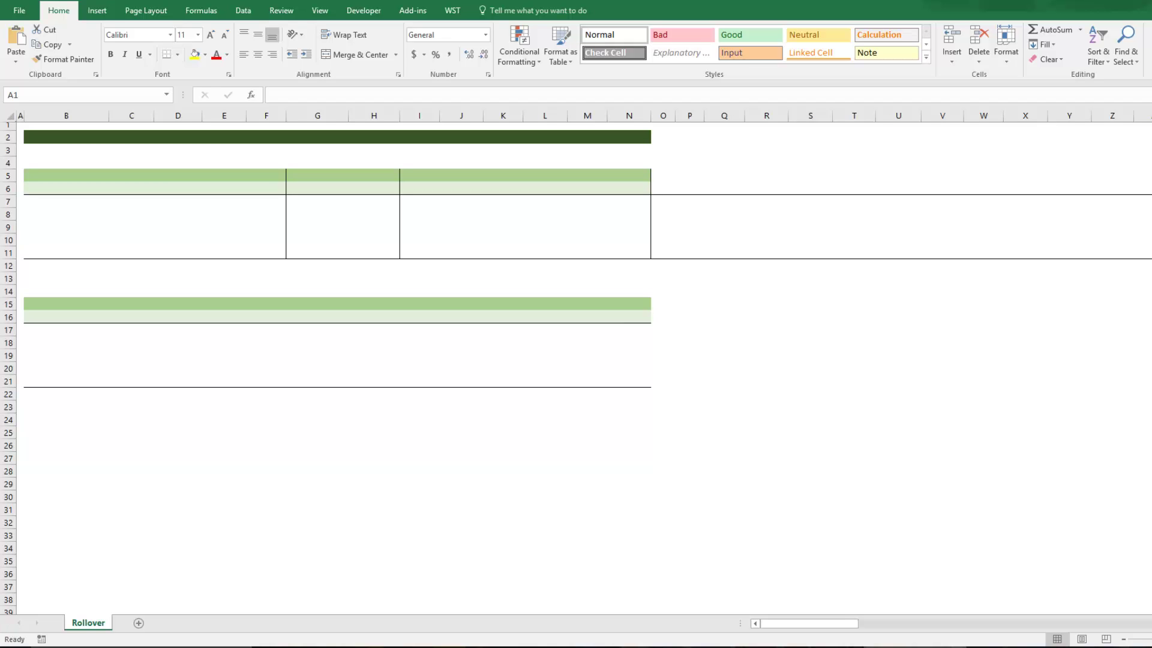
Examine the Modeling Rollover sheet's title row, the lease section headings in row 5 and the tenant list in B7:B11.
click(66, 137)
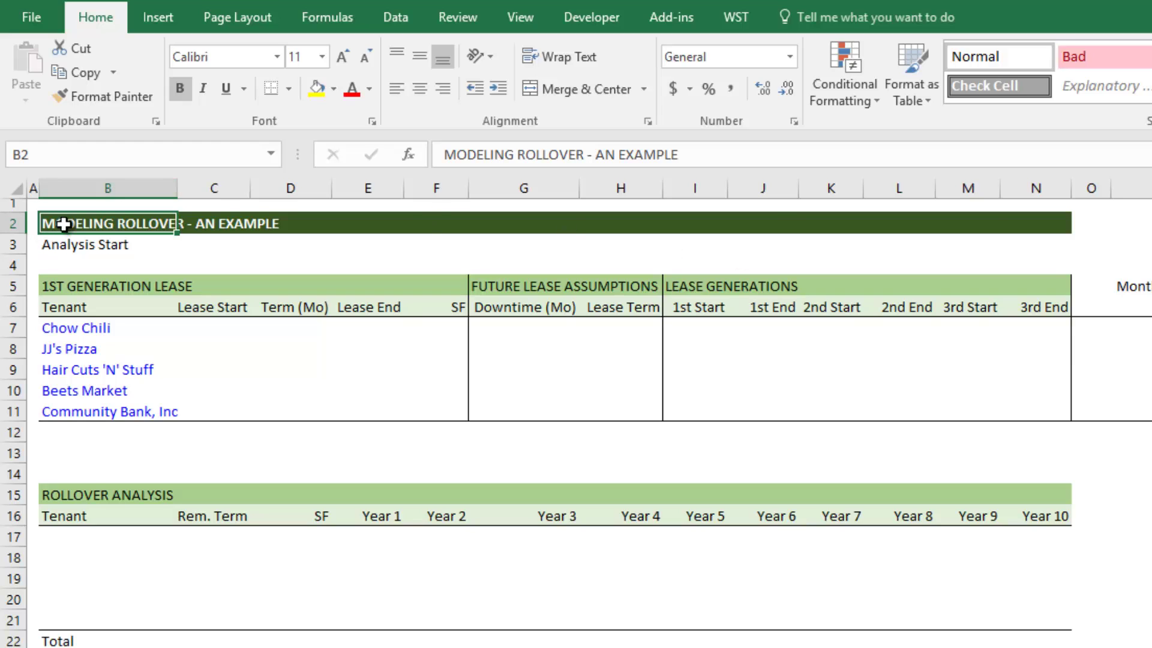
drag(63, 224, 1023, 222)
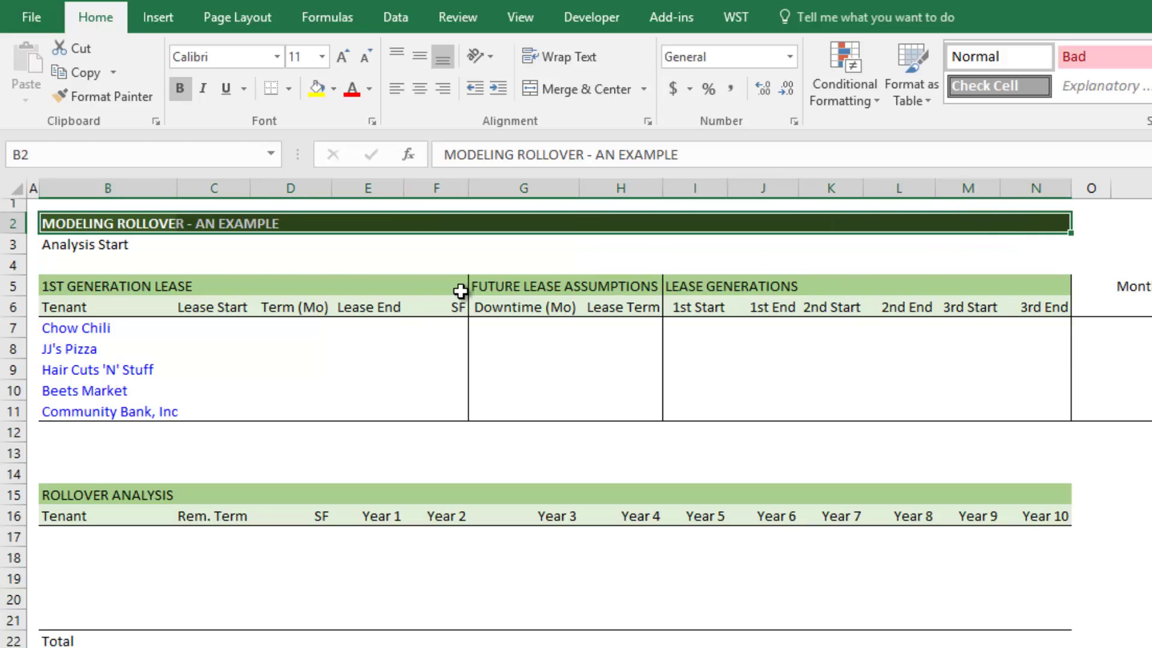
drag(98, 286, 858, 300)
click(102, 286)
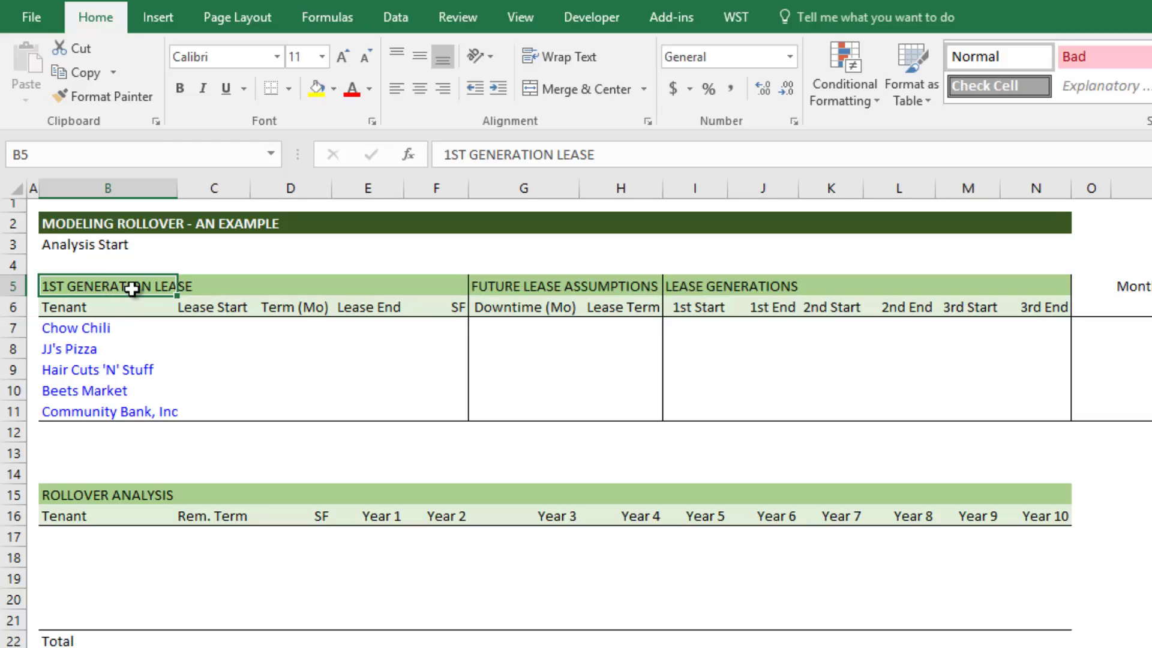
mouse_move(154, 288)
mouse_down()
mouse_move(414, 359)
mouse_move(651, 393)
mouse_move(630, 412)
mouse_up()
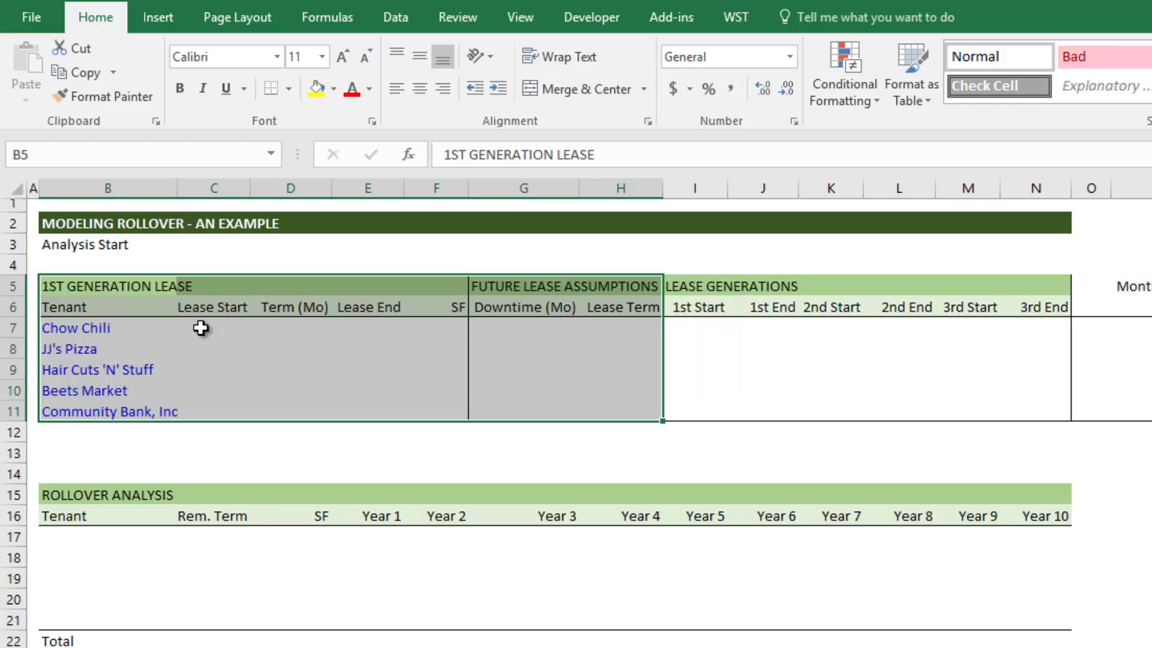
drag(82, 283, 456, 413)
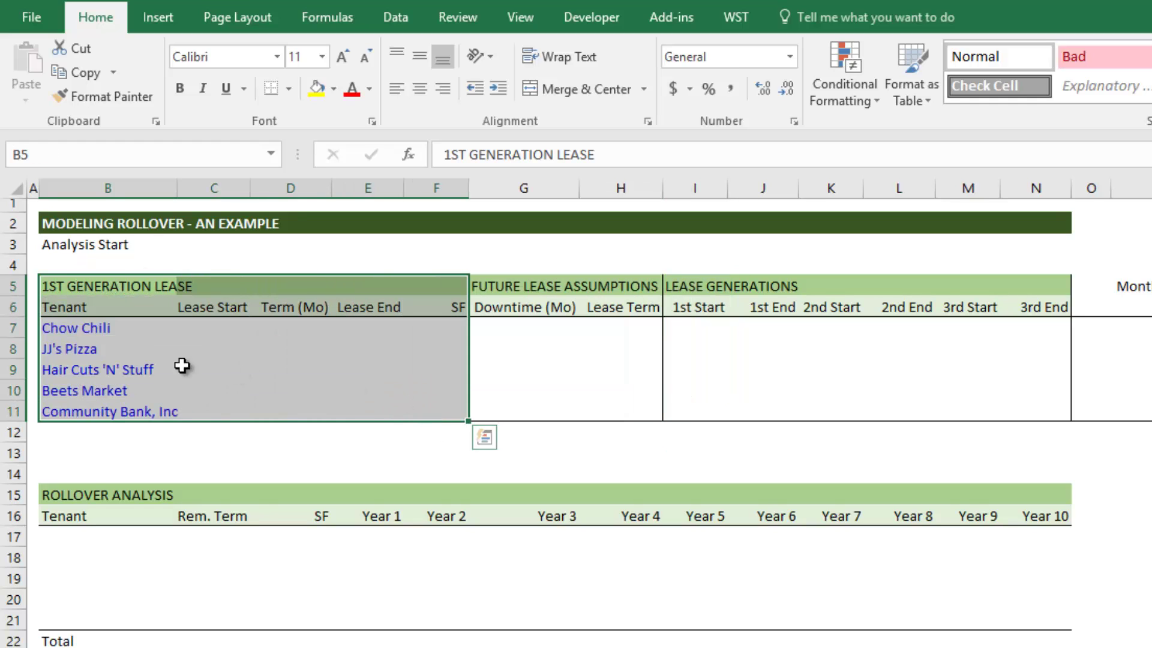
drag(62, 327, 84, 414)
click(85, 328)
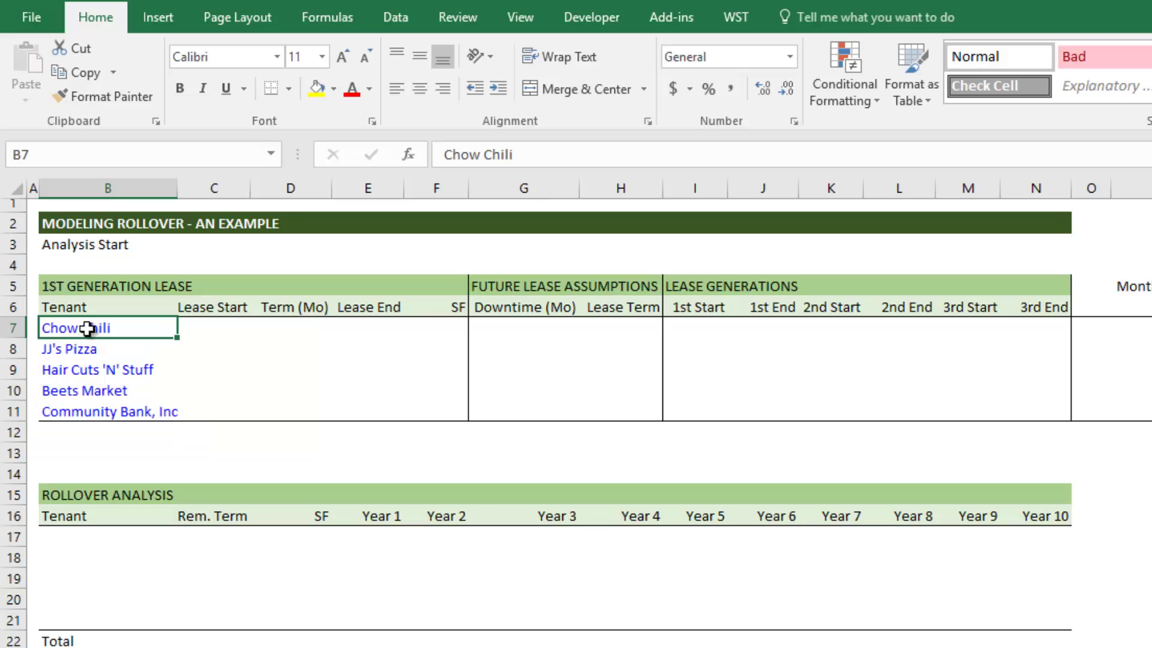
click(97, 391)
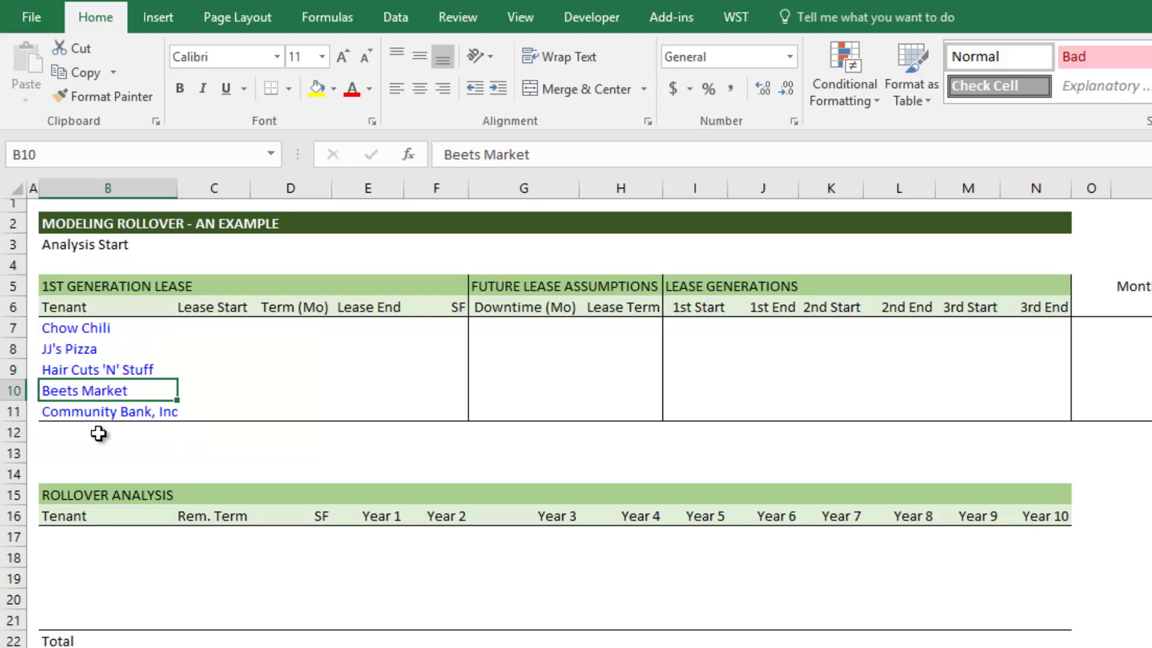
Examine the 1st Generation Lease column headers, the Analysis Start label and the Year, Month Ending and Month labels in P4:P6.
click(219, 339)
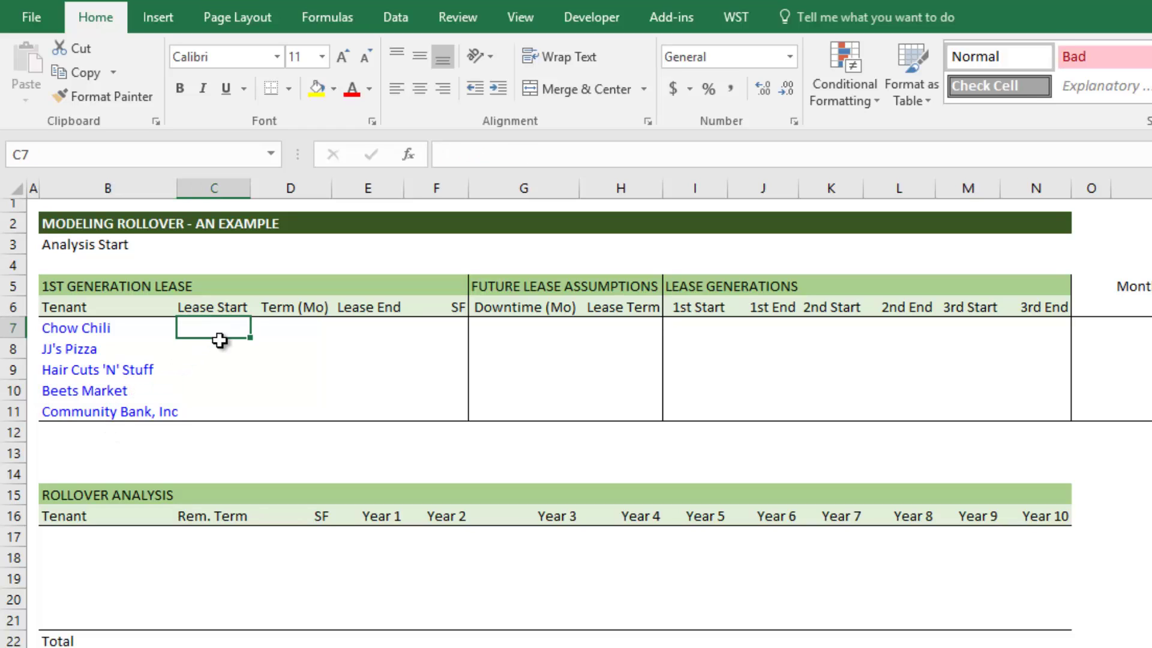
key(Up)
key(Right)
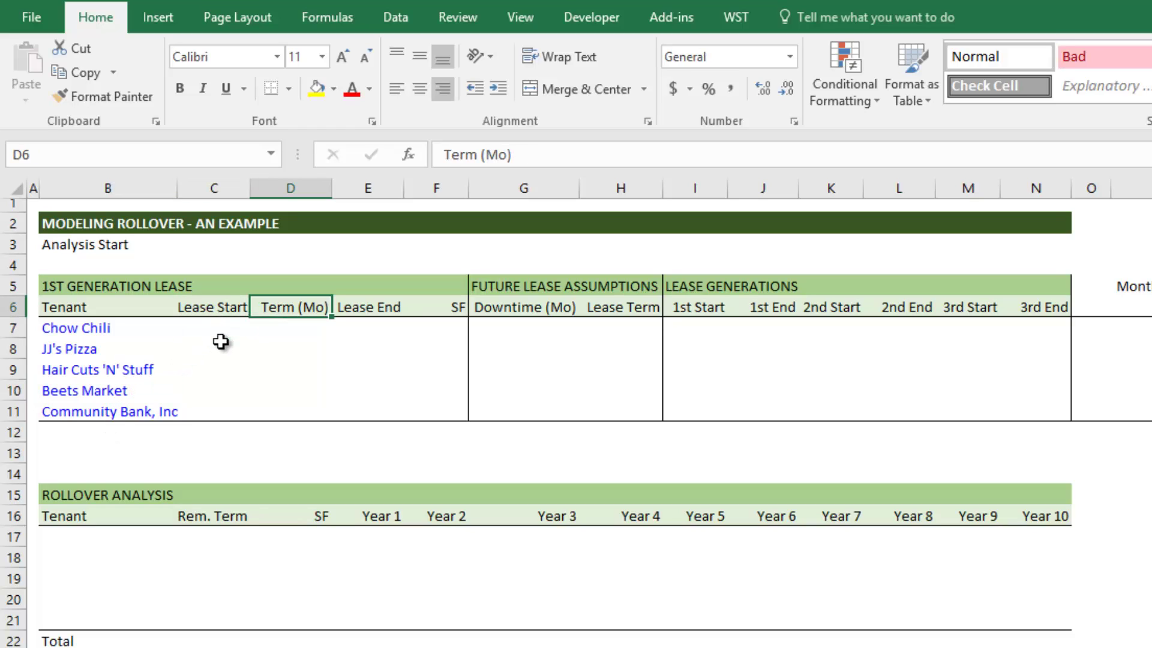
key(Right)
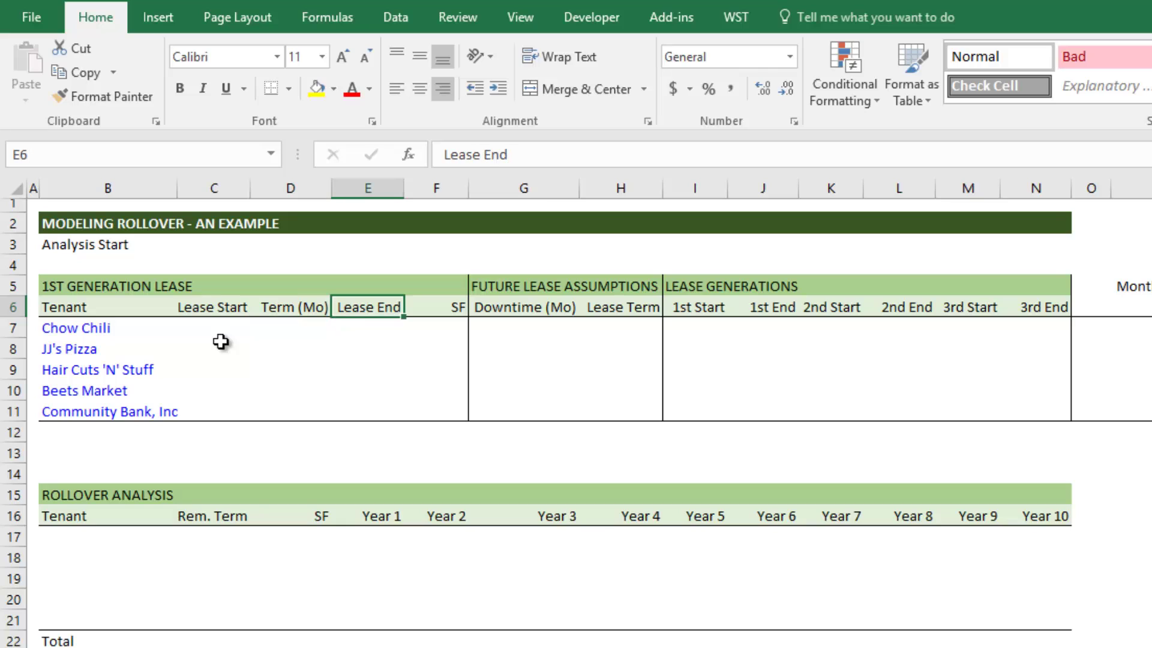
key(Right)
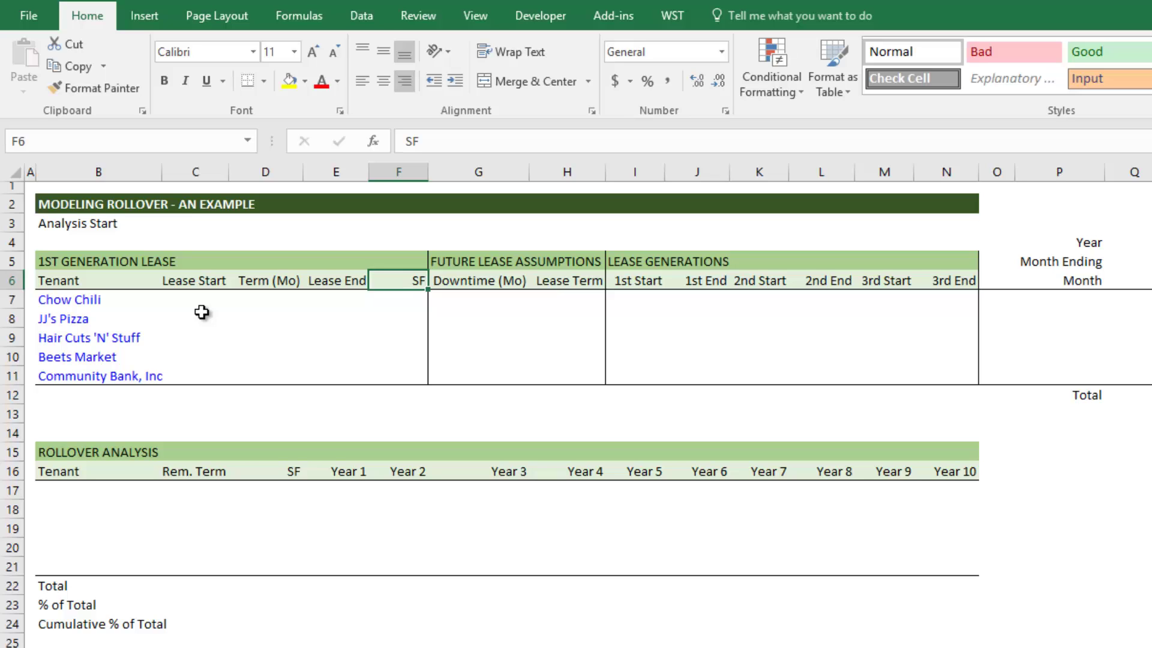
click(60, 225)
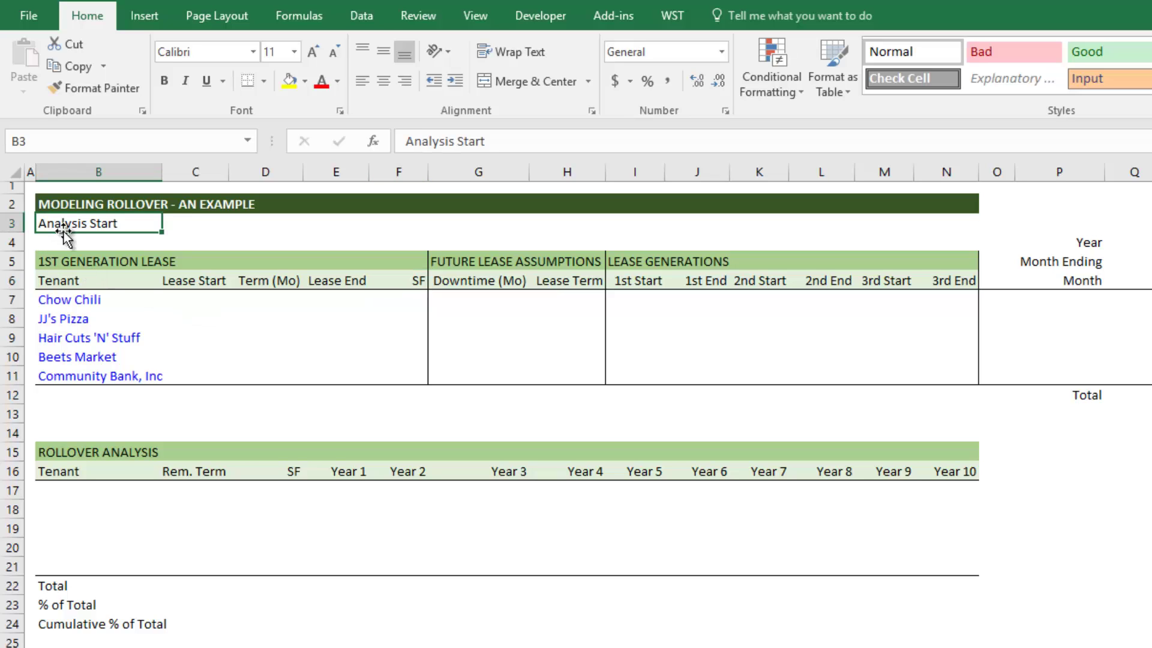
drag(1074, 244, 1092, 278)
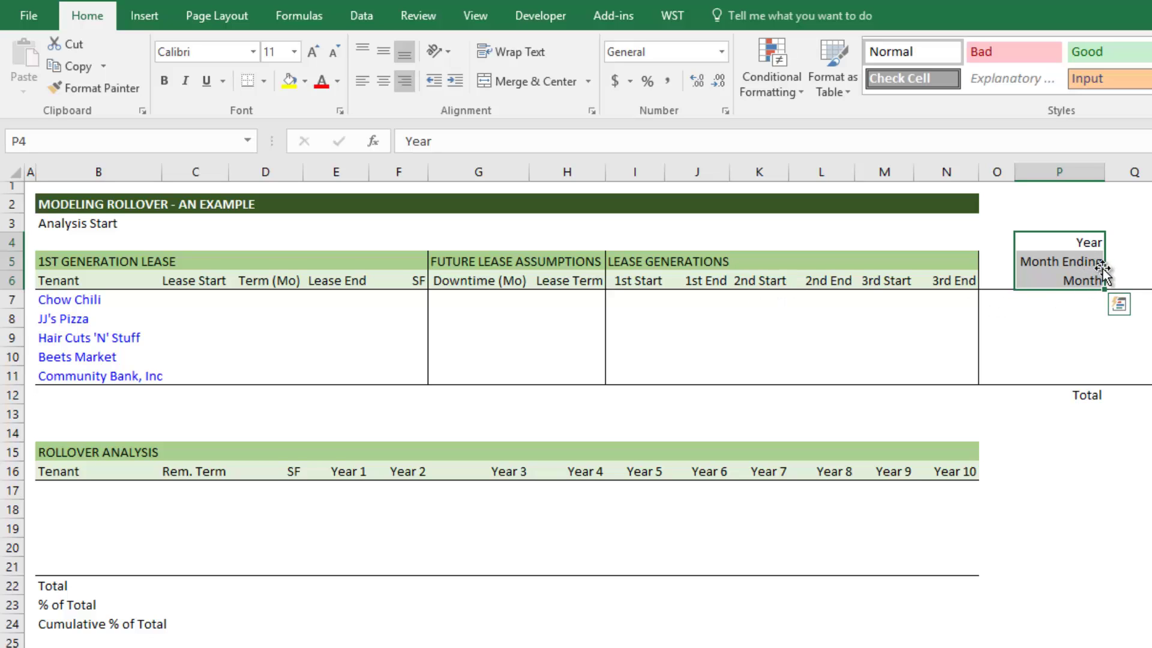
click(1120, 279)
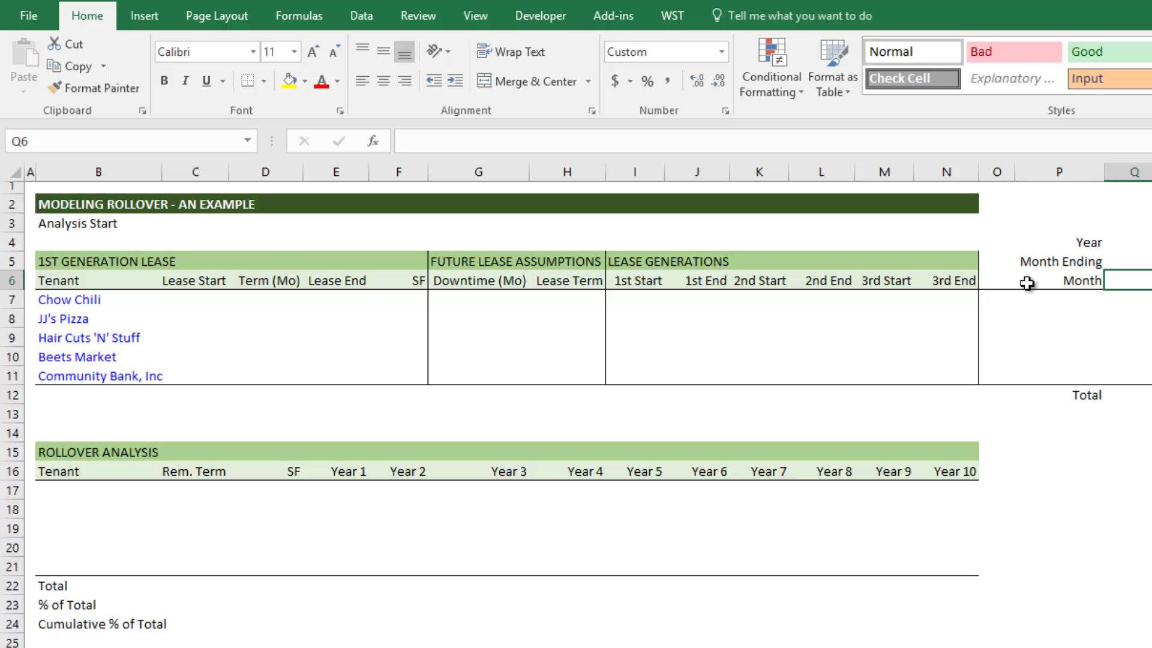
Set the Analysis Start date in C3 to 1/1/2017.
click(180, 226)
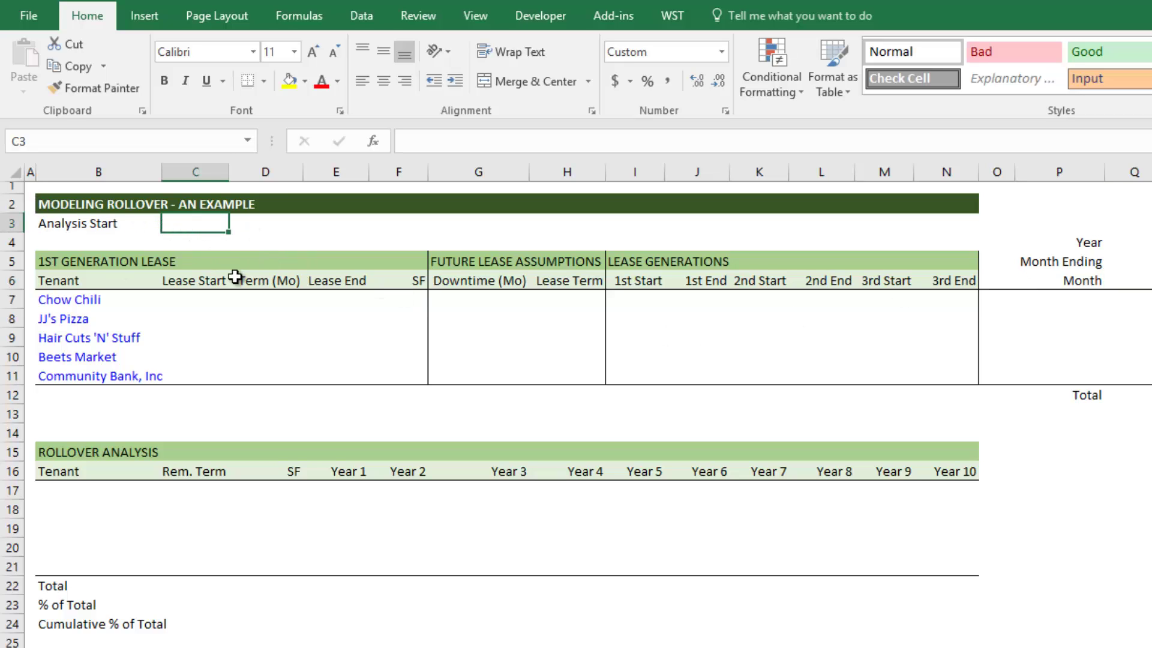
text(1/1/2017)
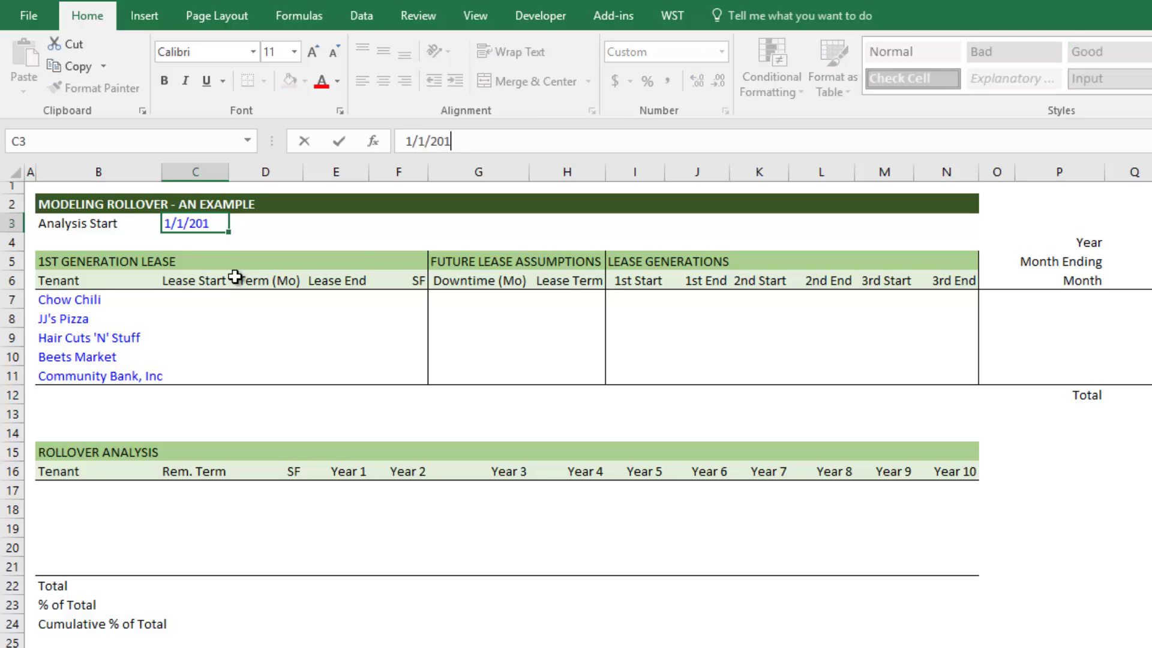
key(Return)
Enter 5/1/2015 as Chow Chili's lease start date in C7.
click(194, 298)
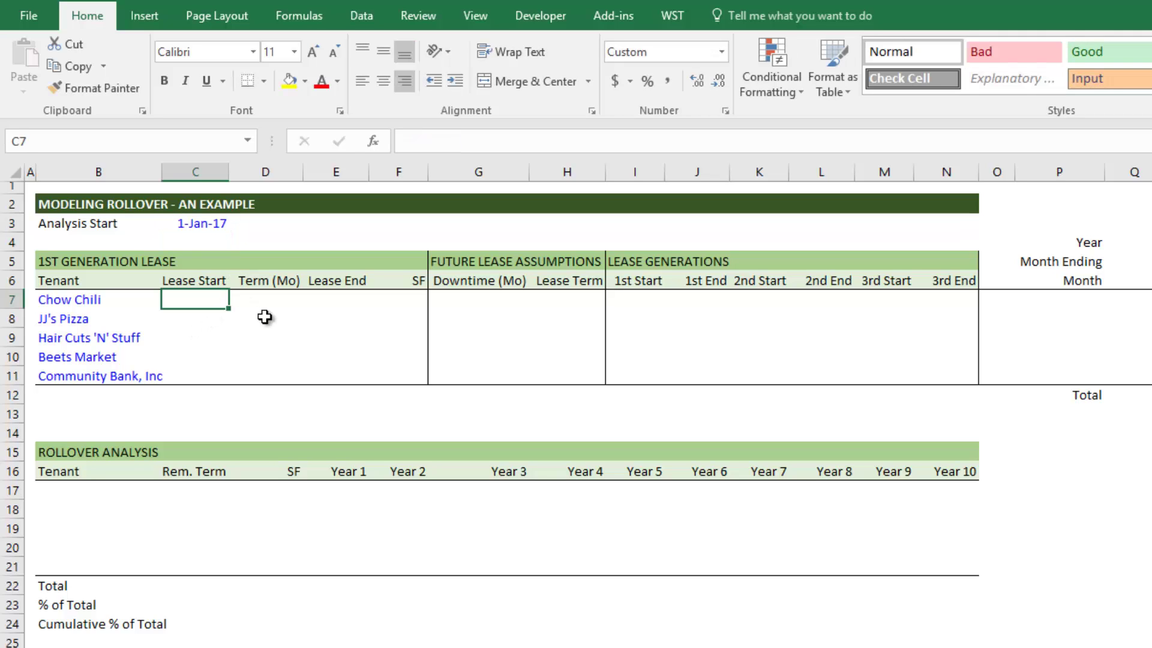
key(Down)
key(Down)
key(Down)
key(Up)
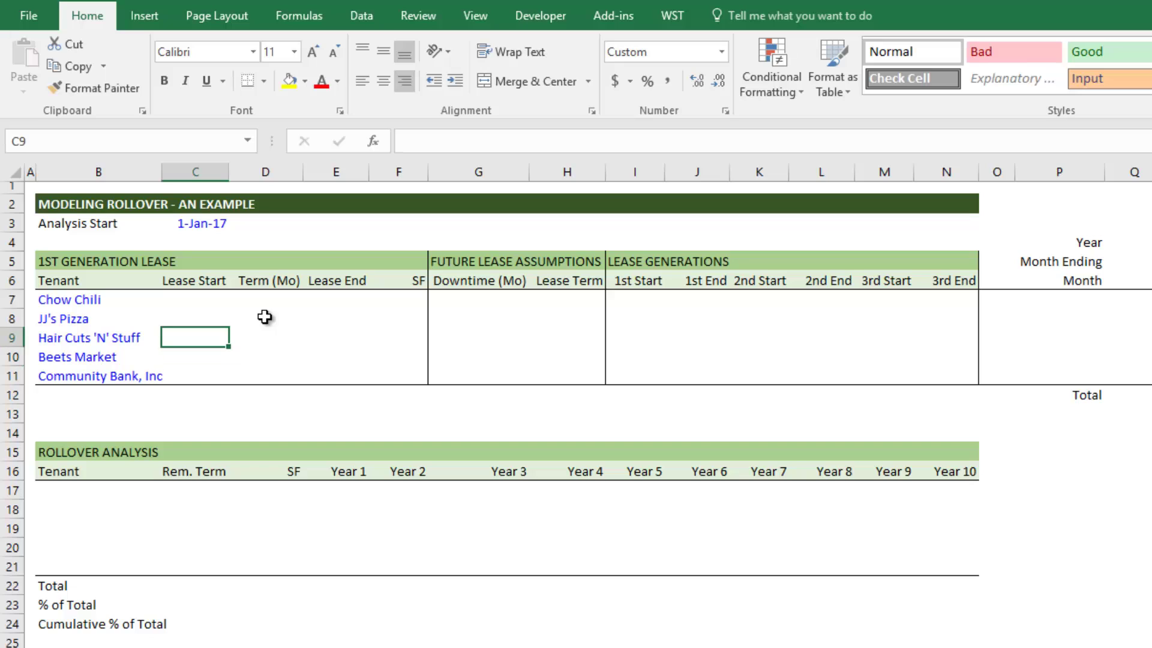
key(Up)
key(Up)
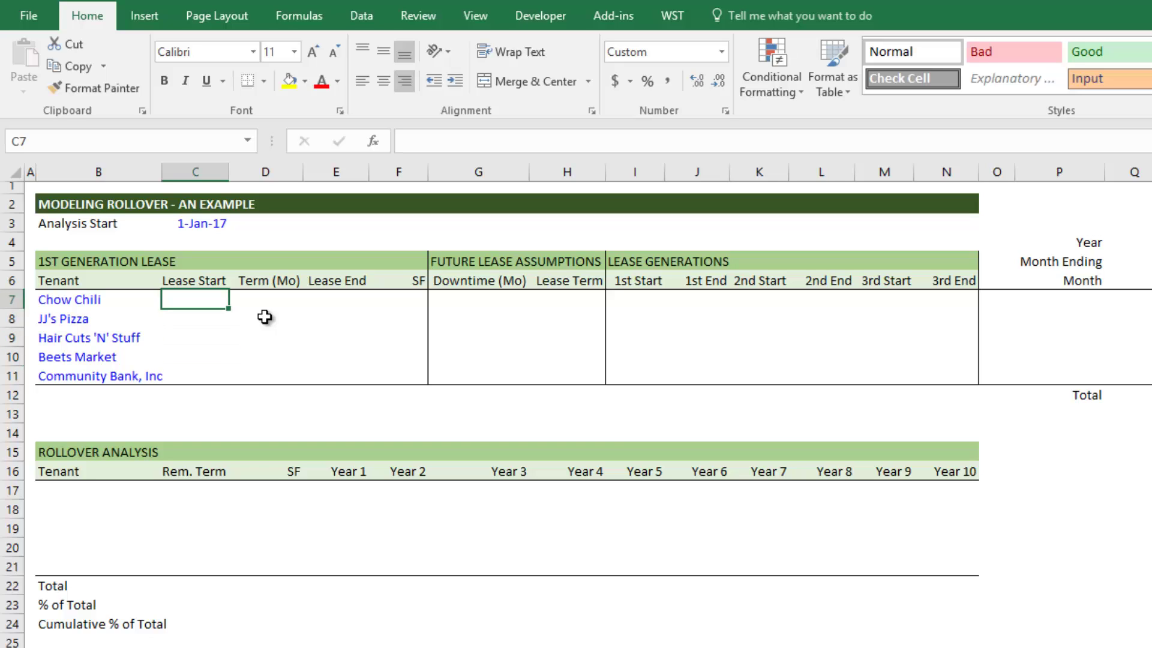
text(5/1/2015)
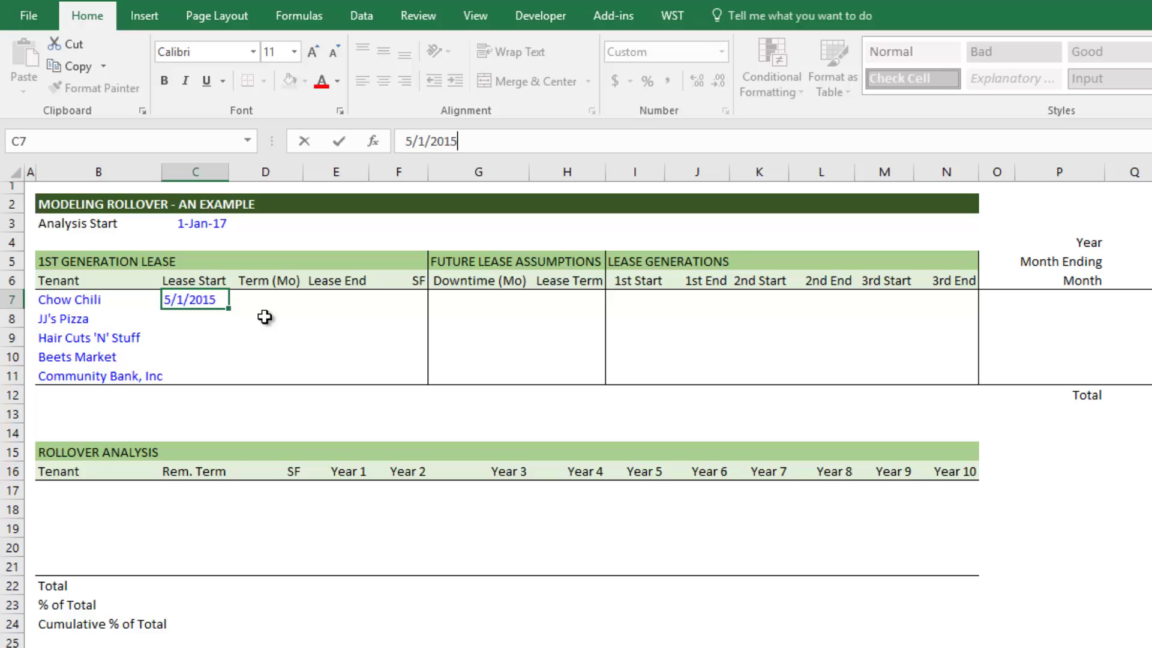
key(Return)
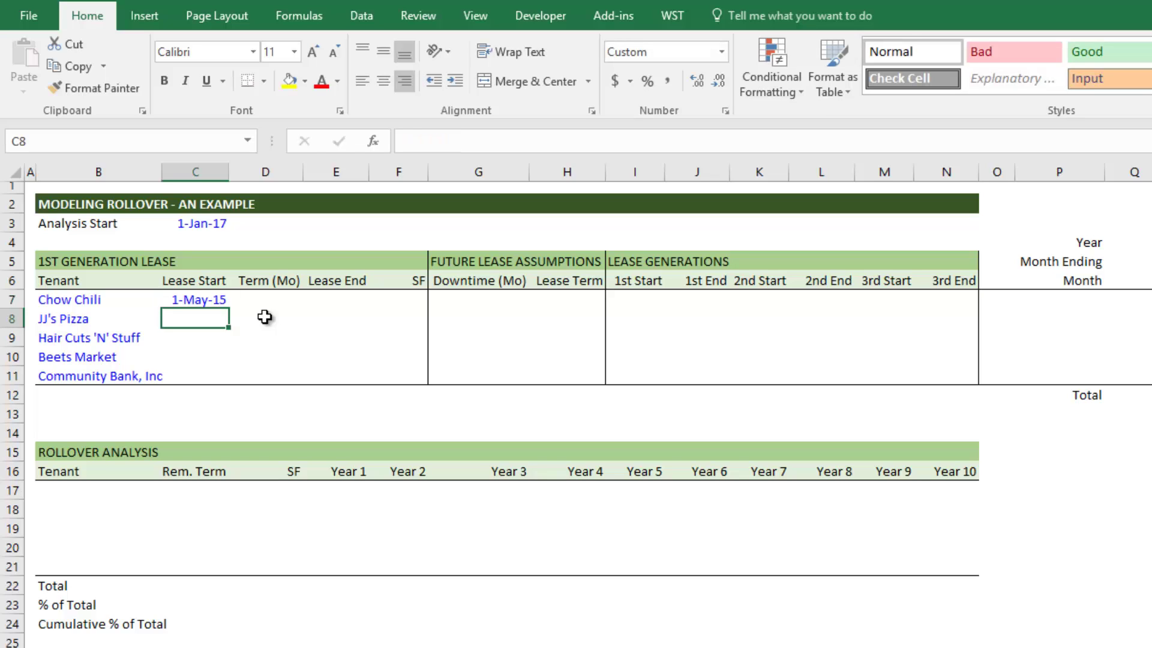
Enter the lease start dates 7/1/2016 for JJ's Pizza in C8 and 12/1/2013 for Hair Cuts 'N' Stuff in C9.
text(7/1/201)
text(6)
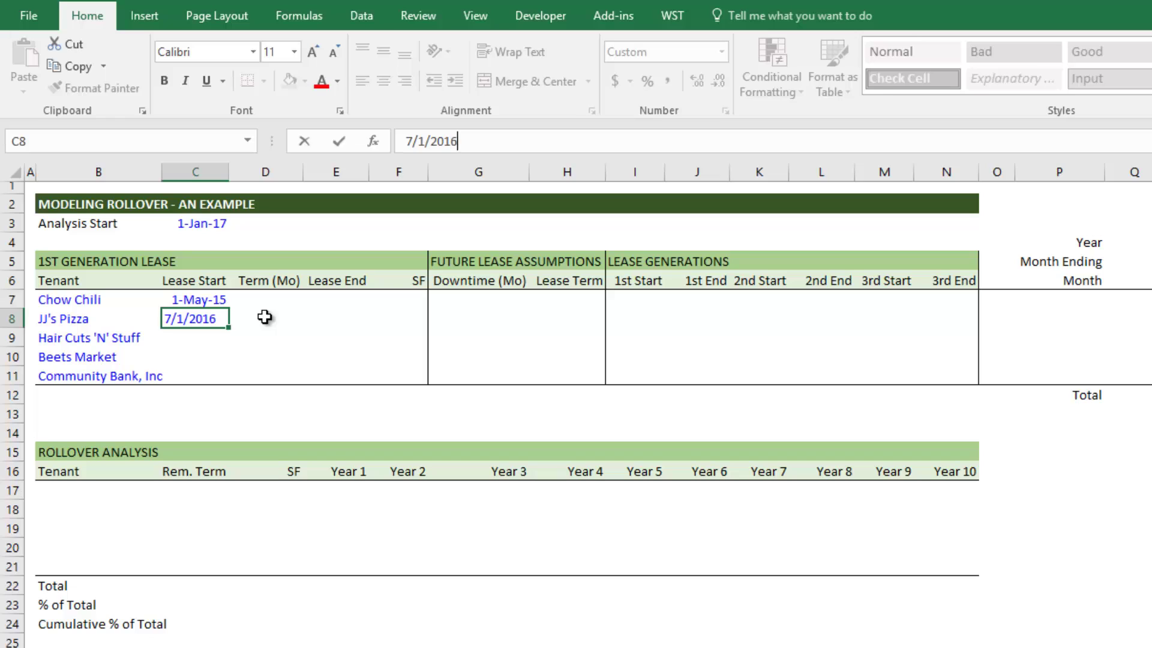
key(Return)
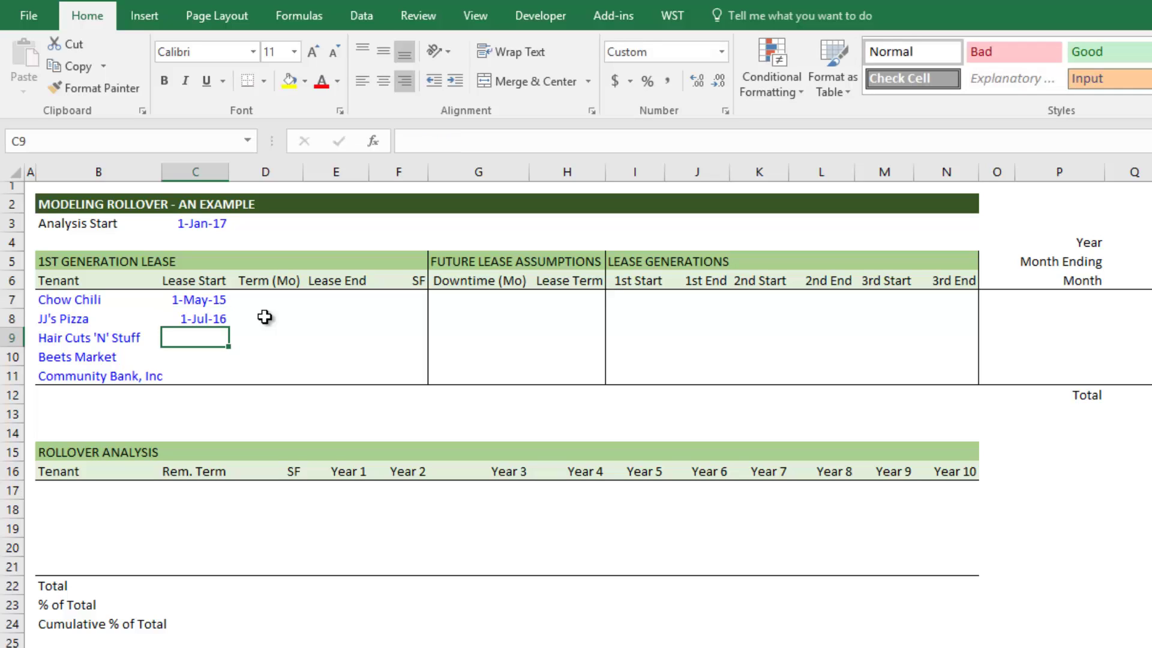
key(Up)
key(Down)
text(12/1/2013)
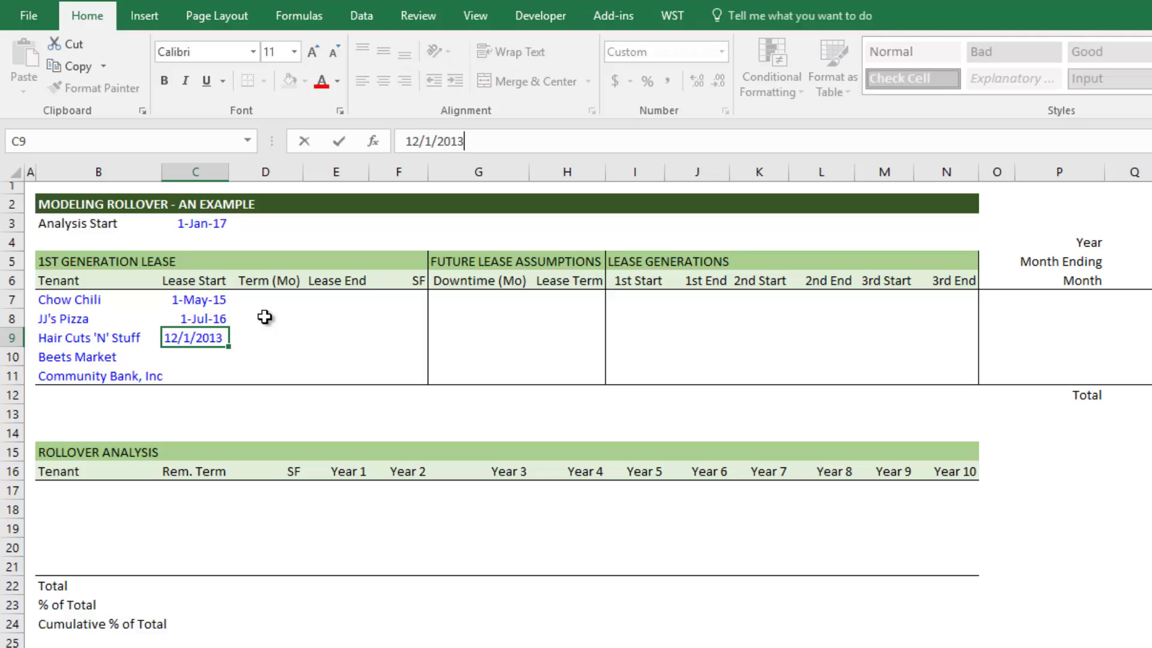
key(Return)
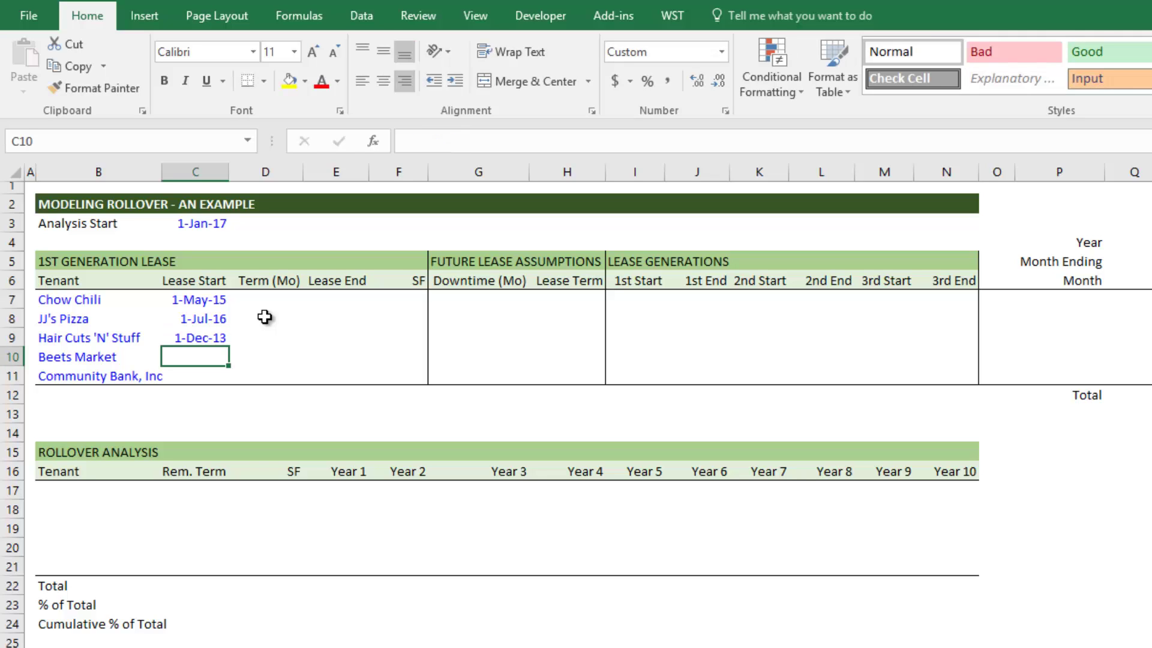
Enter the lease start dates 4/1/2005 for Beets Market in C10 and 1/1/1990 for Community Bank, Inc in C11.
text(4/)
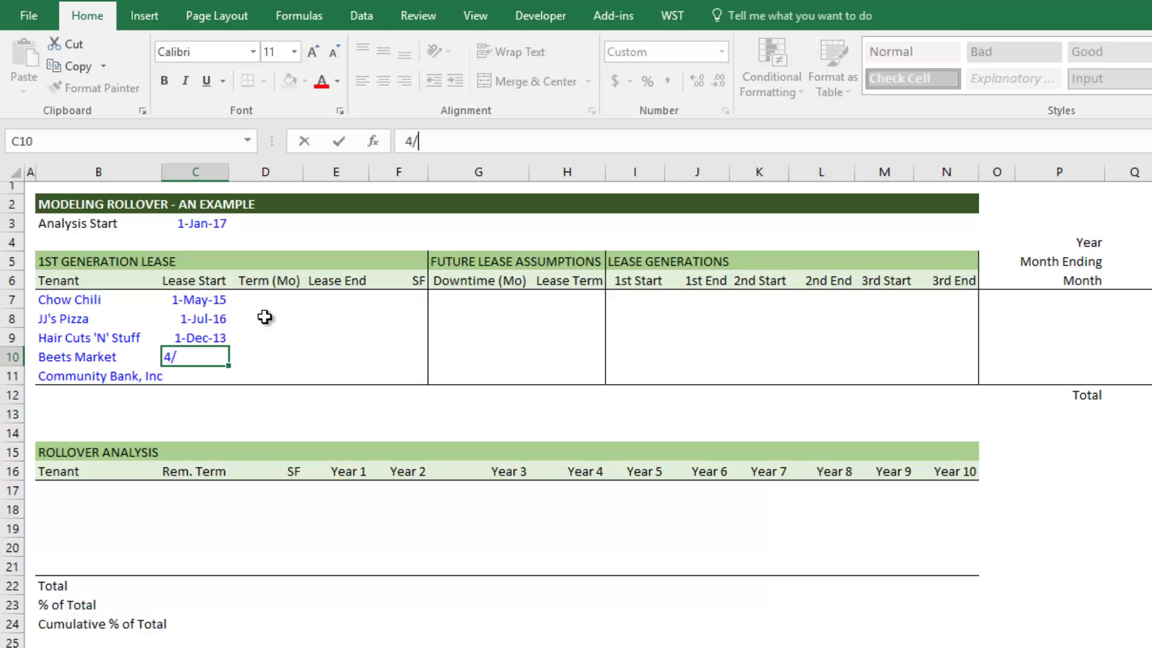
text(1/2005)
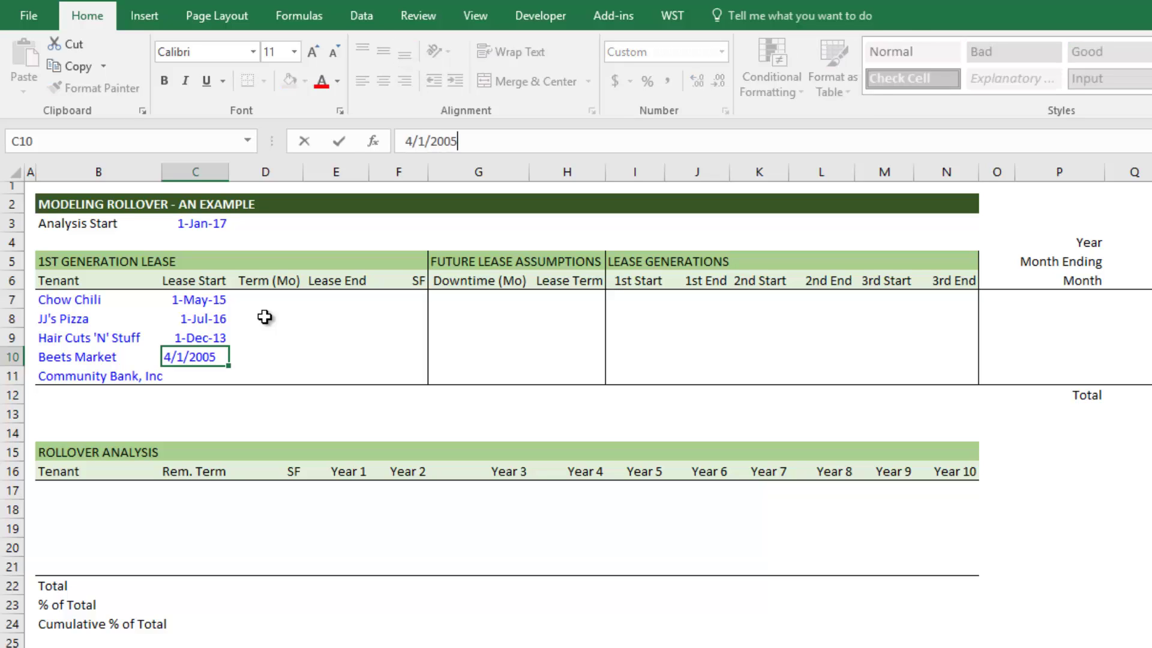
key(Return)
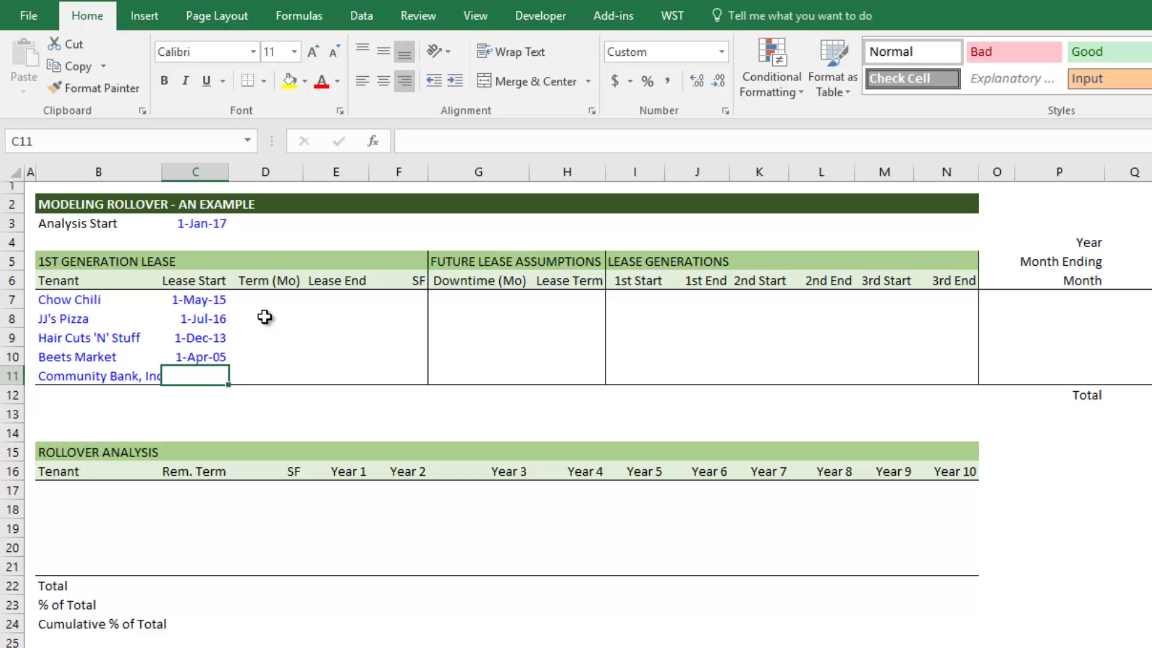
text(1/)
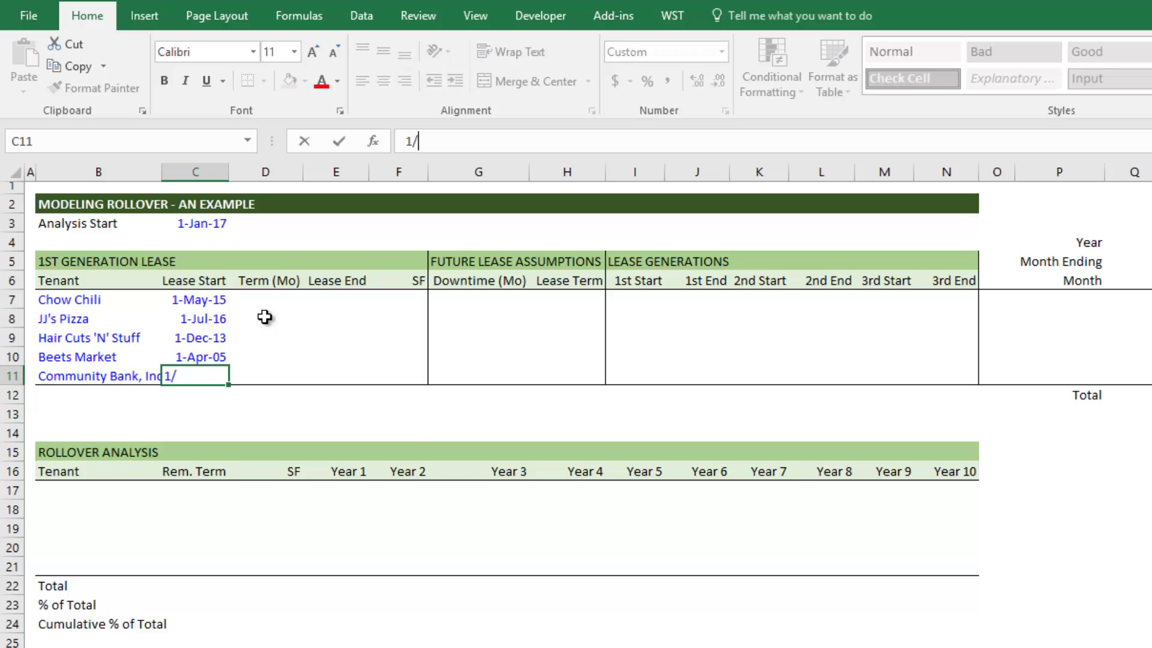
text(1/1990)
key(Return)
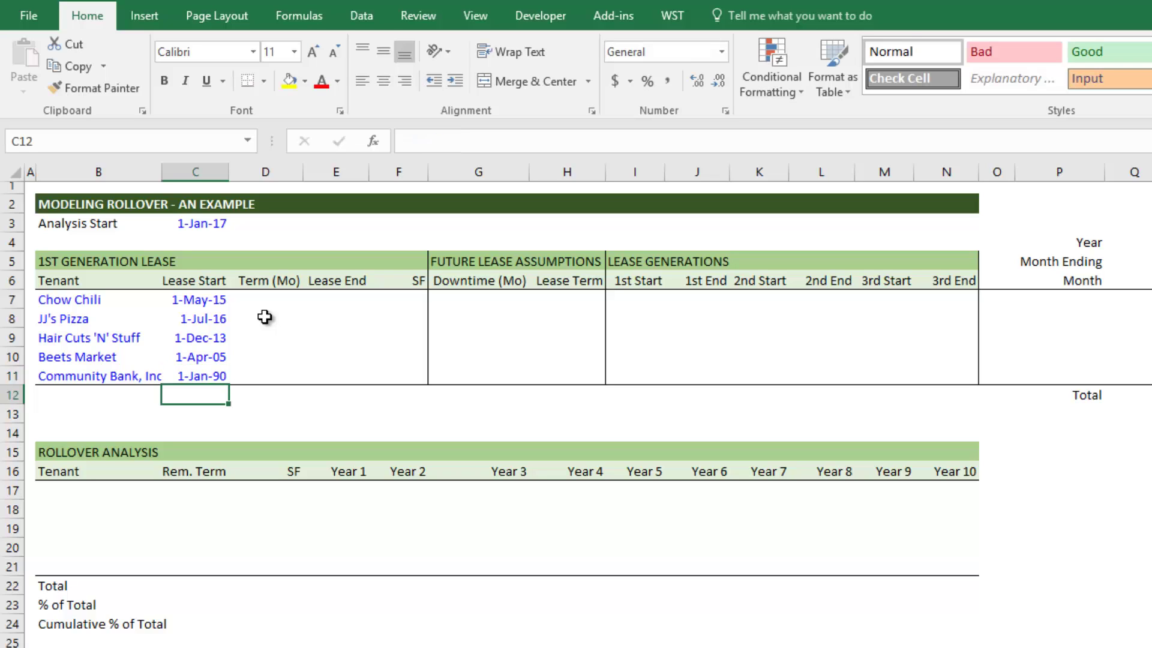
Examine the Term (Mo) column of the 1st Generation Lease table together with its neighbouring start and end columns.
key(Up)
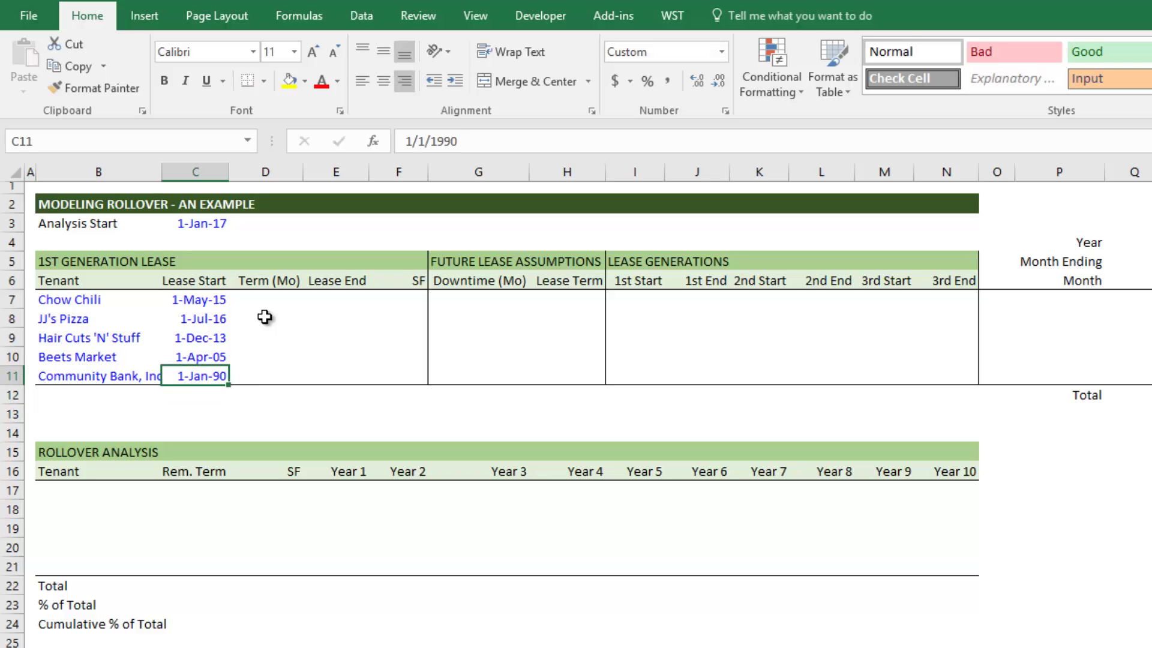
key(Right)
key(Up)
key(Up)
key(Up)
key(Up)
key(Up)
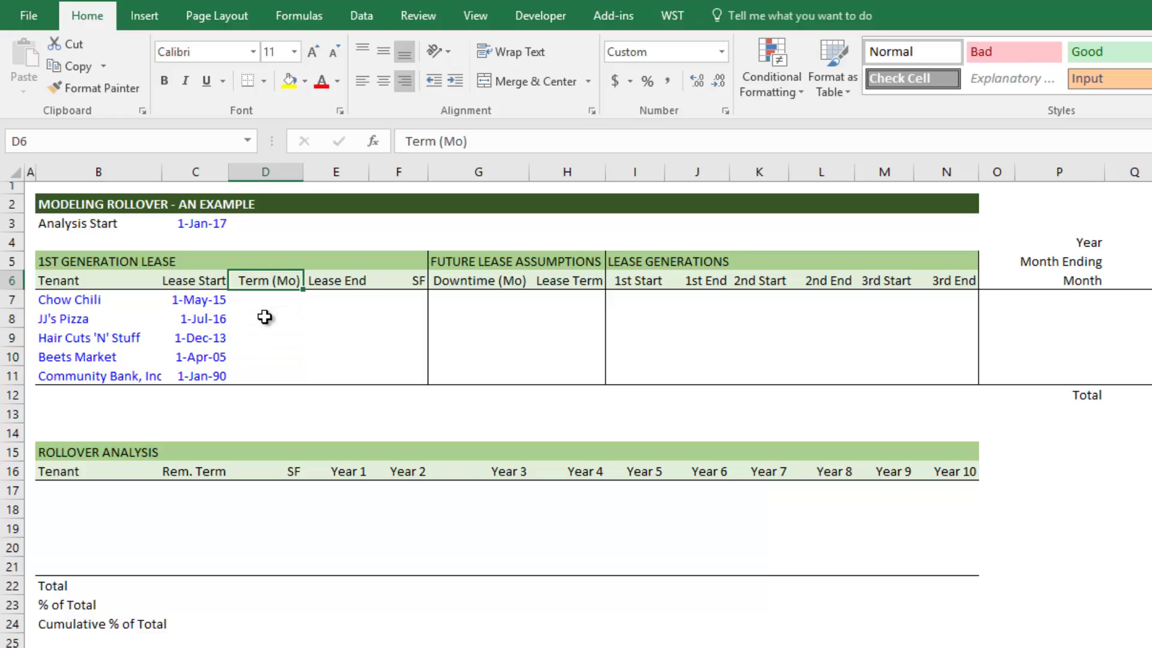
key(Down)
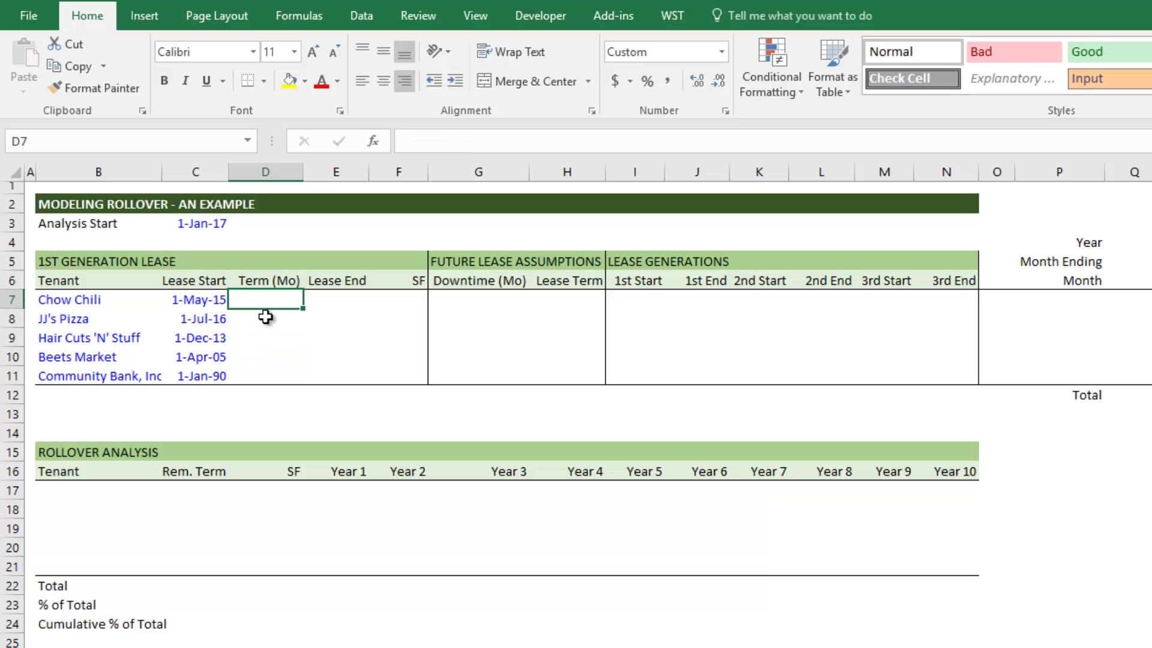
drag(219, 300, 318, 376)
click(267, 296)
Highlight the Lease Start dates in C7:C11 and the Lease End cells in E7:E11 to review which dates define the terms.
key(Left)
key(shift+Down)
key(shift+Down)
key(shift+Down)
key(shift+Down)
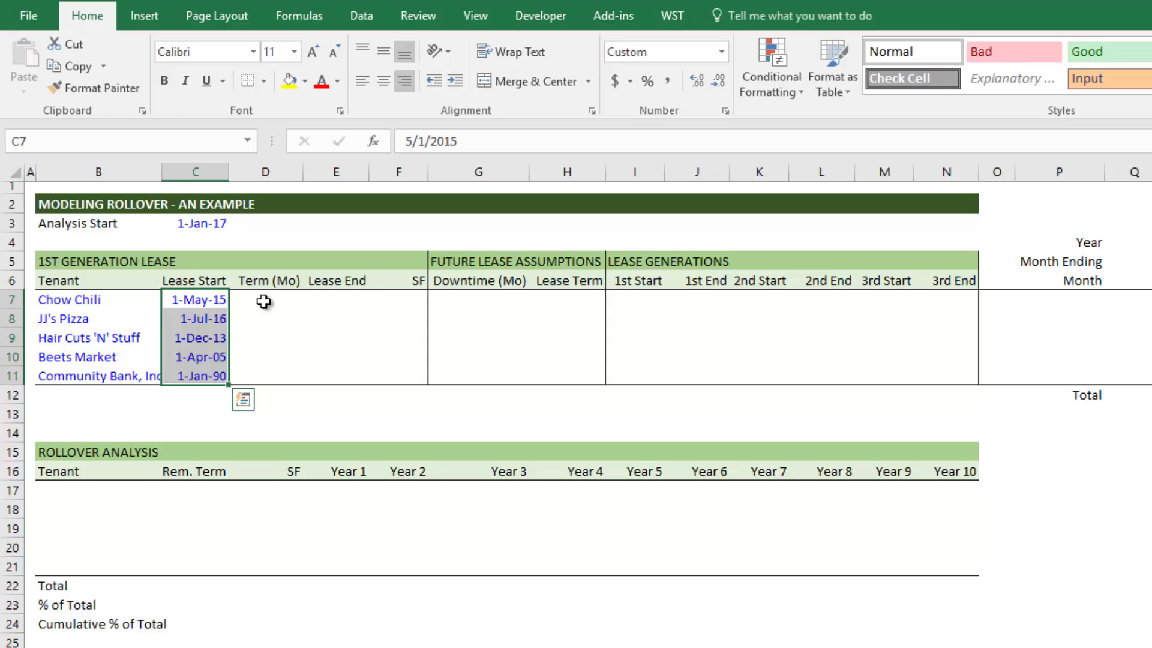
key(Right)
key(Right)
key(shift+Down)
key(shift+Down)
key(shift+Down)
key(shift+Down)
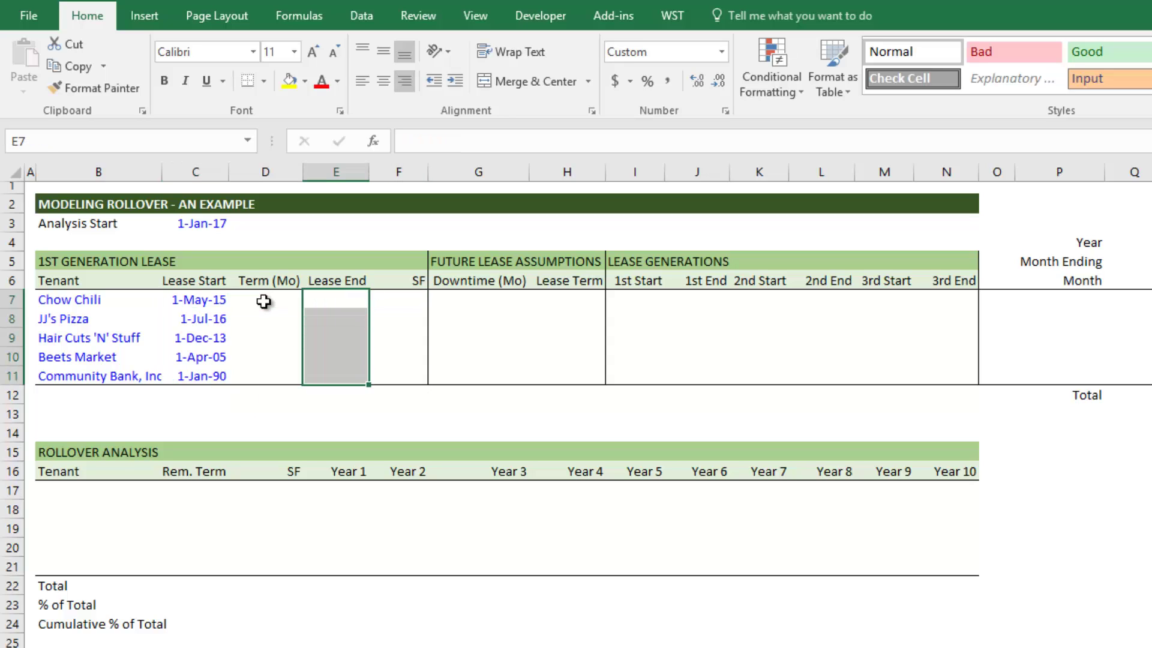
Examine the Lease End range E7:E11, down to the row beneath the 1st Generation Lease table.
key(Left)
key(Left)
key(Right)
key(Right)
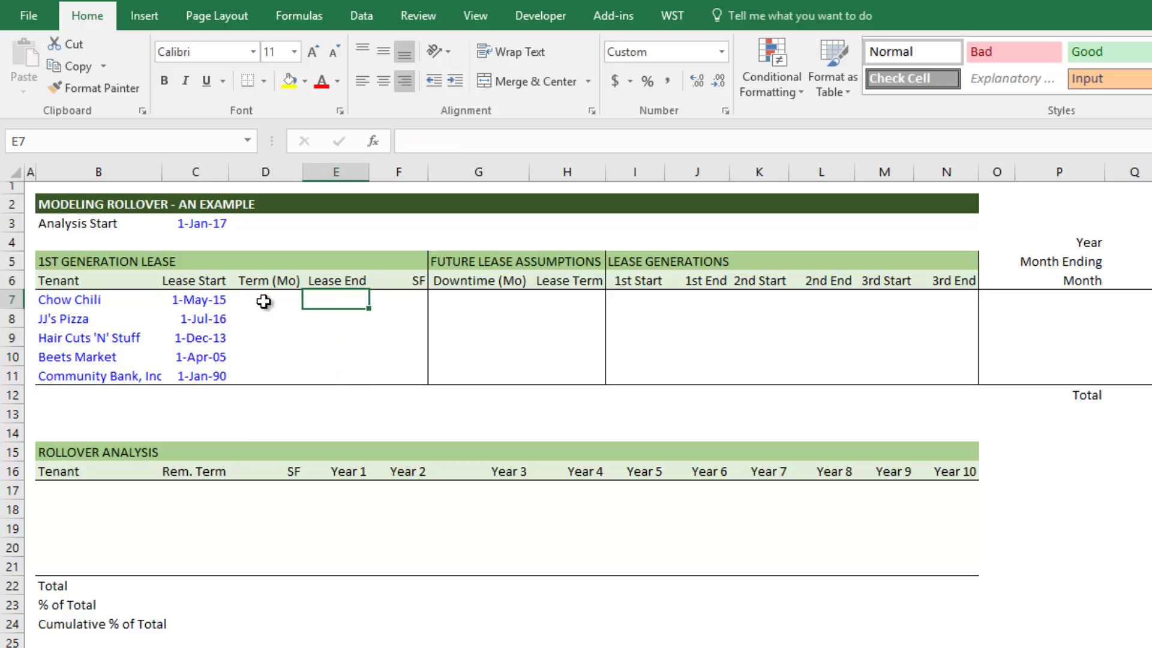
key(shift+Down)
key(shift+Down)
key(shift+Down)
key(shift+Down)
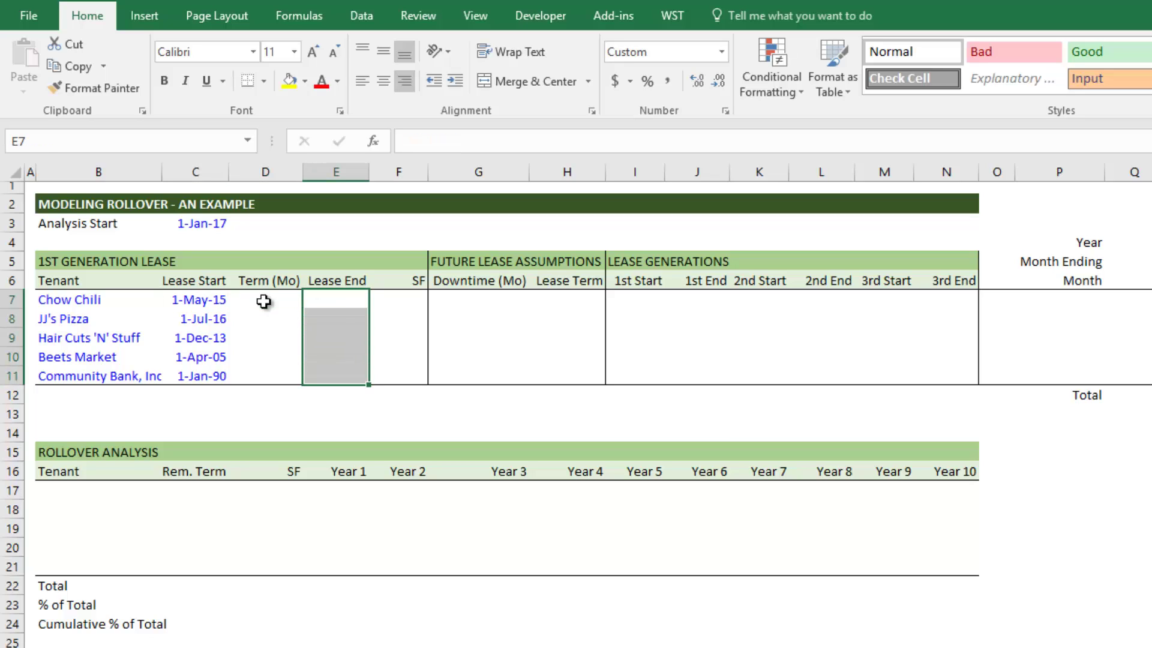
key(shift+Up)
key(shift+Up)
key(shift+Up)
key(shift+Up)
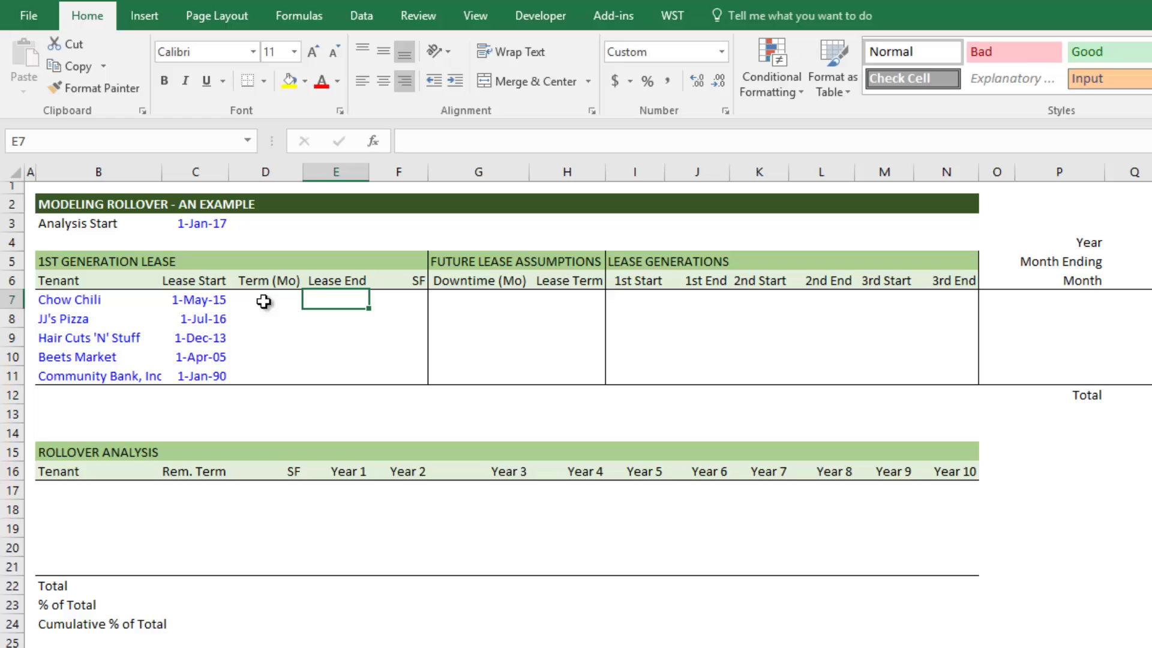
key(Down)
key(Down)
key(Down)
key(Down)
key(Down)
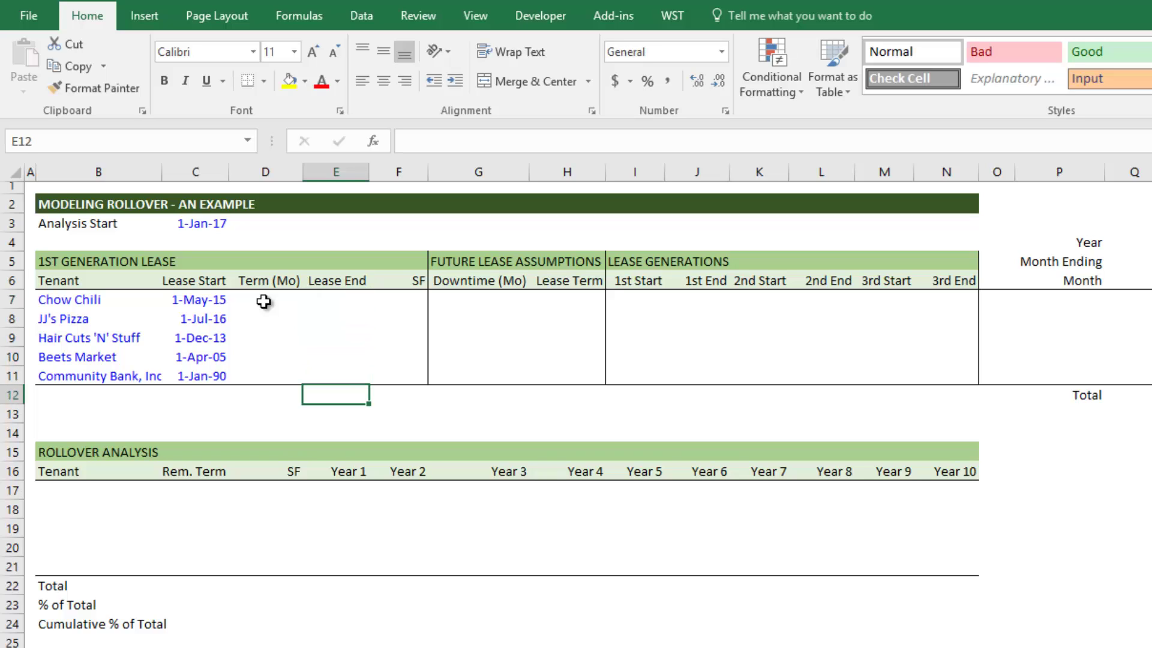
key(Right)
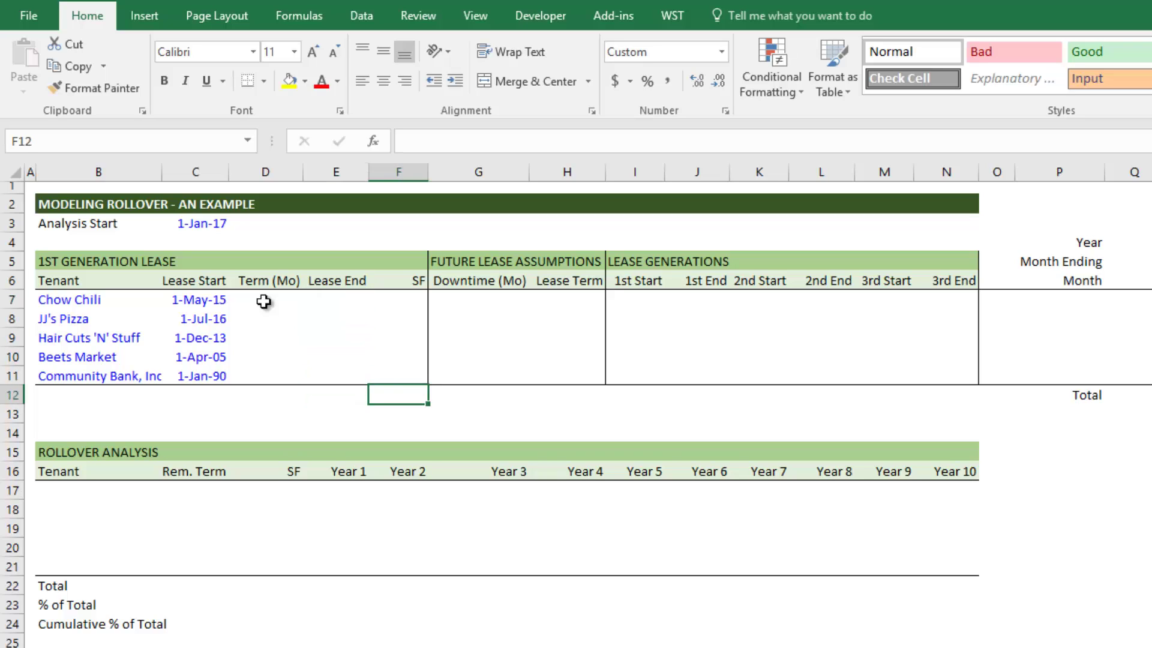
Enter 5555 in scratch cell D13 and apply the day-month-year date format to it.
key(Left)
key(Left)
key(Left)
key(Right)
key(Down)
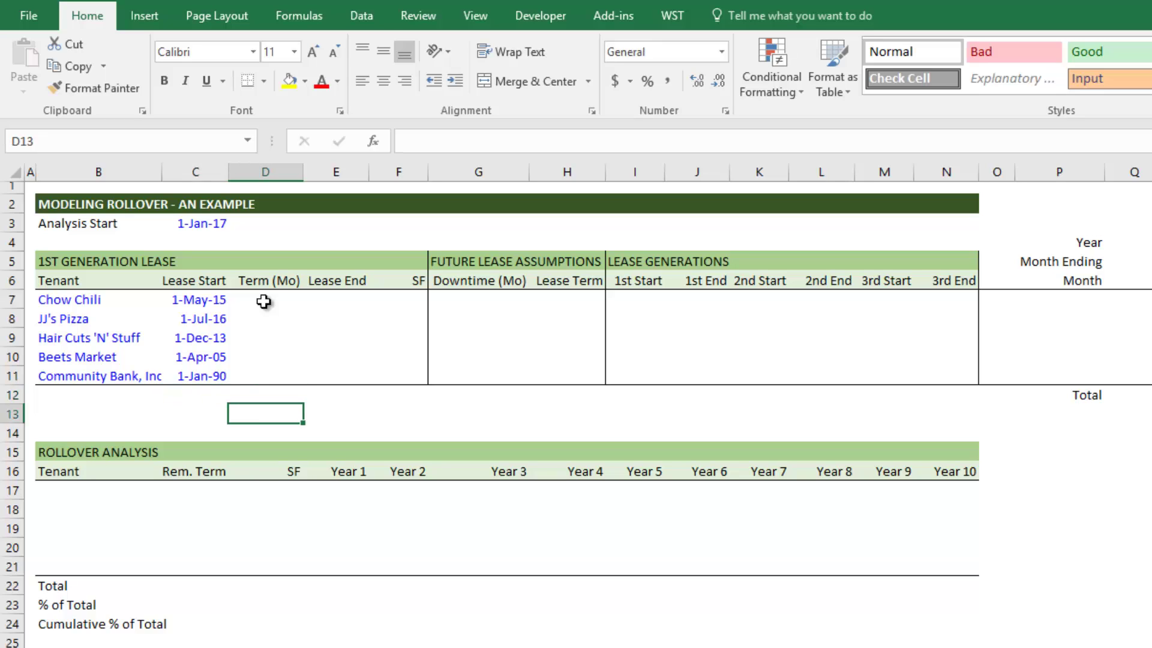
text(5555)
key(Return)
key(Up)
key(ctrl+shift+3)
key(Down)
key(Up)
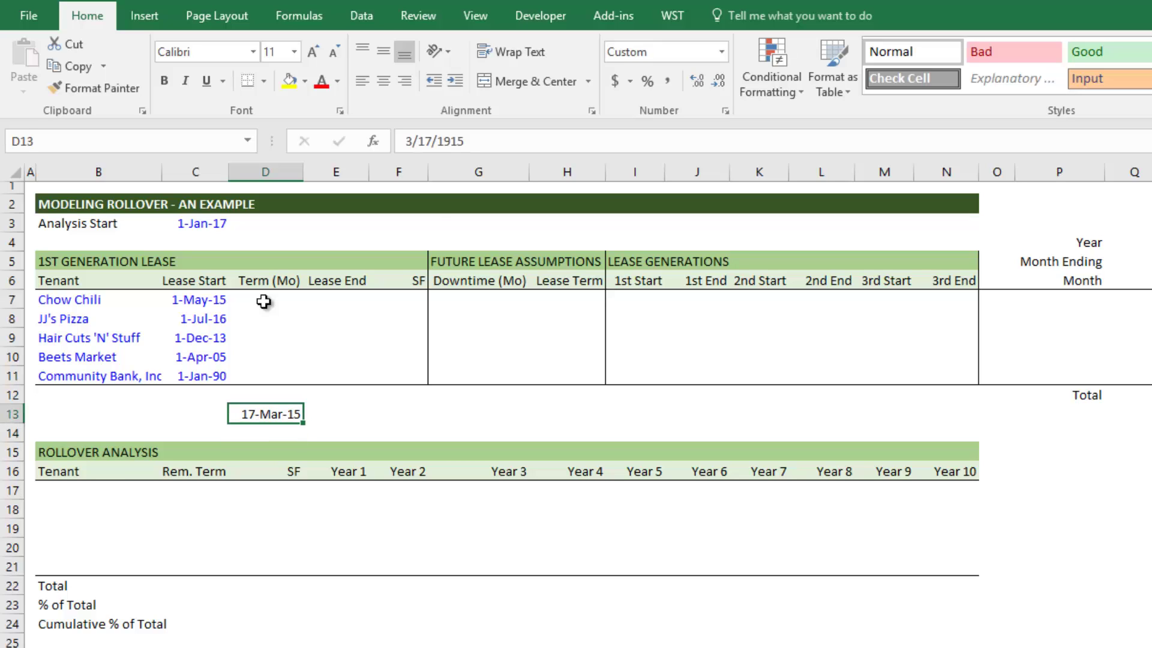
Replace the scratch value in D13 with the date 4/1/2018, and clear the cell again.
text(4/1/2018)
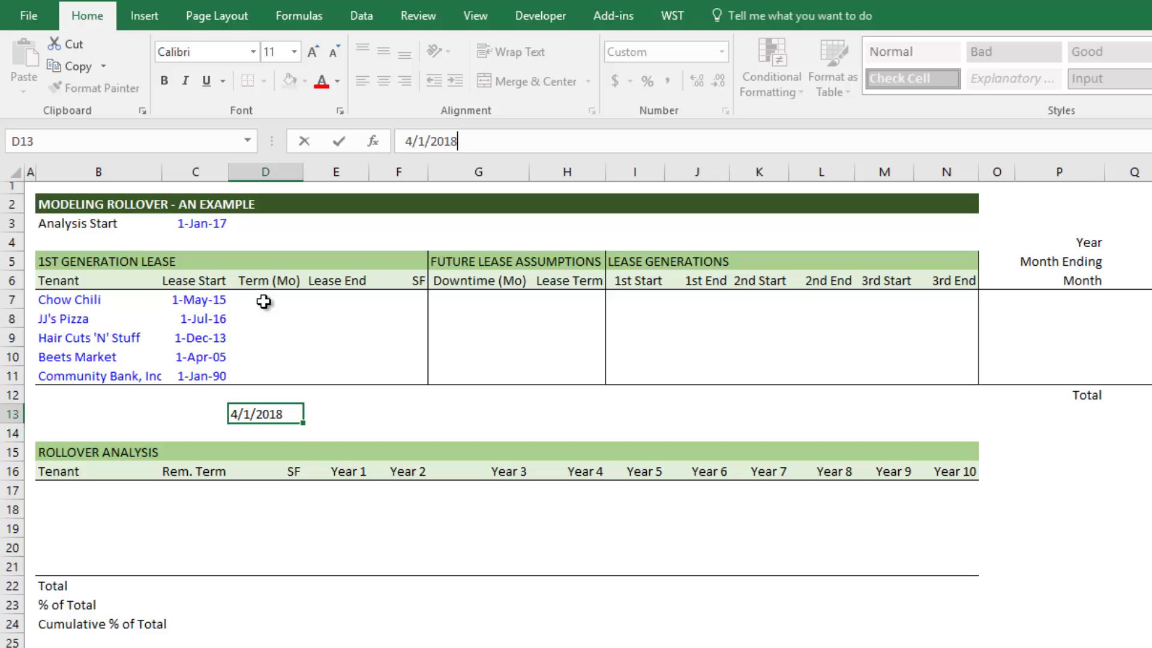
key(Return)
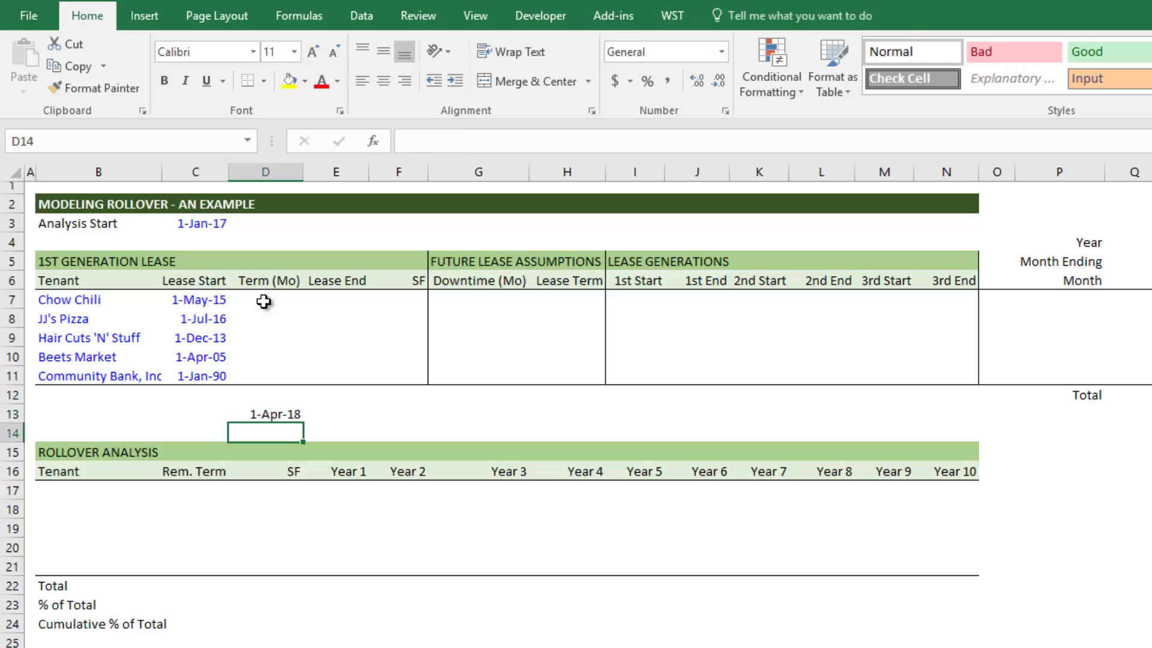
key(Up)
key(Delete)
Examine the Lease Start, Term (Mo) and Lease End cells for Chow Chili in row 7.
key(Up)
key(Up)
key(Right)
key(Up)
key(Up)
key(Up)
key(Up)
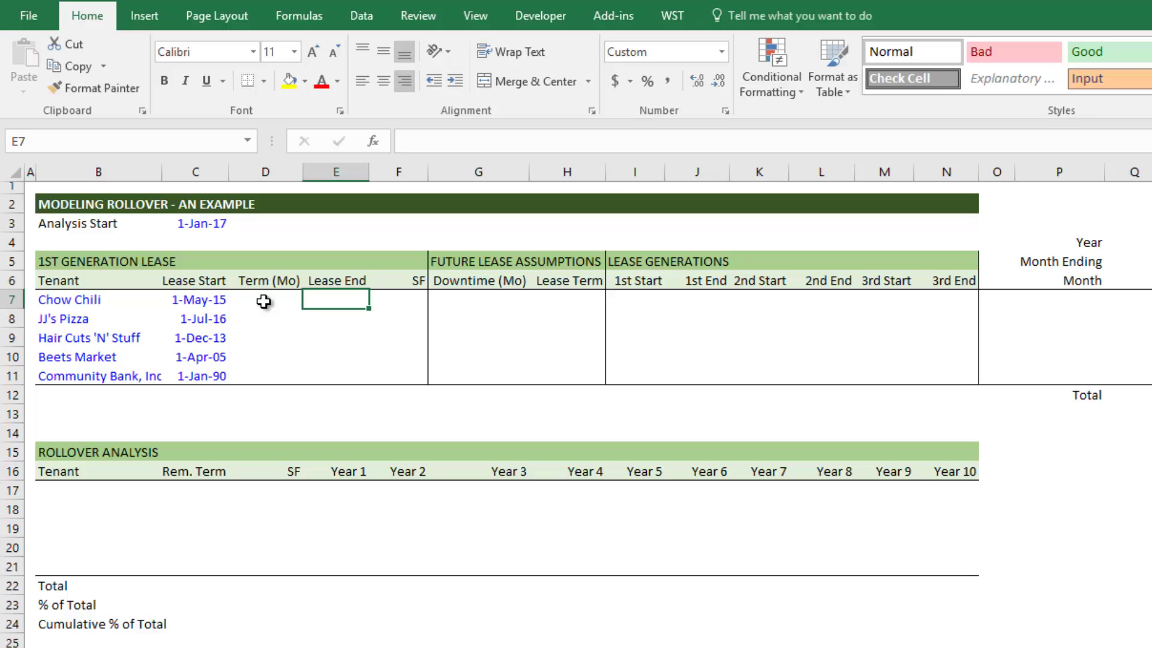
click(264, 301)
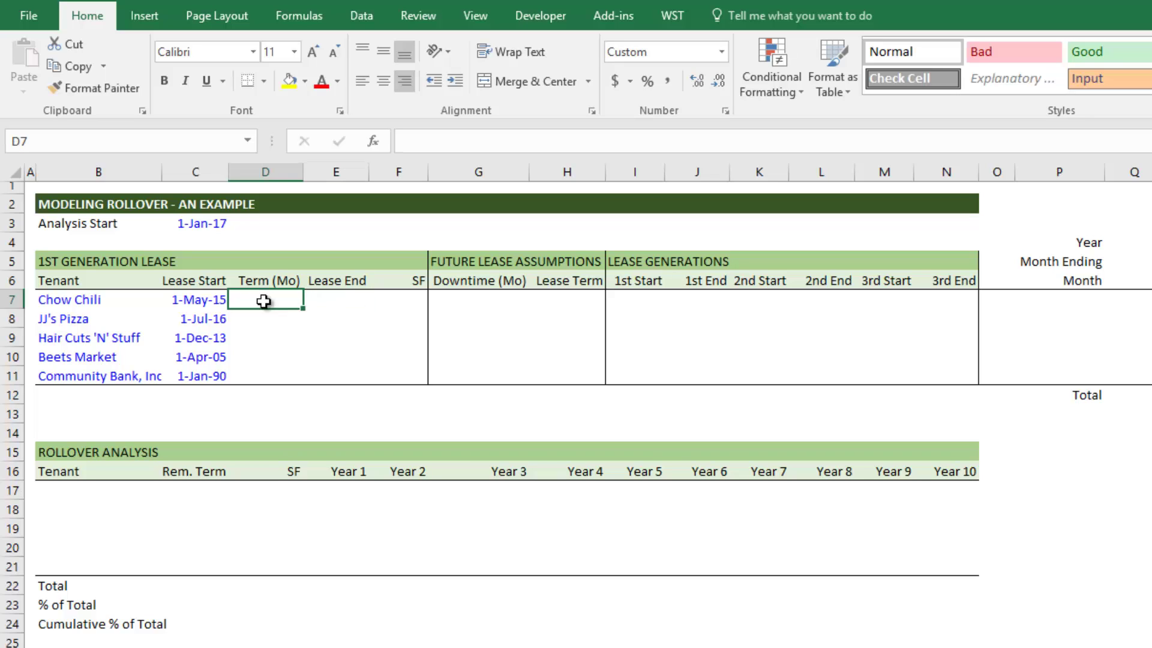
key(Right)
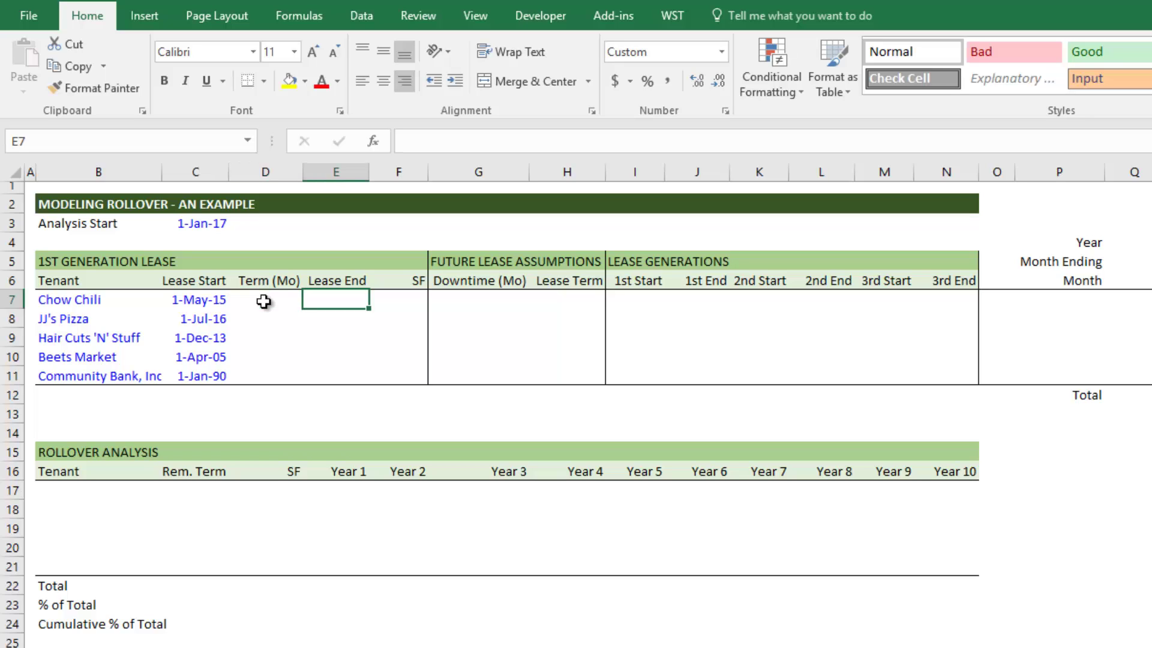
click(264, 301)
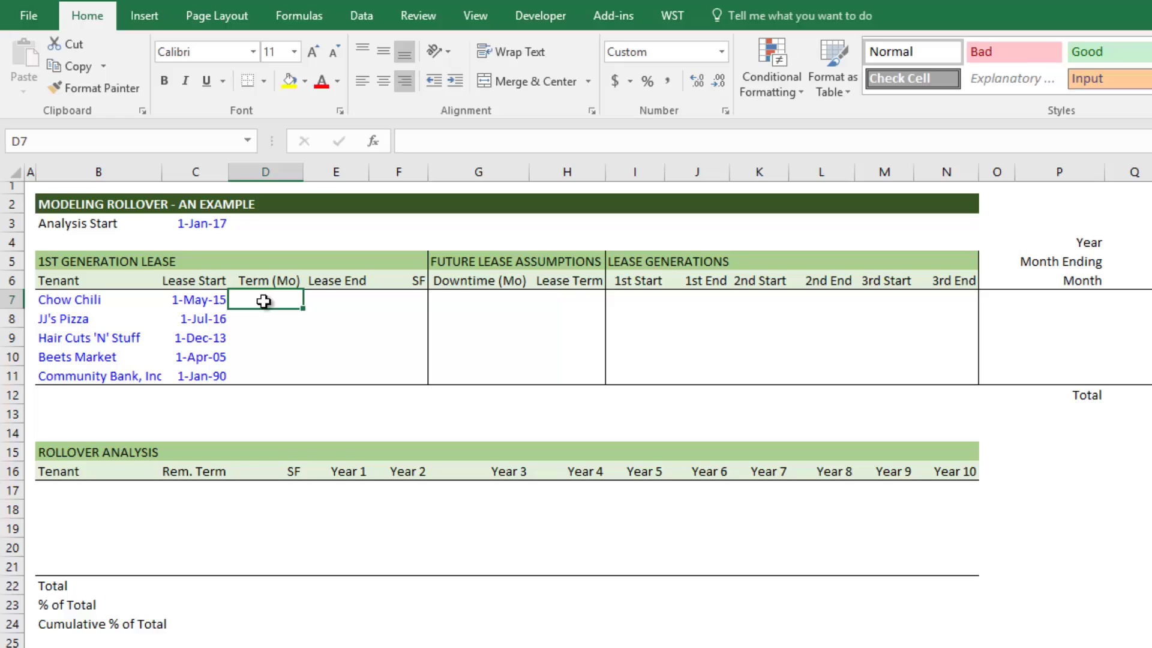
key(Left)
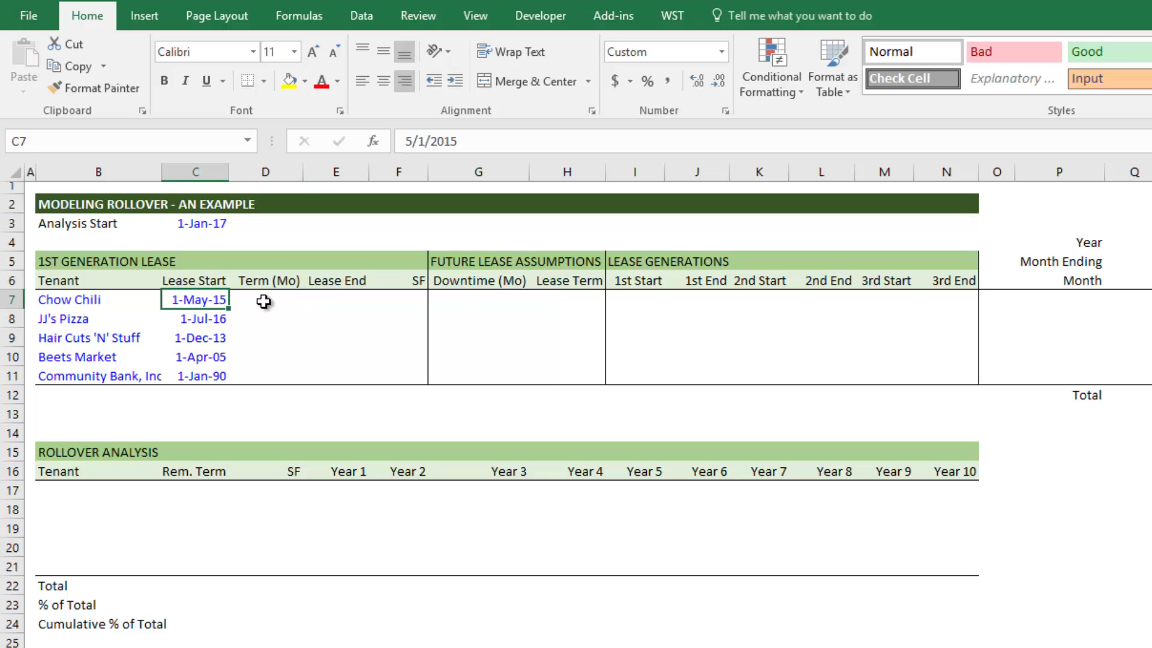
key(Right)
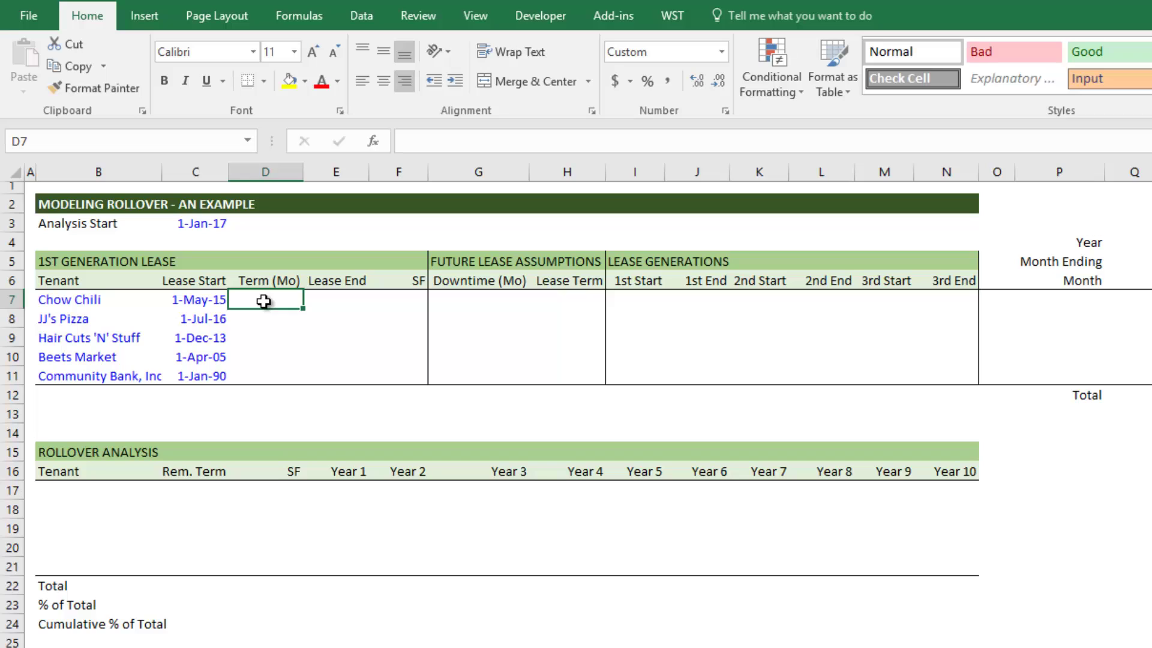
Enter the lease terms 60, 72, 60, 180 and 360 for the five tenants in D7:D11.
text(60)
key(Return)
text(72)
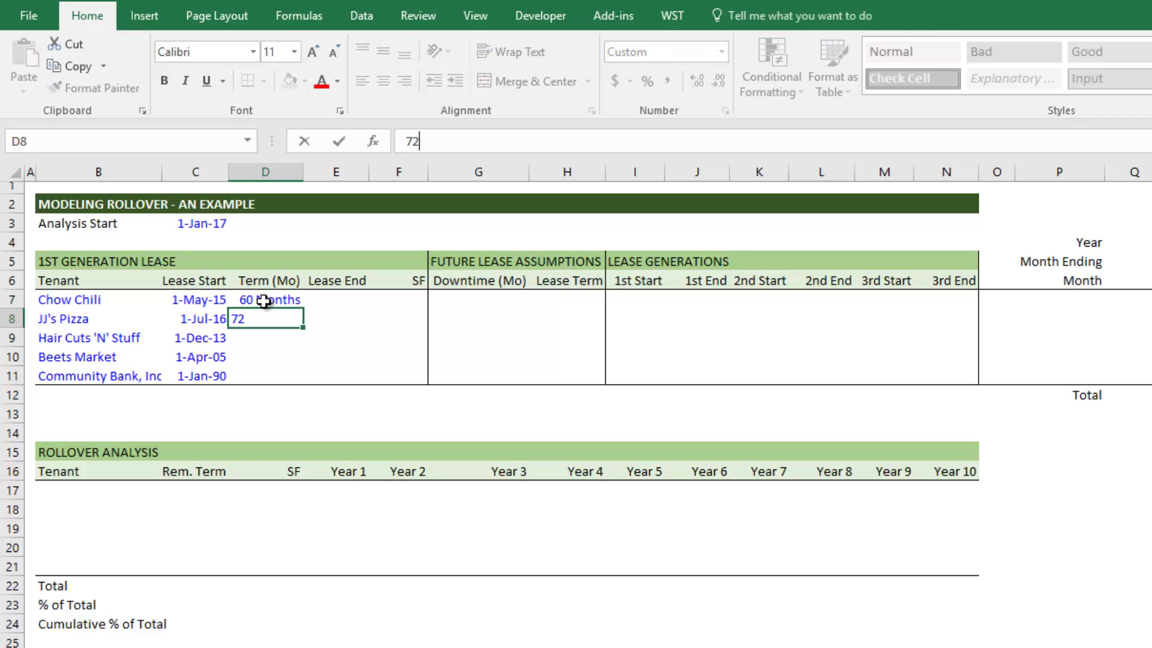
key(Return)
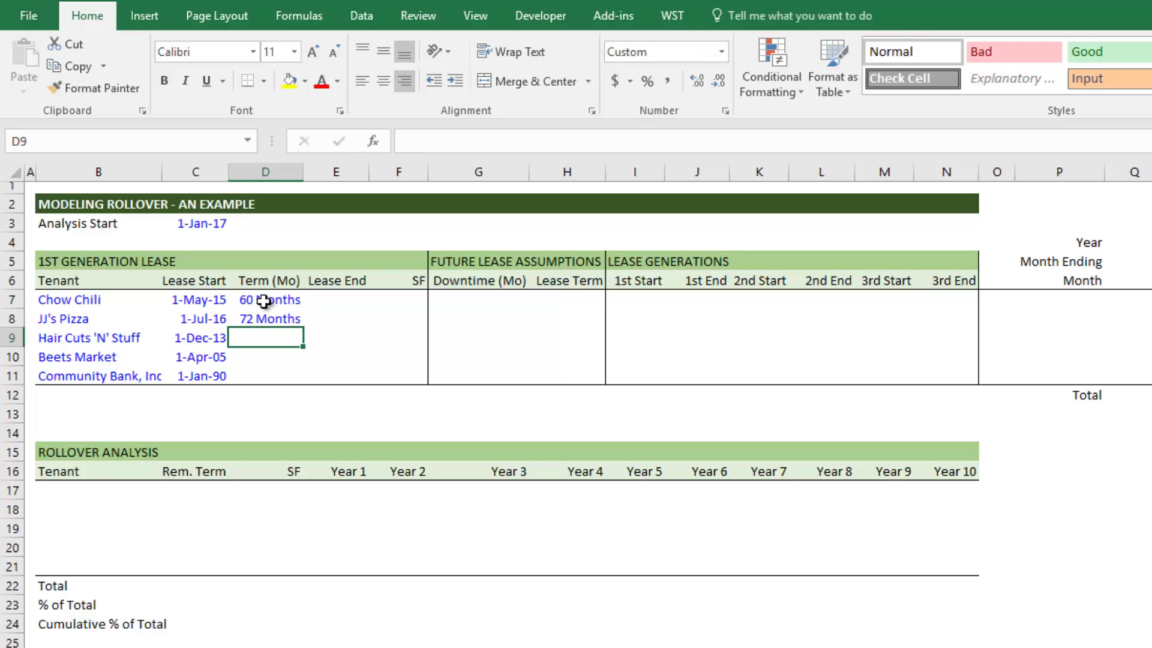
text(60)
key(Return)
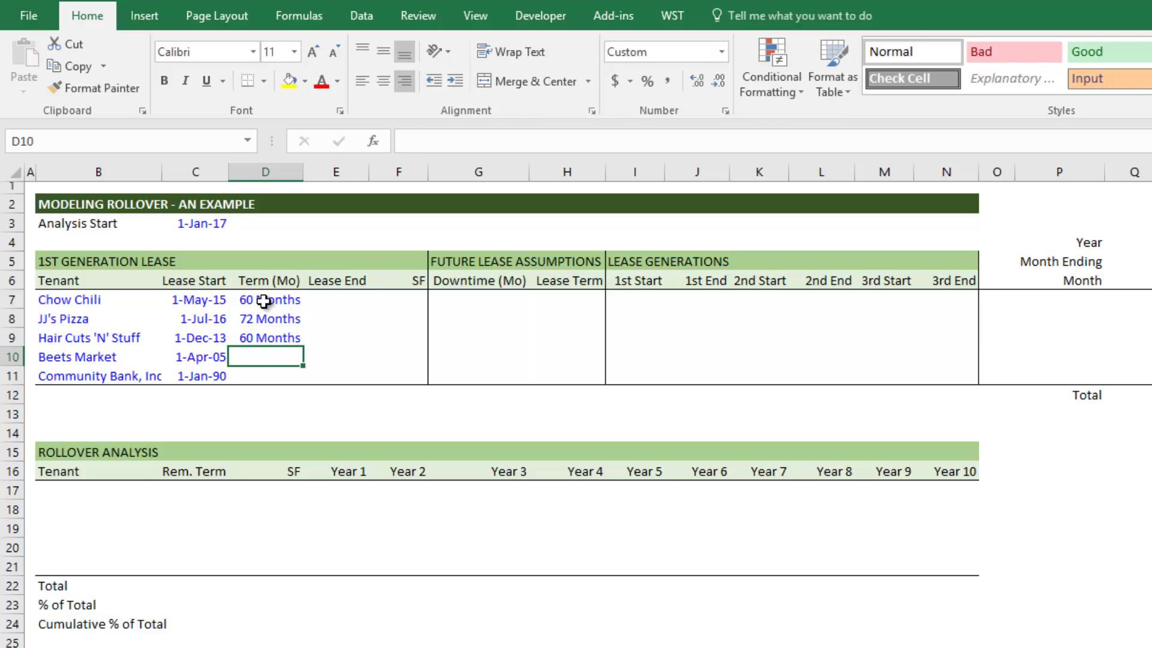
text(180)
key(Return)
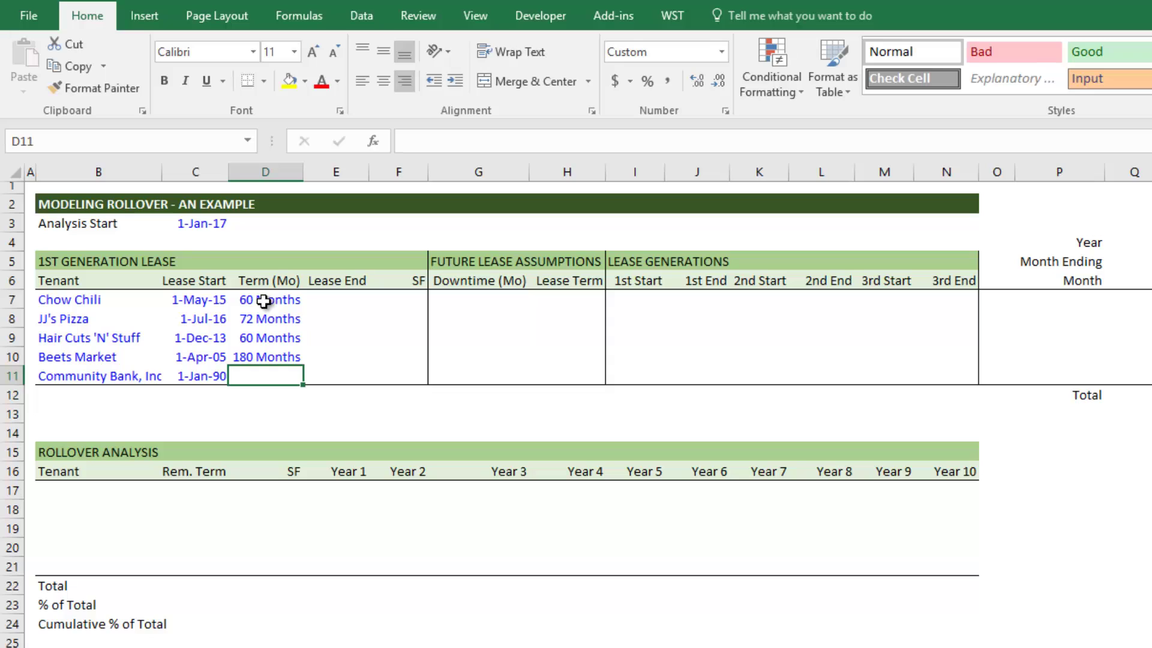
text(360)
key(Return)
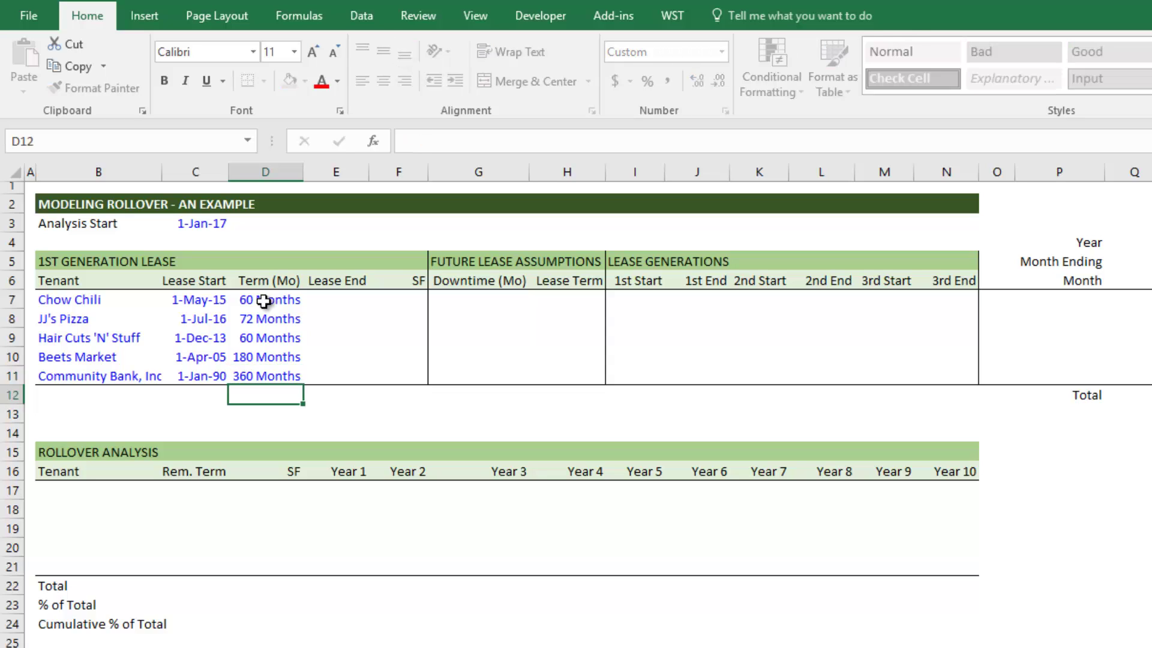
Calculate Chow Chili's lease end date in E7 with the formula =EOMONTH(C7,D7-1).
key(Up)
key(Right)
key(Up)
key(Up)
key(Up)
key(Up)
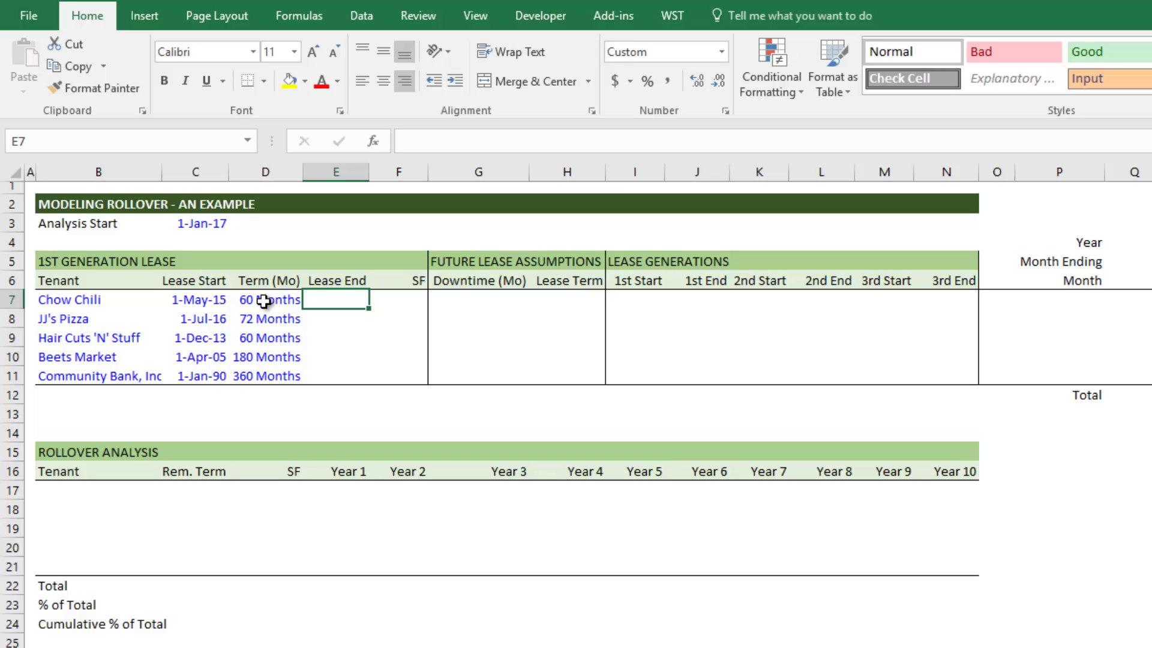
text(=)
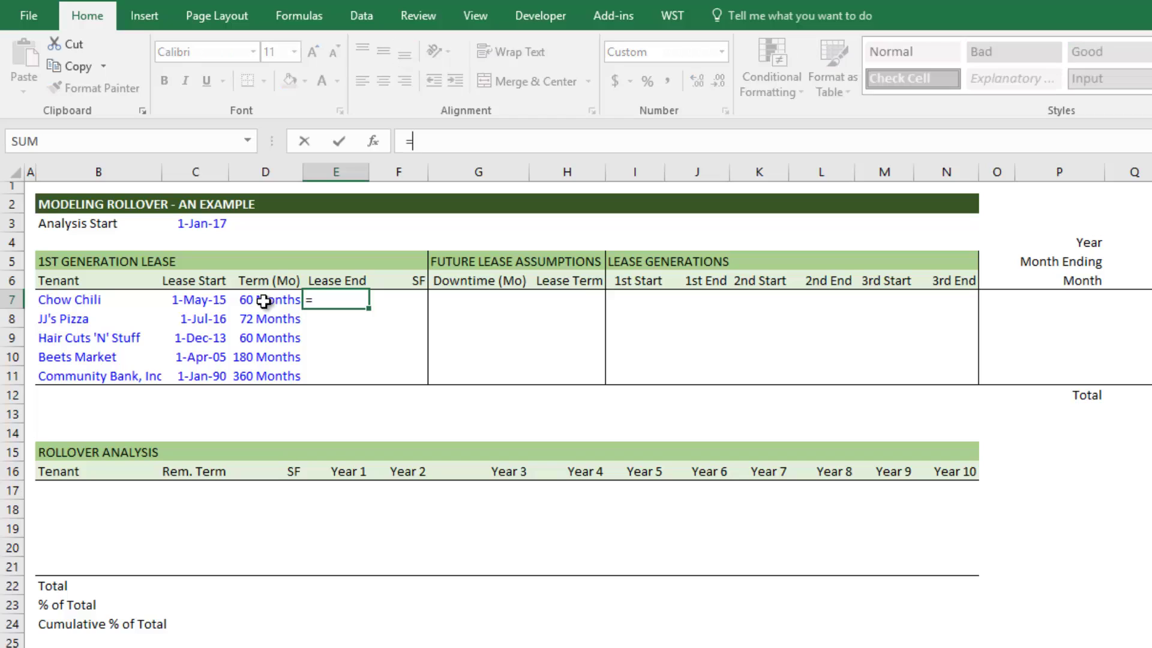
text(eomonth)
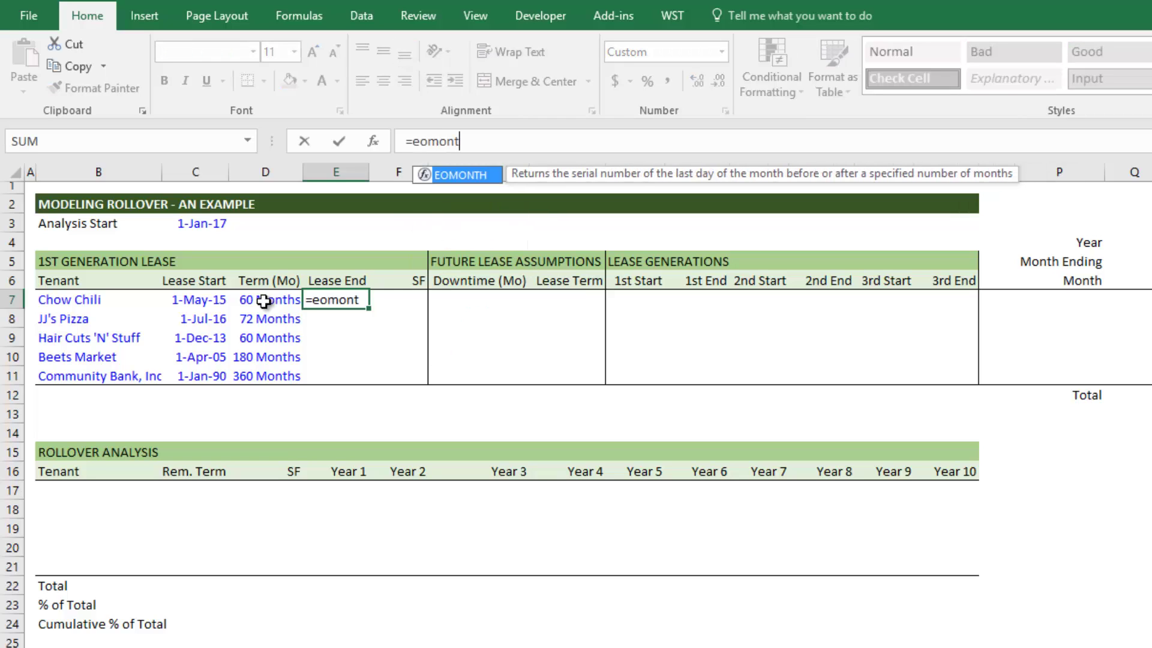
key(Tab)
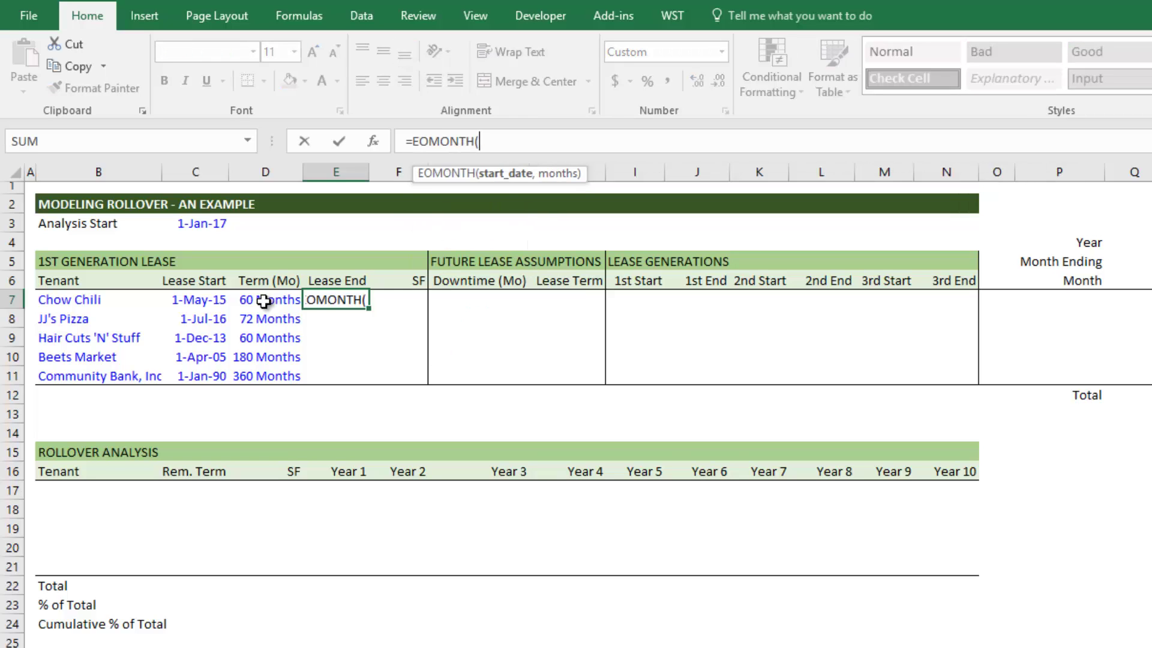
key(Left)
key(Left)
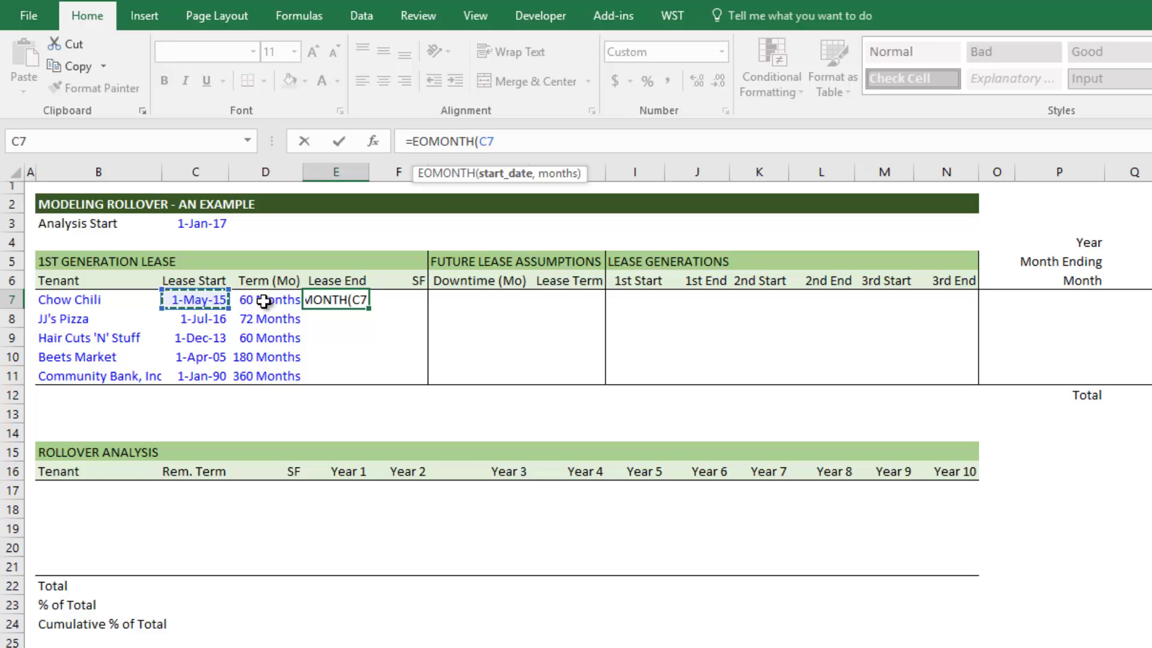
text(,)
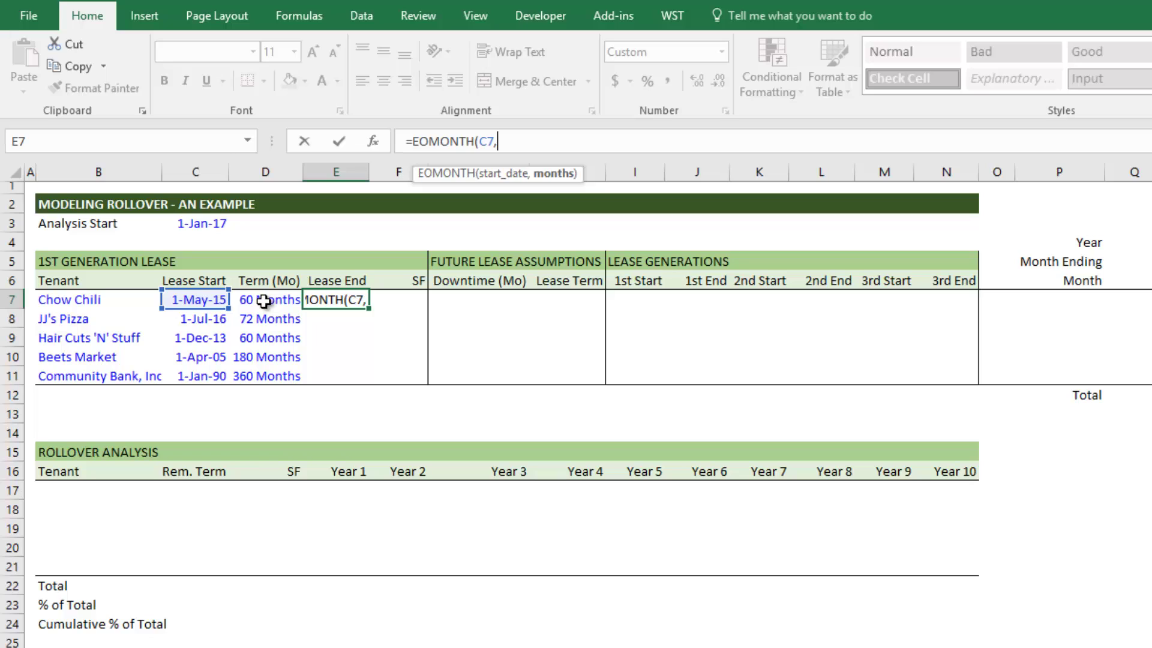
click(264, 302)
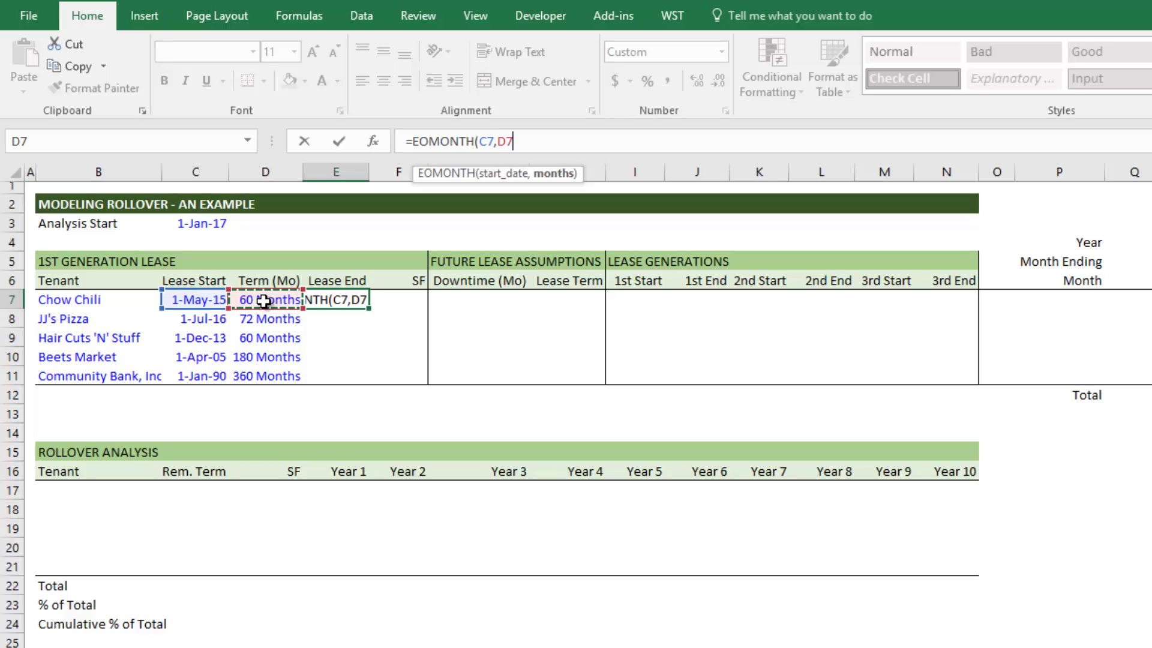
text(-1))
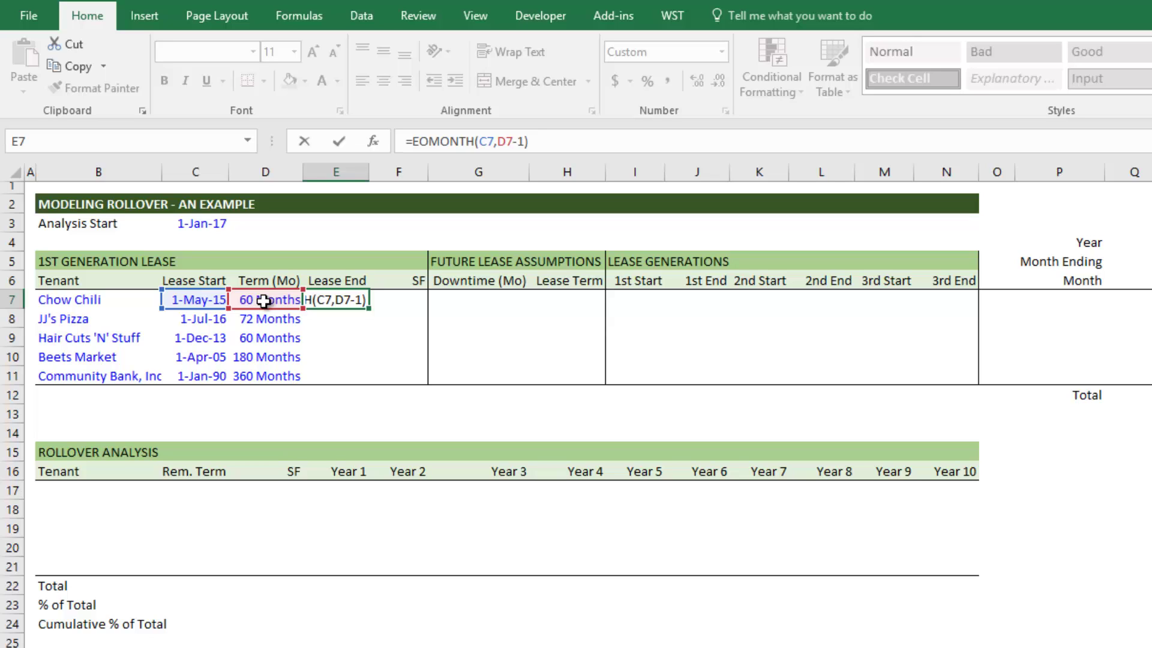
key(Return)
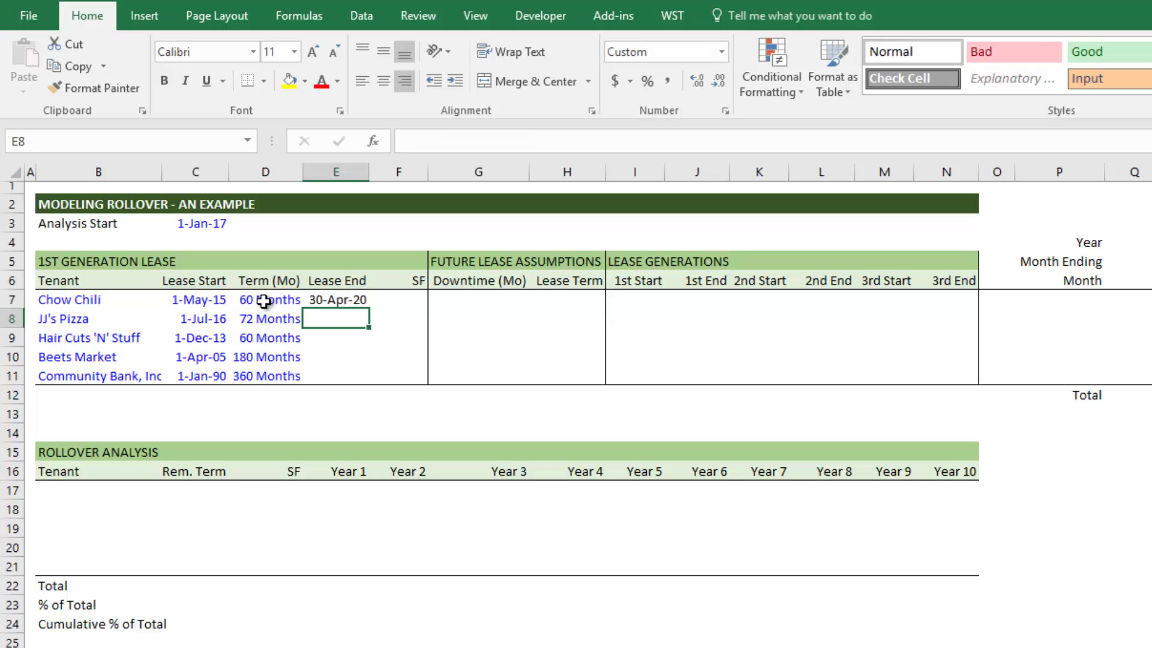
Paste the E7 lease end formula into E8:E11 as formulas only, and undo the paste.
key(Up)
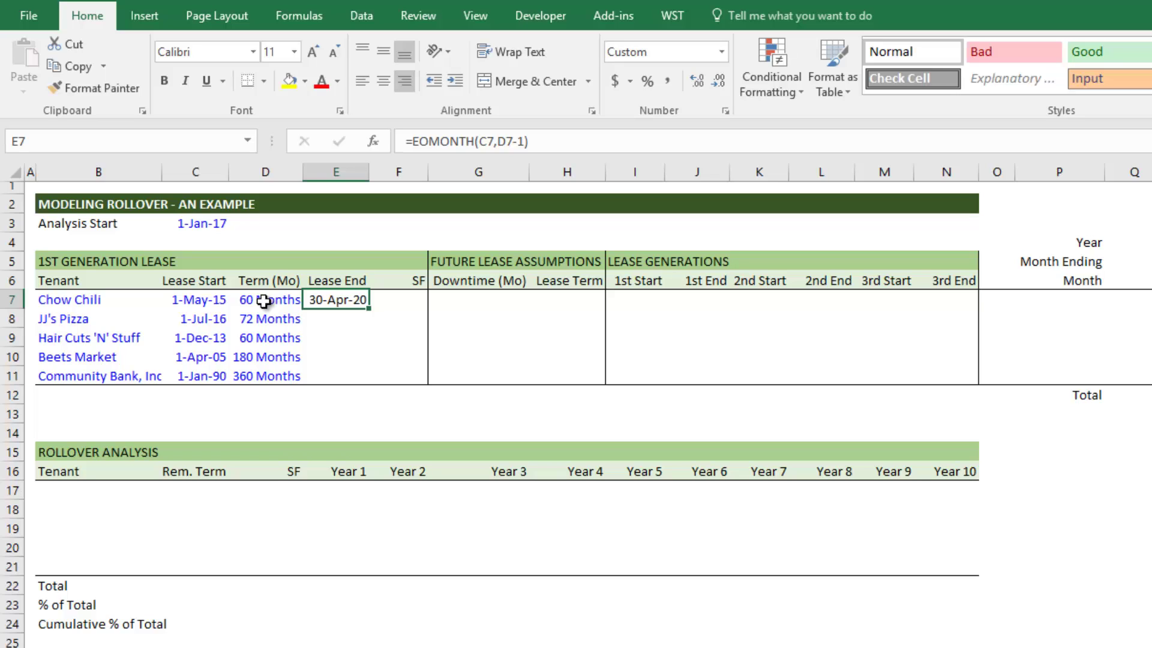
key(ctrl+c)
key(Down)
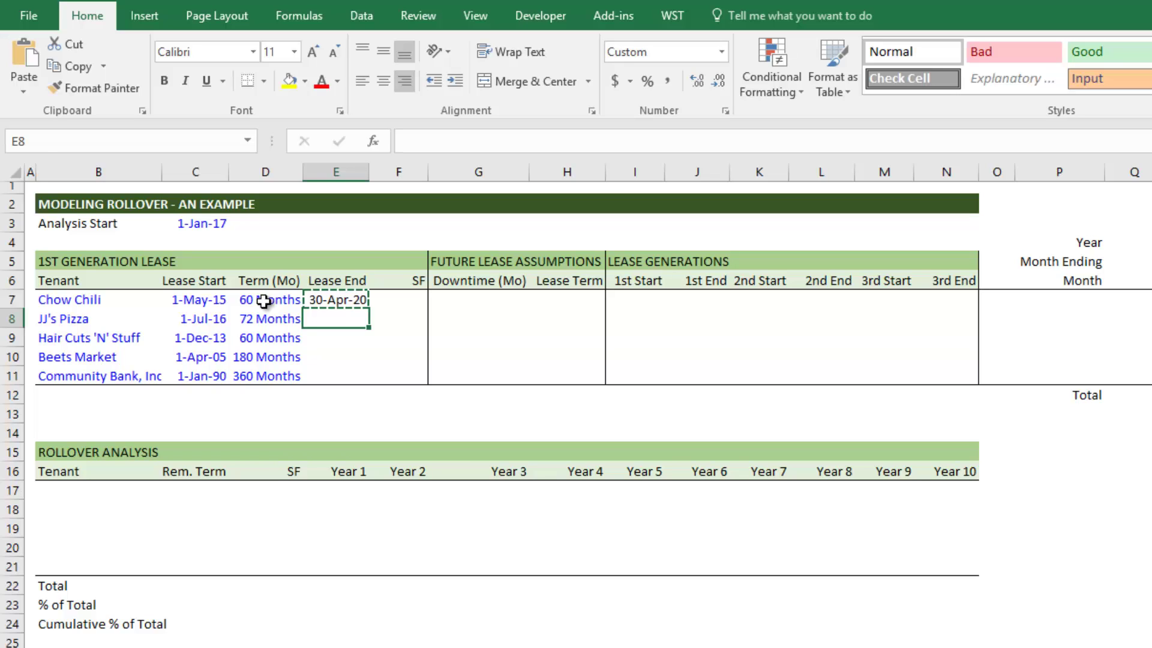
key(shift+Down)
key(shift+Down)
key(shift+Down)
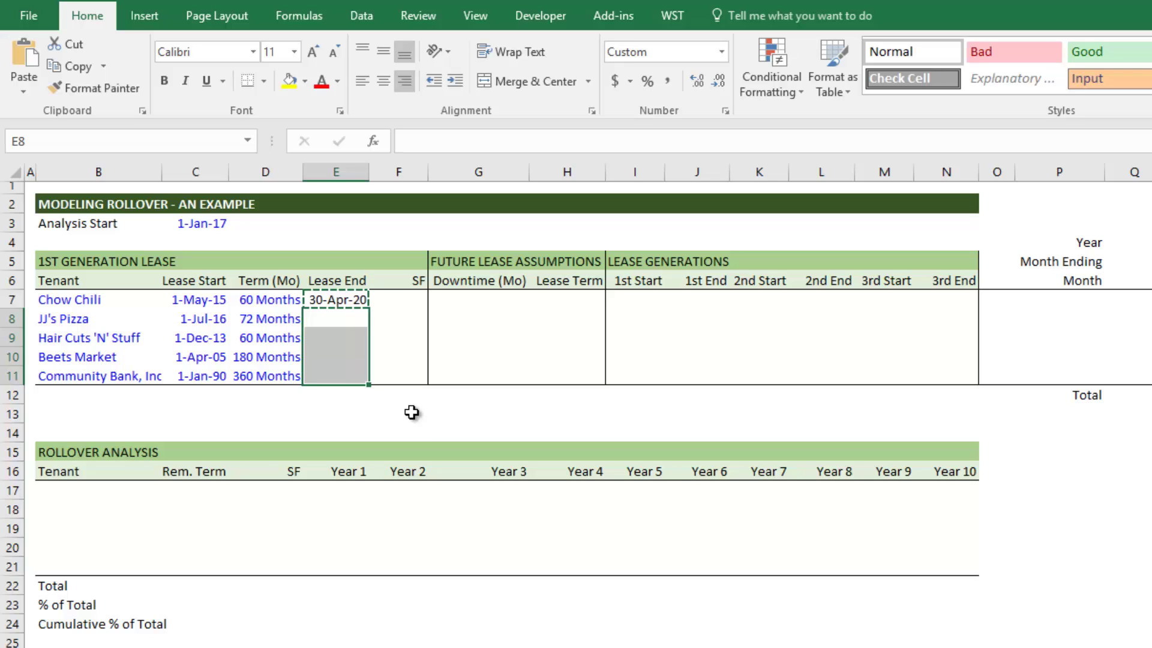
key(alt)
key(h)
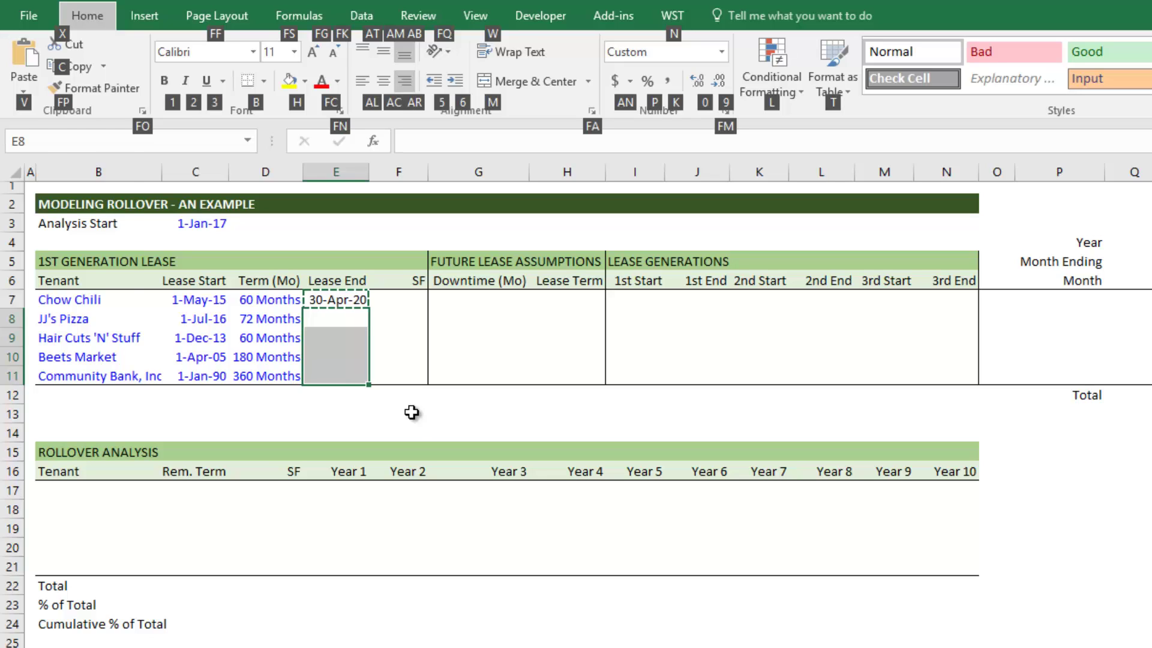
key(v)
key(f)
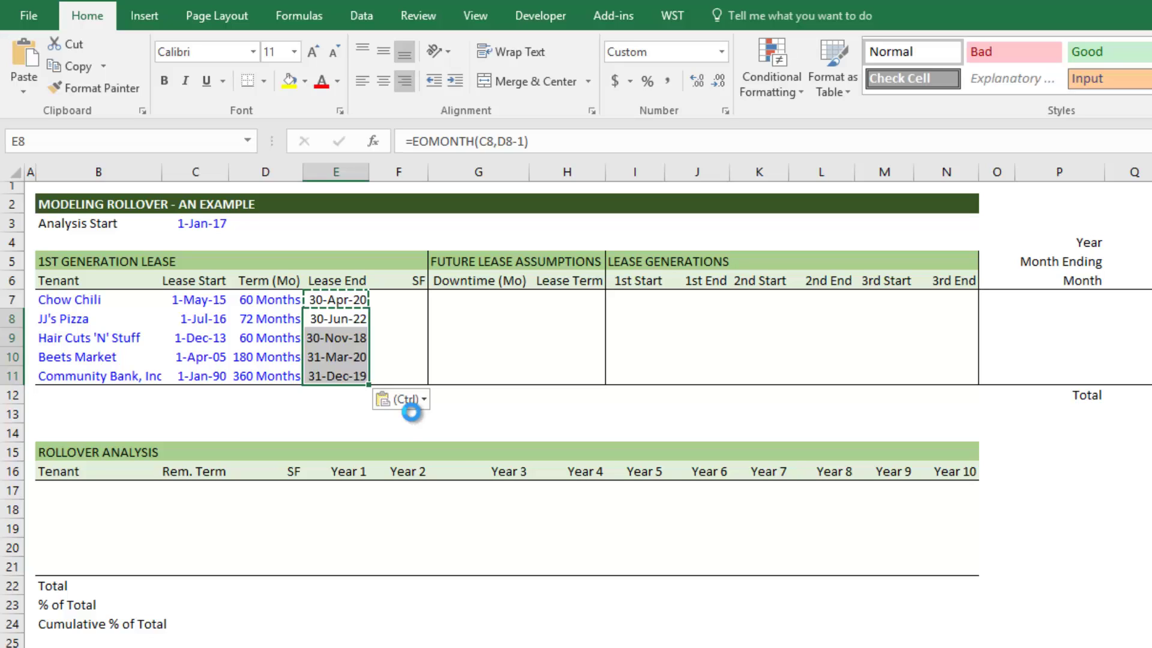
key(ctrl+z)
key(Up)
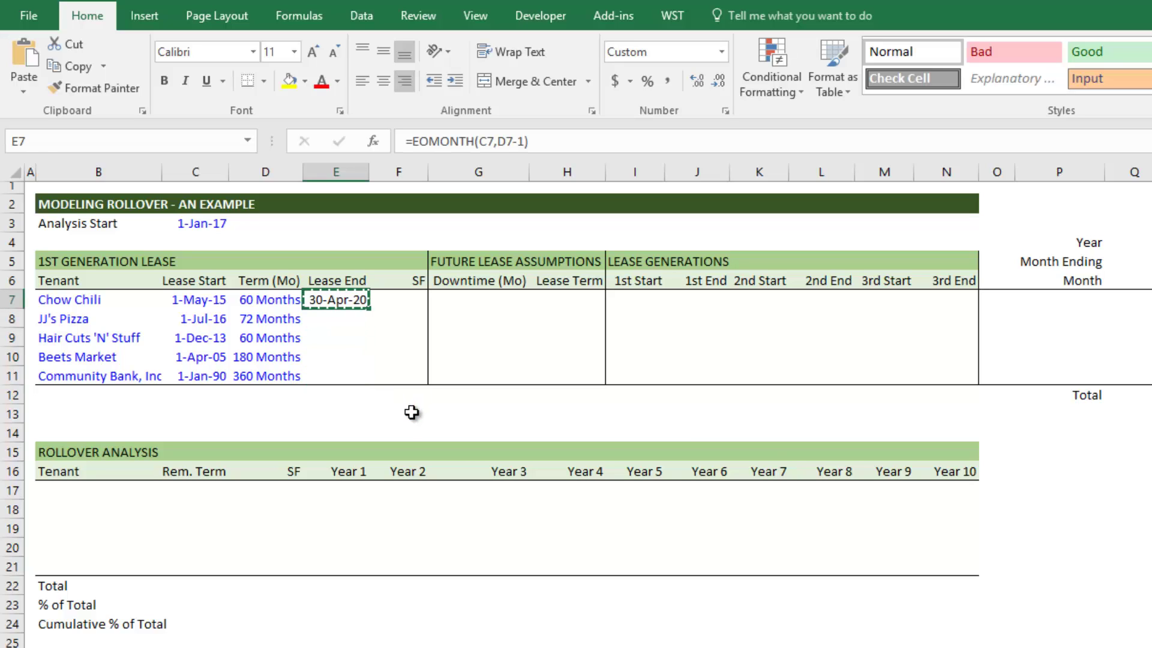
Paste the lease end formula from E7 into E8:E11 as formulas only.
key(Down)
key(shift+Down)
key(shift+Down)
key(shift+Down)
key(alt)
key(f)
key(Escape)
key(Up)
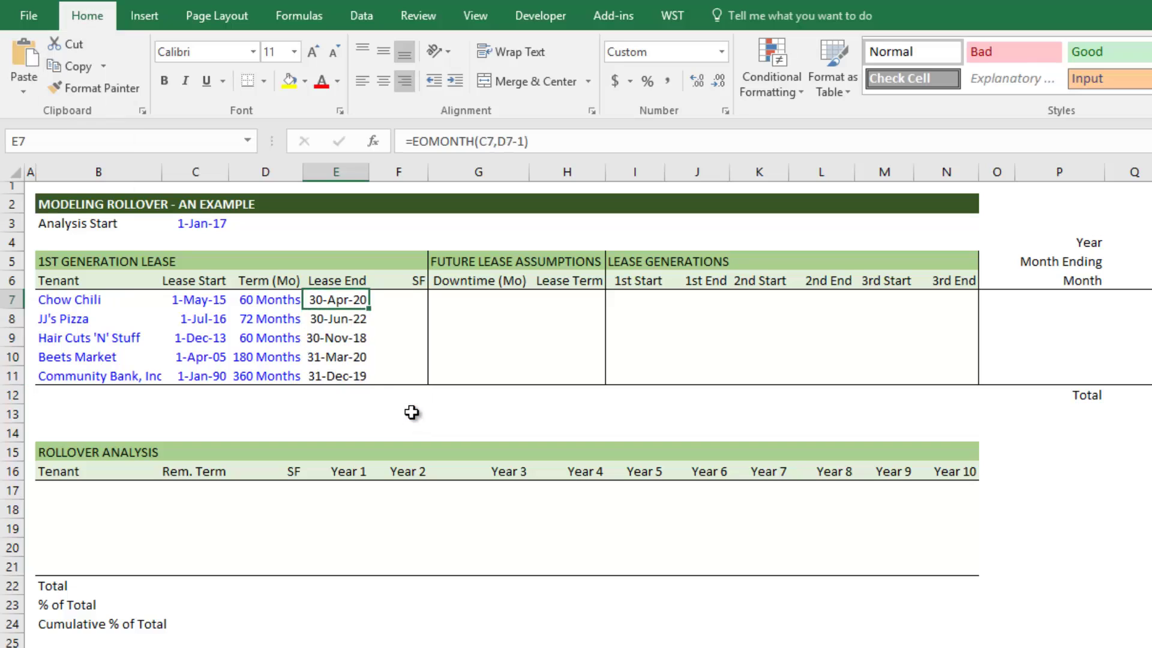
Enter 1600 as Chow Chili's square footage in F7.
key(Up)
key(Right)
key(Down)
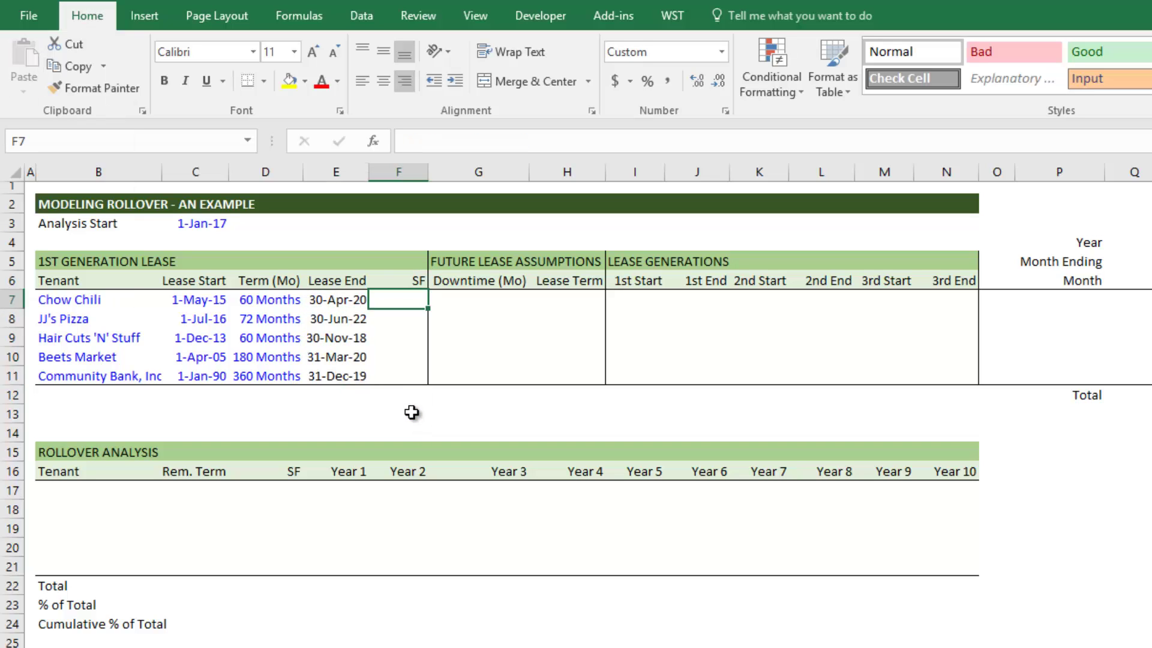
key(shift+Down)
key(shift+Down)
key(shift+Down)
key(shift+Down)
key(Up)
key(Up)
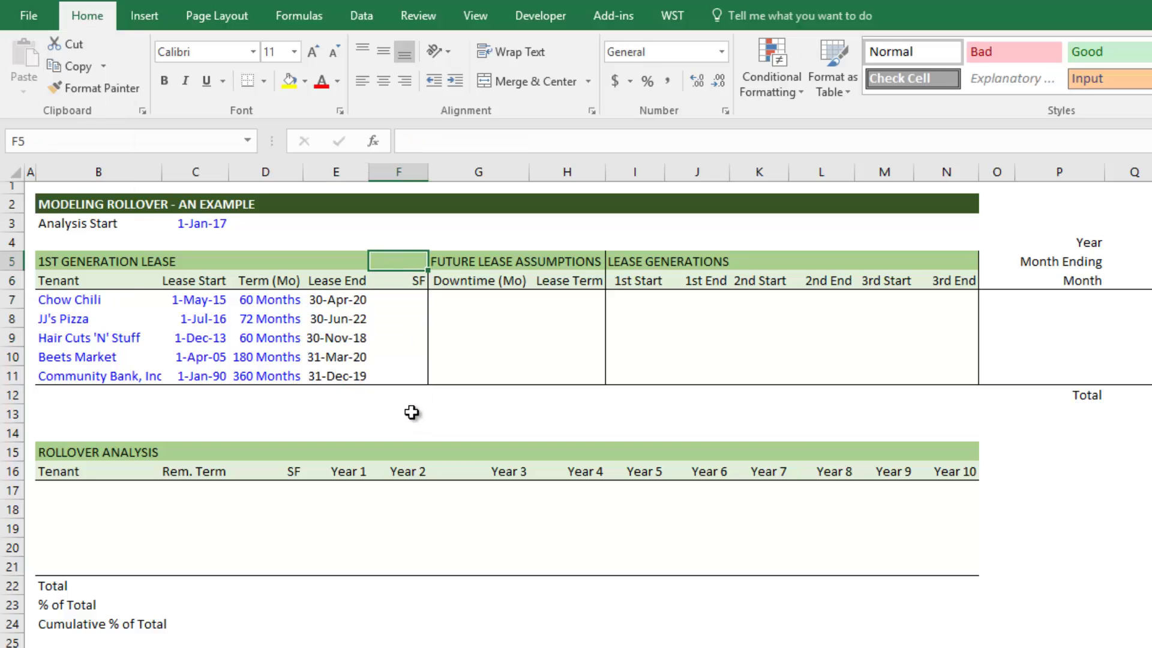
key(Down)
key(Down)
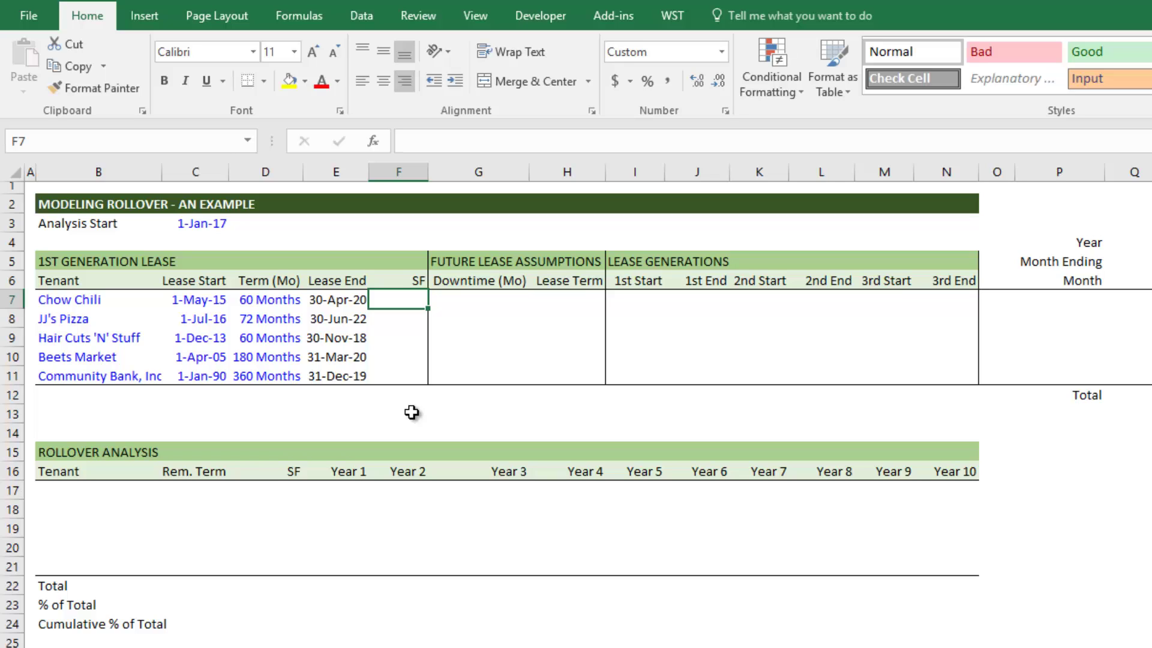
key(shift+Down)
key(shift+Up)
text(1600)
key(Return)
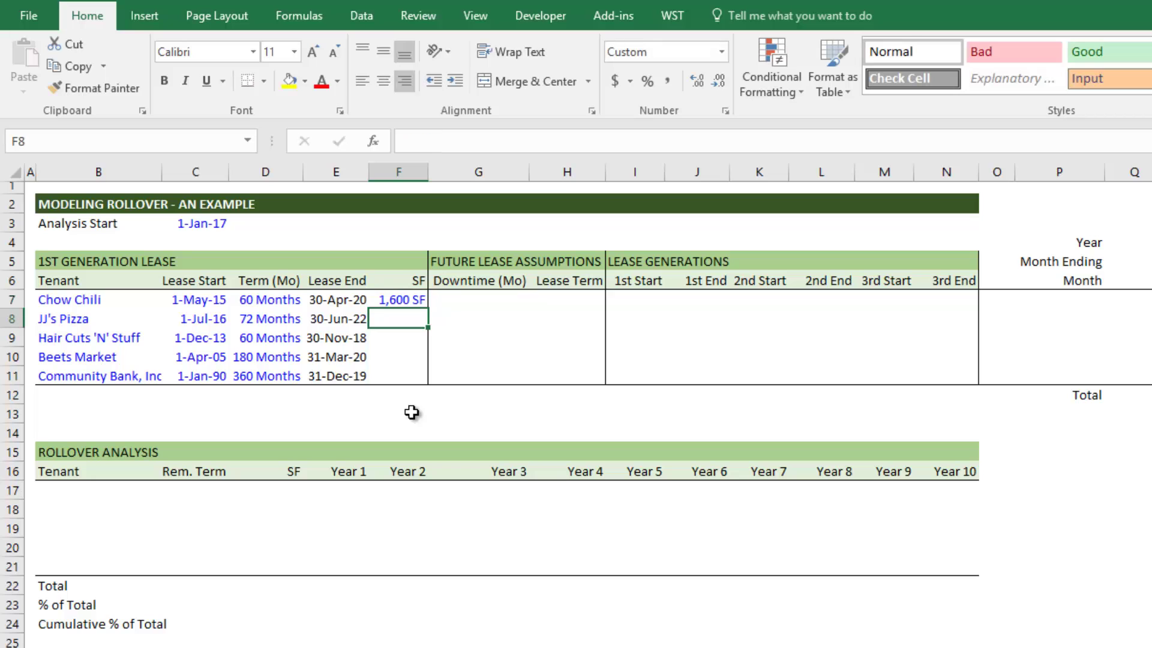
Apply the custom number format #,##0 "SF" to Chow Chili's square footage in F7.
key(Up)
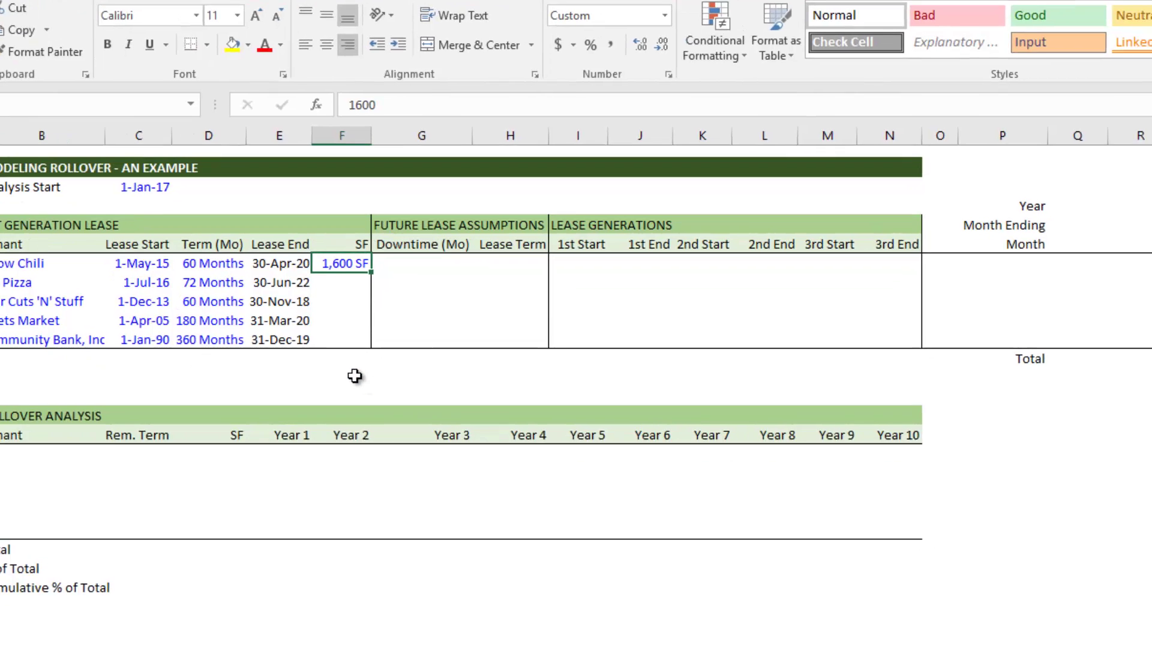
key(ctrl+1)
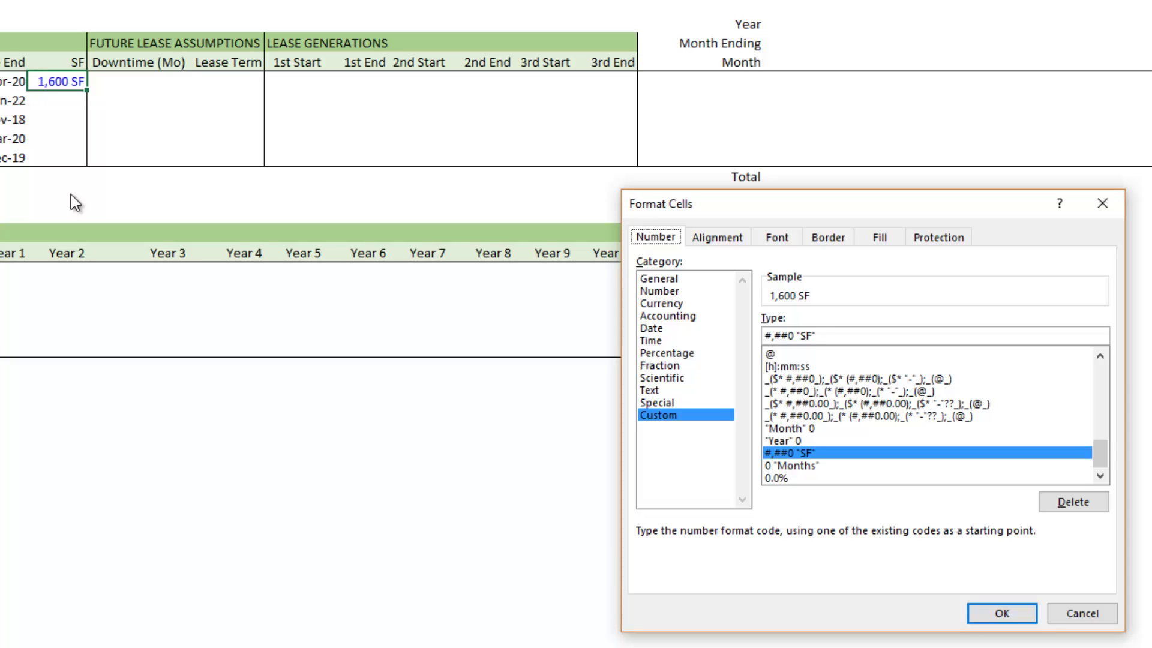
key(Tab)
key(Up)
key(Up)
key(Up)
key(Up)
key(Up)
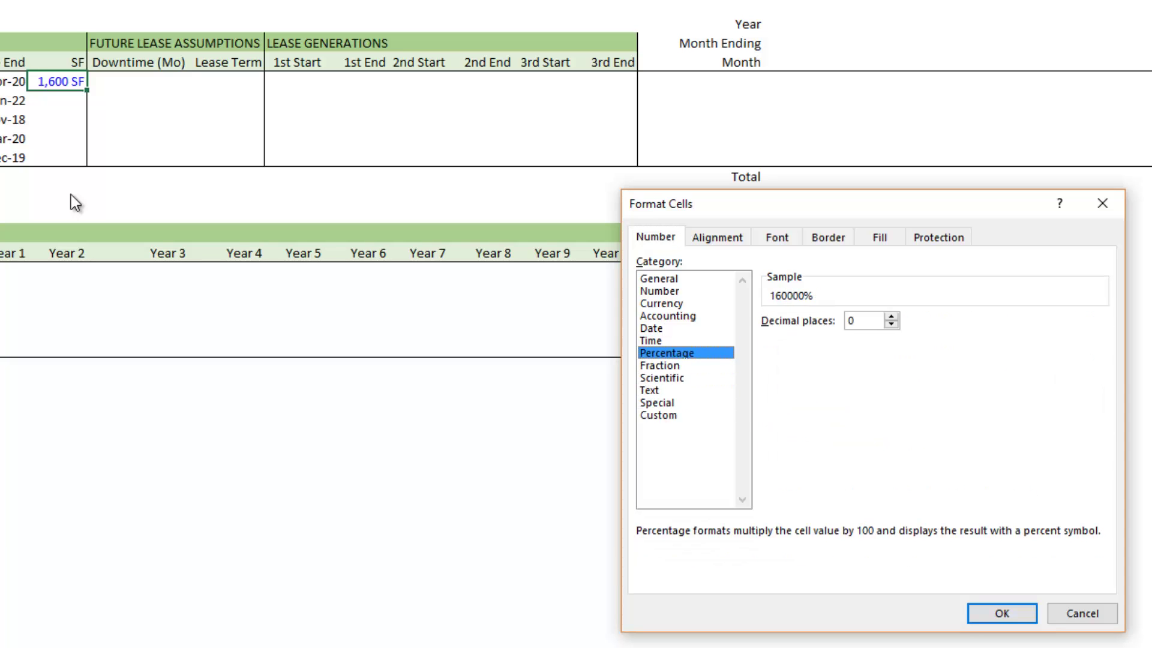
key(Down)
key(Down)
key(Down)
key(Down)
key(Down)
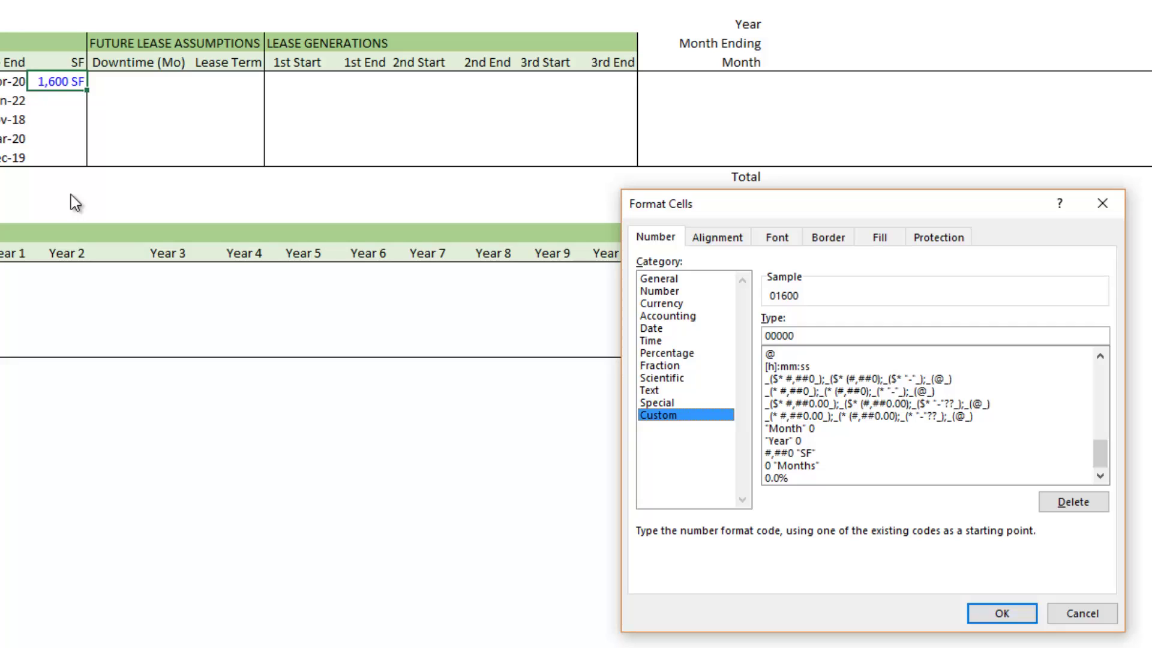
key(Tab)
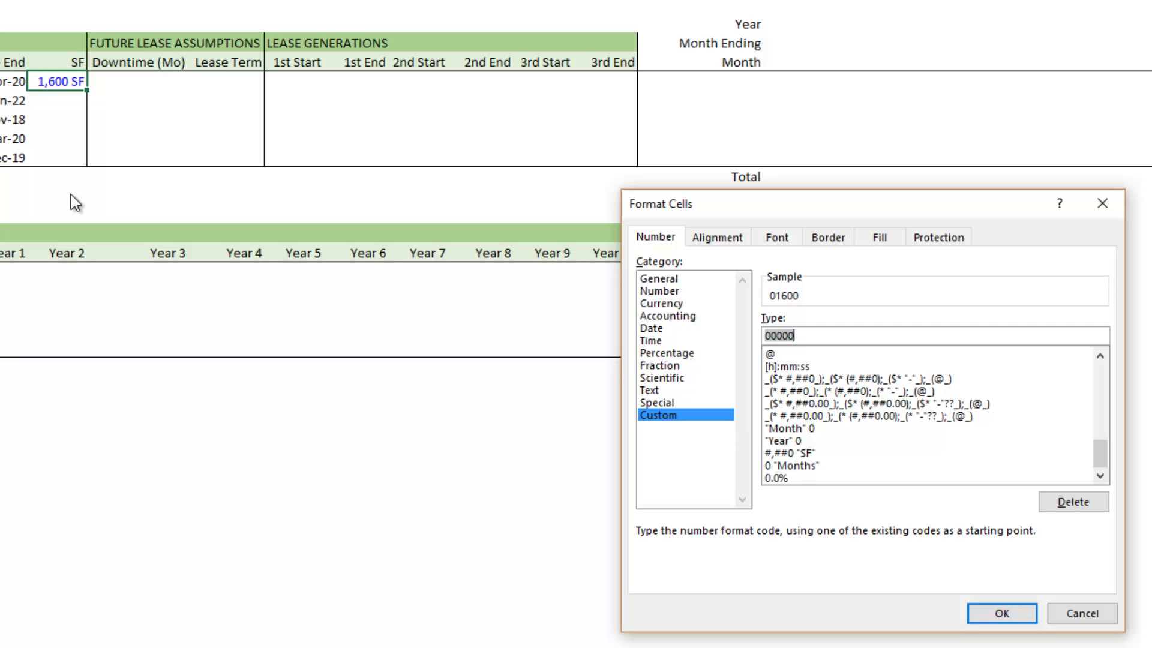
text(#,##0)
text("S)
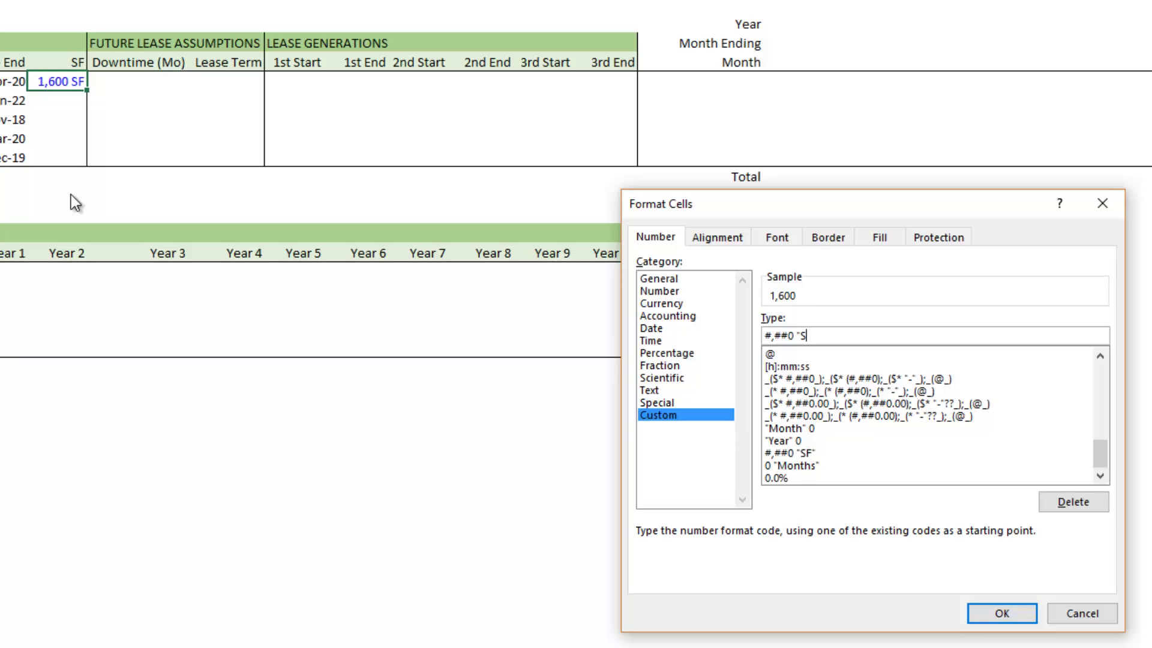
text(F")
key(Return)
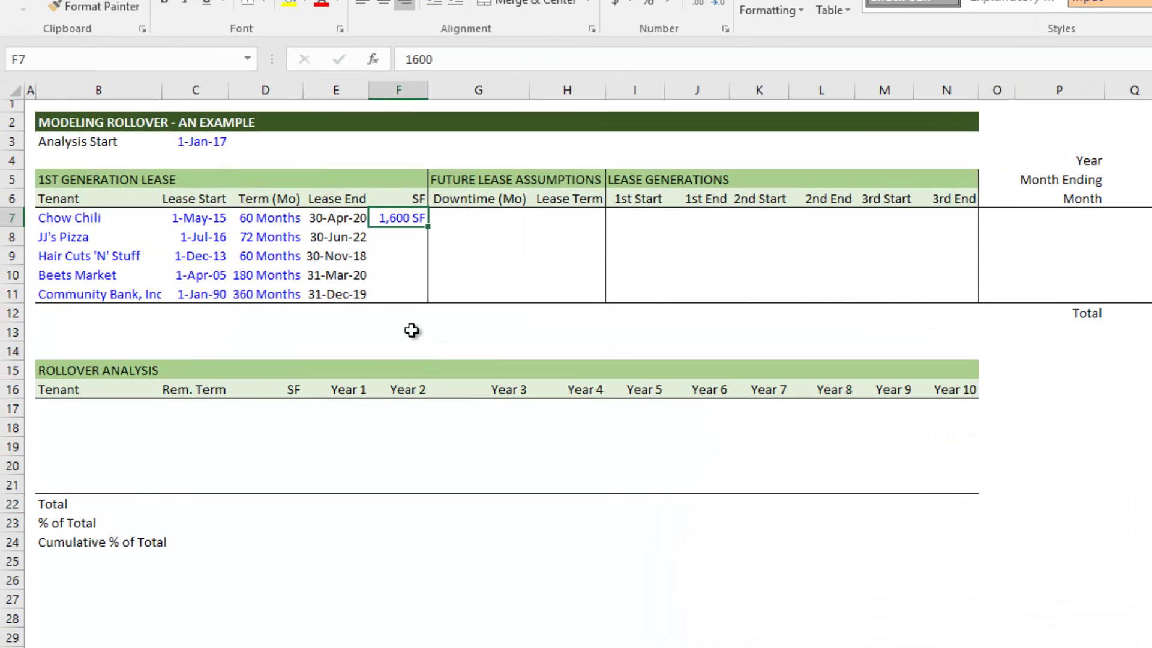
Enter the square footages 3500, 1200, 45000 and 5000 for the remaining four tenants in F8:F11.
key(Down)
key(shift+Down)
key(shift+Down)
key(shift+Down)
key(Up)
key(Up)
key(Down)
key(Down)
text(3500)
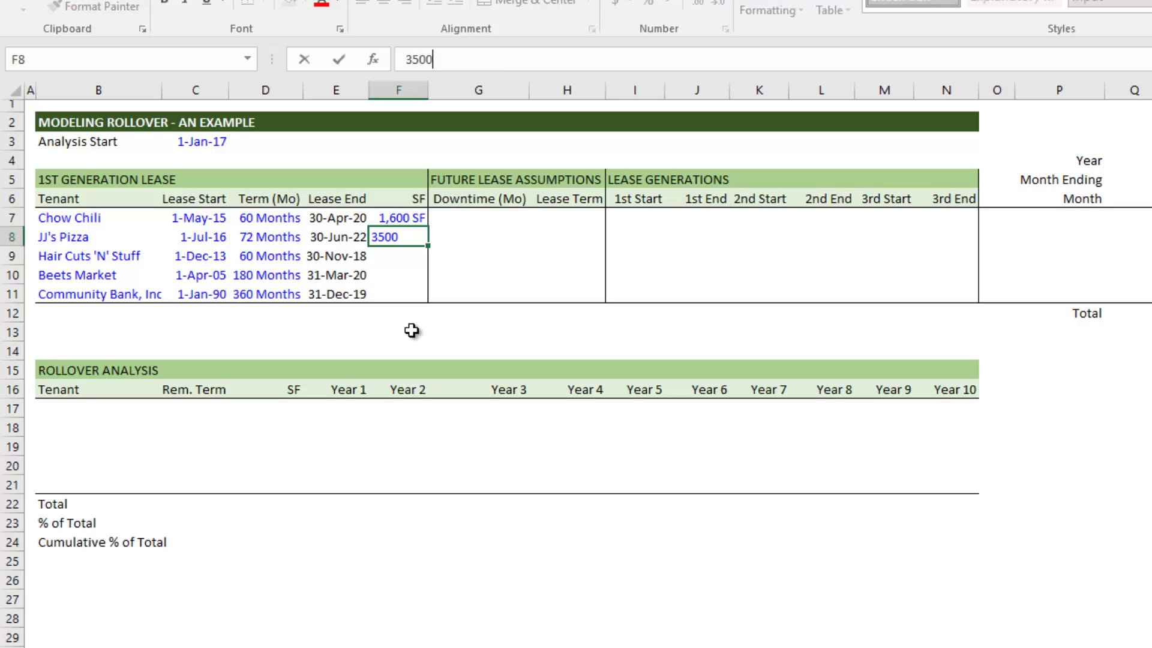
key(Return)
text(1200)
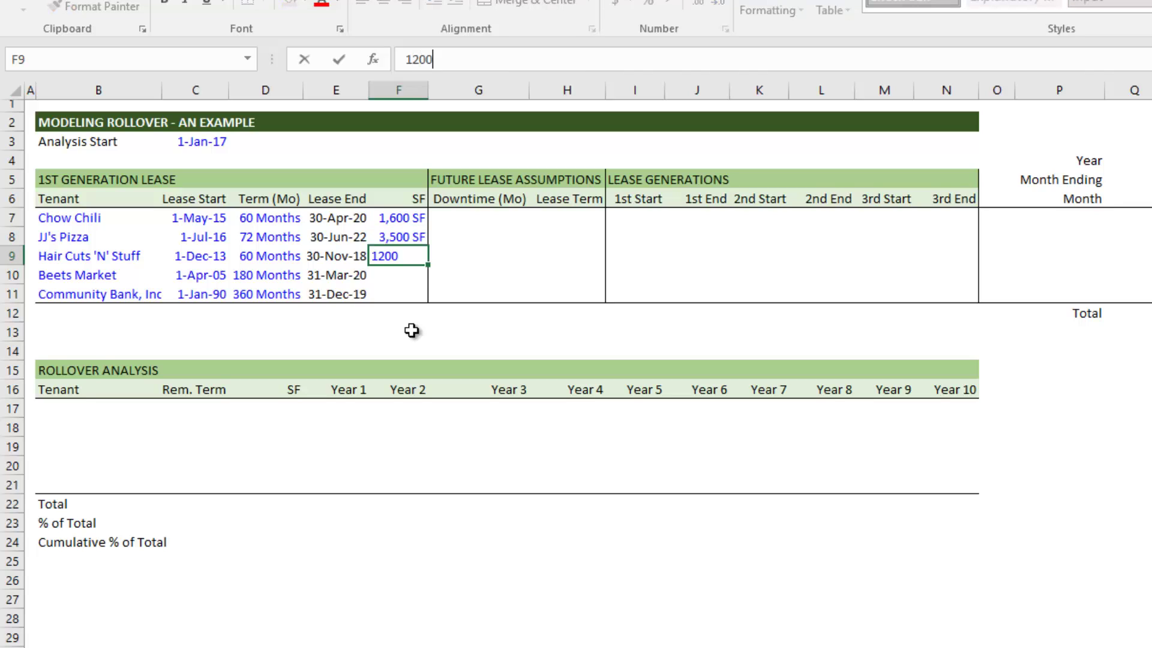
key(Return)
text(45000)
key(Return)
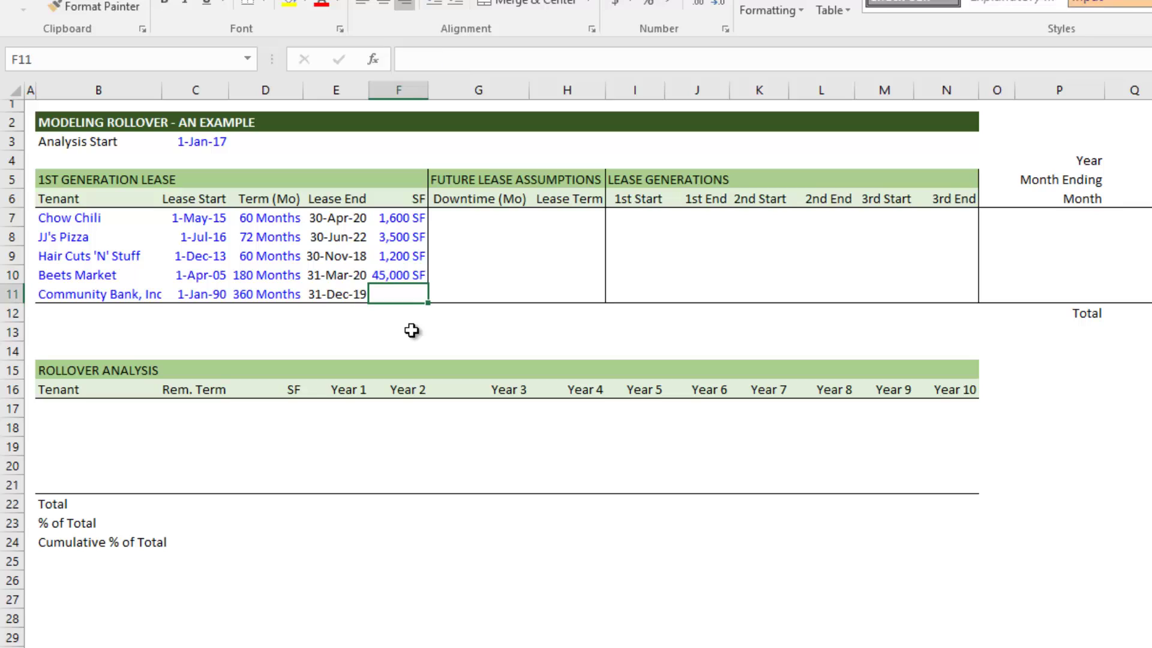
text(5000)
key(Return)
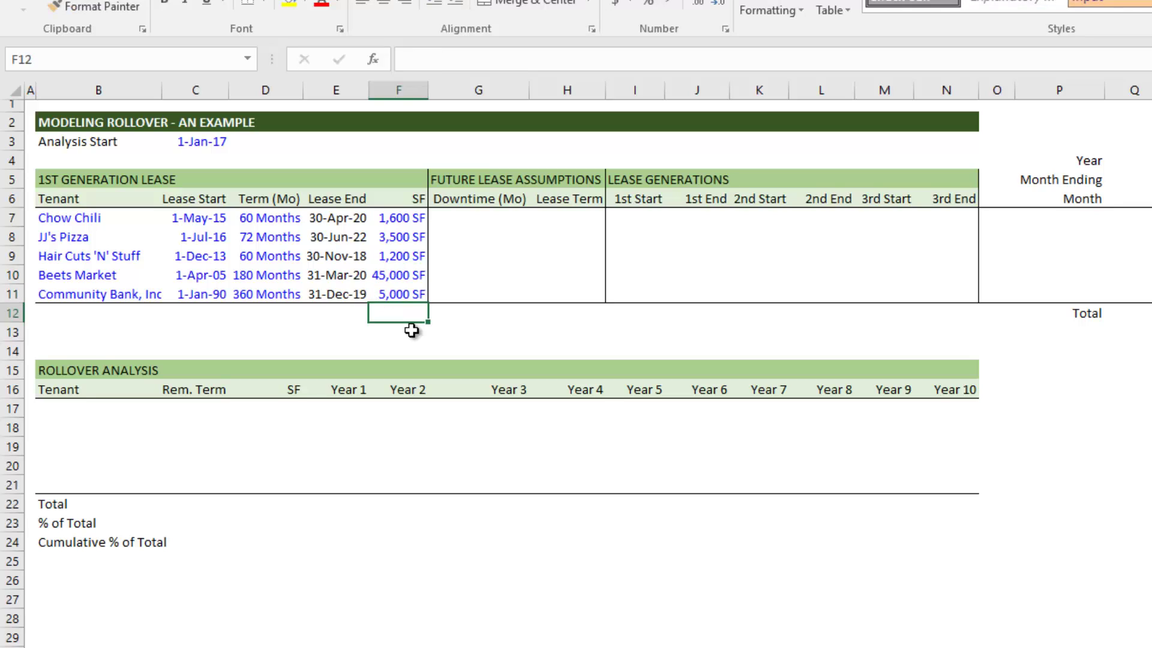
Total the tenants' square footage in F12 with the formula =SUM(F7:F11).
key(Up)
key(Down)
key(Up)
key(Up)
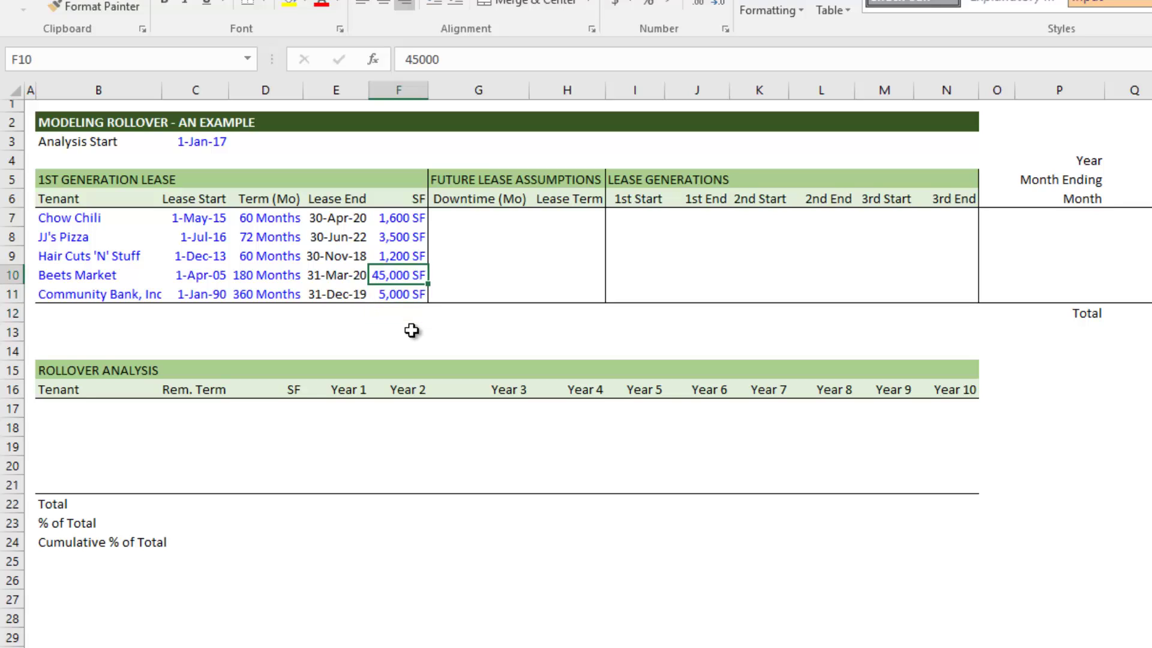
key(Up)
key(Up)
key(Down)
key(Down)
key(Down)
key(Down)
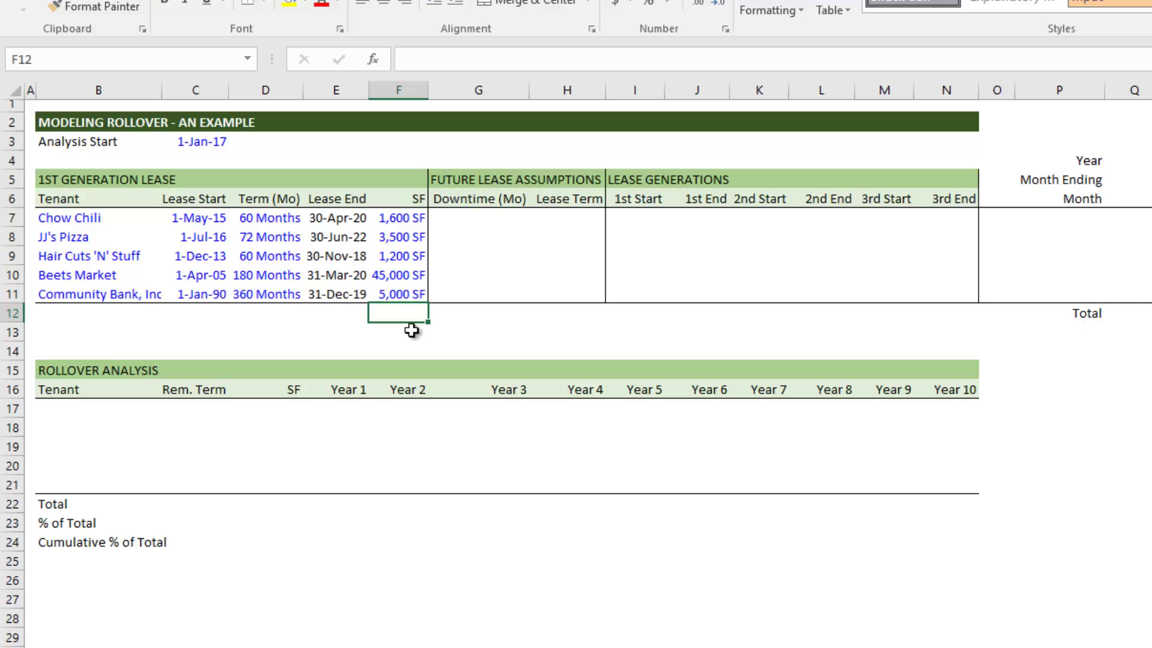
key(alt+equal)
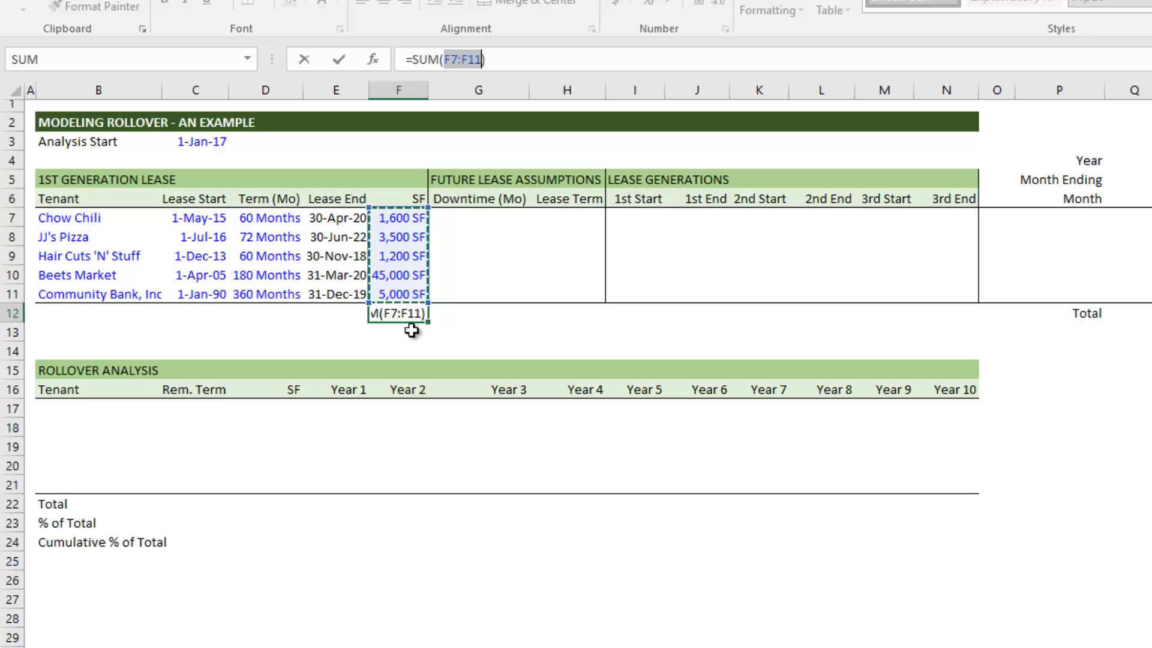
key(Return)
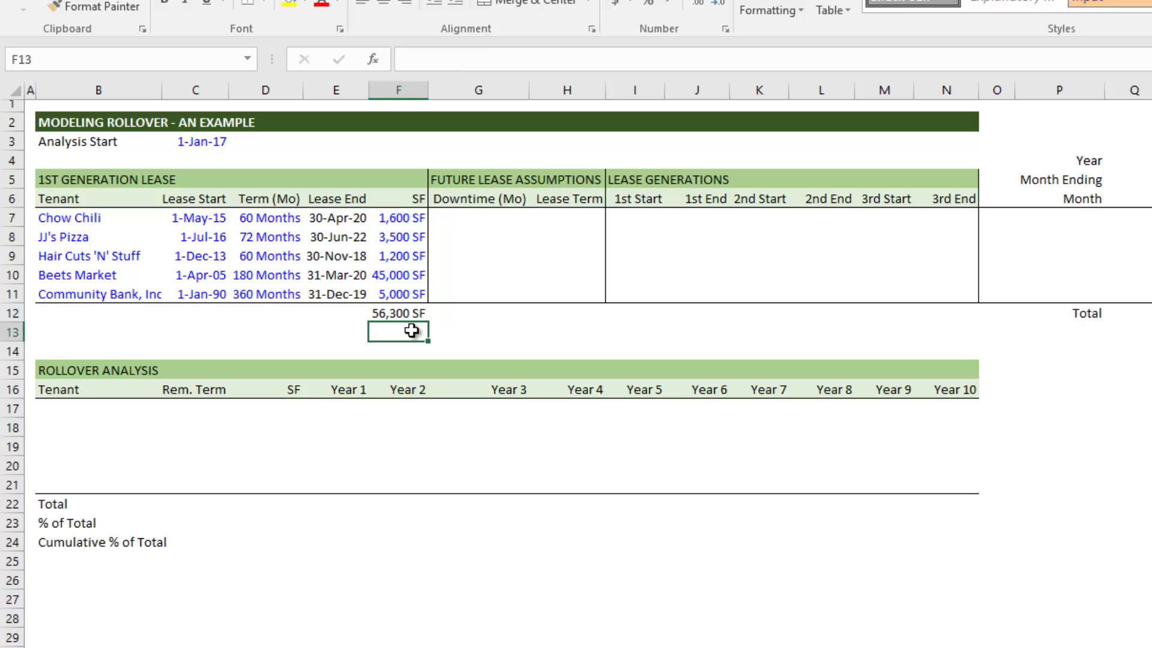
key(Up)
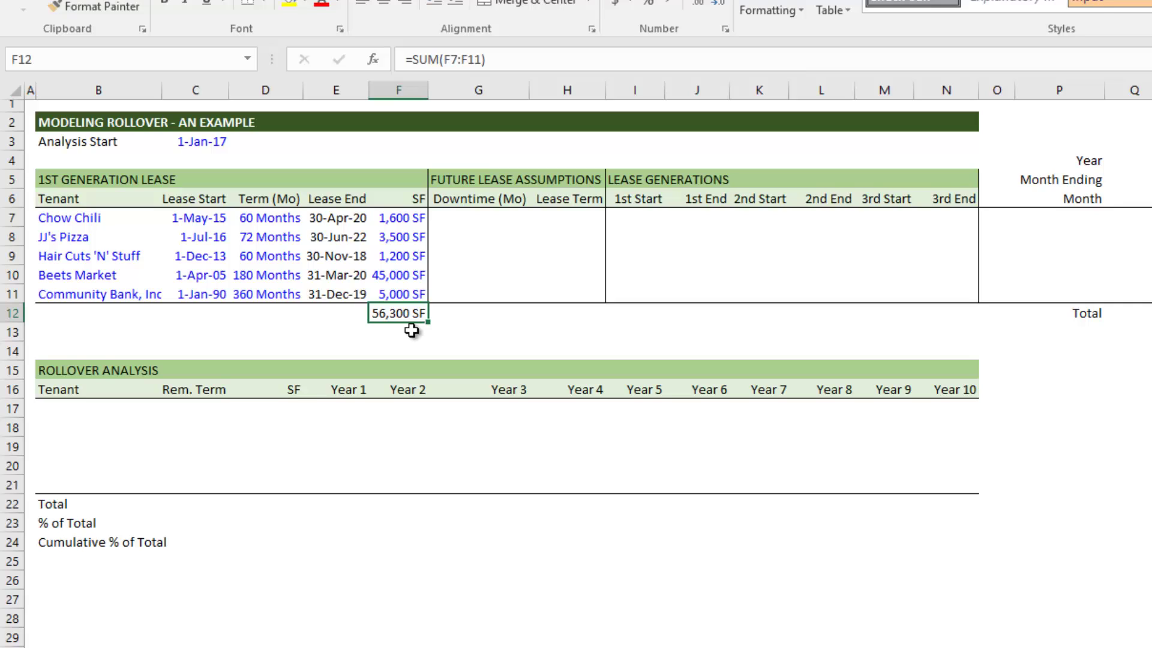
Review Chow Chili's first-generation lease entries across row 7, from the tenant name to the Downtime (Mo) cell.
key(Up)
key(Up)
key(Up)
key(Right)
key(Up)
key(Up)
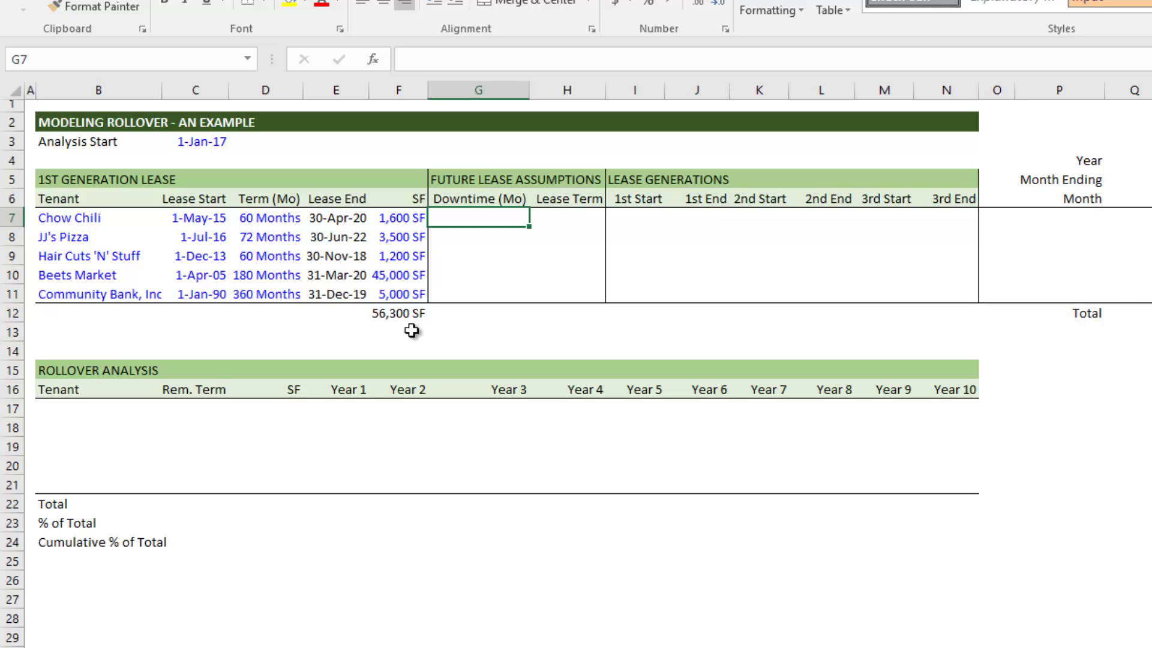
key(Left)
key(Left)
key(Left)
key(Left)
key(Left)
key(Left)
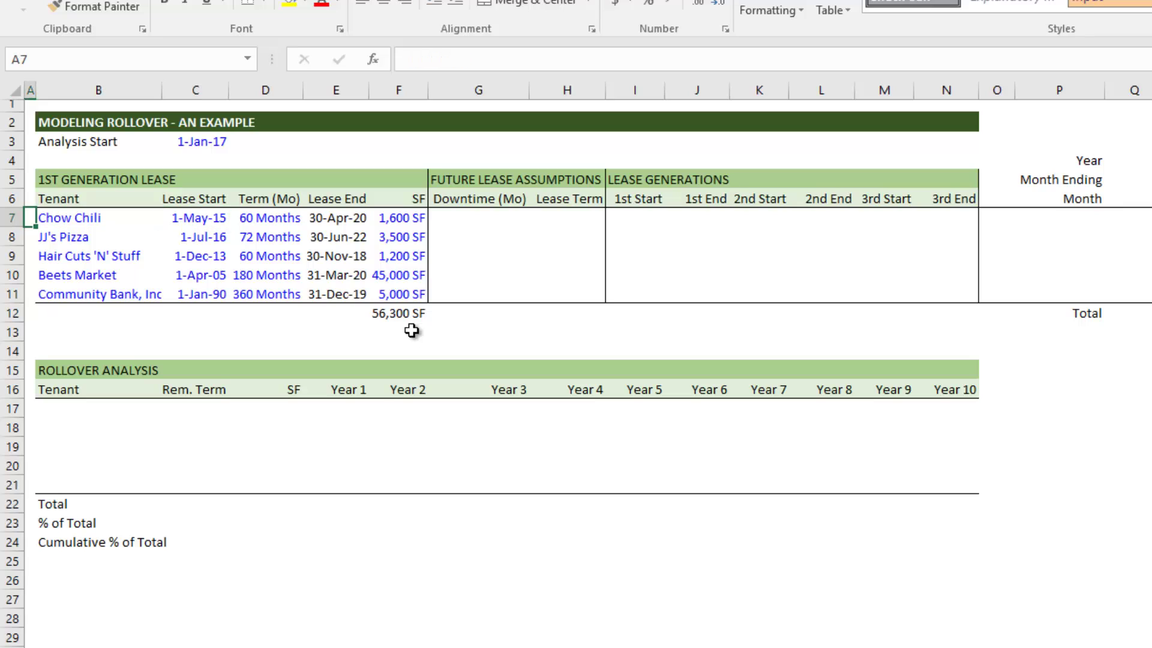
key(Right)
key(Right)
key(Left)
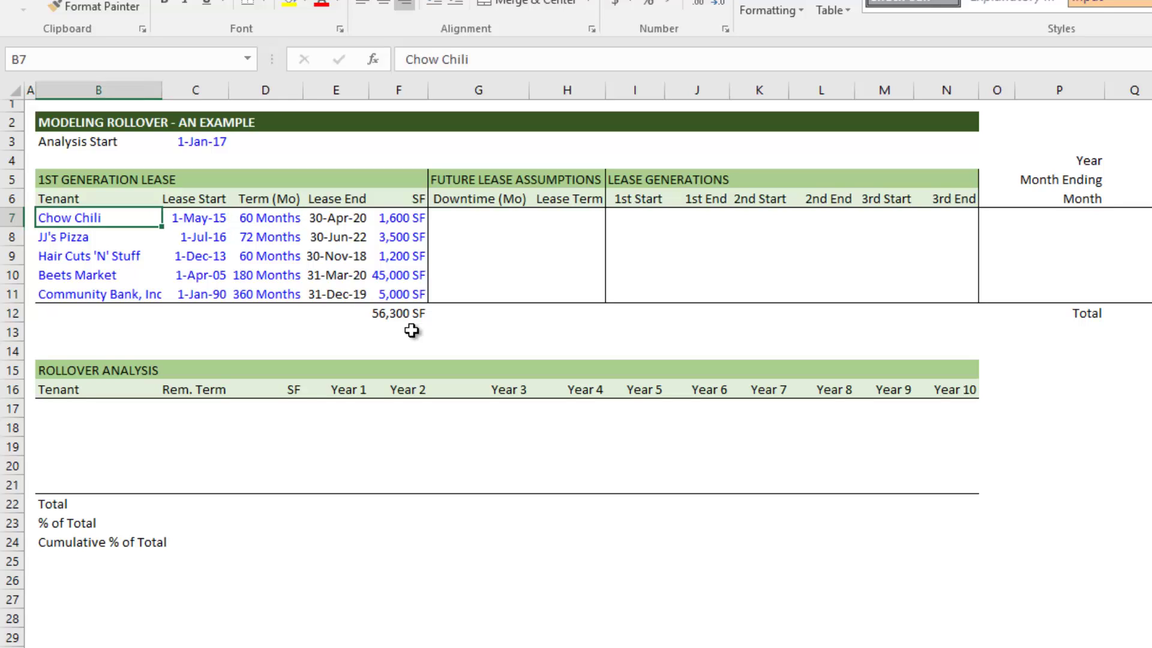
key(Right)
key(Right)
key(Right)
key(Right)
key(Right)
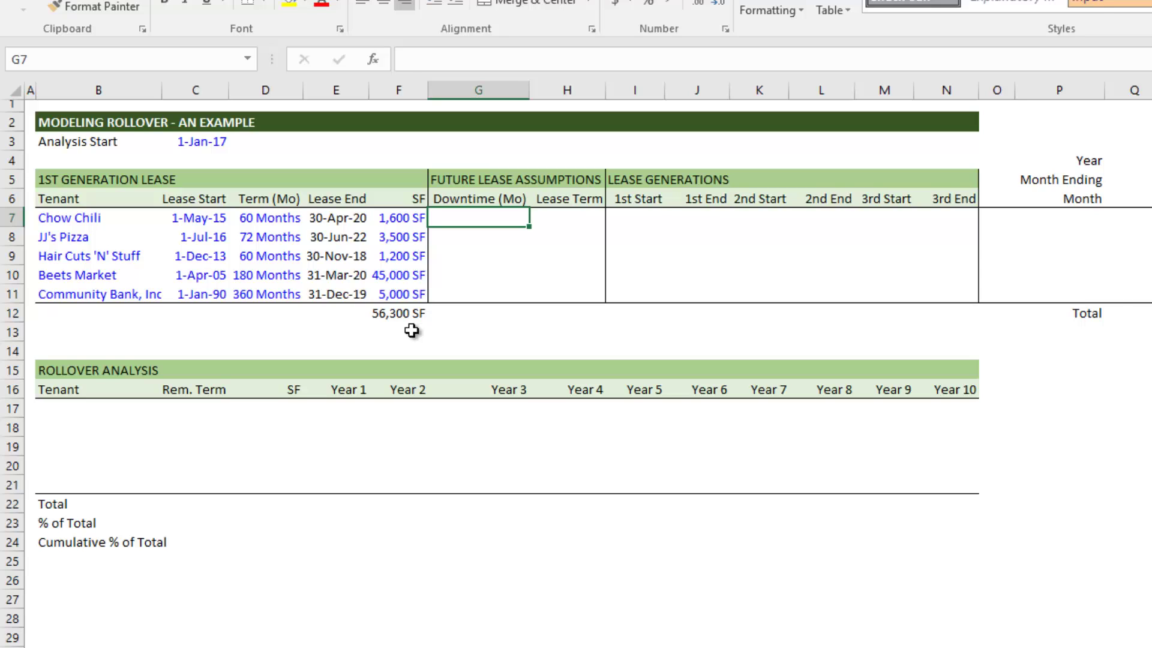
Enter the downtime assumptions 6, 6, 6, 18 and 12 months for the five tenants in G7:G11.
text(6)
key(Return)
key(Up)
key(Down)
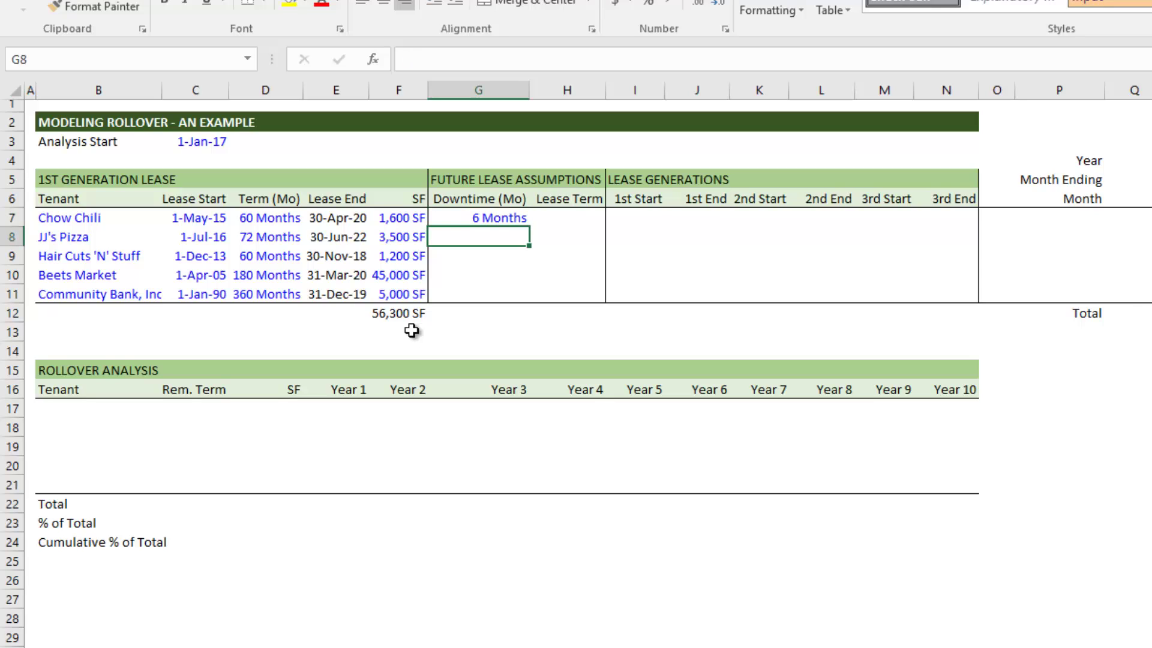
text(6)
key(Return)
text(6)
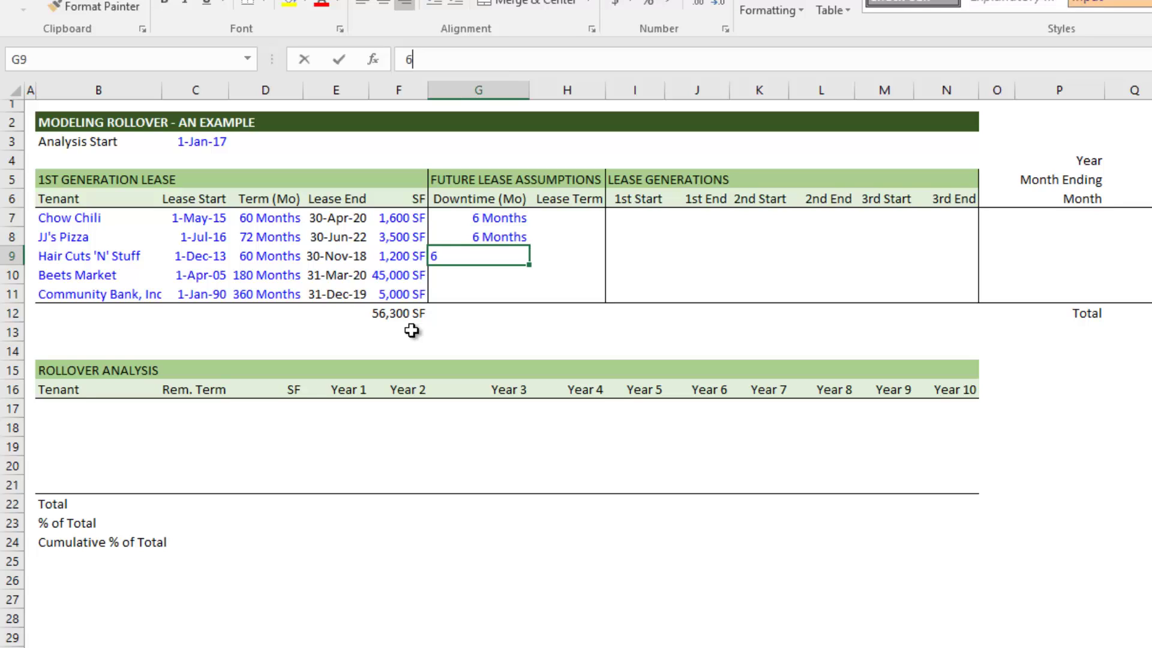
key(Return)
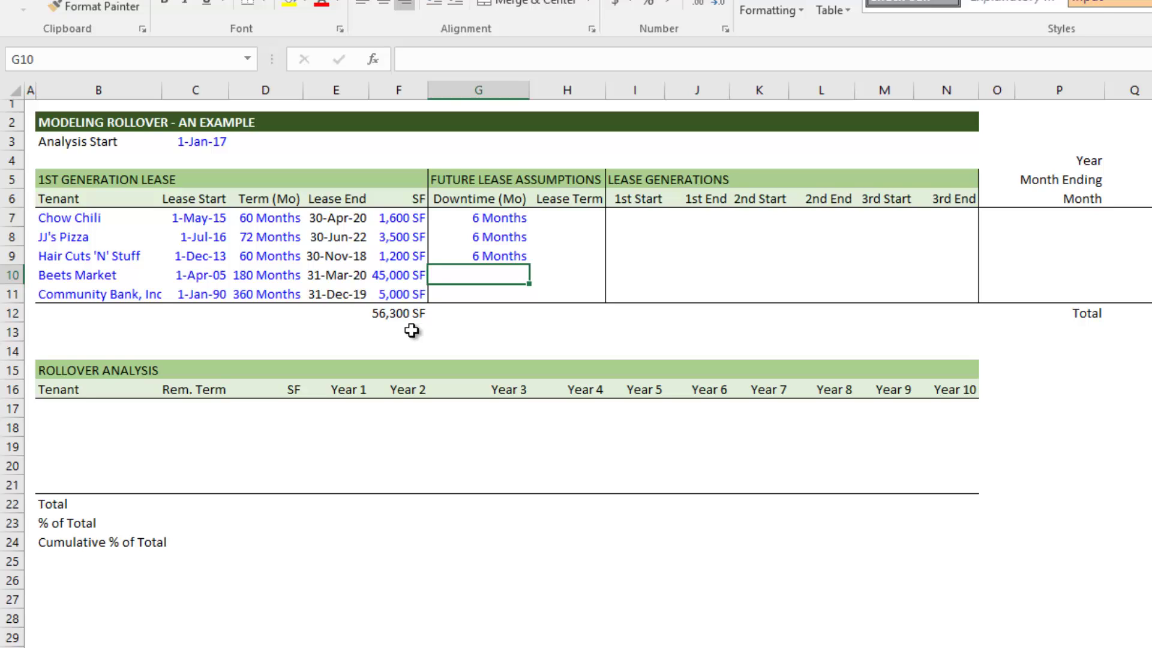
text(18)
key(Return)
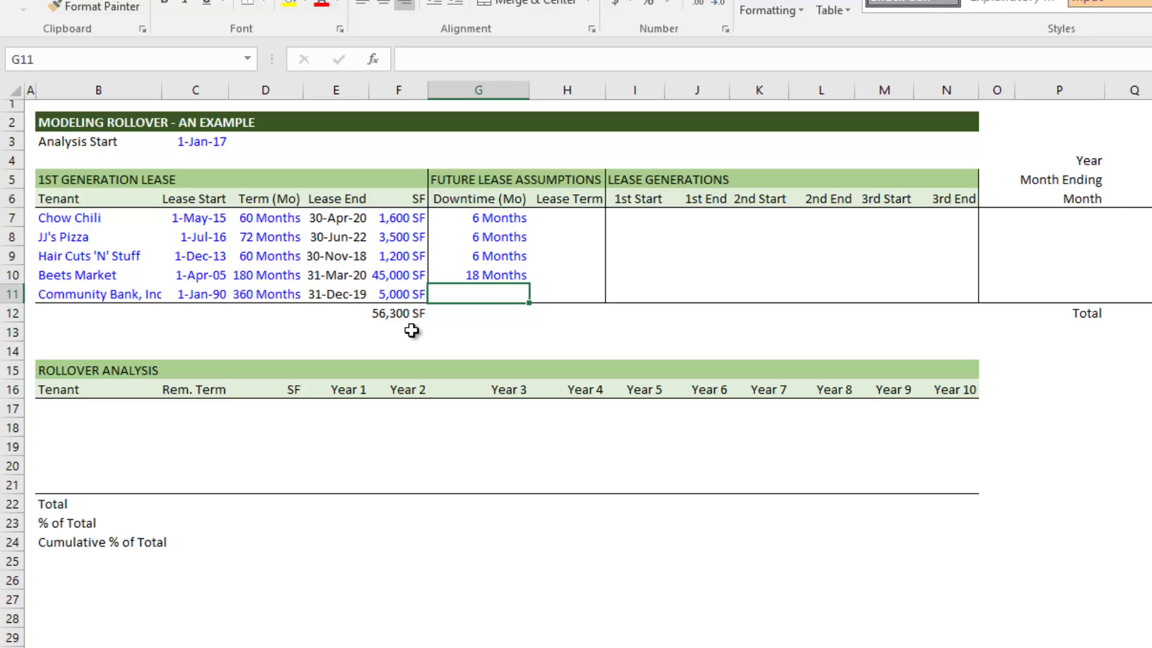
key(Up)
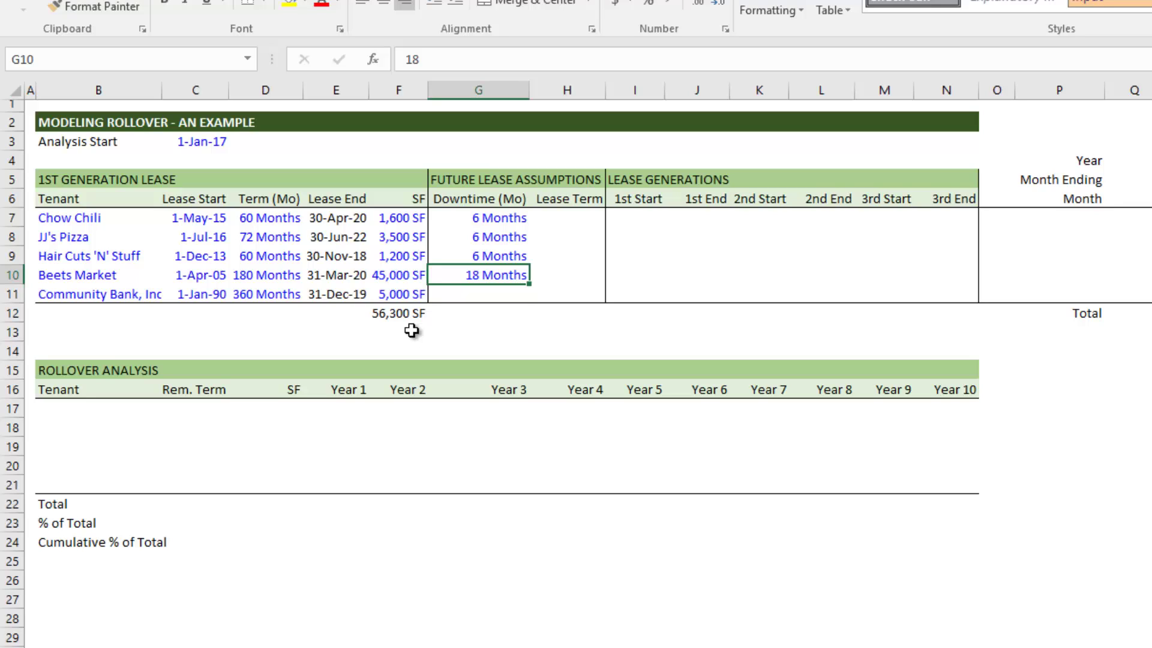
key(Down)
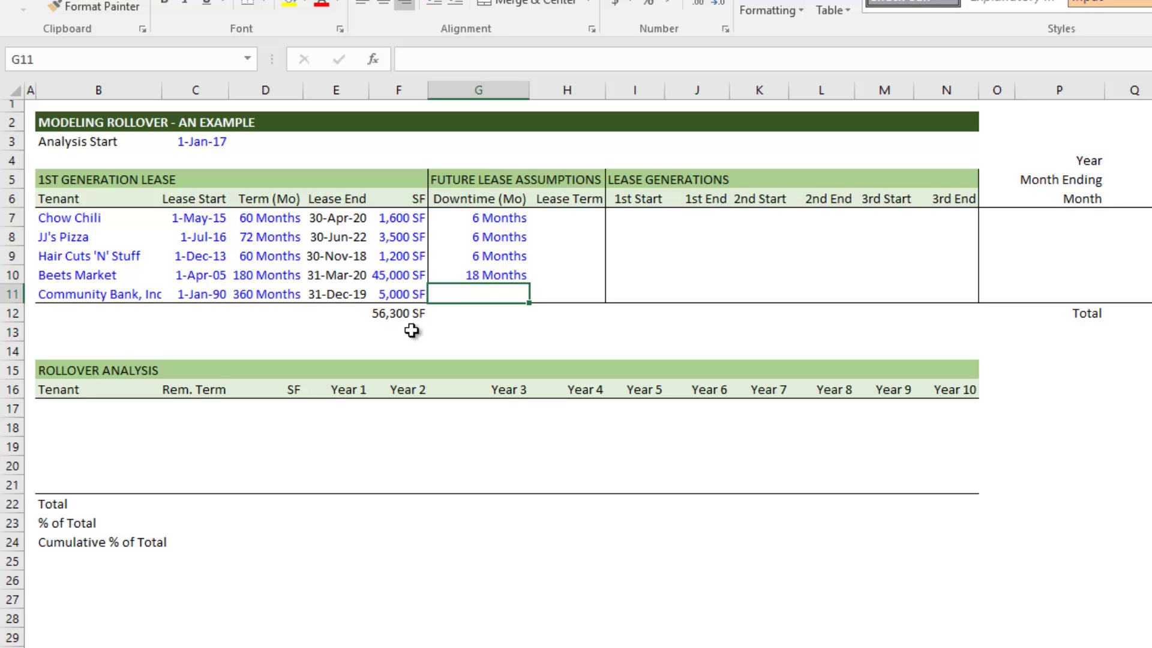
text(12)
key(Return)
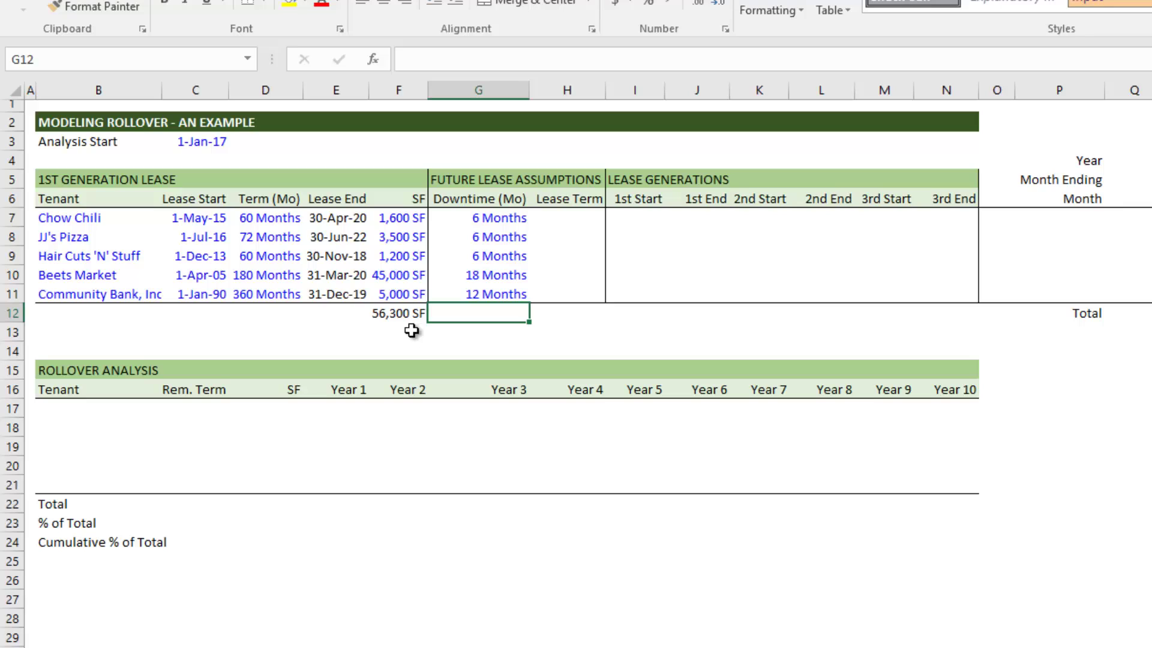
key(Up)
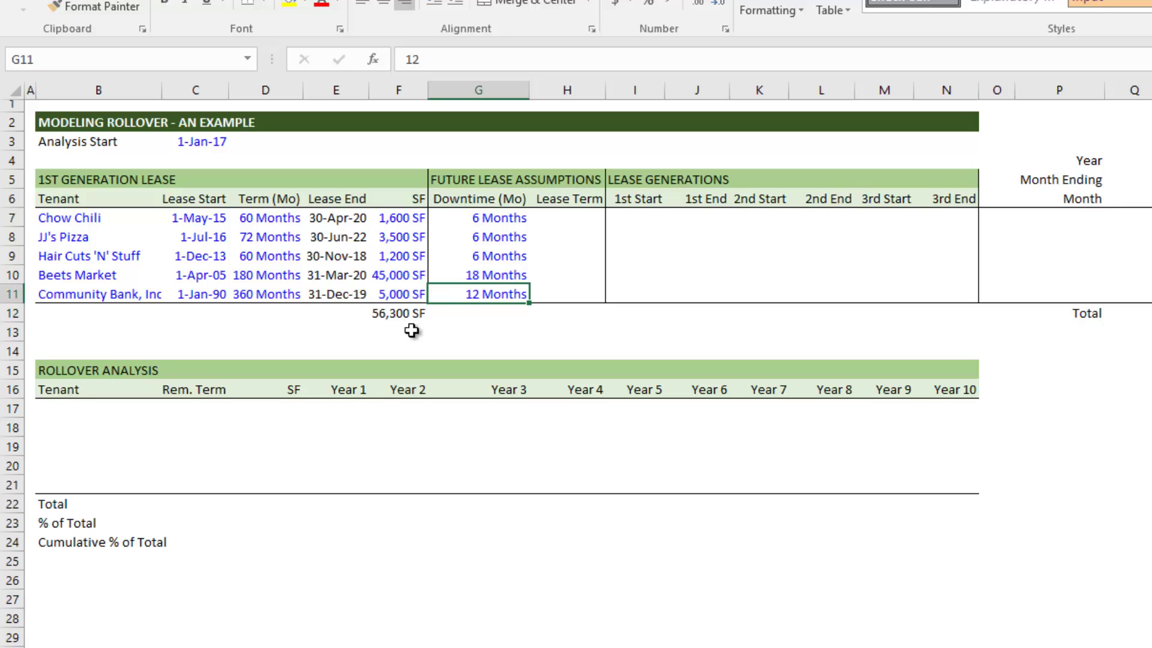
Review the tenants' first-generation lease entries in B7:G11, including Chow Chili's term and Beets Market's lease start.
key(Right)
key(Up)
key(Up)
key(Up)
key(Up)
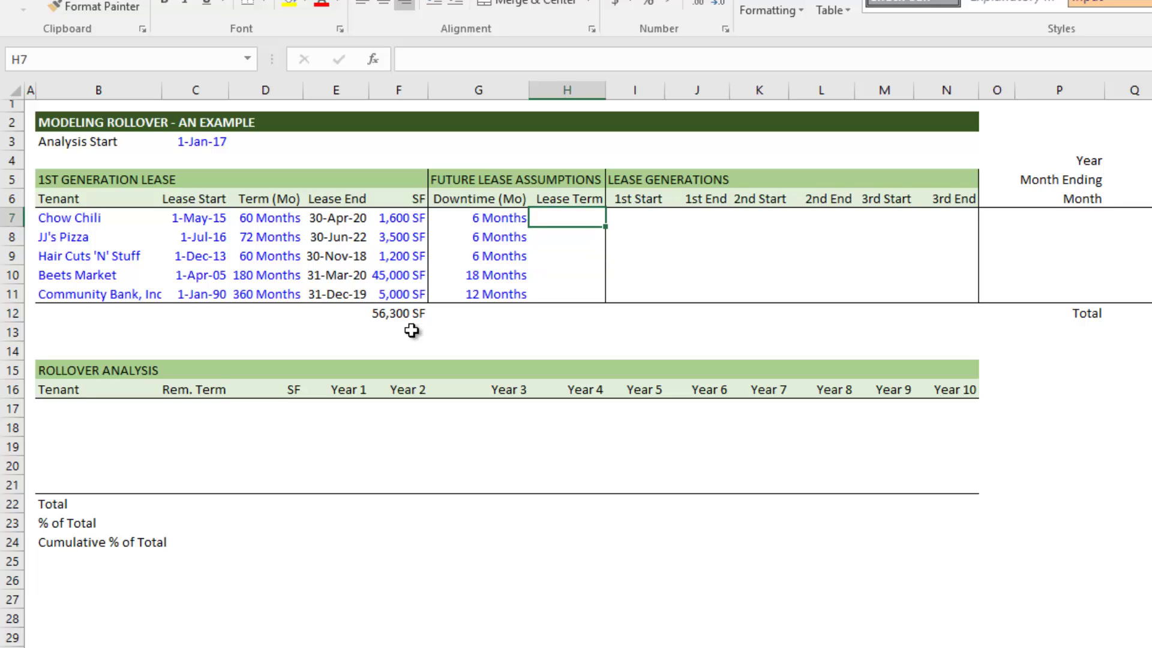
key(Left)
key(Left)
key(Left)
key(Left)
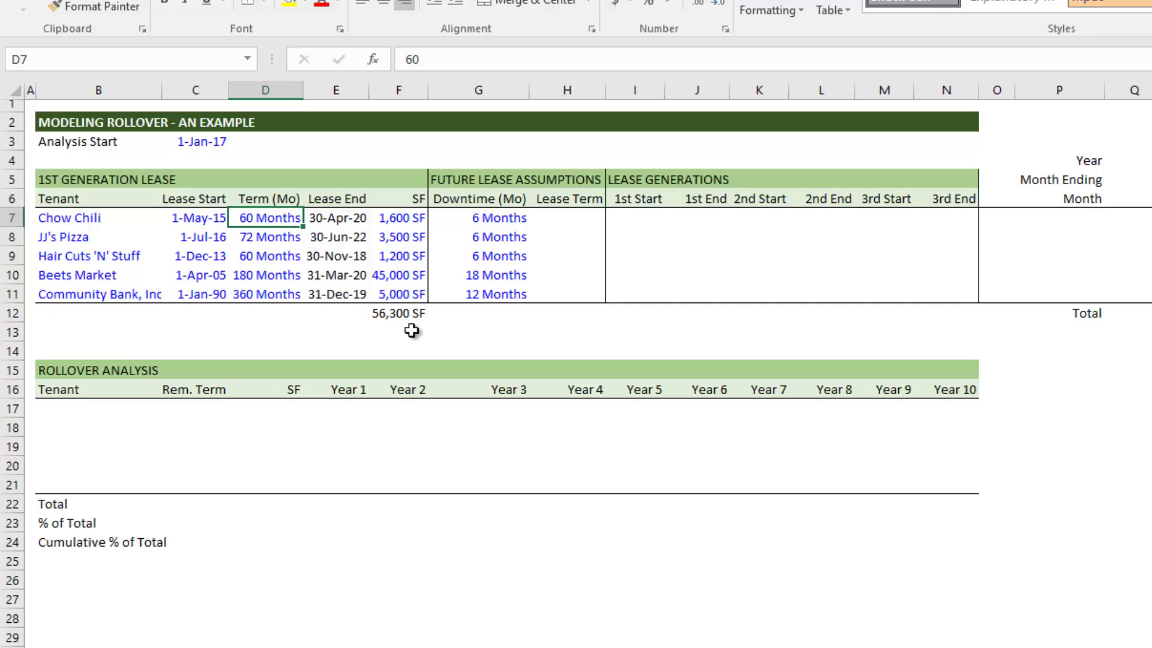
key(Left)
key(Left)
key(Down)
key(Down)
key(Down)
key(Right)
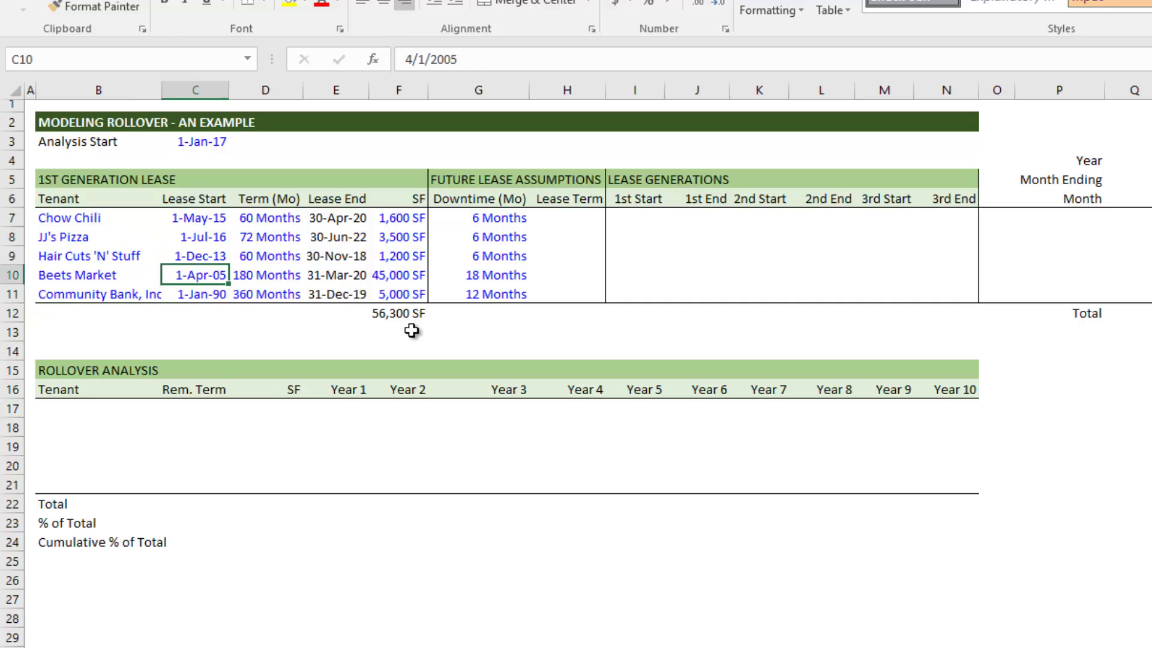
key(Up)
key(Up)
key(Up)
key(Right)
key(Right)
key(Right)
key(Right)
key(Right)
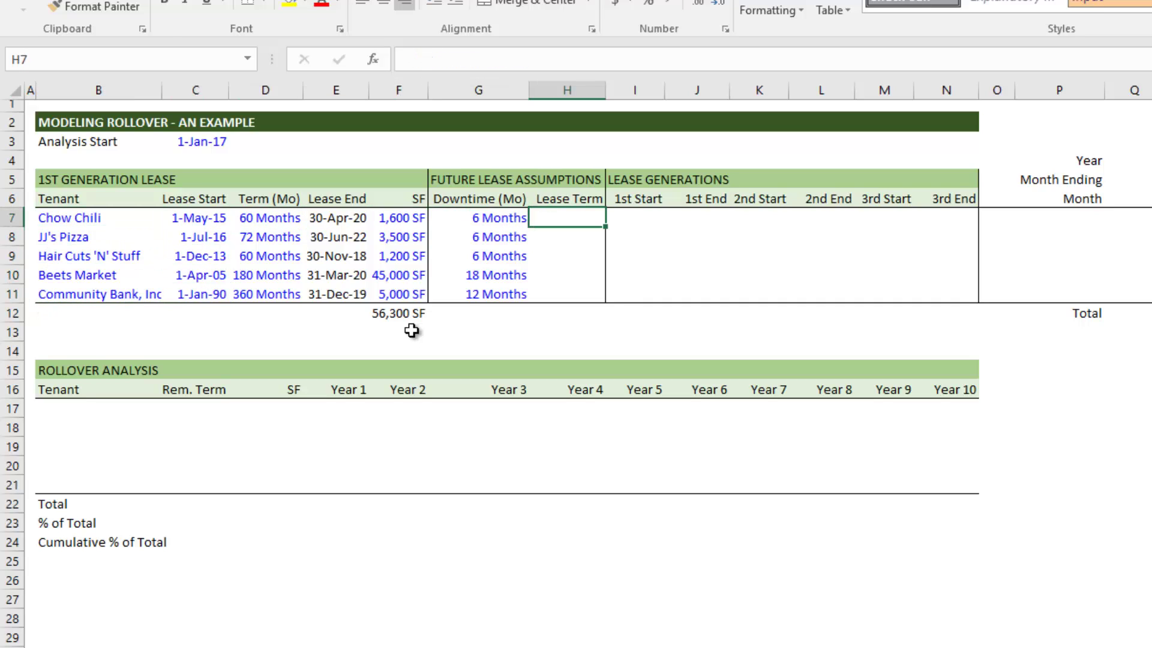
Enter the future lease terms 60, 60, 60, 120 and 120 months for the five tenants in H7:H11.
text(60)
key(Return)
text(60)
key(Return)
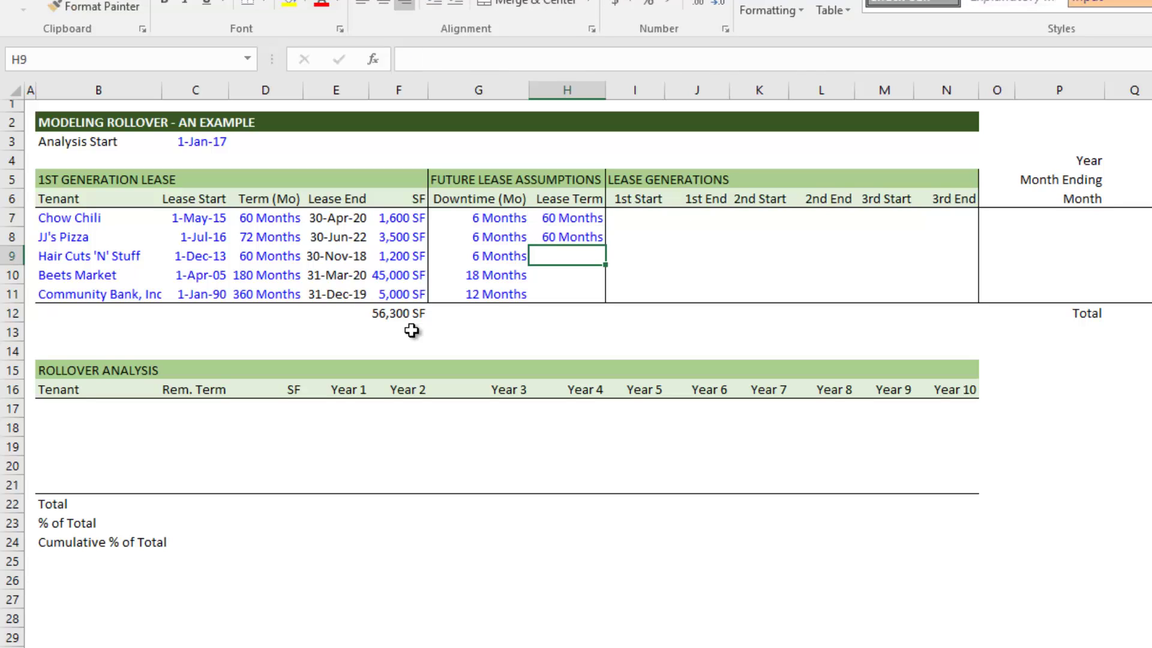
text(60)
key(Return)
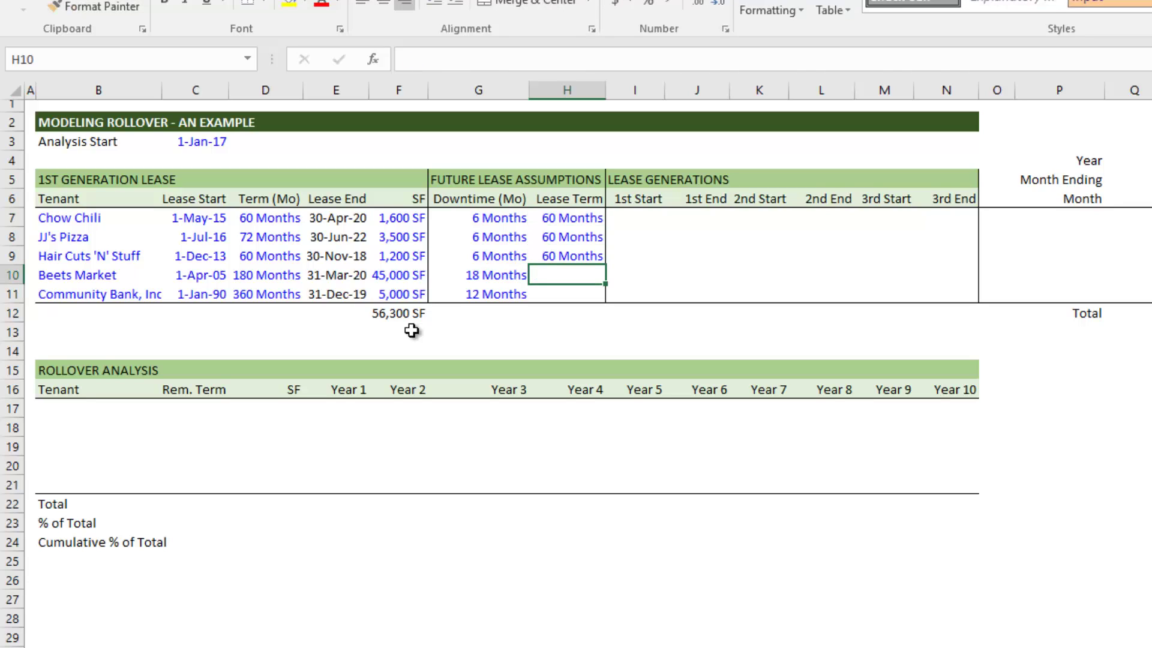
text(120)
key(Return)
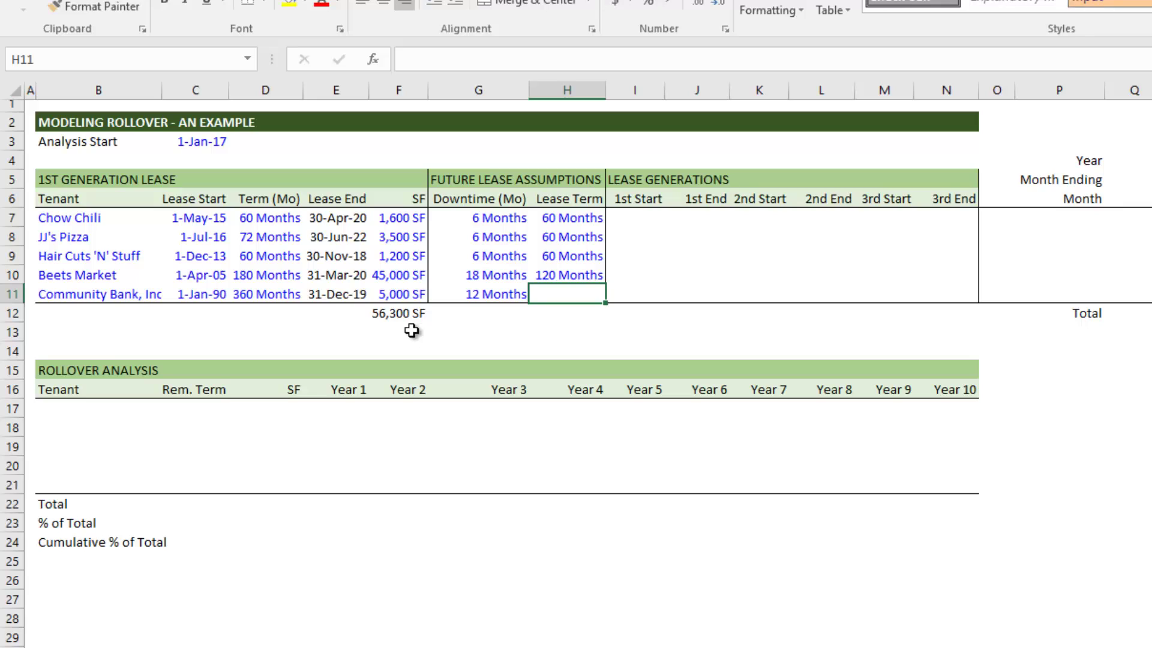
text(120)
key(Return)
Review the first-generation lease data in B7:F11 and the future lease assumptions in G7:H11.
key(Up)
key(Right)
key(Up)
key(Up)
key(Up)
key(Up)
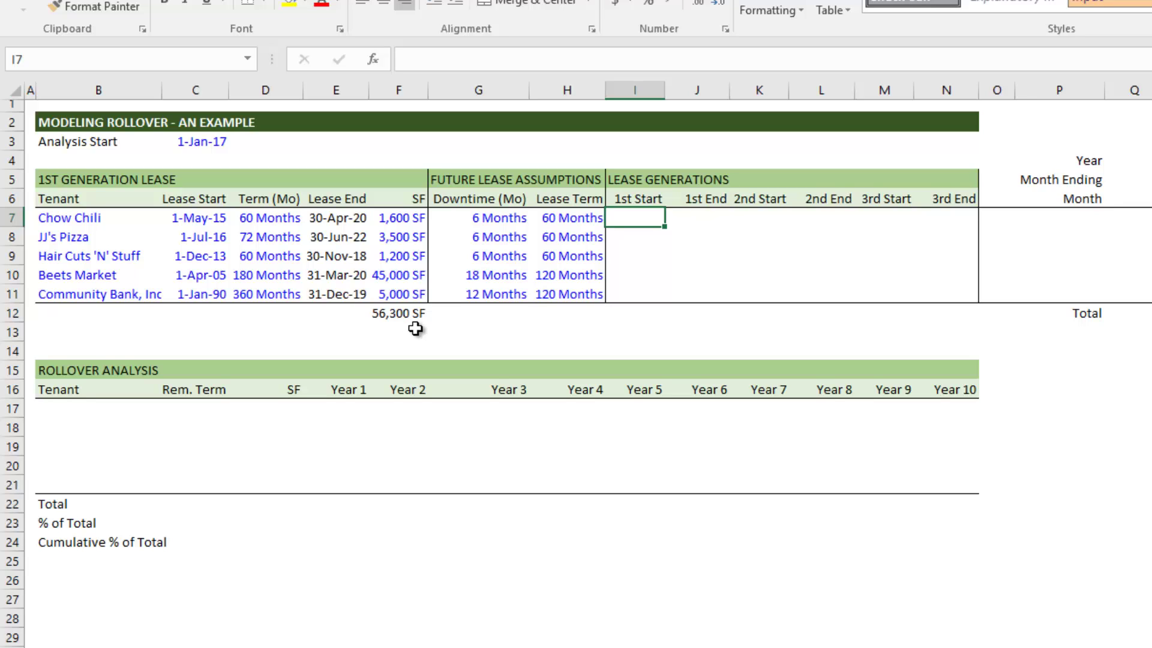
drag(52, 216, 389, 297)
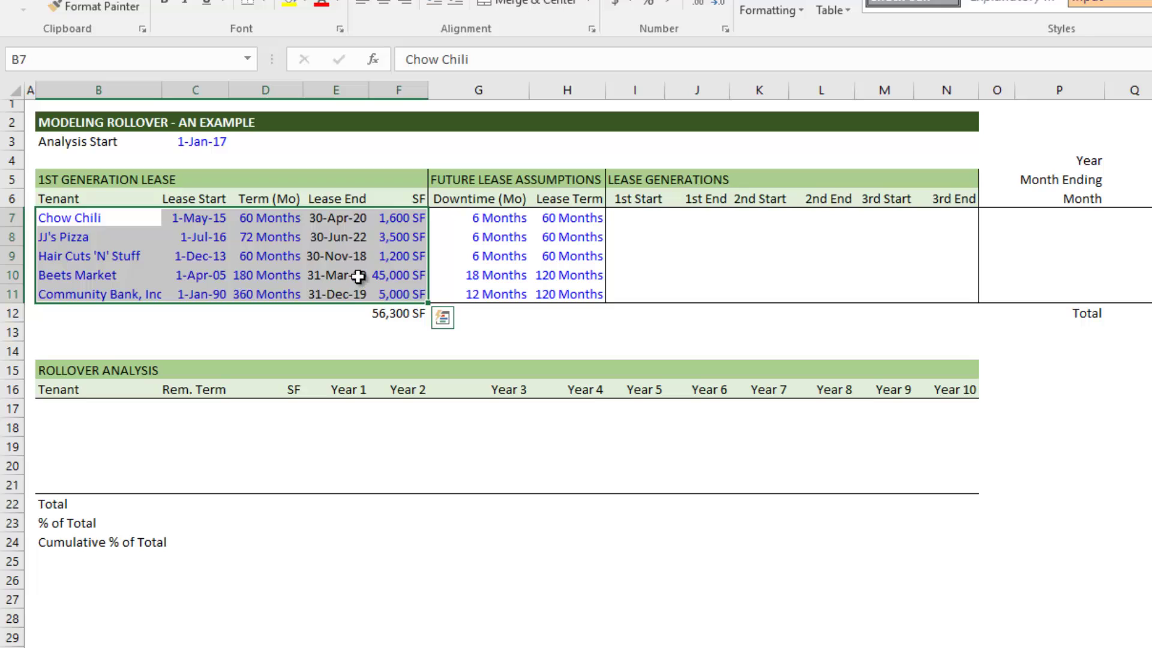
drag(476, 218, 559, 287)
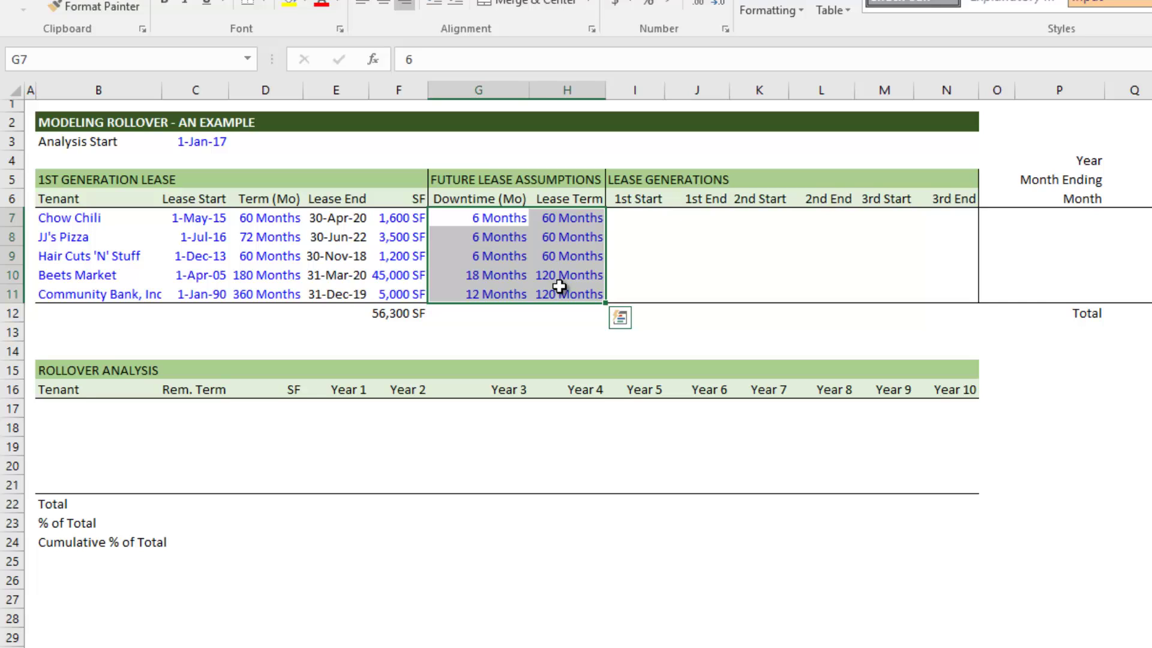
click(638, 219)
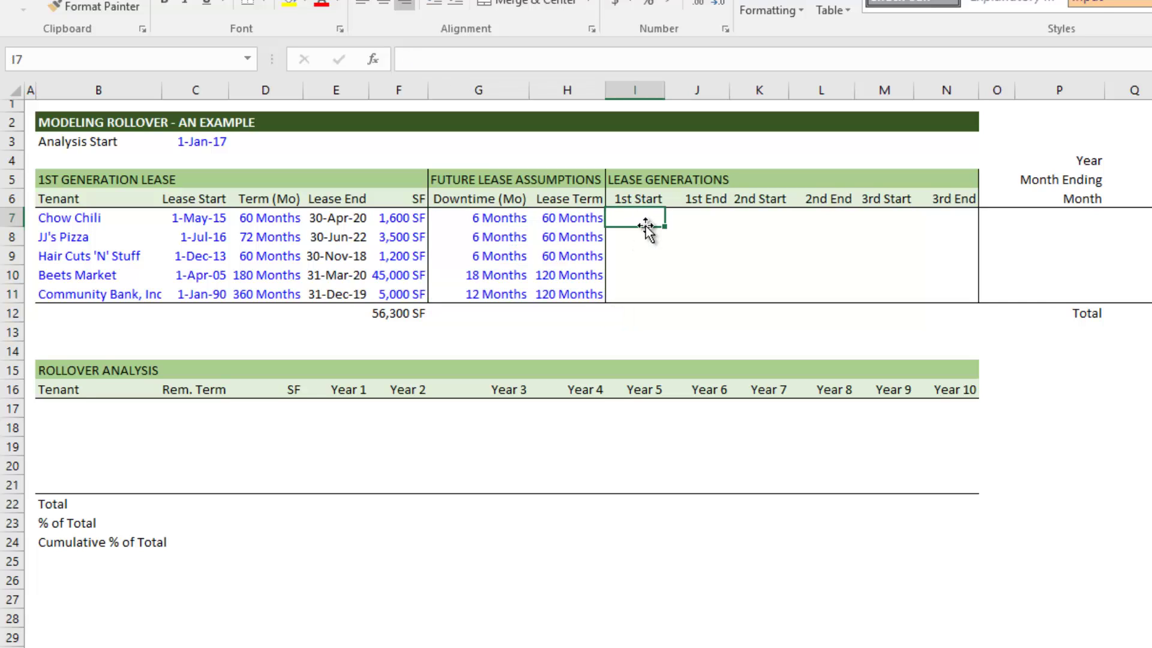
Examine the Lease Generations columns and their start and end headers in row 6.
key(Right)
key(Right)
key(Right)
key(Right)
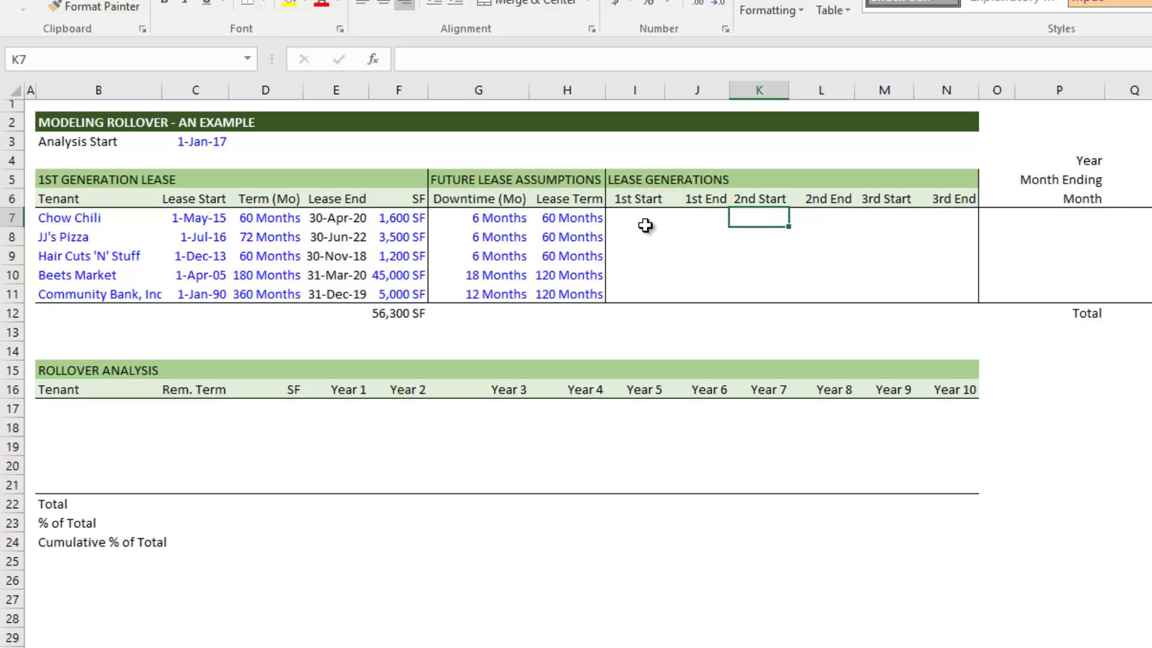
key(Left)
key(Left)
key(Left)
key(Left)
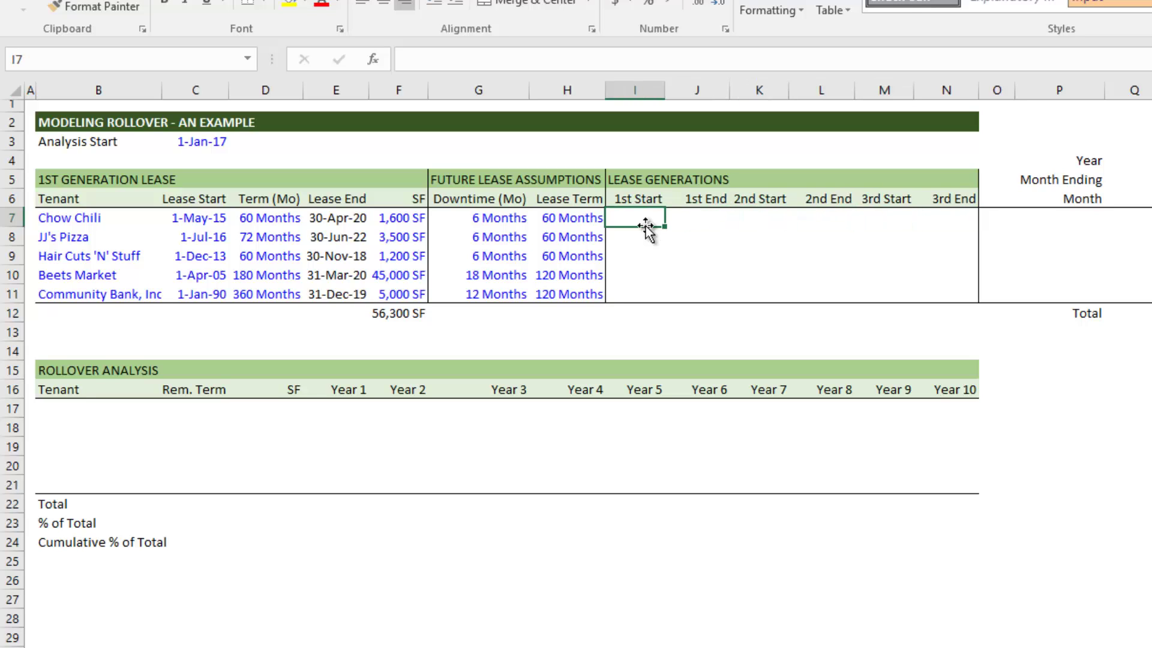
key(Up)
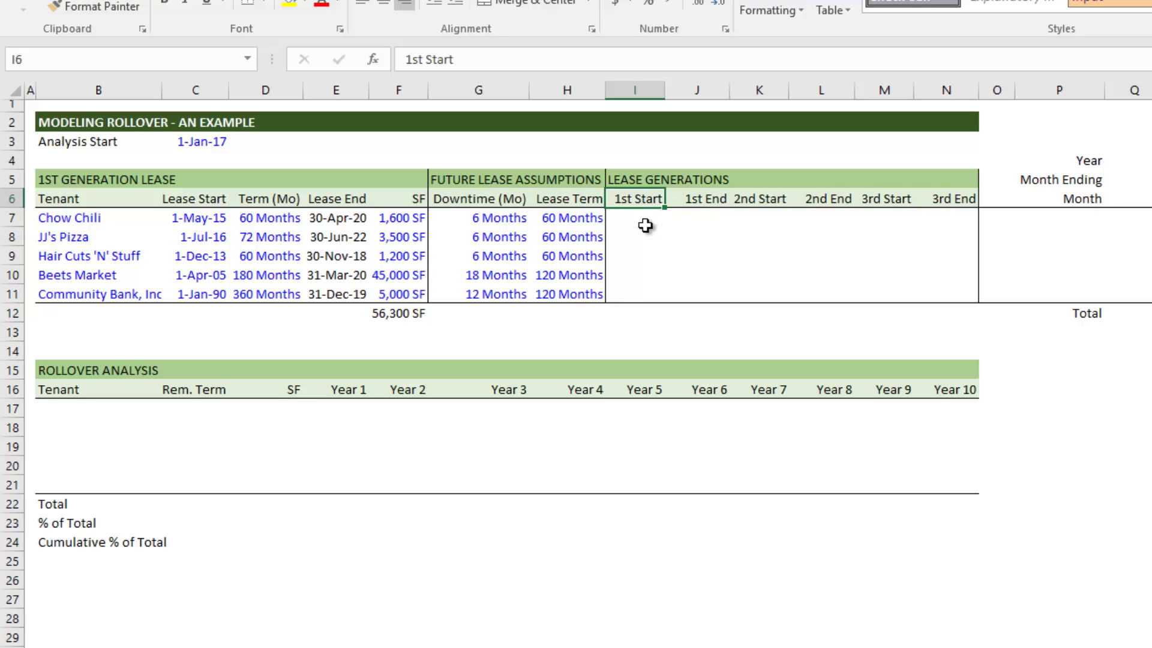
key(Right)
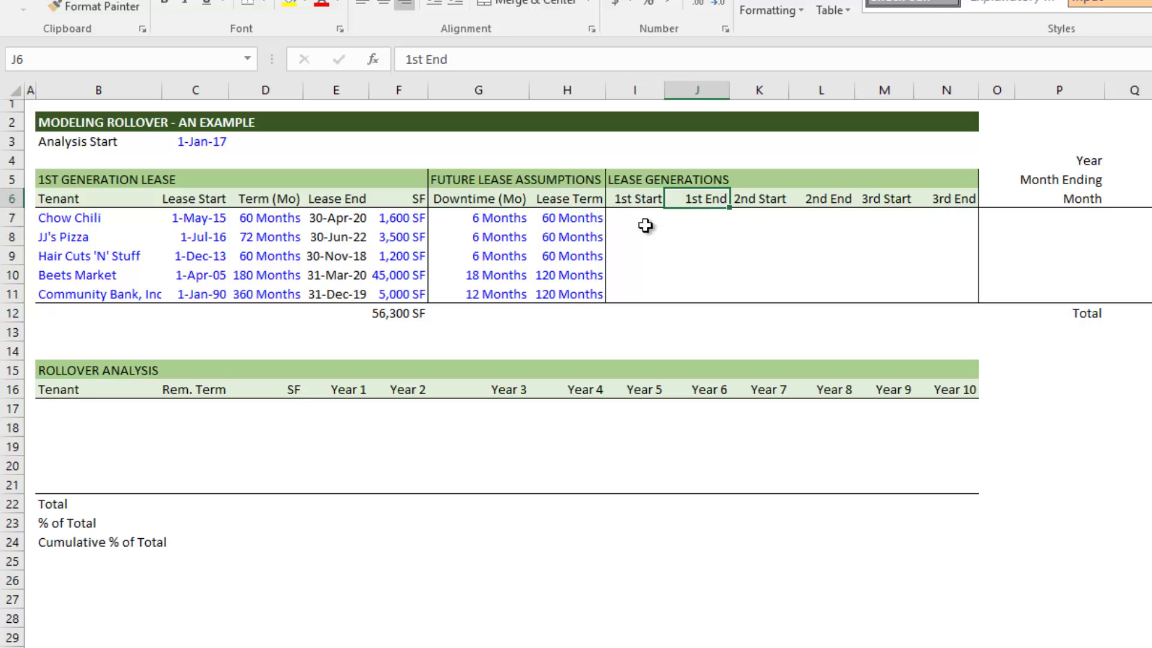
key(Right)
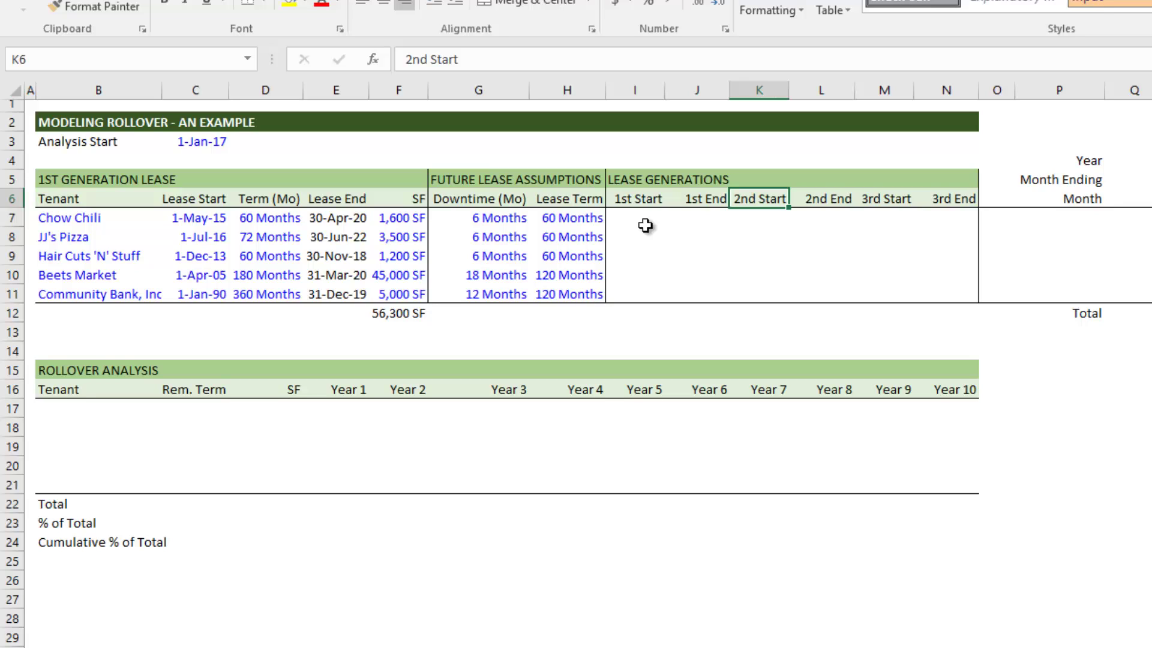
Trace Chow Chili's row from the first-generation lease data across to the 2nd and 3rd generation columns.
key(Down)
key(Left)
key(Left)
key(Left)
key(Left)
key(Left)
key(Left)
key(Left)
key(Left)
key(Left)
key(Right)
key(Right)
key(Right)
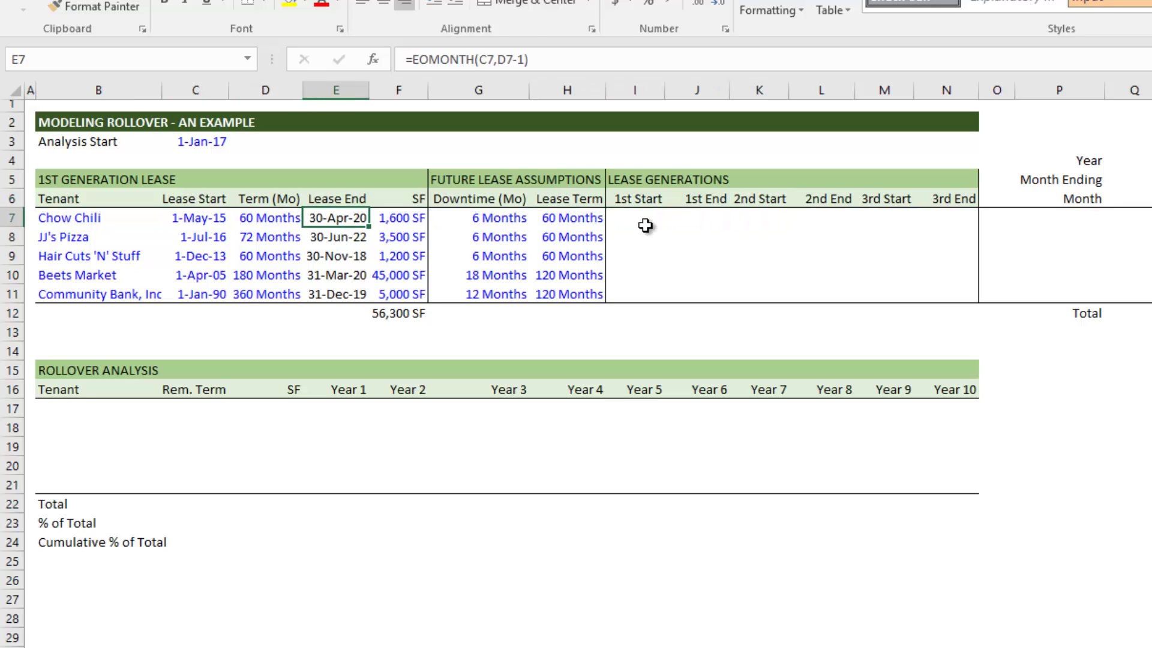
key(Right)
key(Right)
key(Right)
key(Right)
key(Right)
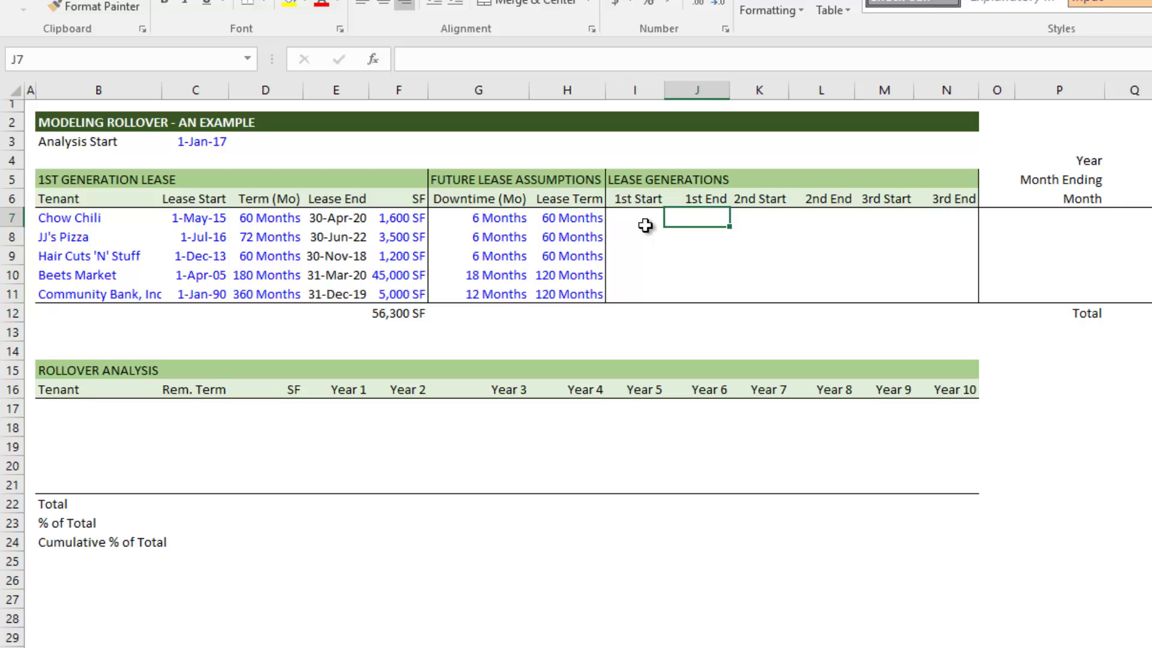
key(Right)
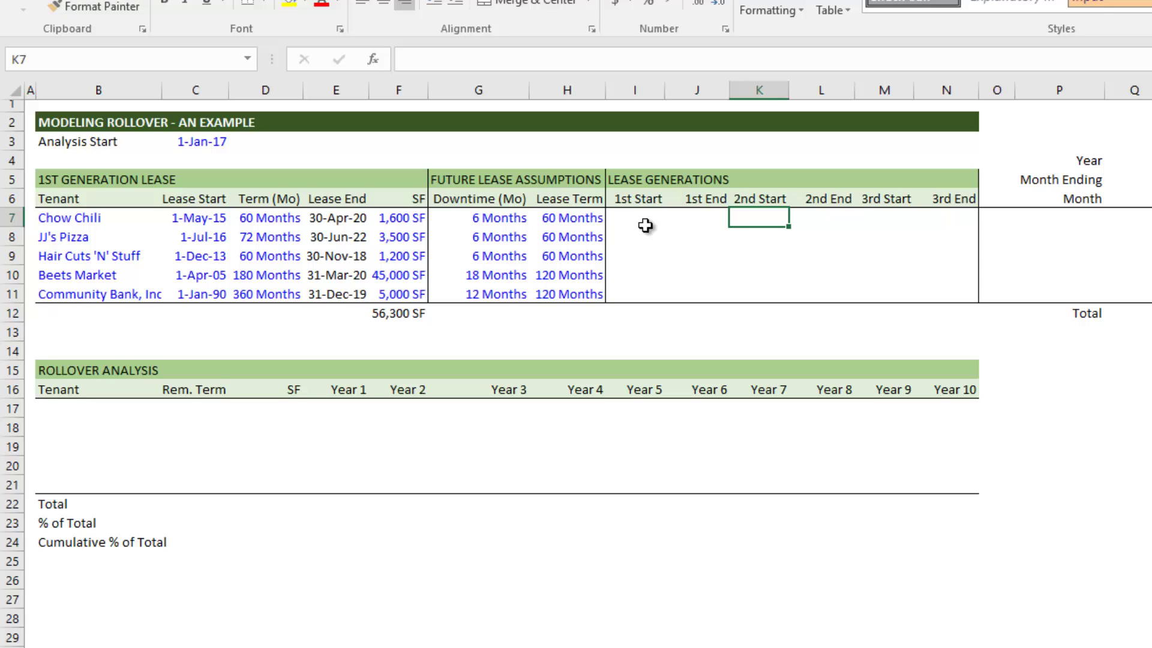
key(Right)
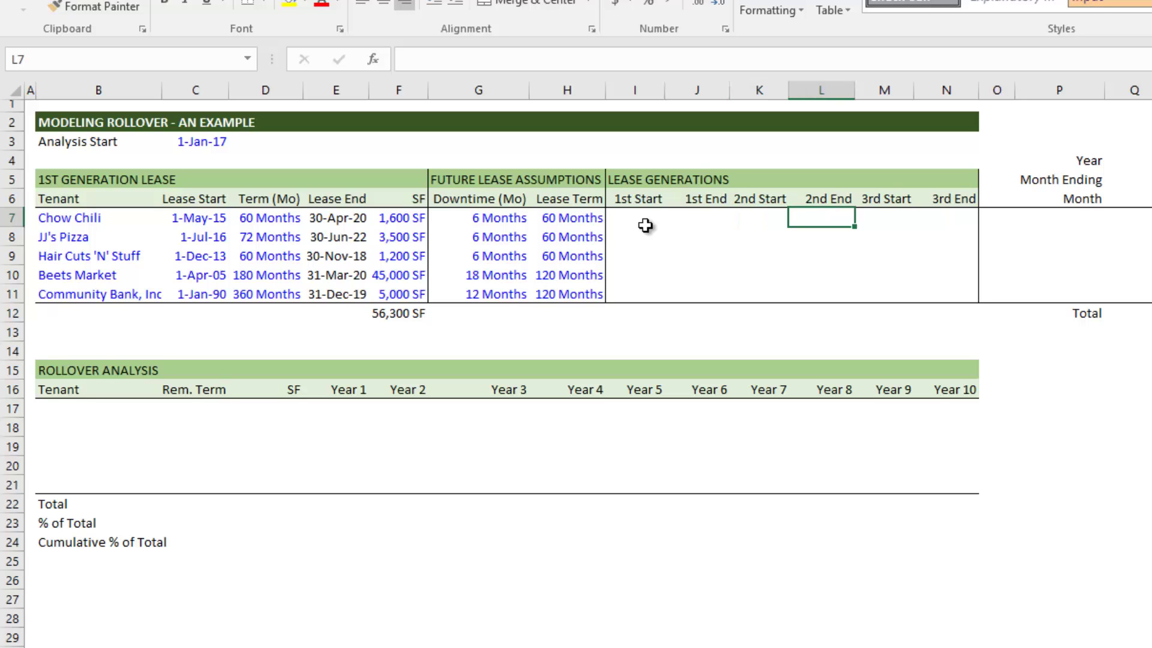
key(Right)
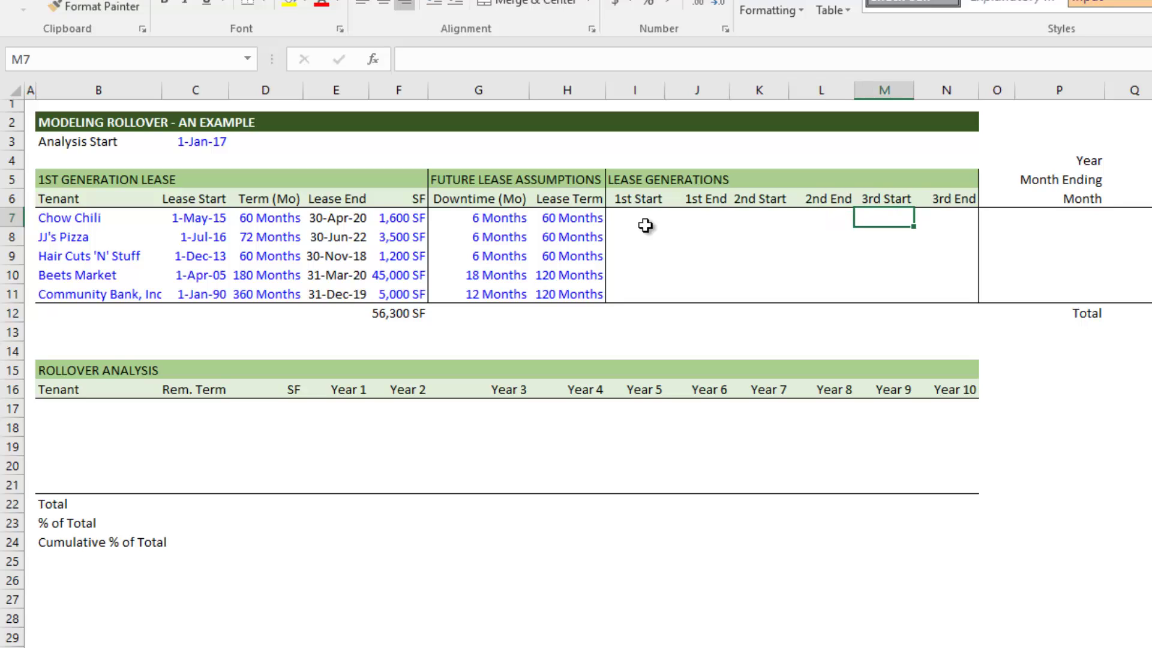
key(Left)
key(Left)
key(Left)
key(Left)
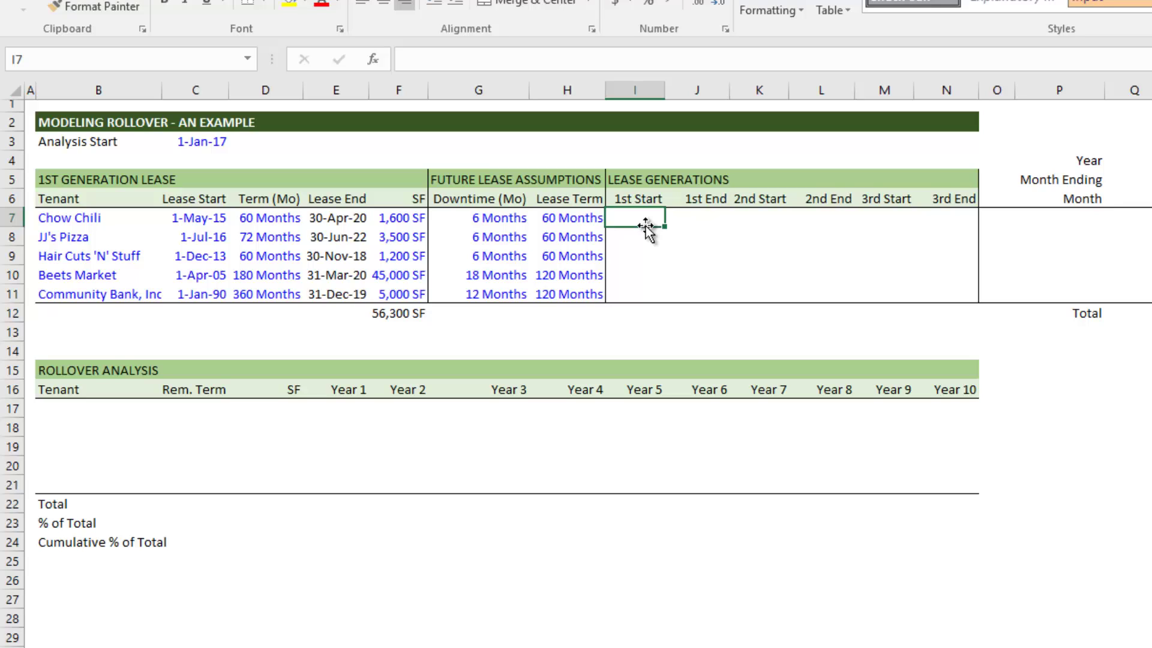
Link Chow Chili's 1st Start in I7 to its lease start with the formula =C7.
text(=)
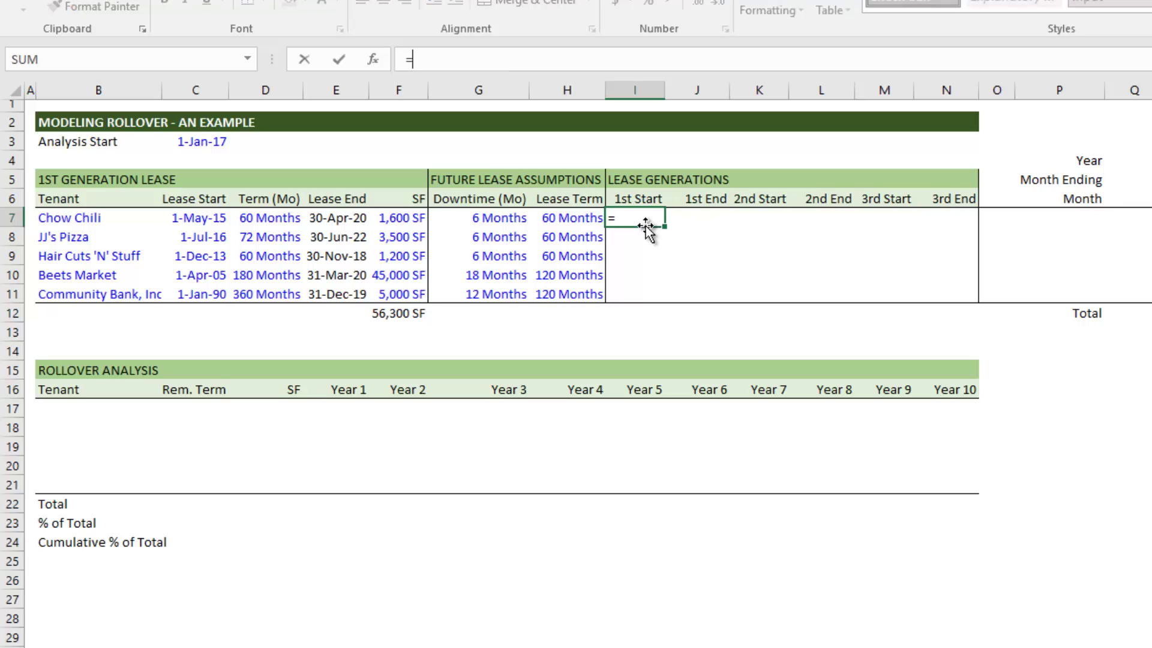
key(Left)
key(Left)
key(Left)
key(Left)
key(Left)
key(Left)
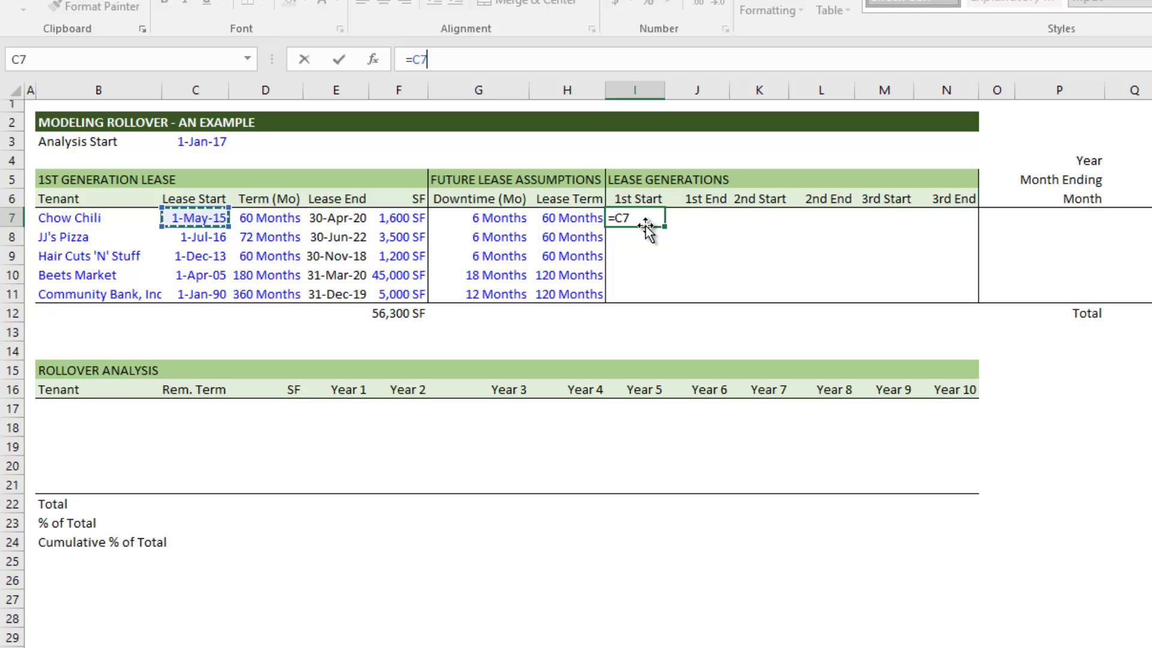
key(ctrl+Return)
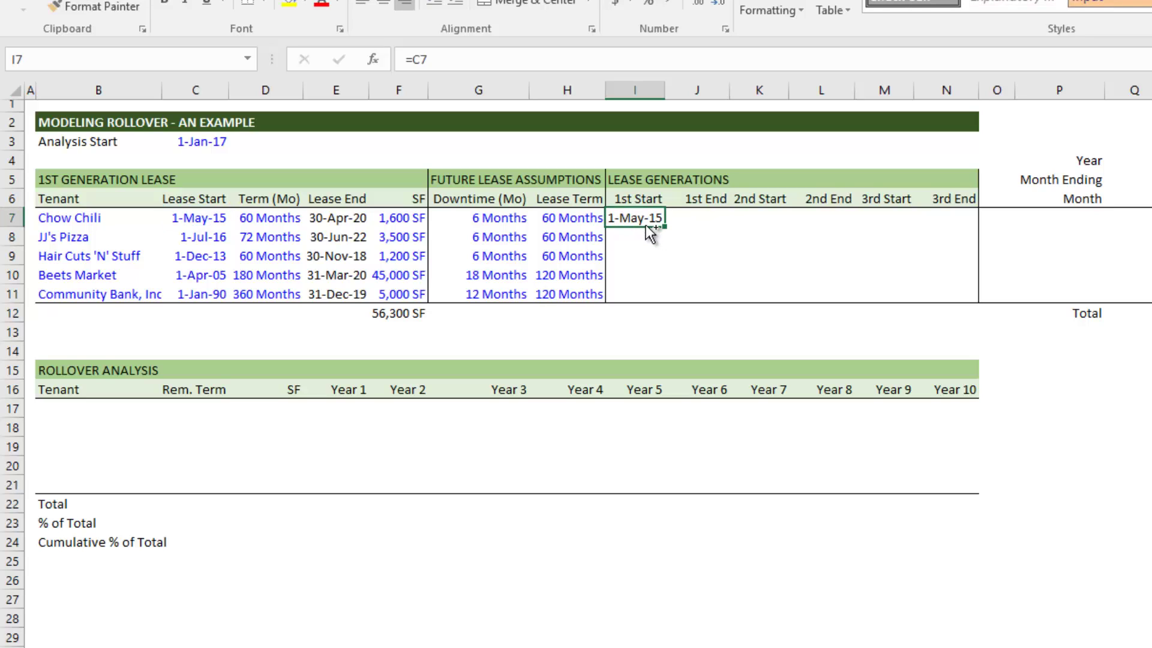
Copy the 1st Start formula from I7 to I8:I11, pasting formulas only.
key(ctrl+c)
key(Down)
key(shift+Down)
key(shift+Down)
key(shift+Down)
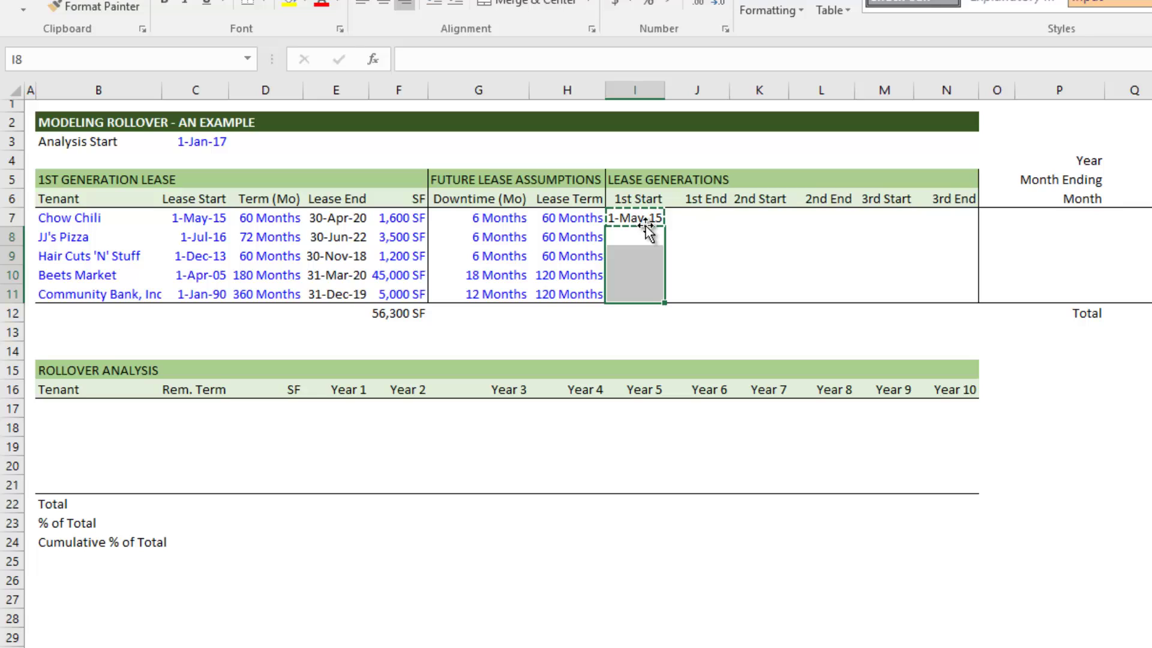
key(alt)
key(h)
key(v)
key(f)
key(Escape)
Link Chow Chili's 1st End in J7 to its lease end with the formula =E7.
key(Up)
key(Right)
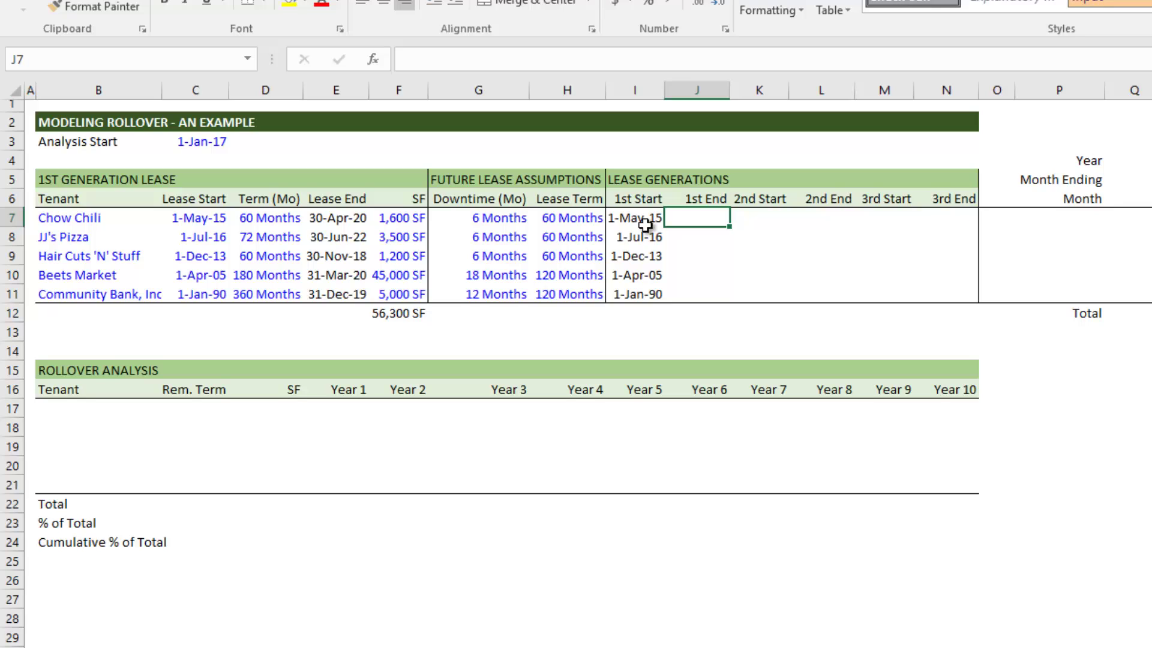
text(=)
key(Left)
key(Left)
key(Left)
key(Left)
key(Left)
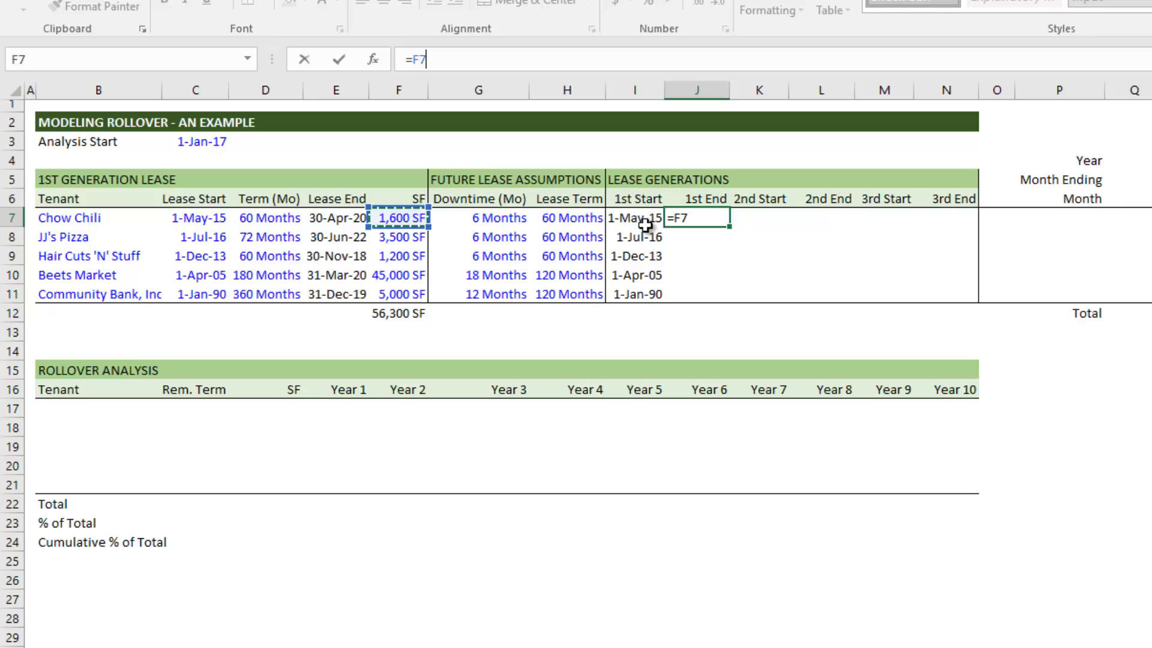
key(Return)
key(Up)
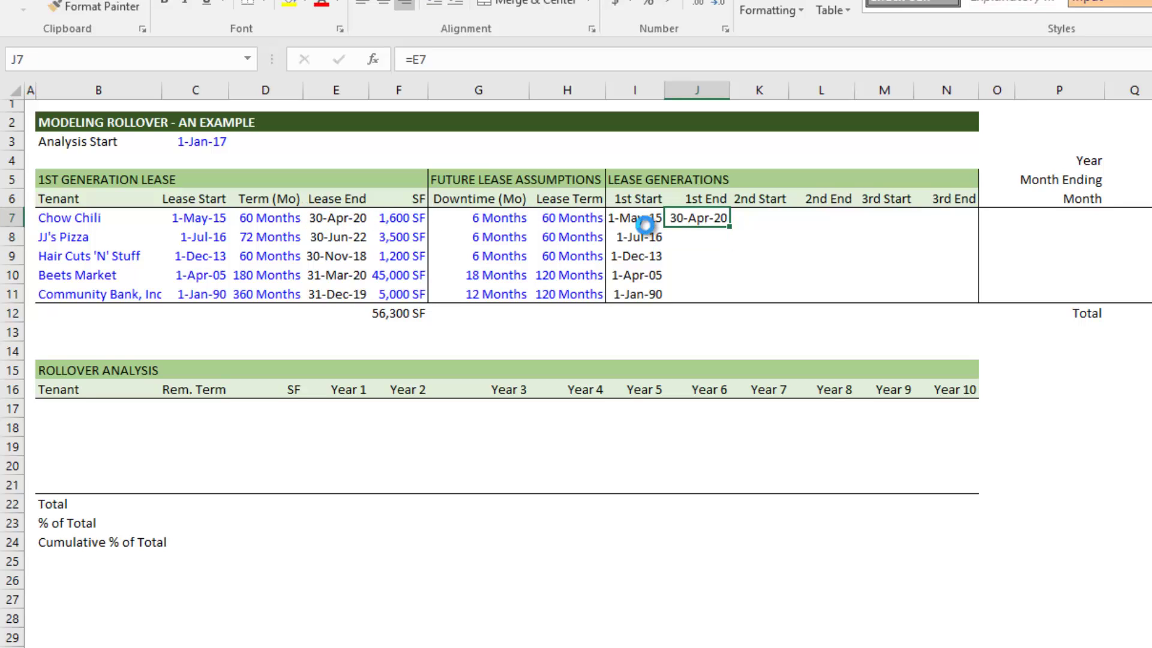
Copy the 1st End formula from J7 to J8:J11 for the remaining four tenants.
key(ctrl+c)
key(Down)
key(shift+Down)
key(shift+Down)
key(shift+Down)
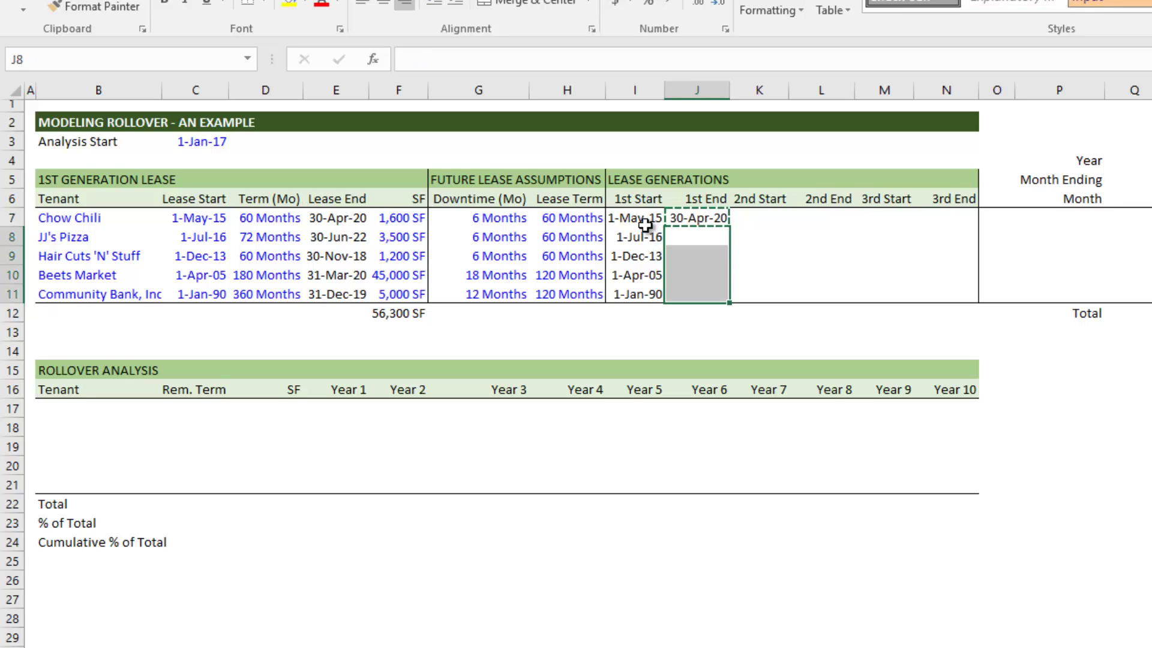
key(ctrl+v)
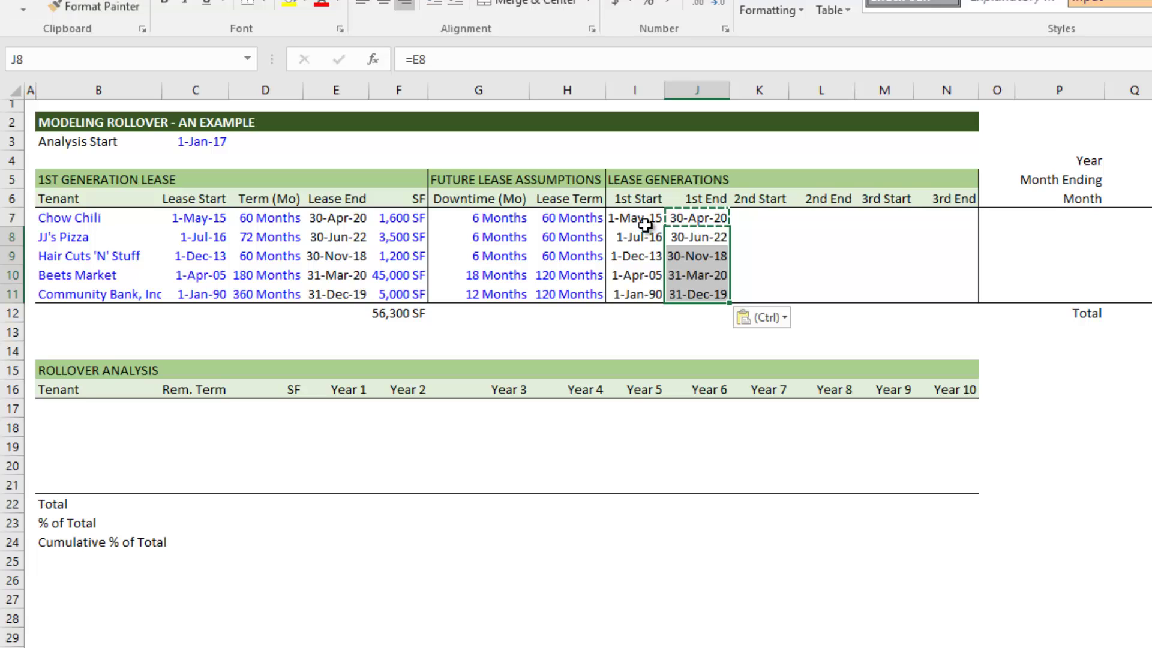
key(Escape)
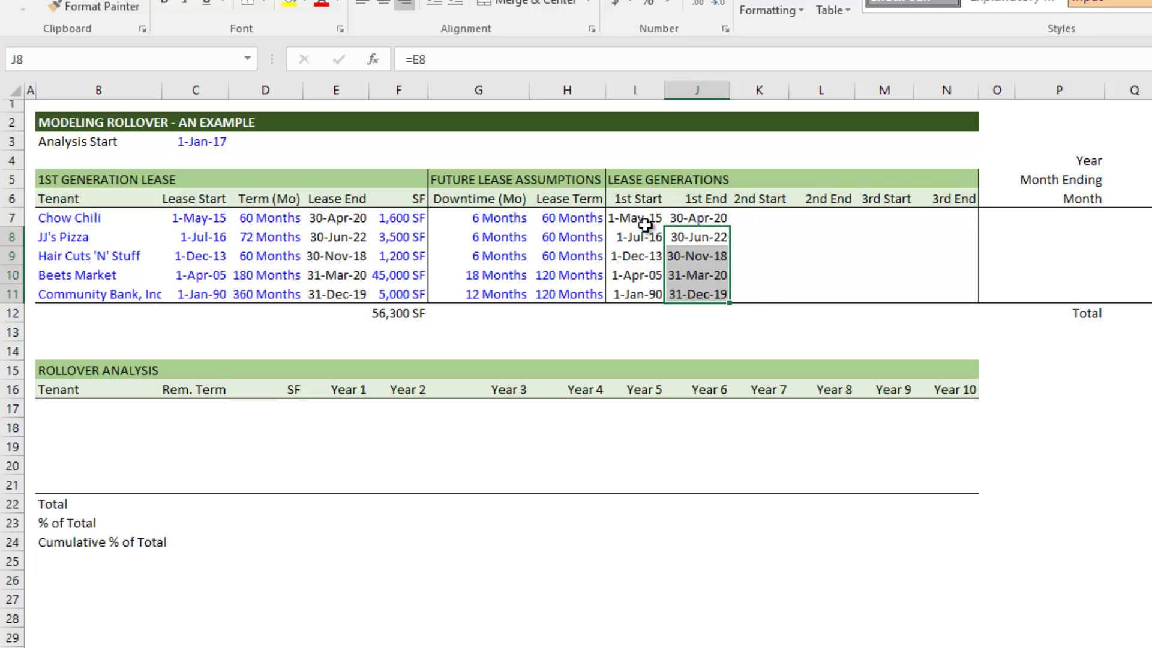
Examine Chow Chili's 1st End date and Downtime assumption as the basis for its 2nd Start in K7.
key(Up)
key(Right)
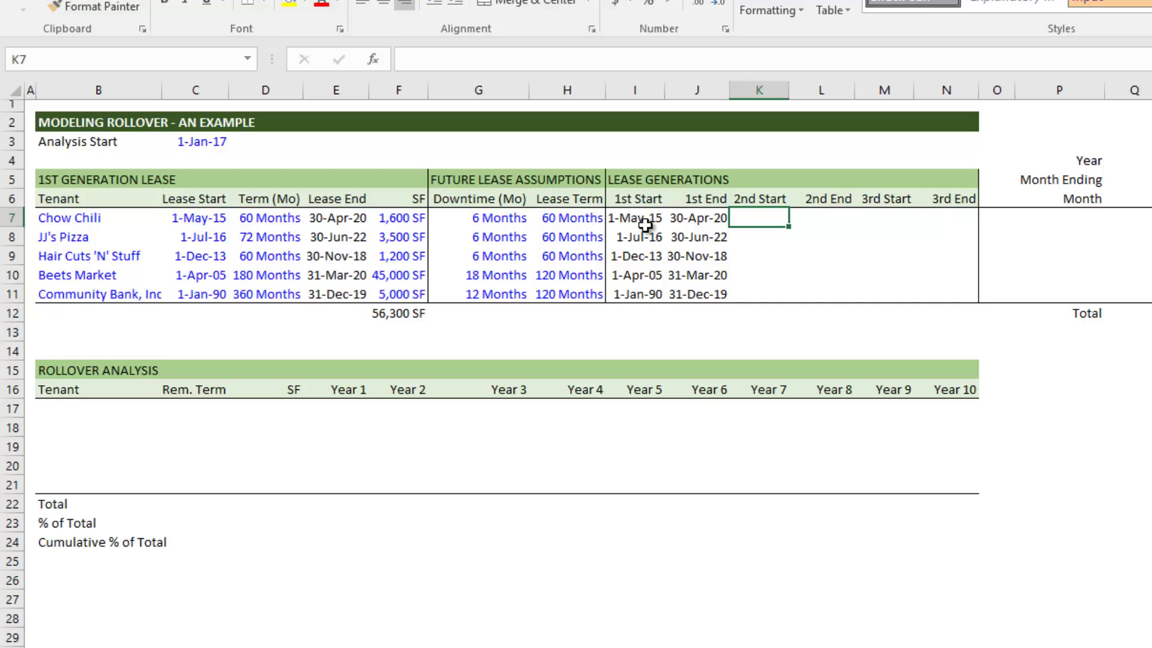
key(Left)
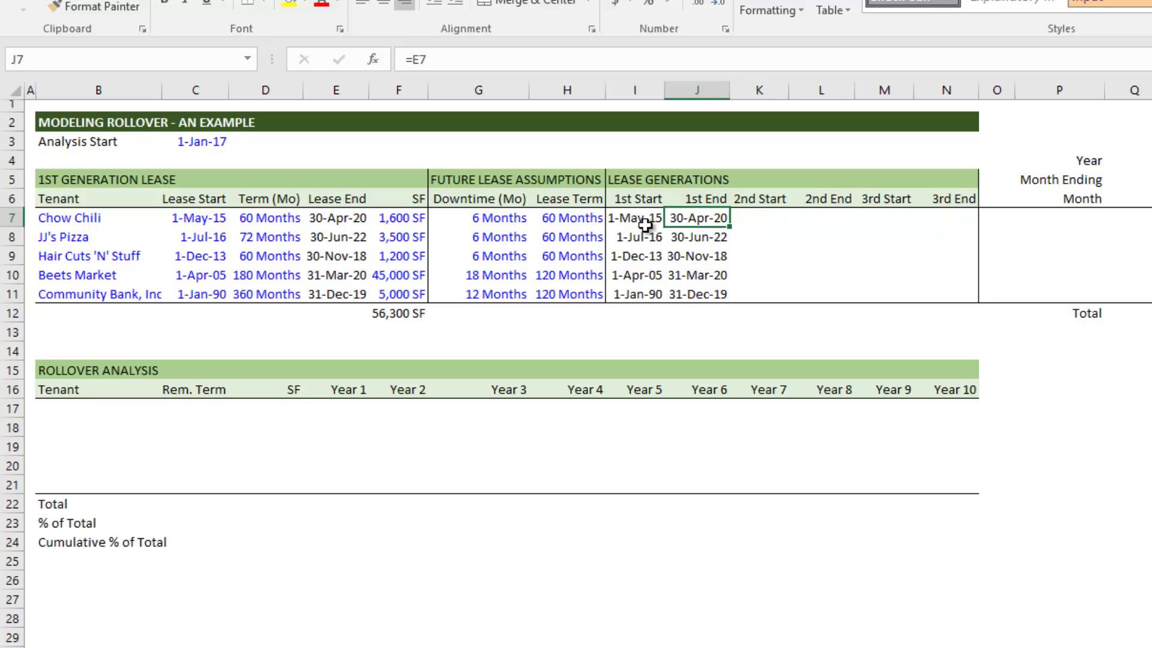
key(Left)
key(Left)
key(Left)
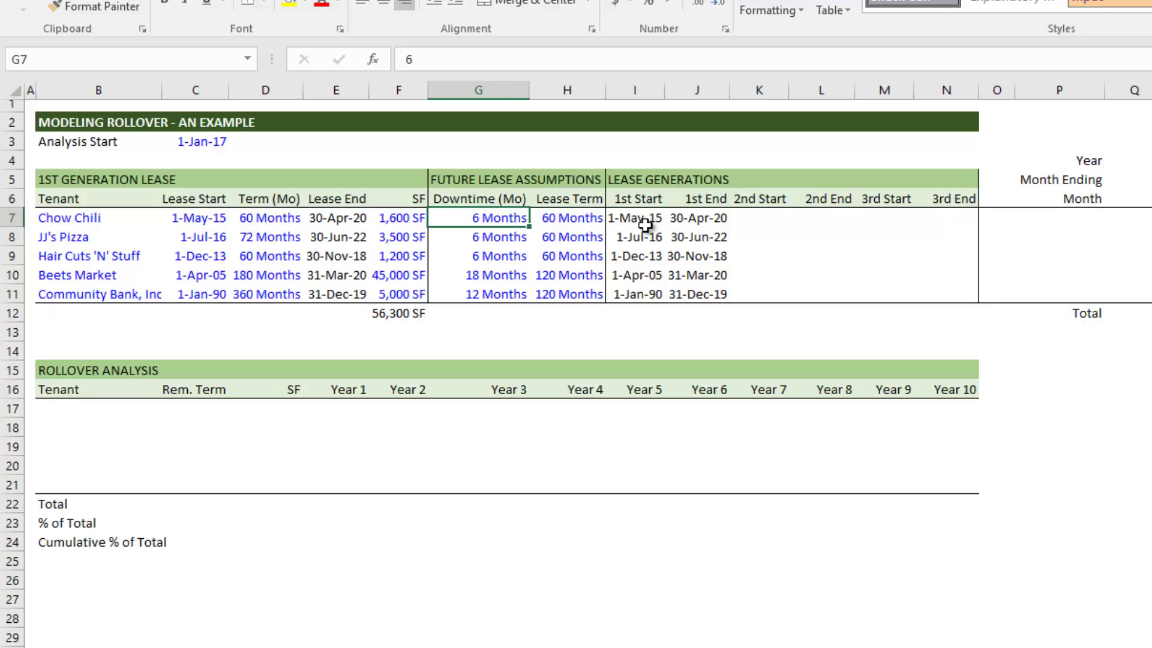
key(Right)
key(Right)
key(Right)
key(Right)
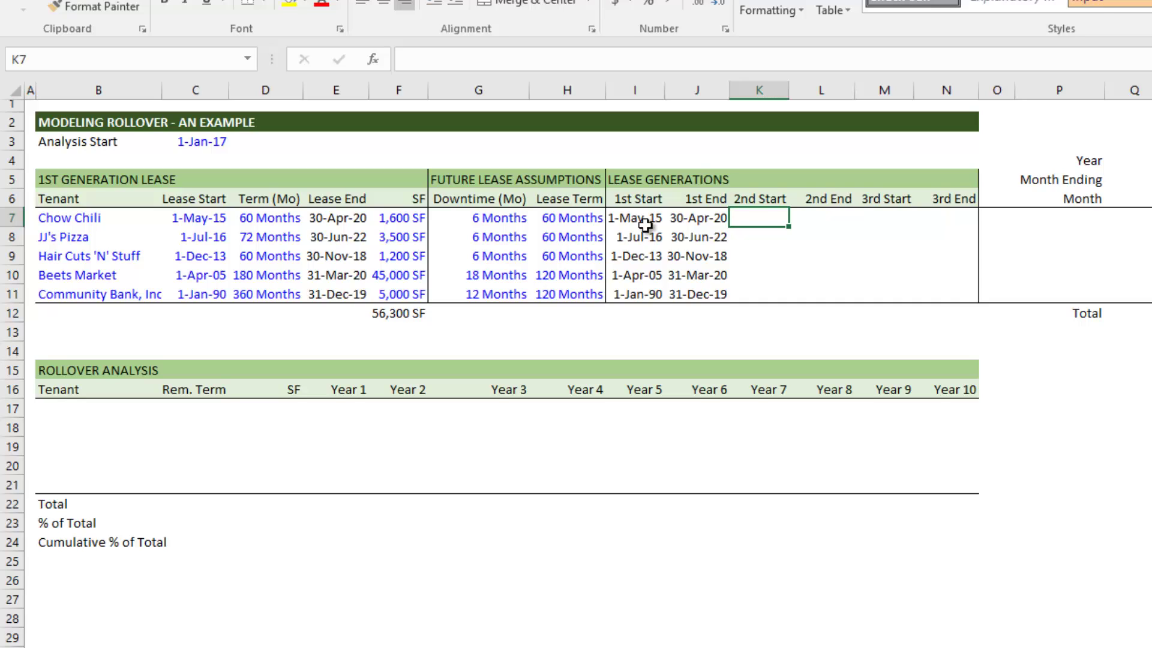
text(=)
key(Left)
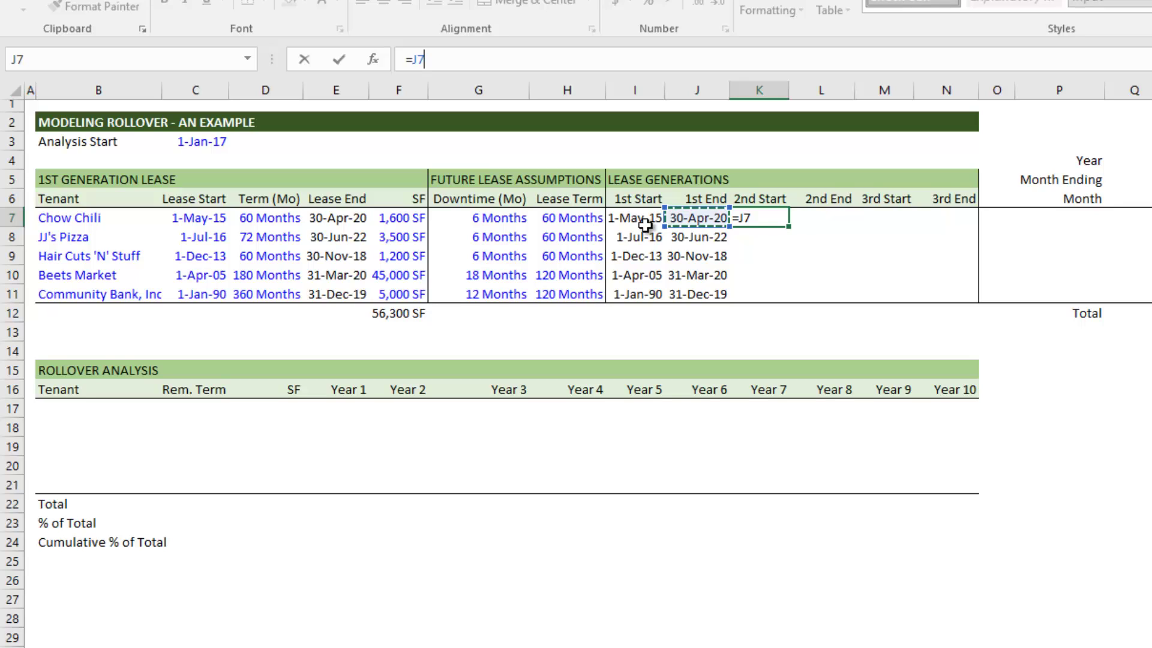
key(Escape)
Calculate Chow Chili's 2nd Start in K7 from its 1st End and downtime with the formula =EOMONTH(J7,$G7)+1.
text(=emo)
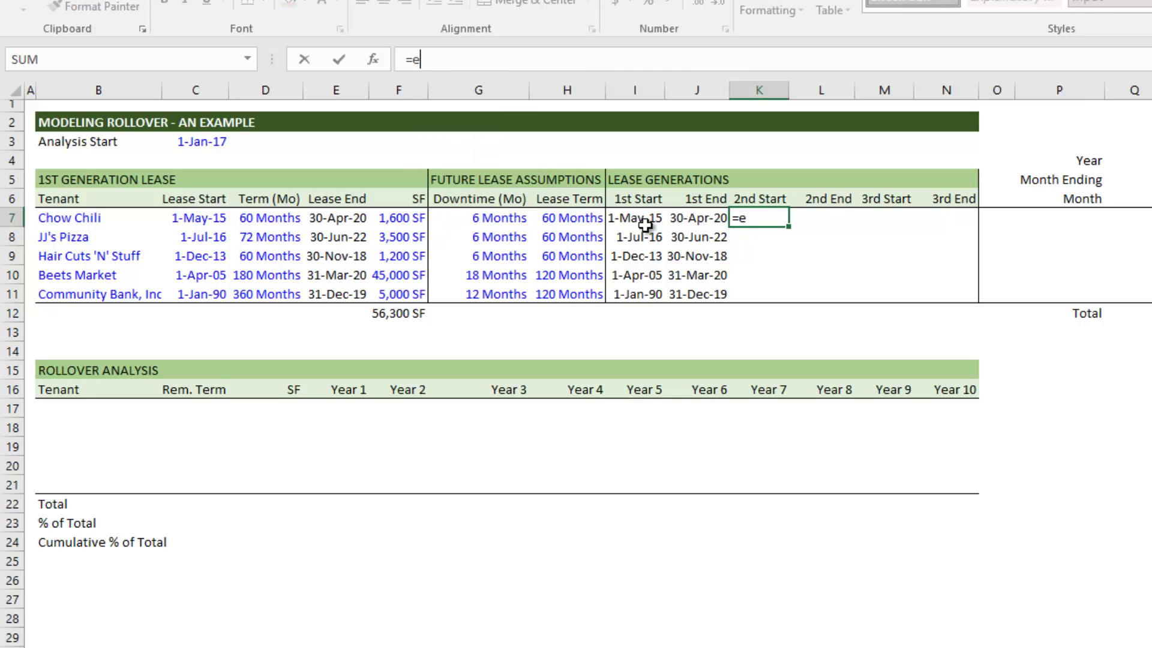
key(BackSpace)
key(BackSpace)
text(omon)
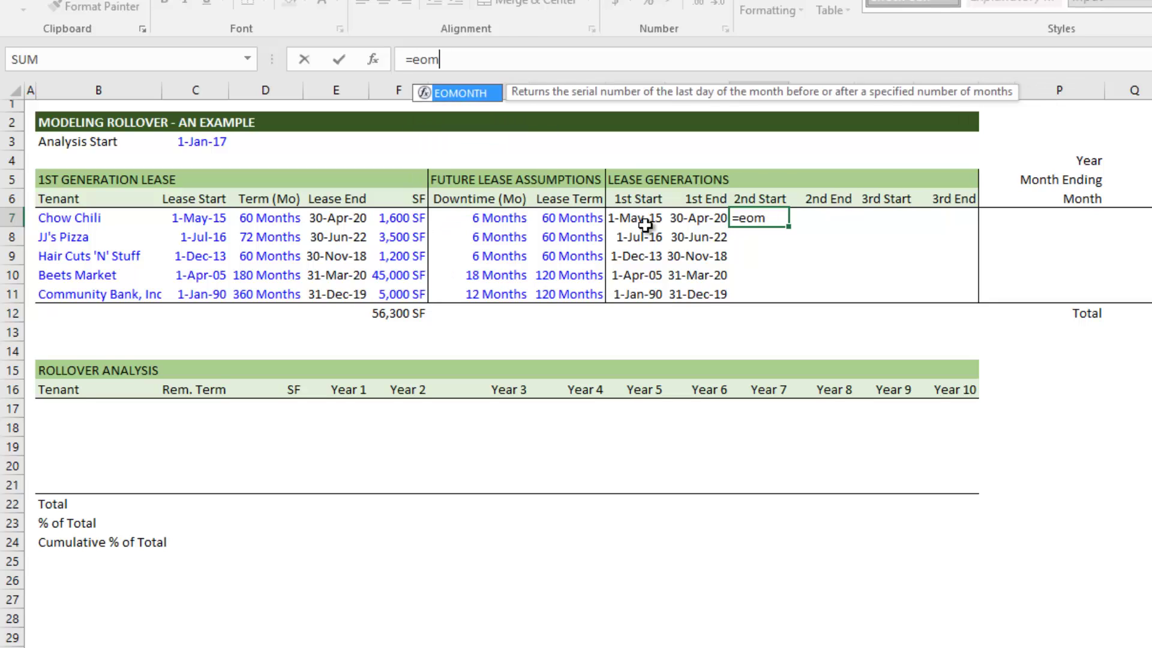
key(Tab)
key(Left)
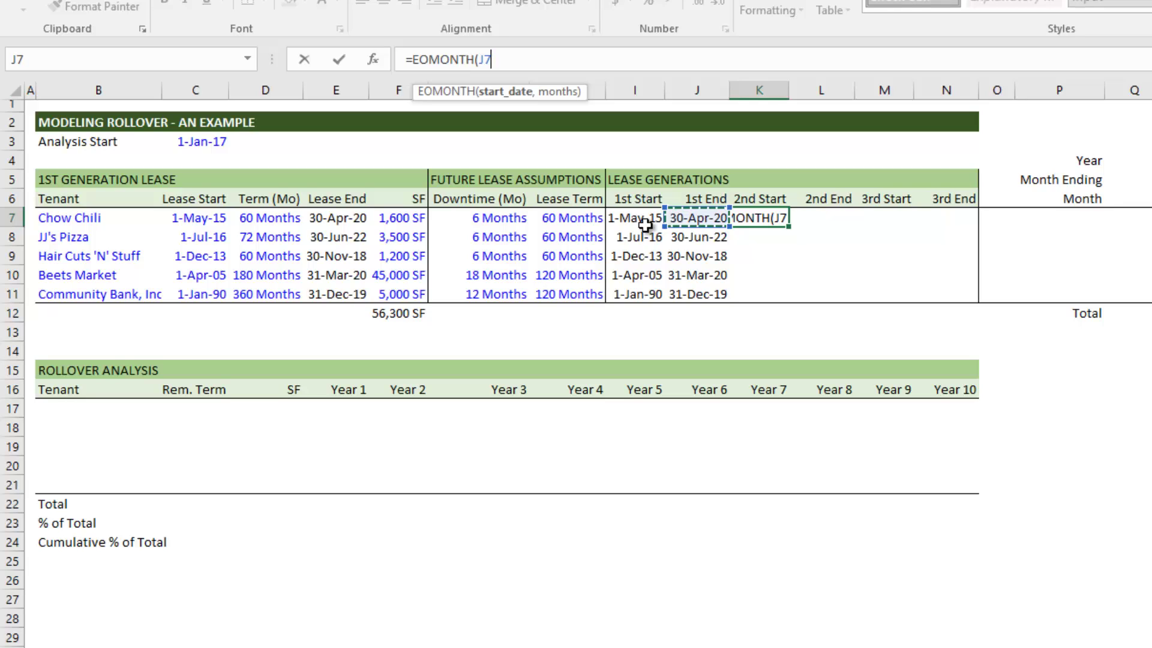
text(,)
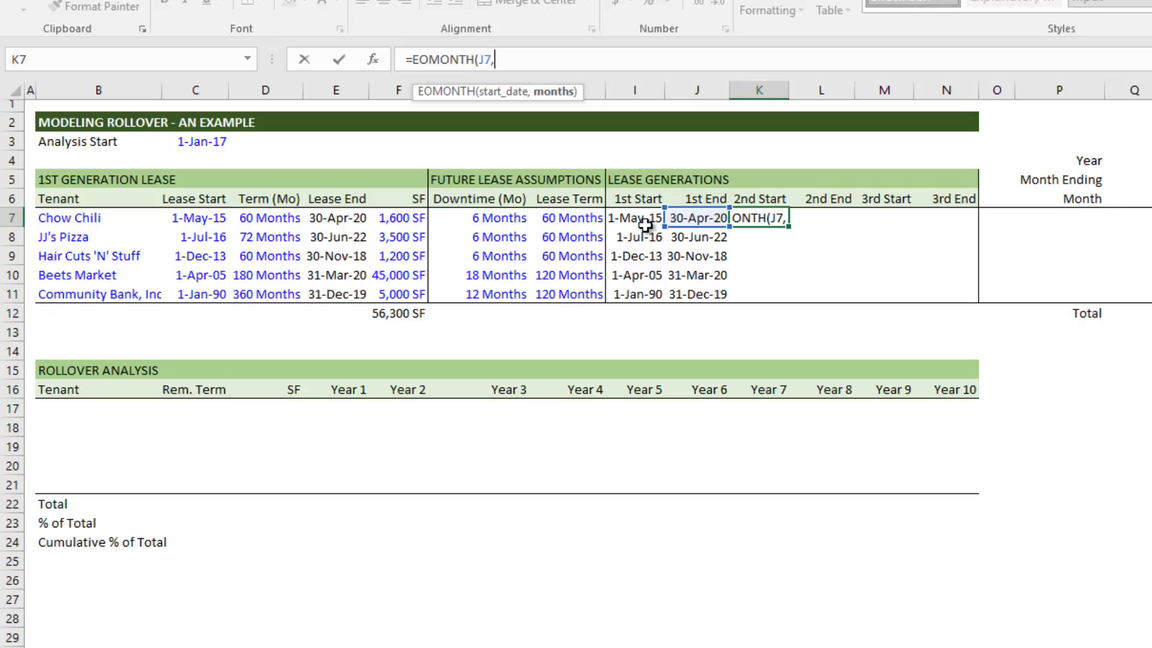
key(Left)
key(Left)
key(Left)
key(Left)
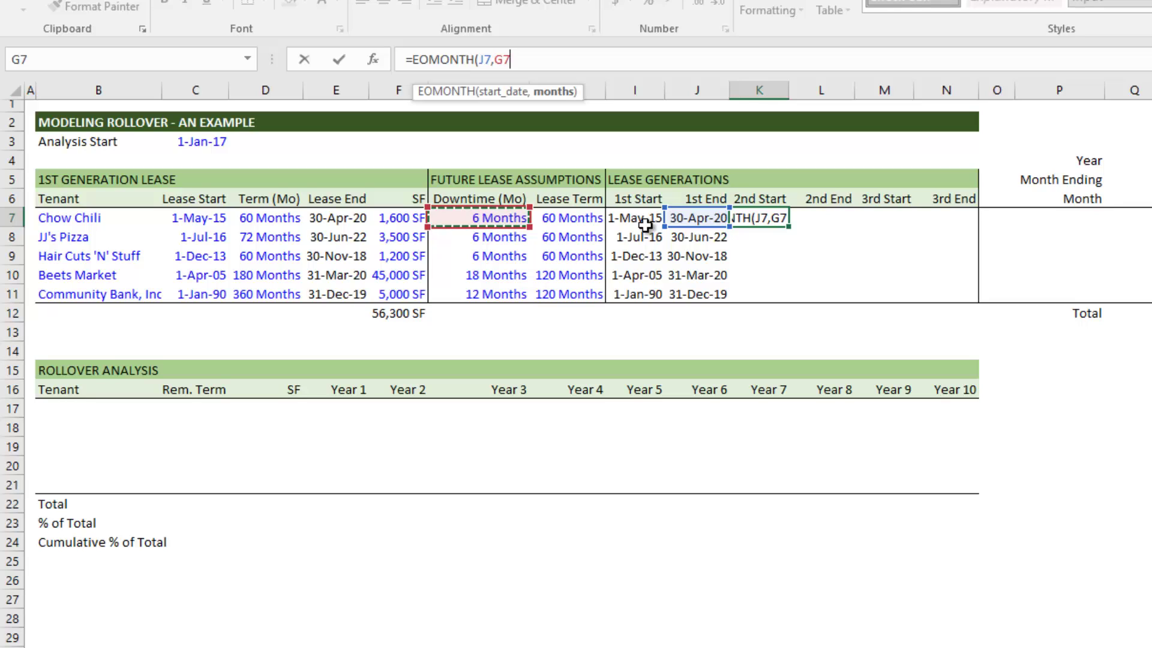
key(F4)
key(F4)
key(F4)
text())
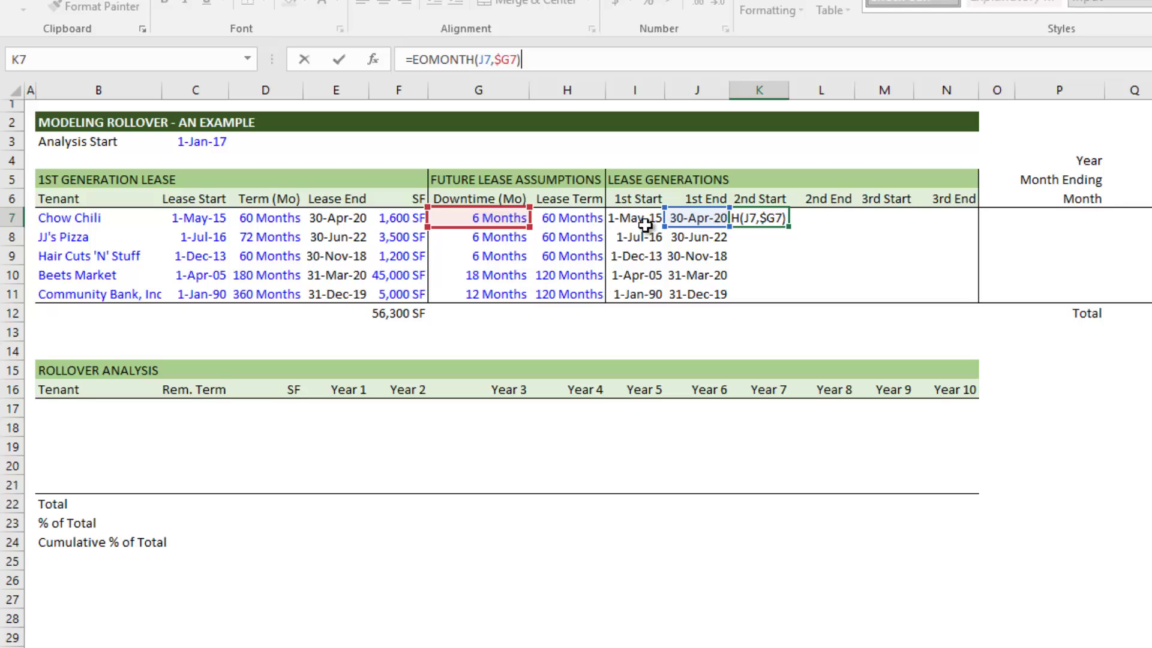
text(+1)
key(Return)
key(Up)
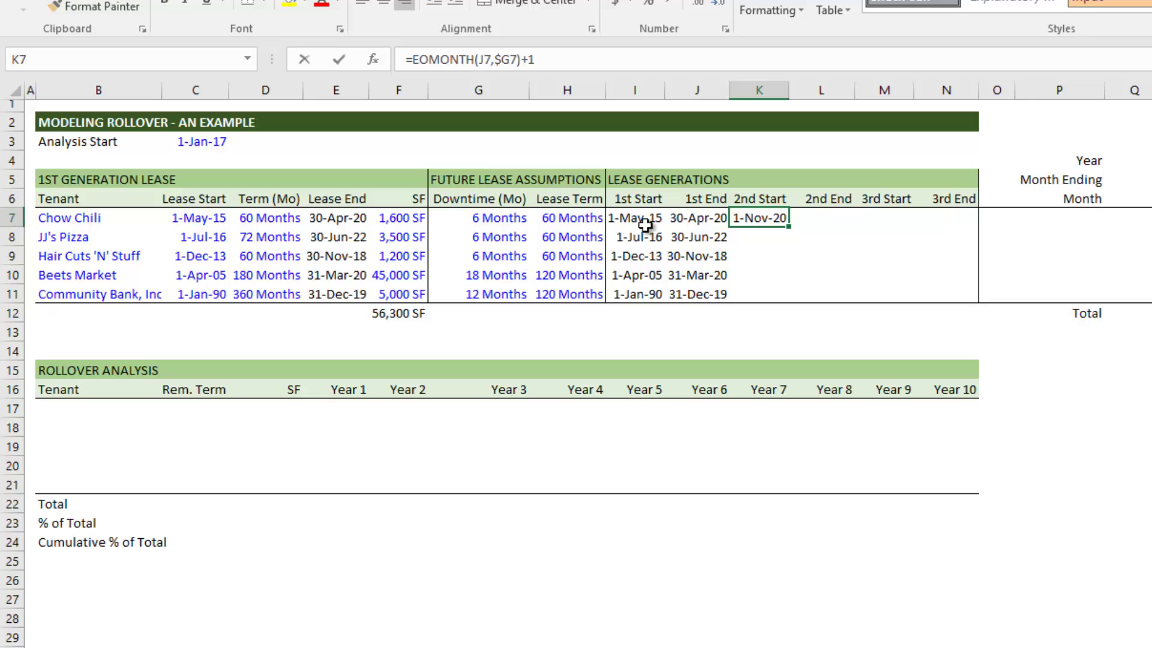
Remove the +1 from Chow Chili's 2nd Start formula in K7, making it =EOMONTH(J7,$G7).
key(F2)
key(BackSpace)
key(BackSpace)
key(Return)
key(Up)
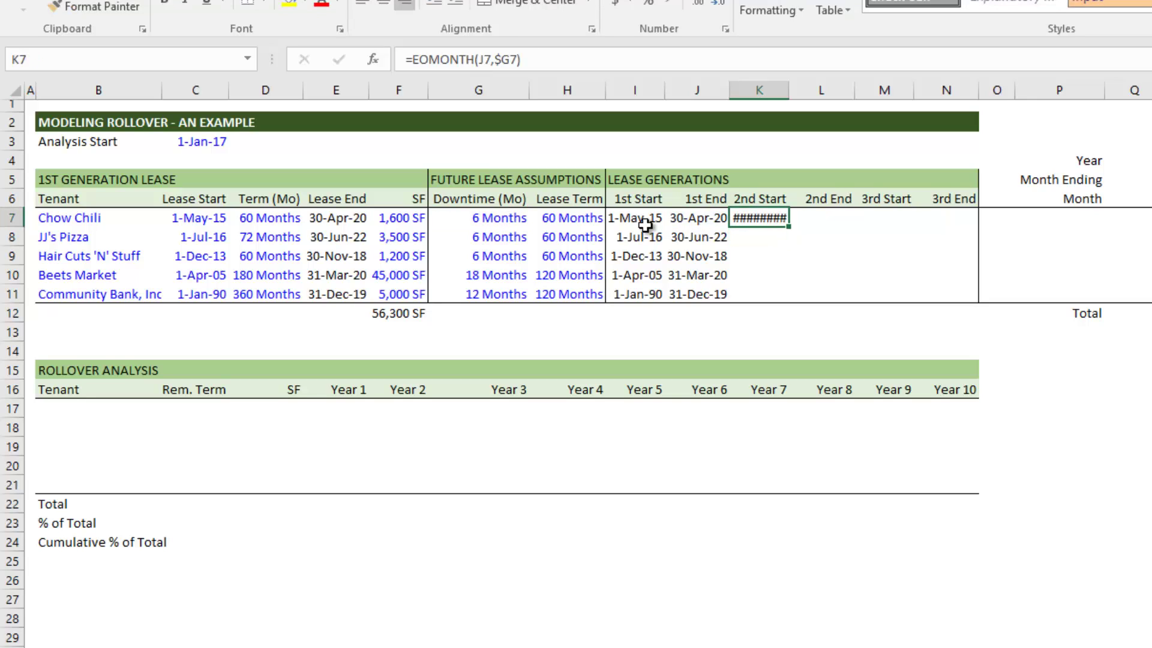
AutoFit the width of column K to the 2nd Start date in K7.
key(alt+h)
key(o)
key(i)
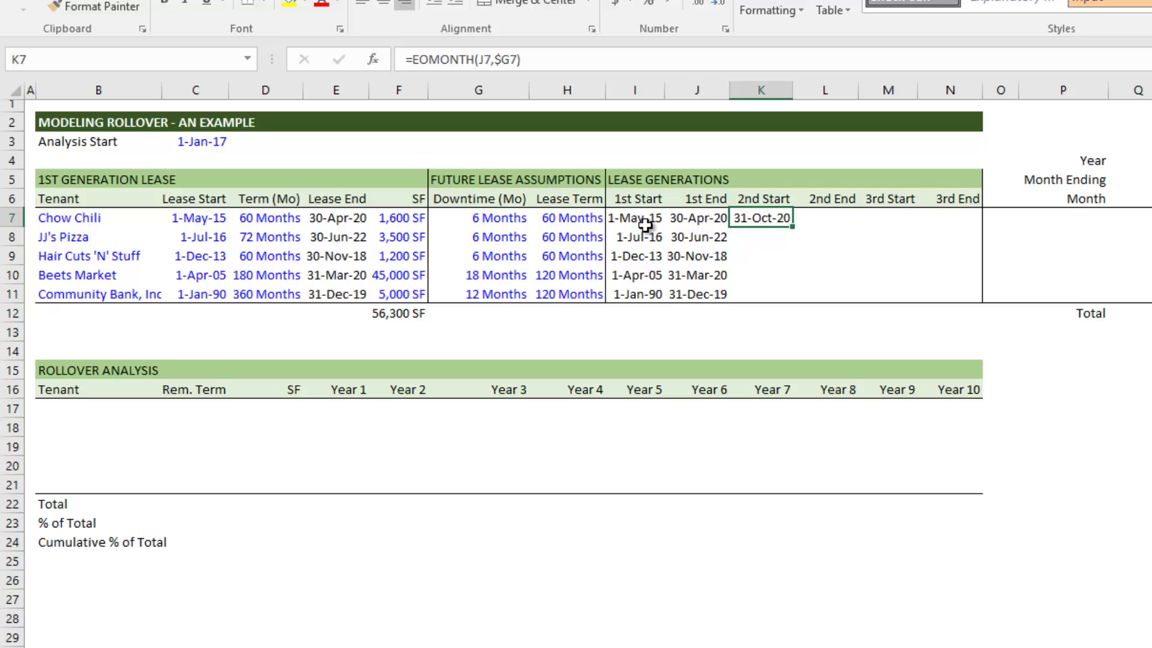
Add +1 to the end of the 2nd Start formula in K7, making it =EOMONTH(J7,$G7)+1.
key(F2)
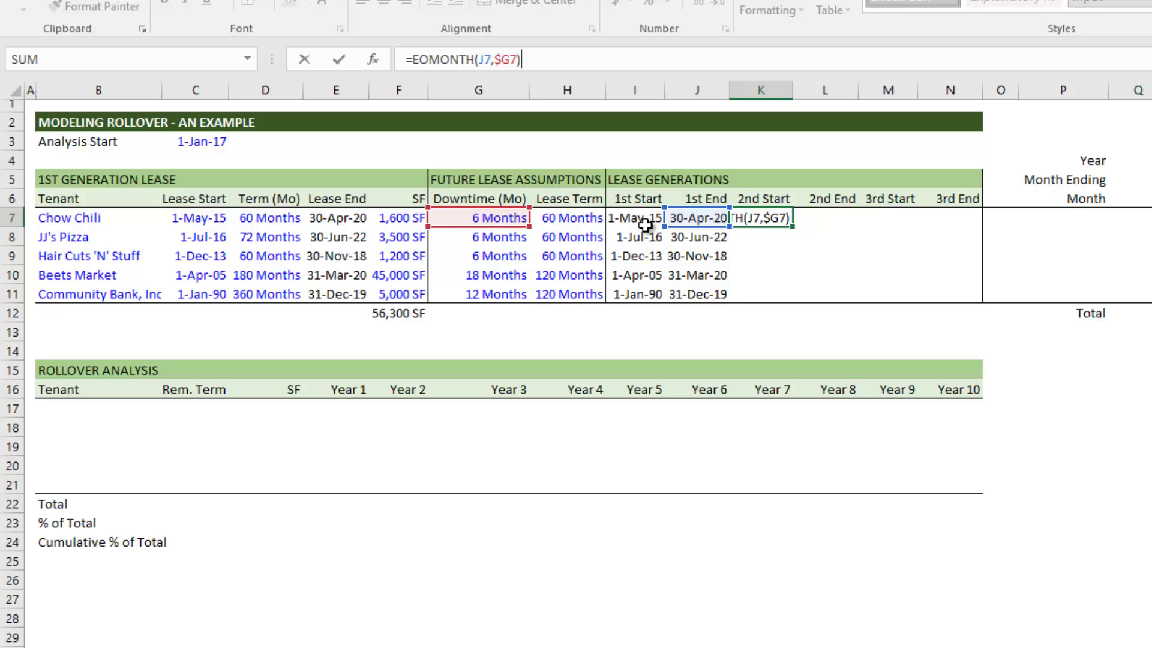
text(+1)
key(Return)
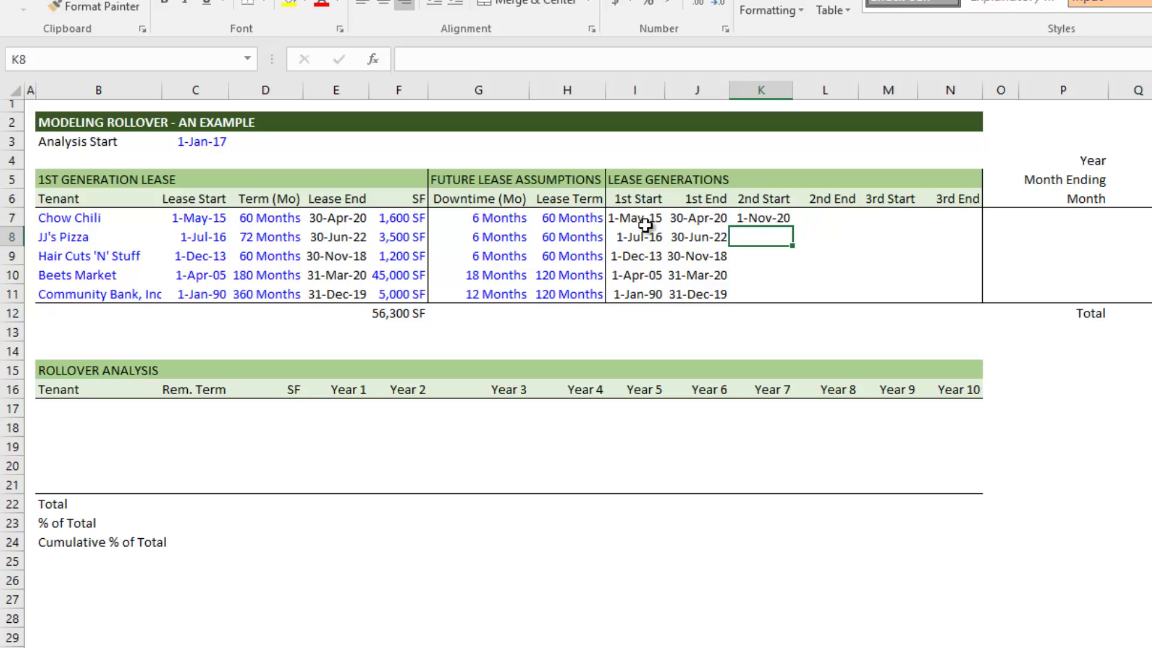
Copy the 2nd Start formula from K7 to K8:K11 for the remaining four tenants.
key(Up)
key(ctrl+c)
key(Down)
key(shift+Down)
key(shift+Down)
key(shift+Down)
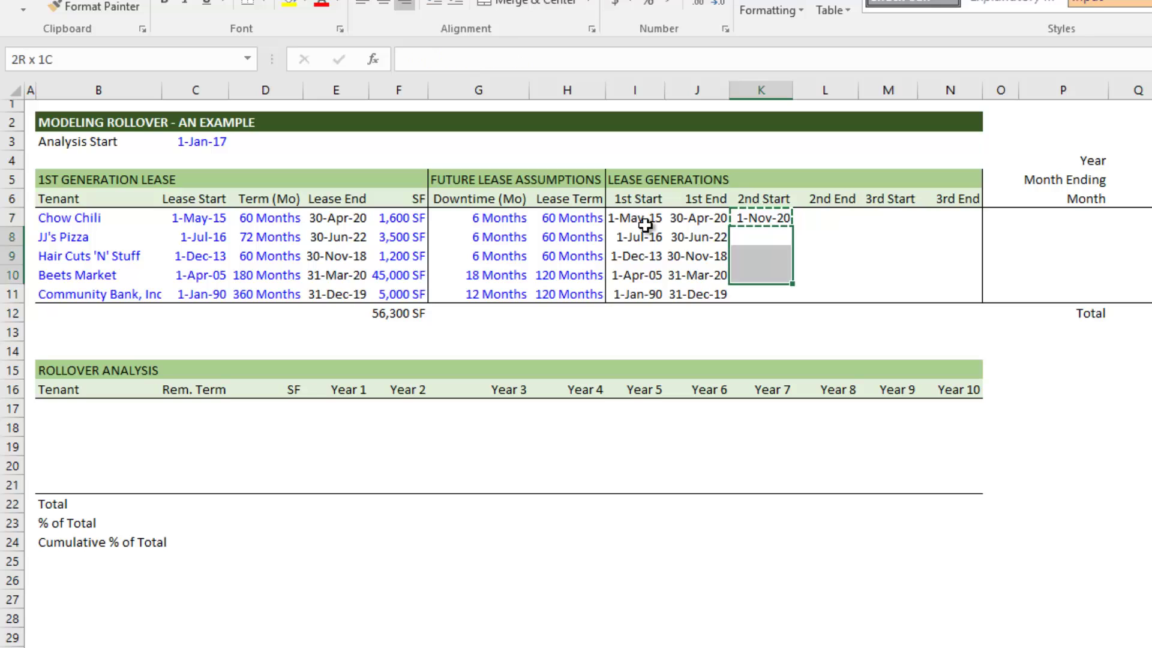
key(ctrl+v)
key(Escape)
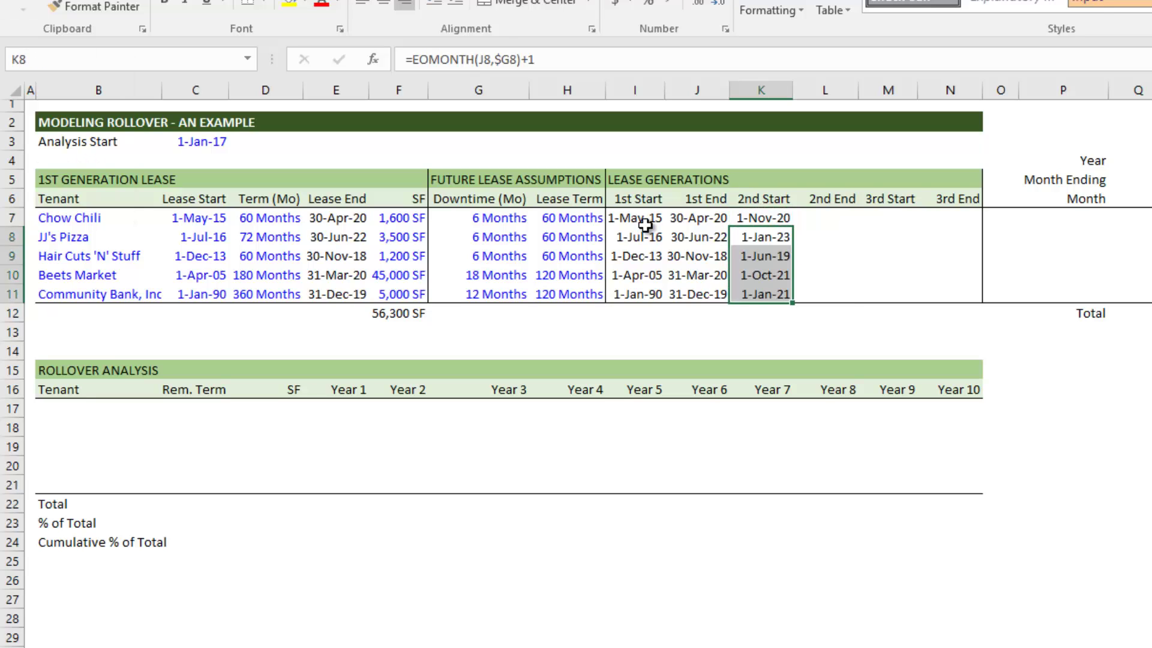
Check the 2nd Start dates in column K and the cell references in K7's formula.
key(Up)
key(Left)
key(Right)
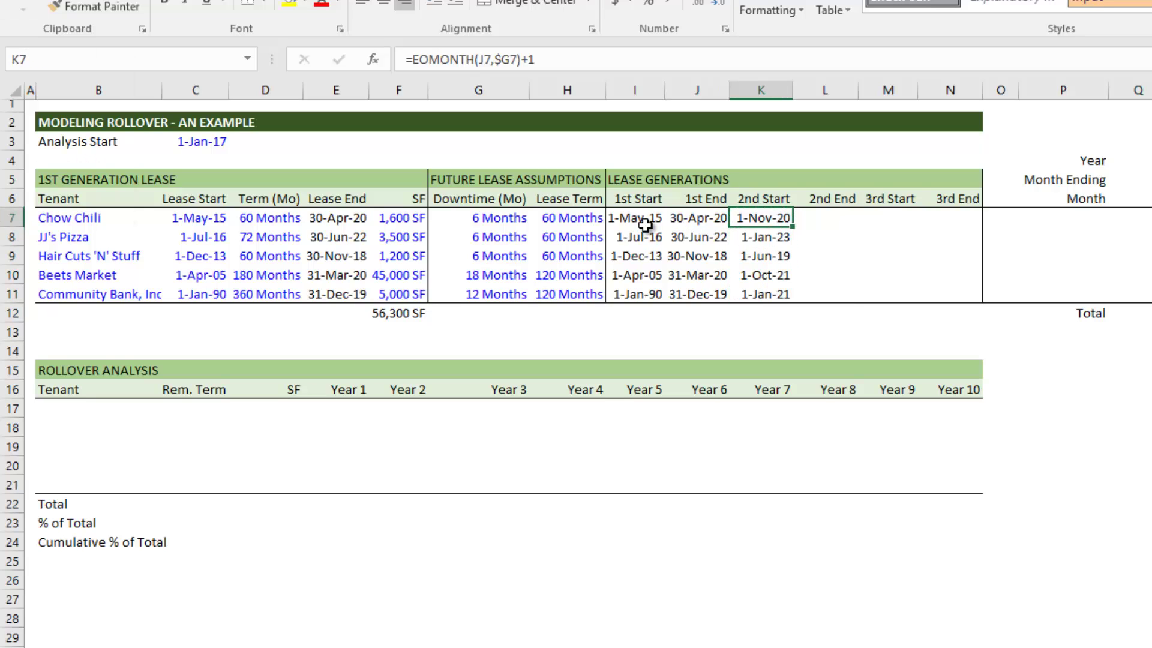
key(Down)
key(Down)
key(Up)
key(Up)
key(F2)
key(Escape)
Copy the 2nd Start formulas from K7:K11 to the 3rd Start cells M7:M11 and inspect M7's references.
key(shift+Down)
key(shift+Down)
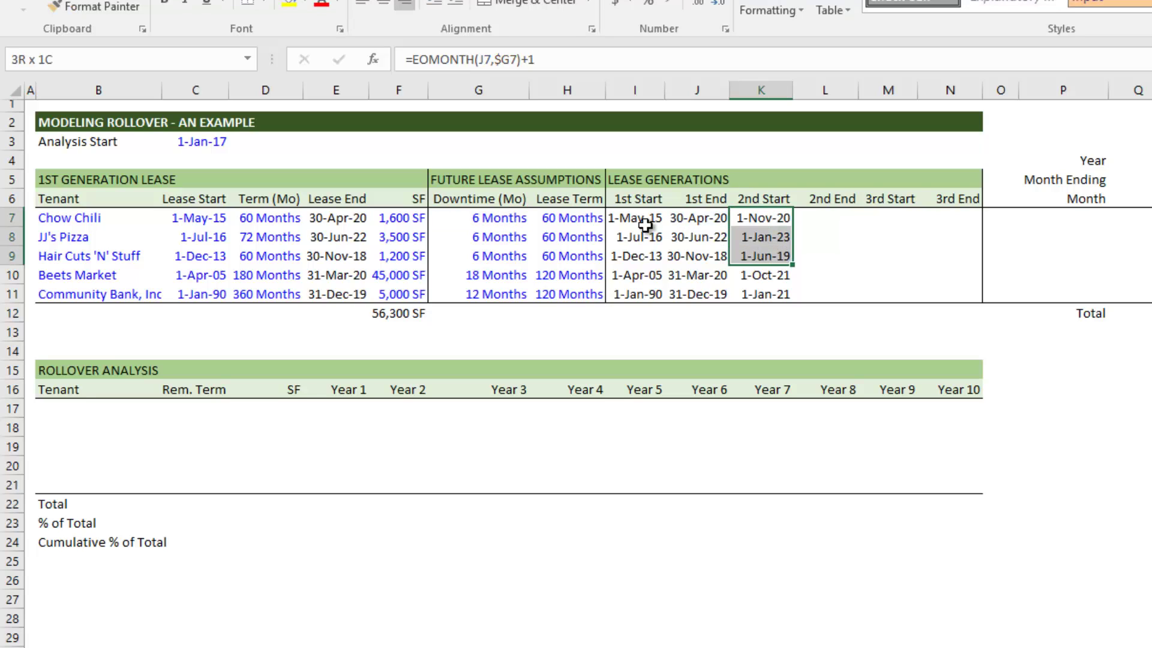
key(shift+Down)
key(shift+Down)
key(ctrl+c)
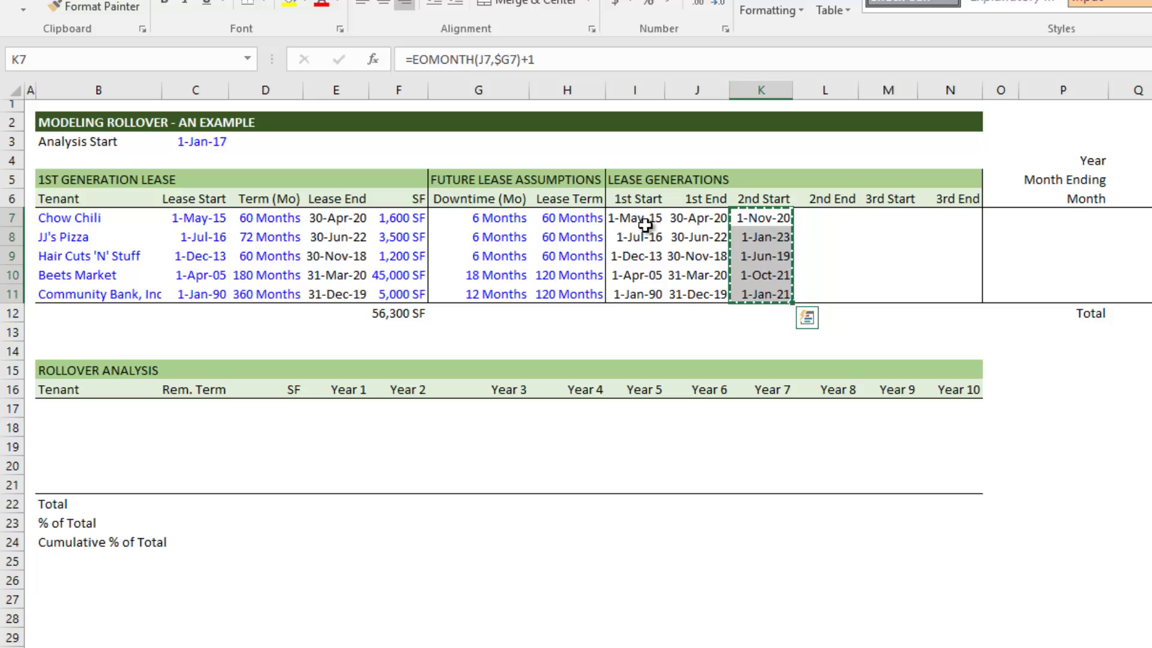
key(Right)
key(Right)
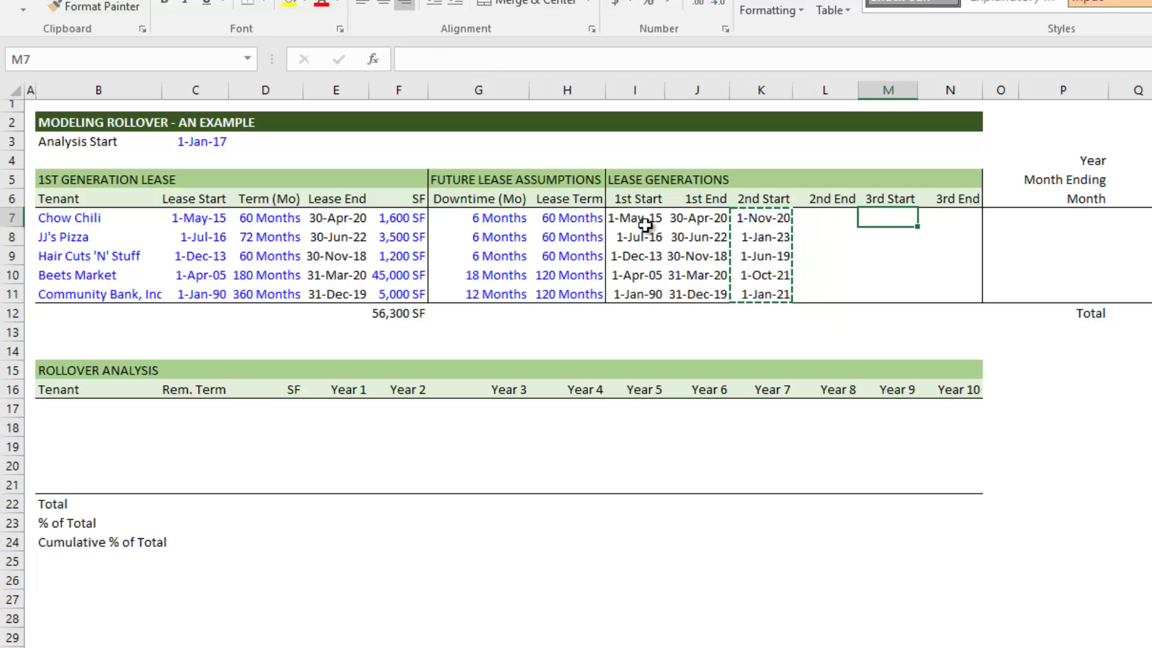
key(ctrl+v)
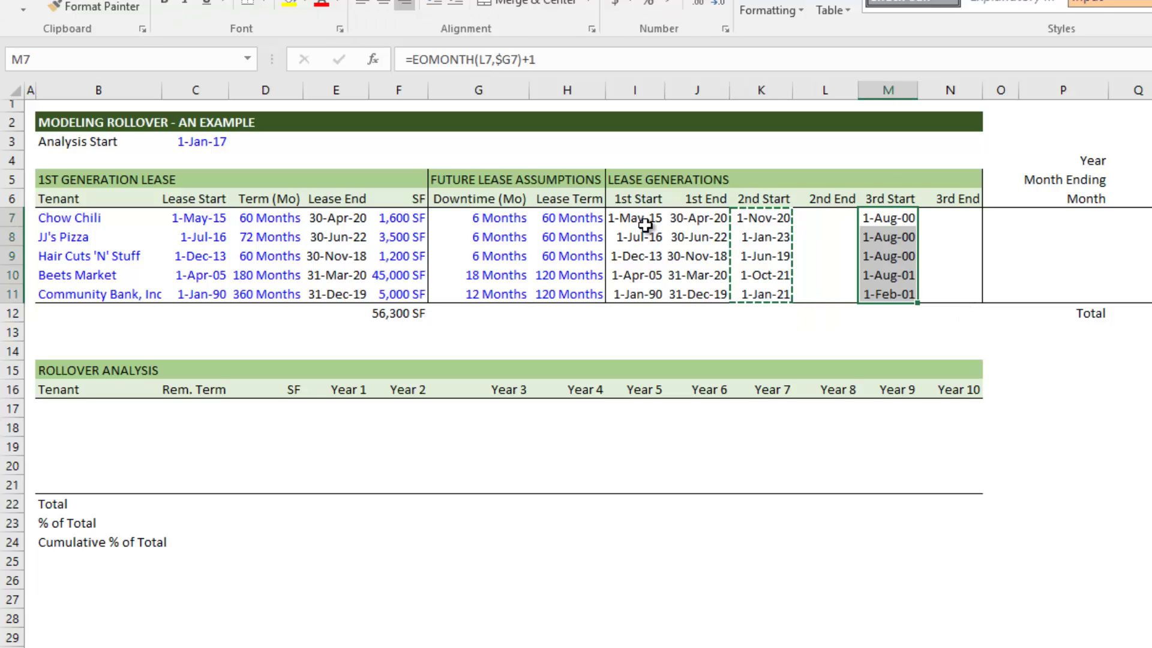
key(Escape)
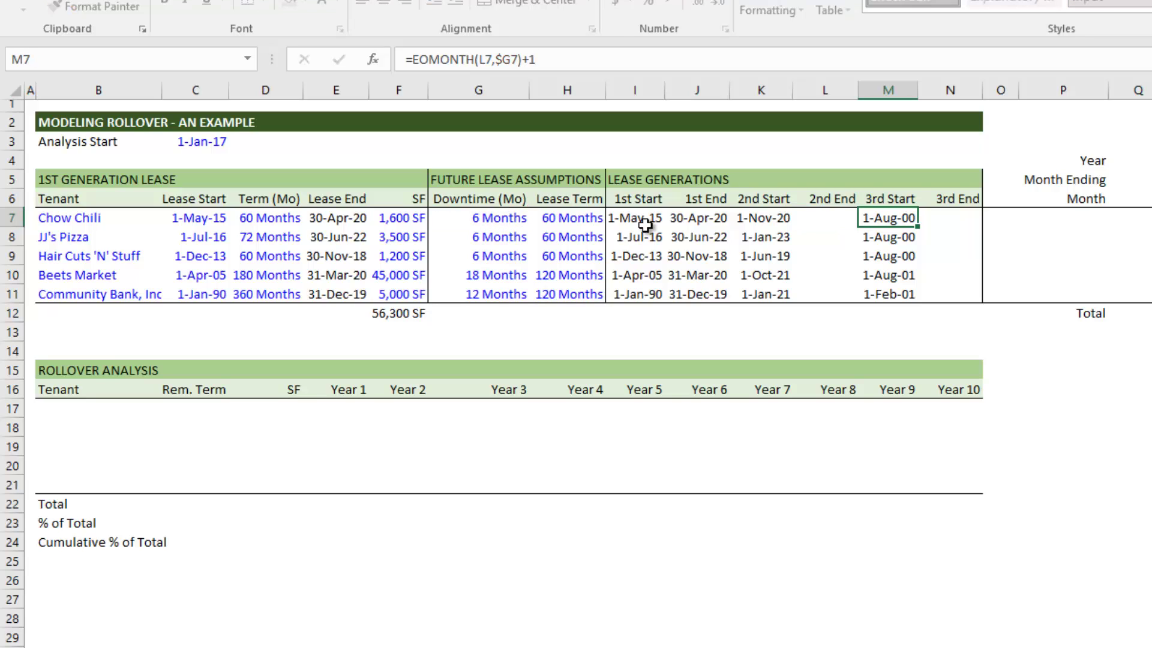
key(F2)
key(Escape)
Calculate Chow Chili's 2nd End in L7 from its 2nd Start and future lease term with the formula =EOMONTH(K7,$H7-1).
key(Left)
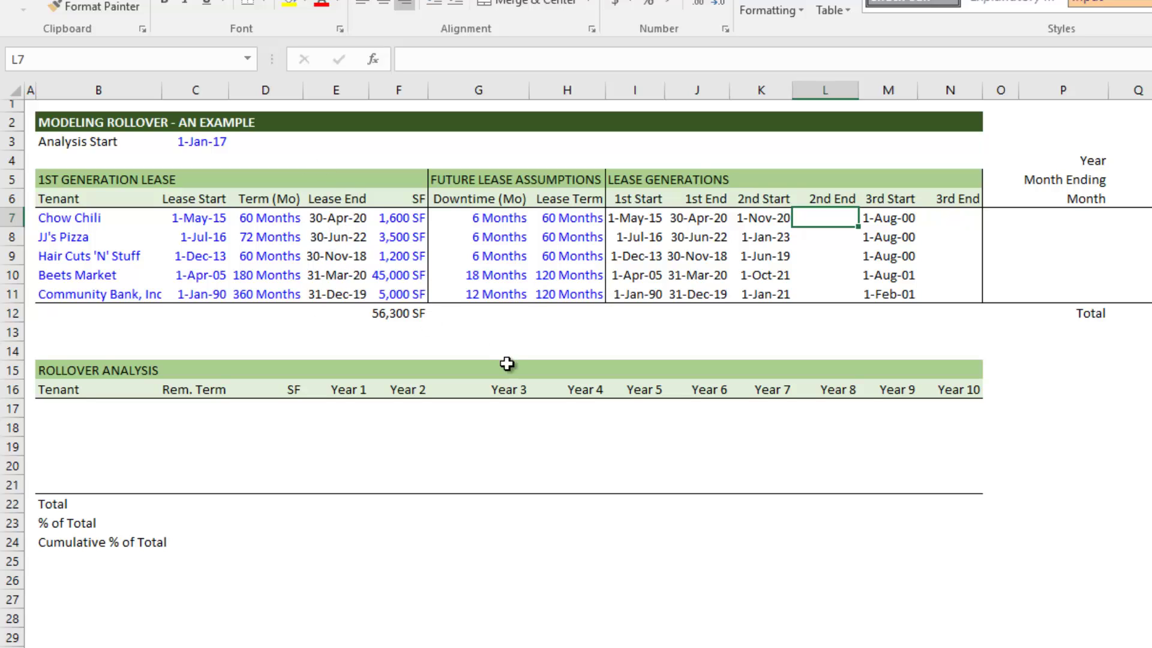
text(=ed)
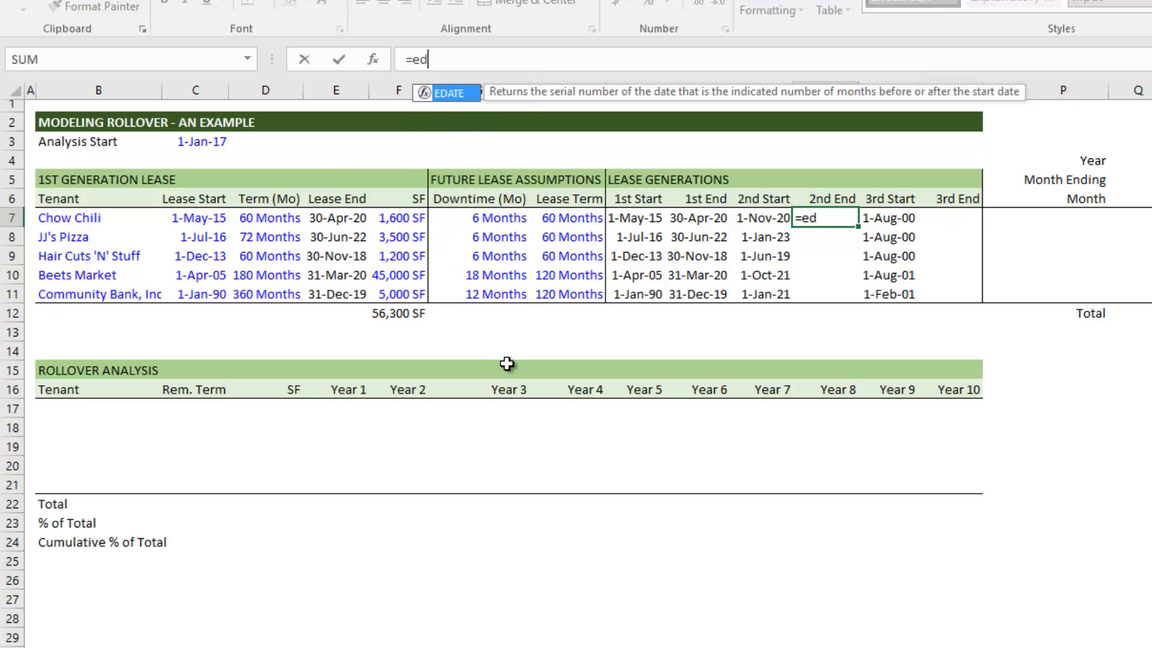
key(BackSpace)
text(omon)
key(Tab)
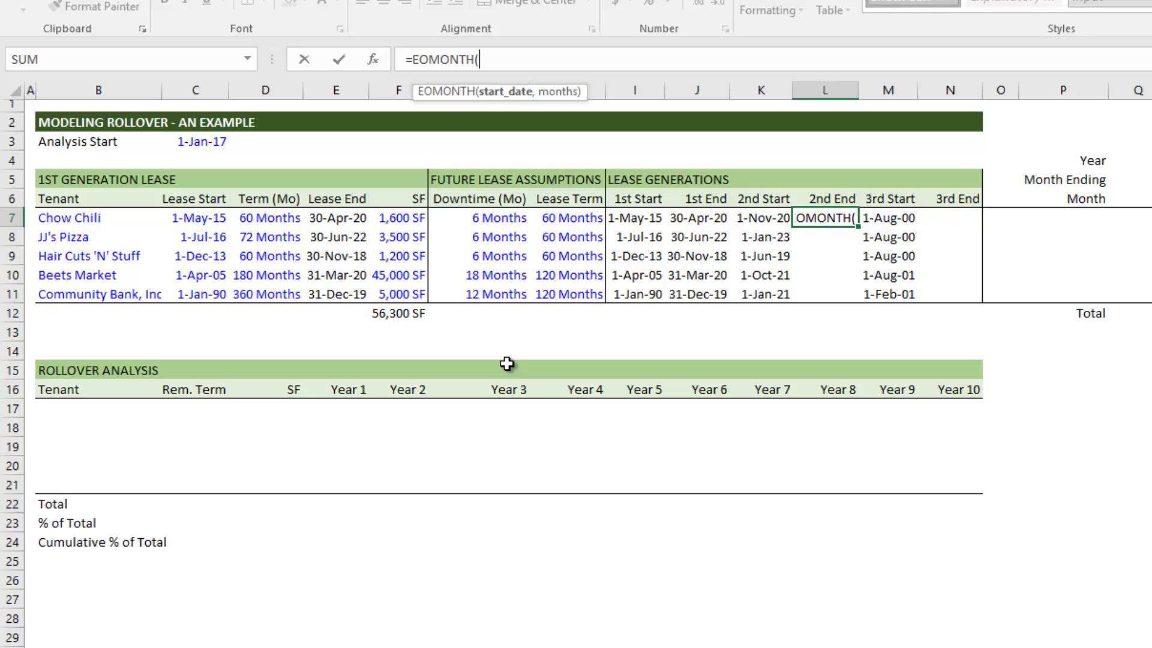
key(Left)
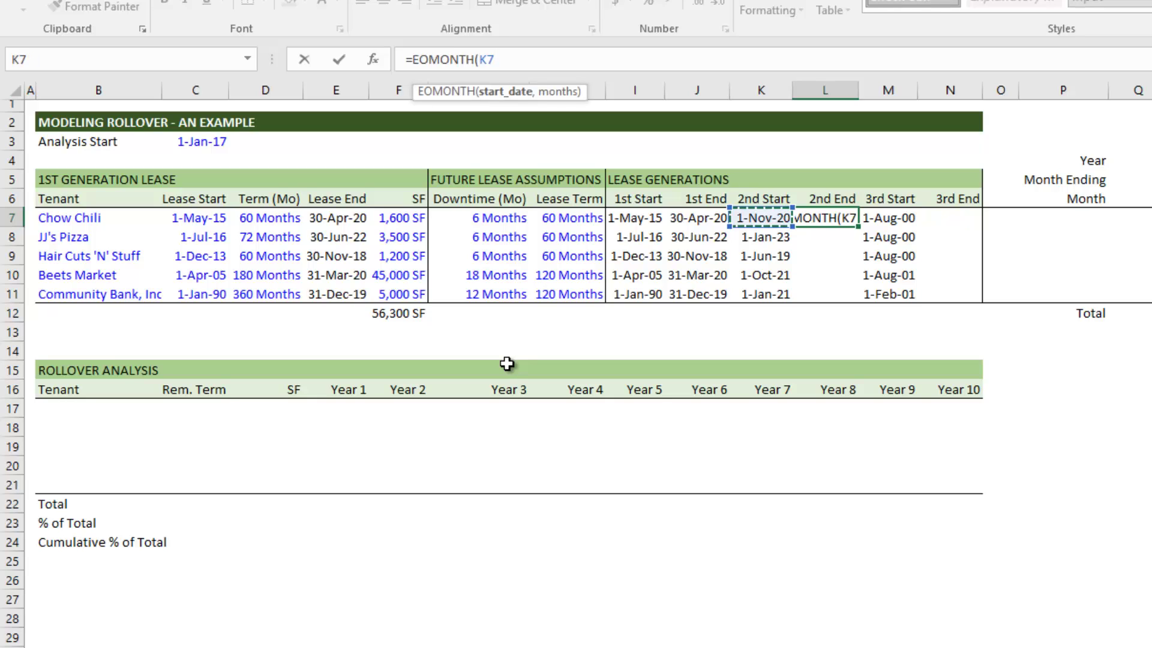
text(,)
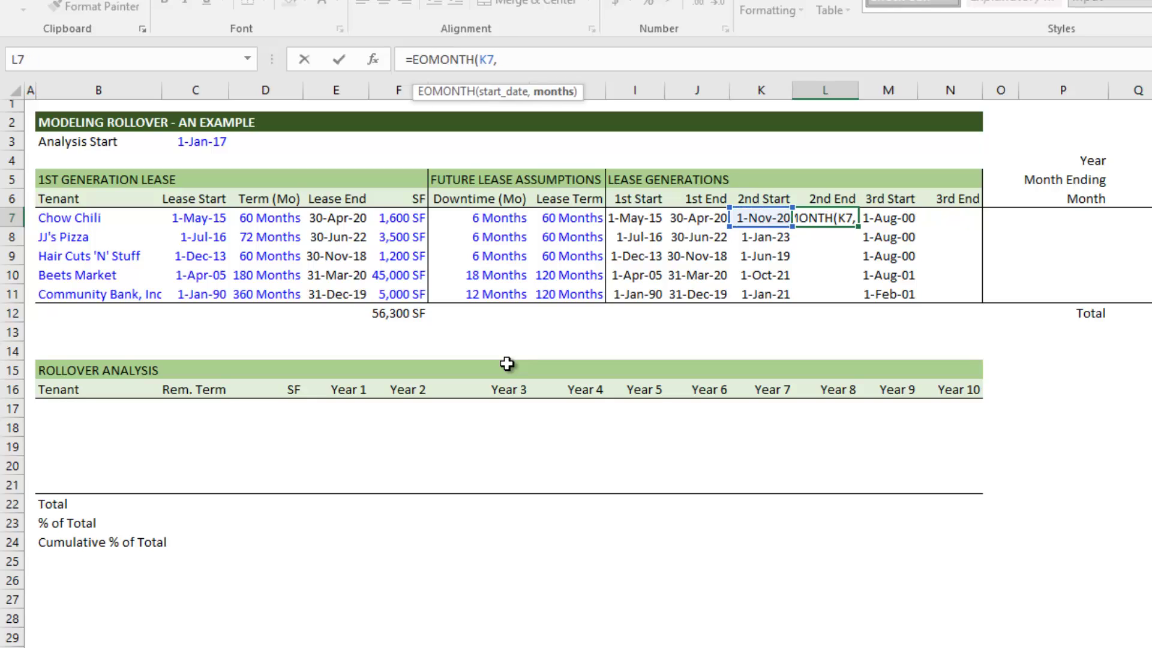
key(Left)
key(Left)
key(Left)
key(Left)
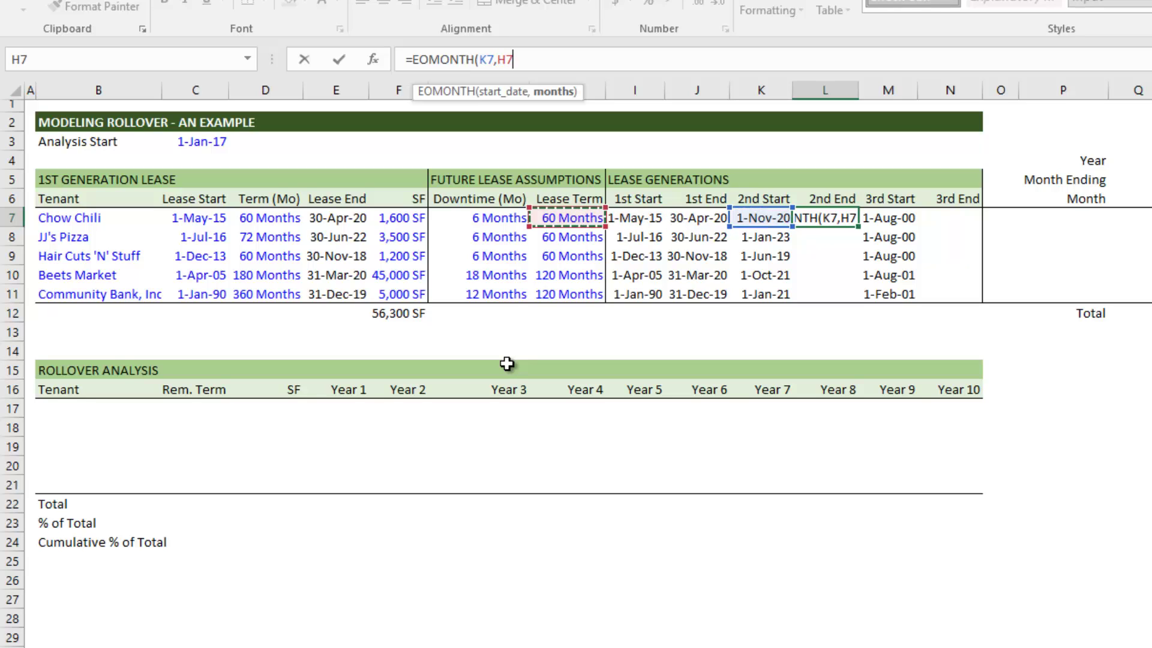
key(F4)
key(F4)
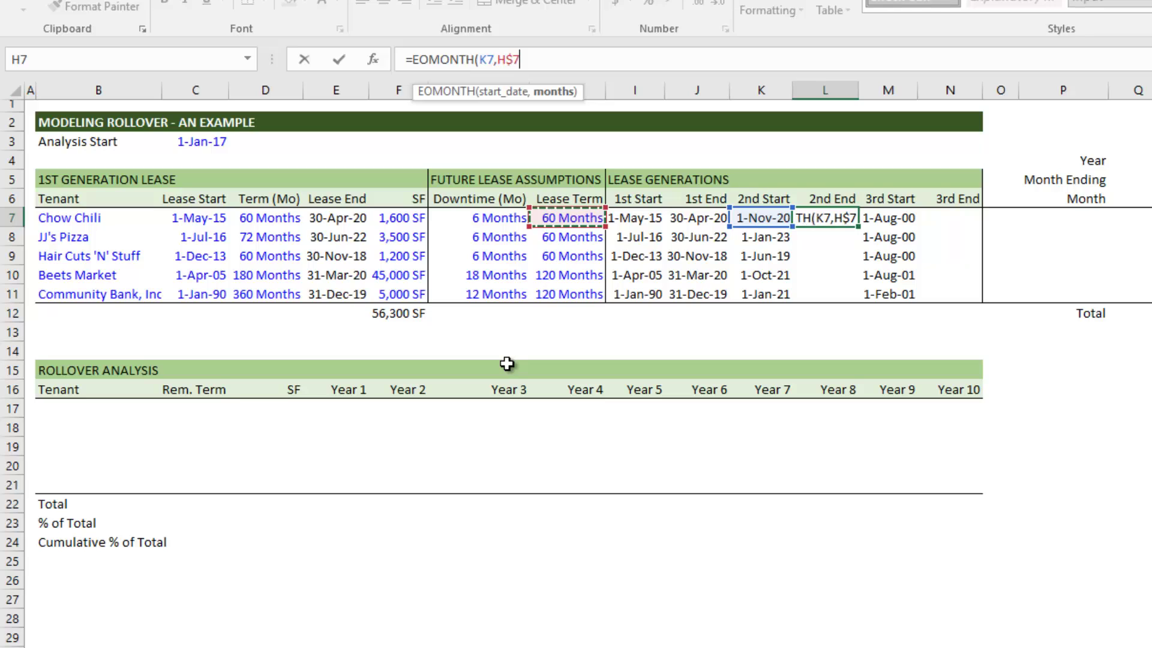
key(F4)
text(-1))
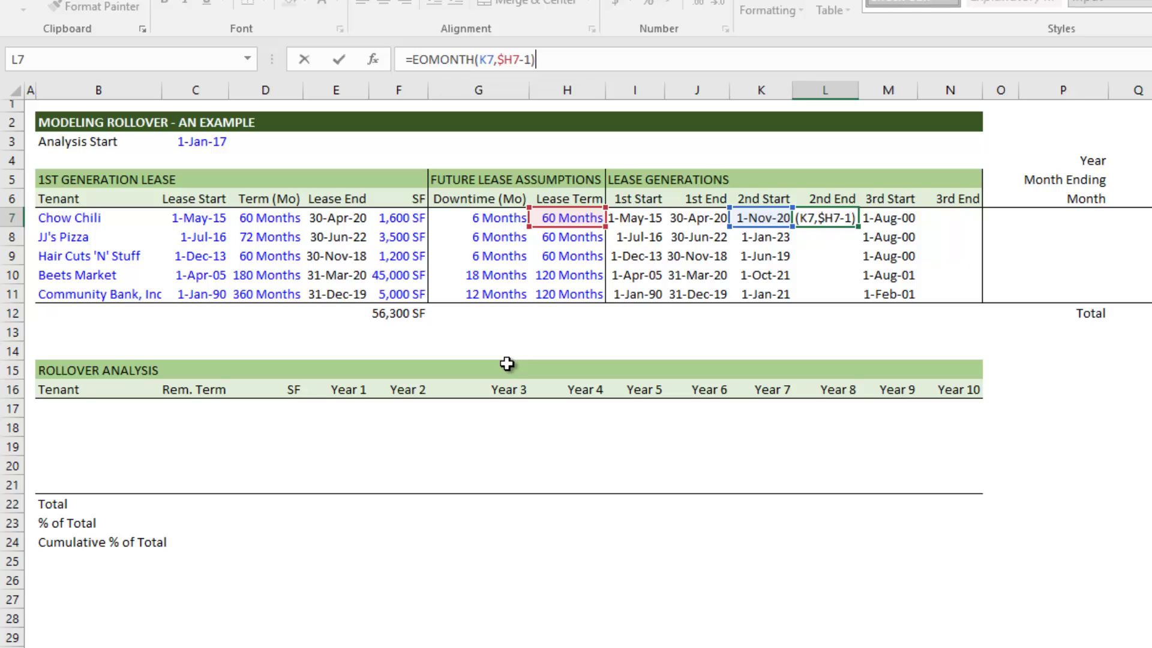
key(Return)
key(Up)
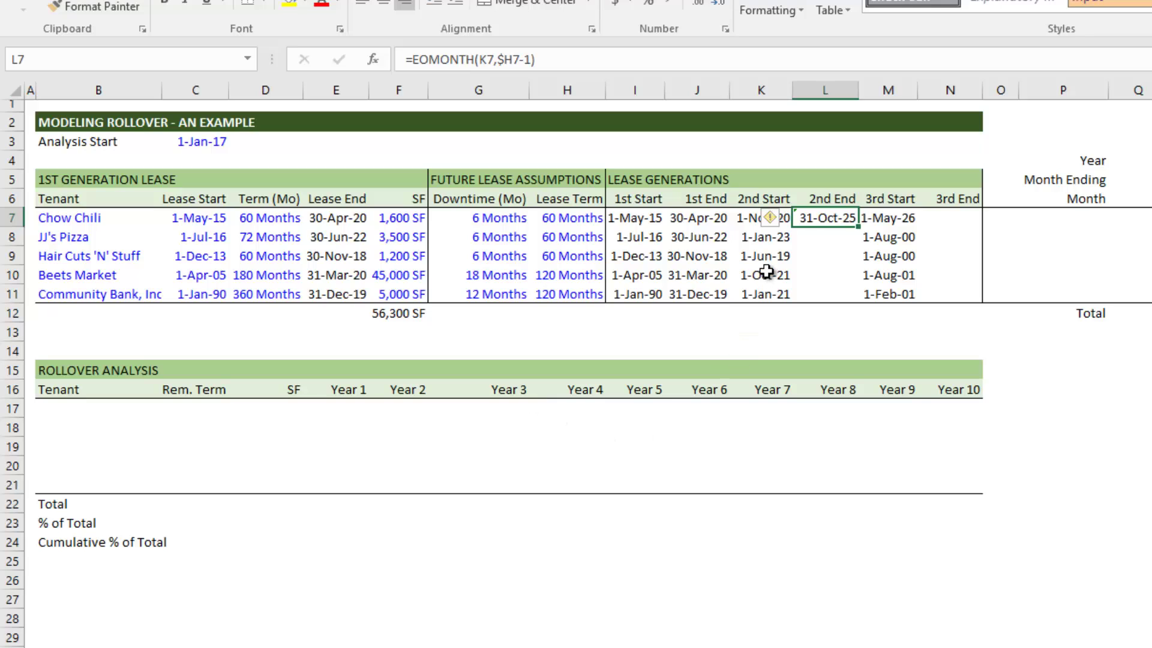
key(Down)
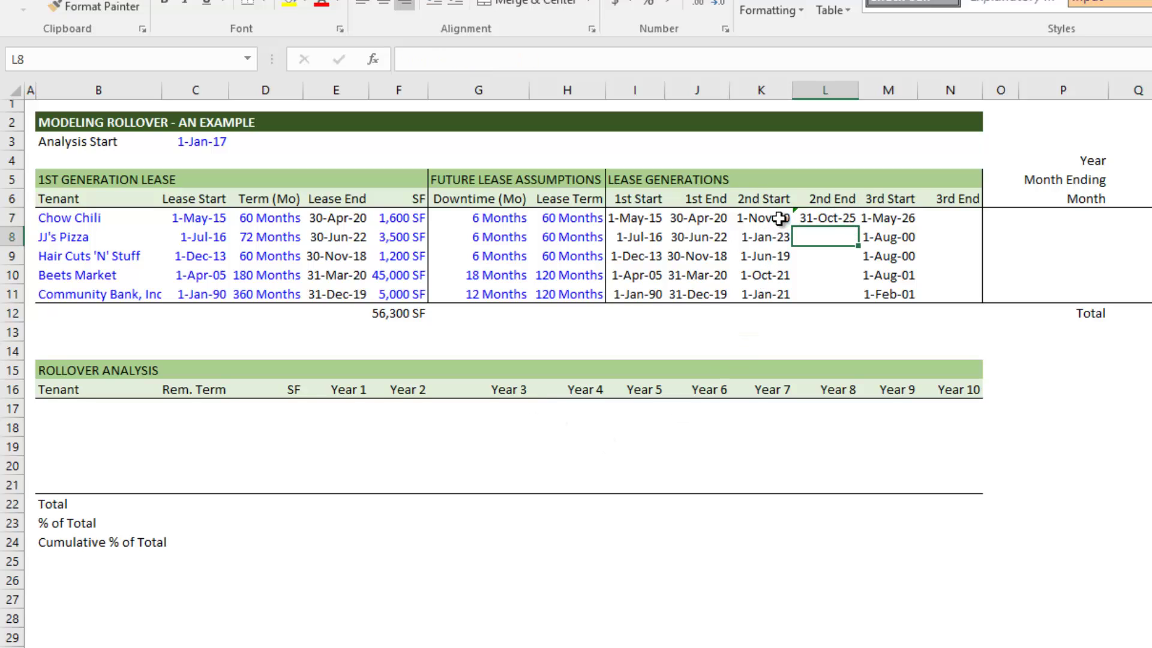
click(831, 217)
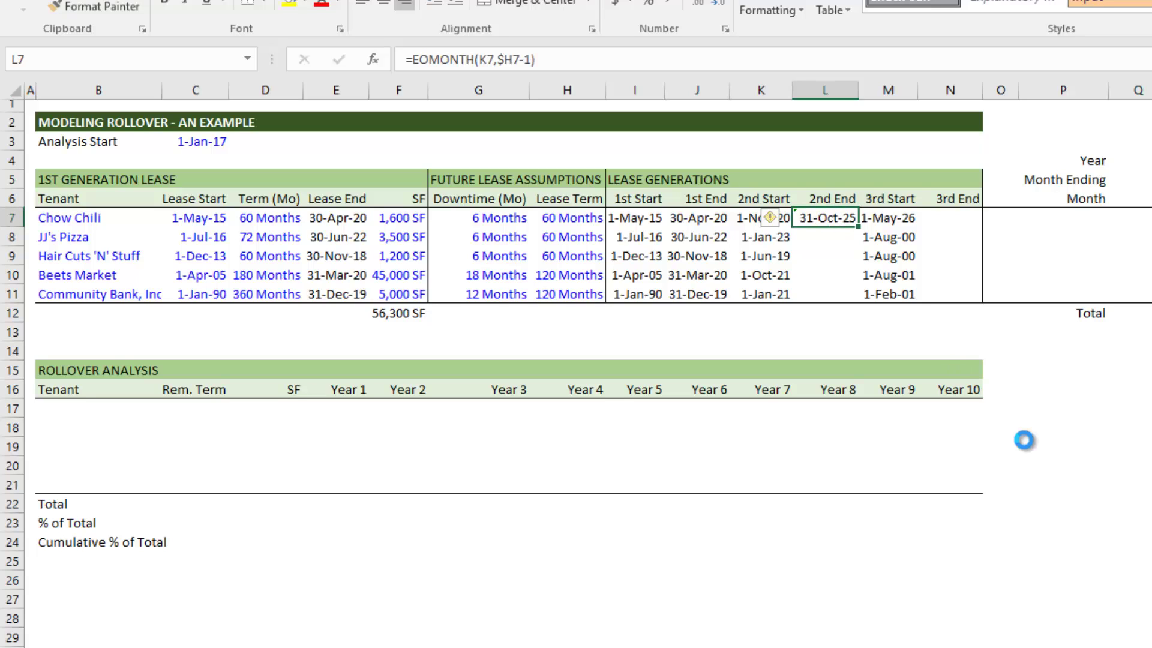
Copy the 2nd End formula from L7 to L8:L11 for the remaining four tenants.
key(ctrl+c)
key(Down)
key(shift+Down)
key(shift+Down)
key(shift+Down)
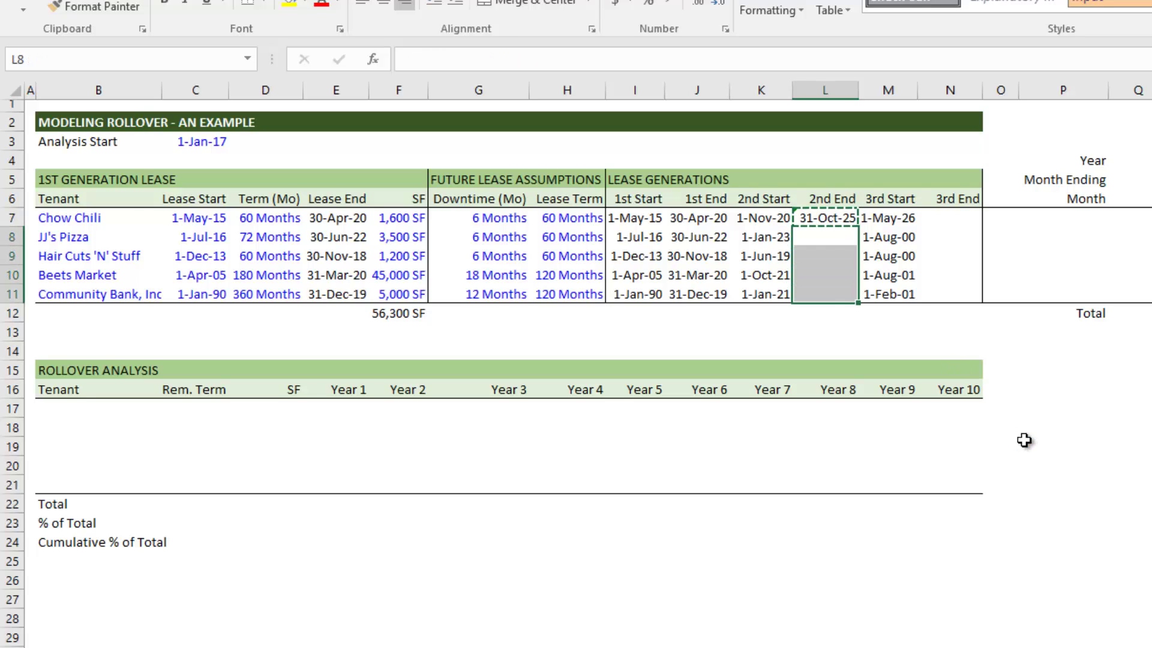
key(ctrl+v)
key(Escape)
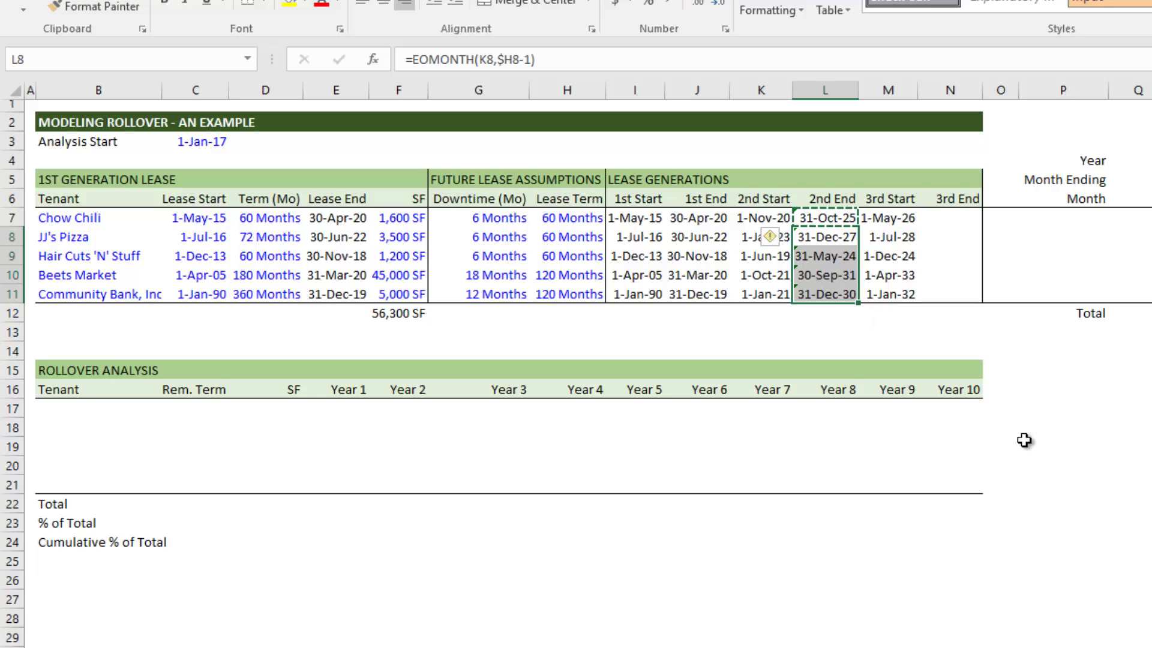
Copy the 2nd End formulas from L7:L11 to the 3rd End cells N7:N11.
key(Up)
key(Up)
key(Right)
key(Right)
key(Down)
key(Left)
key(Left)
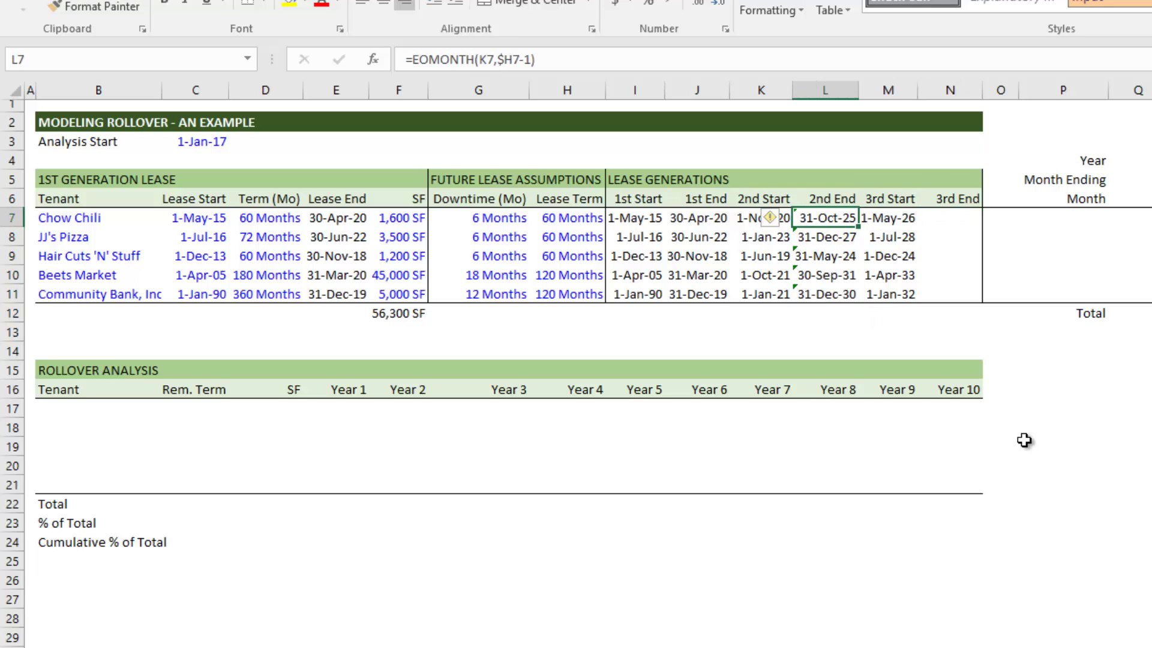
key(ctrl+shift+Down)
key(ctrl+c)
key(Right)
key(Right)
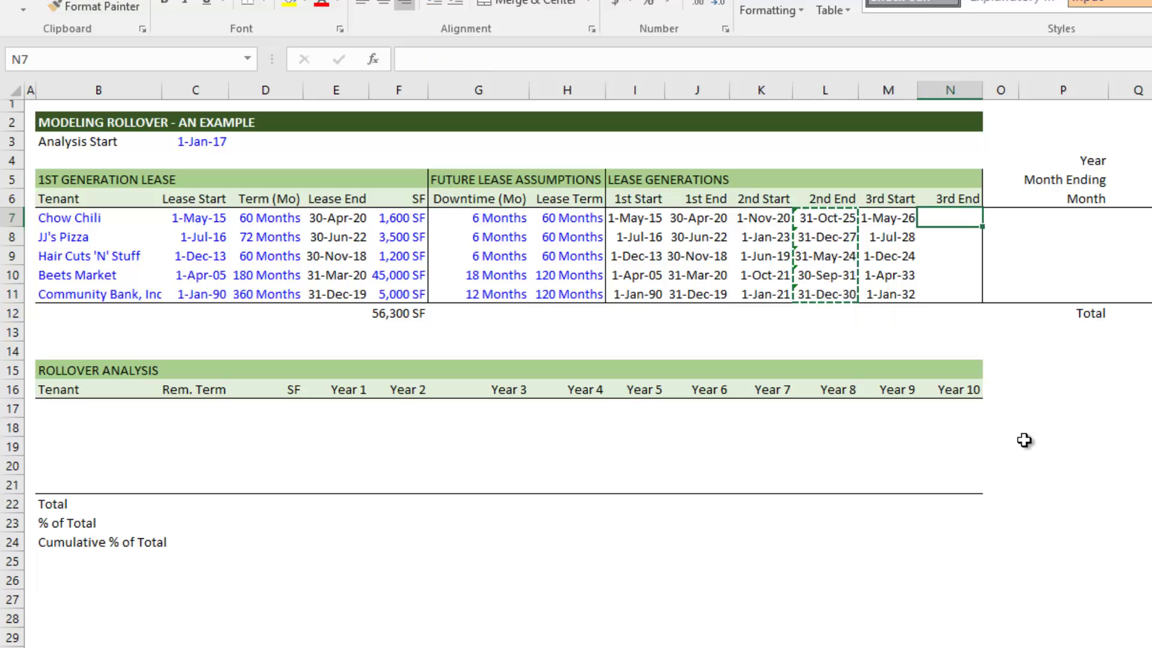
key(ctrl+v)
key(Escape)
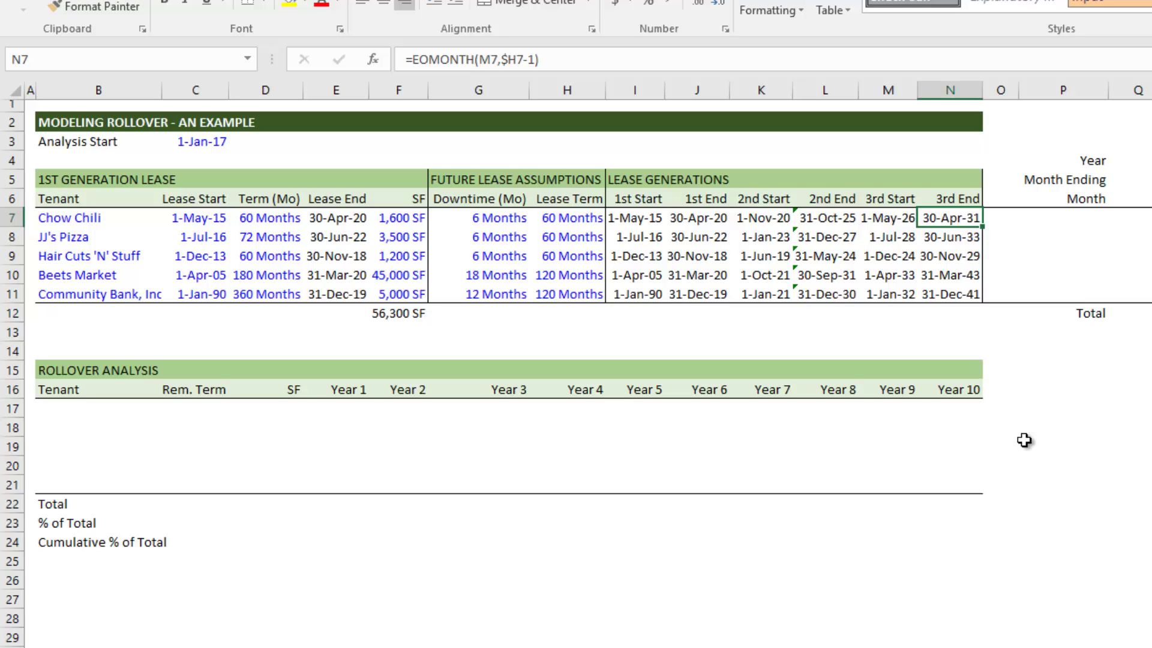
Review the start and end dates of all three lease generations in I7:N11 and their formulas.
key(Left)
key(Left)
key(Left)
key(Left)
key(Left)
key(Right)
key(Right)
key(Right)
key(Right)
key(Right)
key(Down)
key(Down)
key(Down)
key(Down)
key(Left)
key(Left)
key(Left)
key(Left)
key(Left)
key(Up)
key(Up)
key(Up)
key(Up)
key(Right)
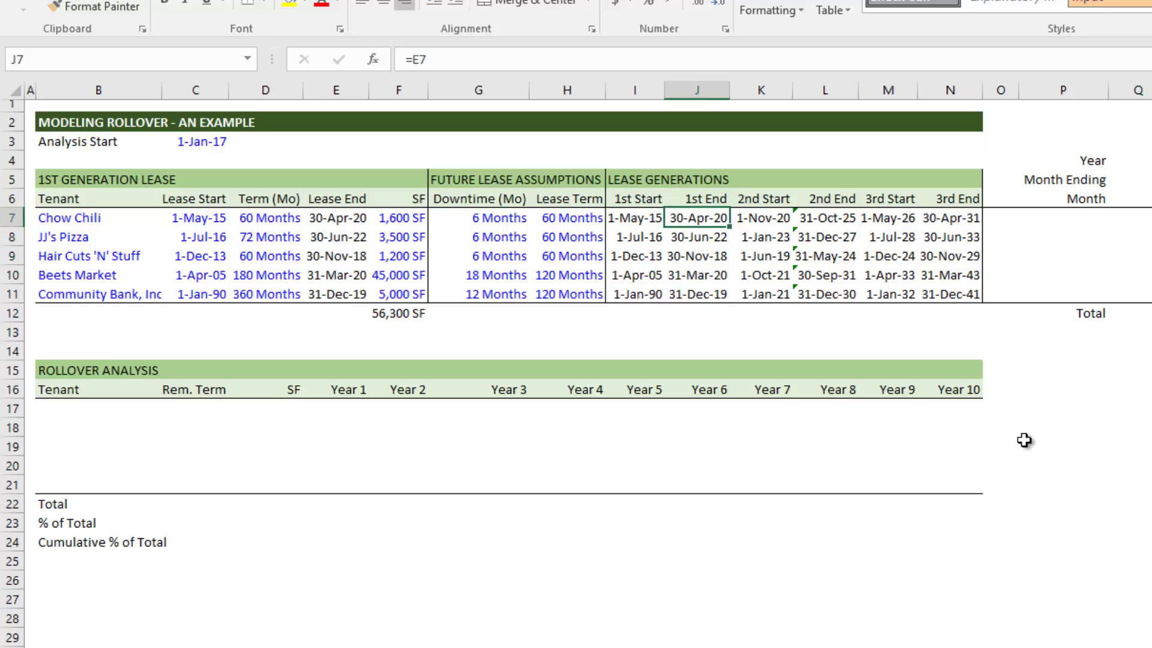
key(Right)
key(Right)
key(Right)
key(Right)
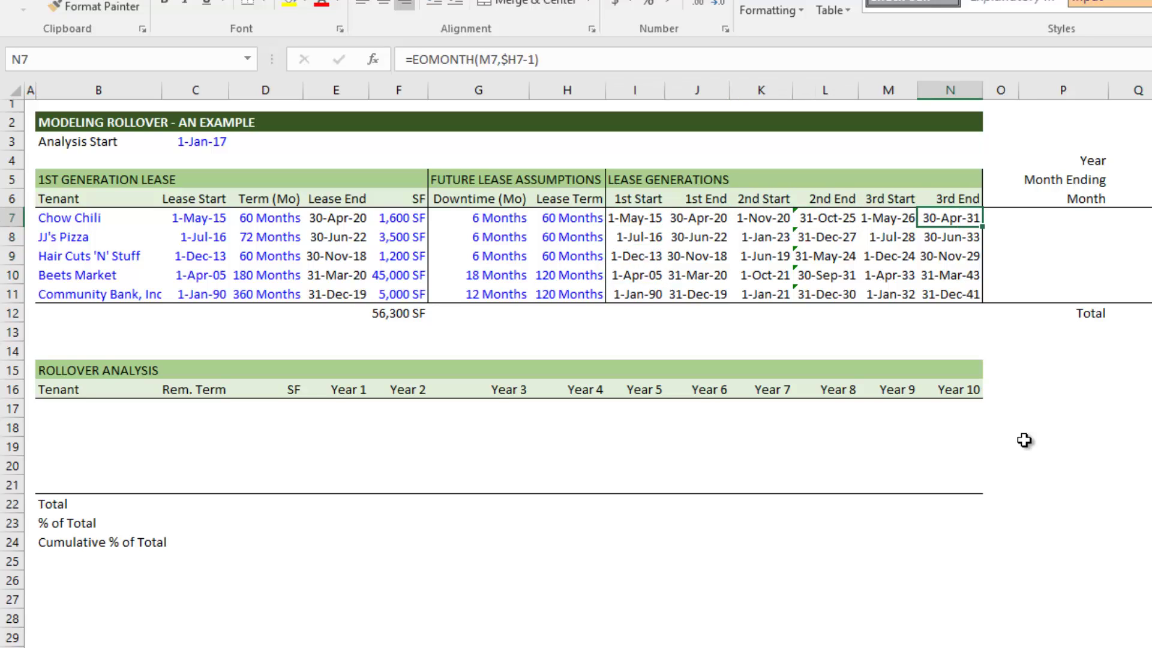
Look over the empty monthly schedule area starting at column Q, beside the Year, Month Ending and Month labels.
key(Right)
key(Right)
key(Right)
key(Up)
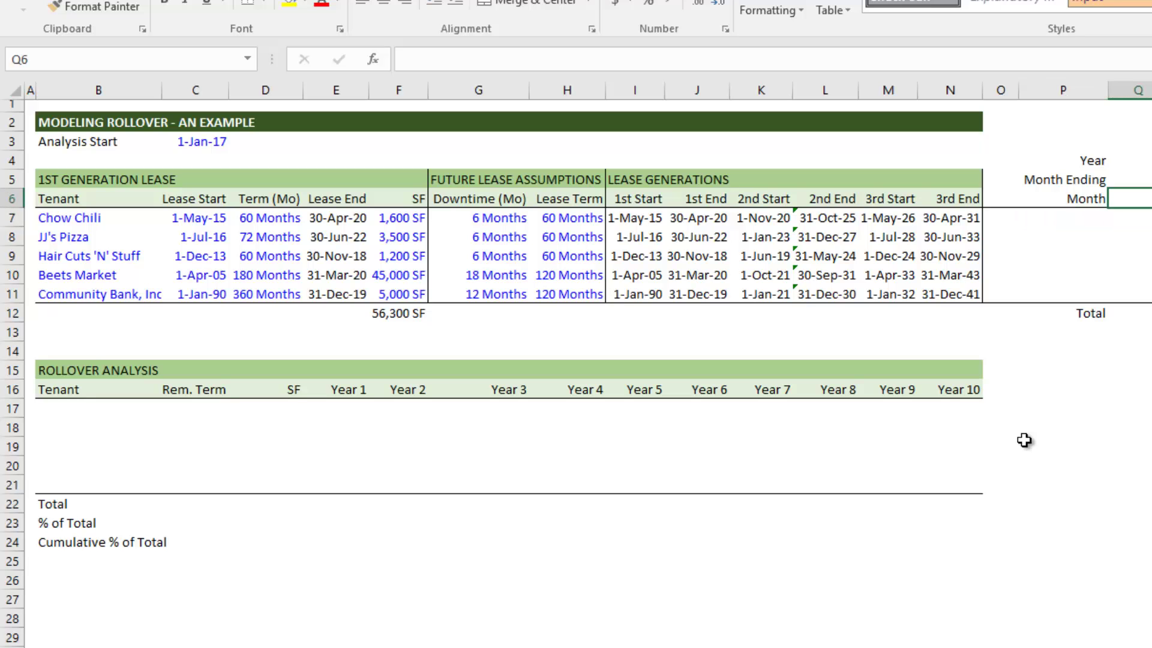
key(Left)
key(Left)
key(Down)
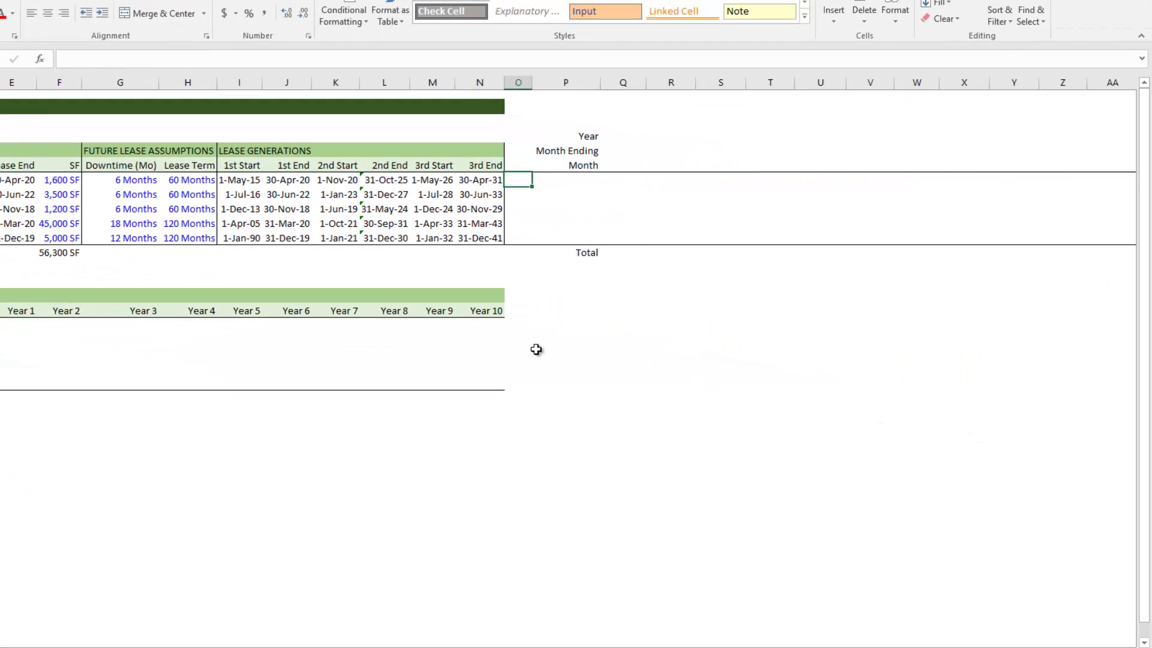
key(Right)
key(Right)
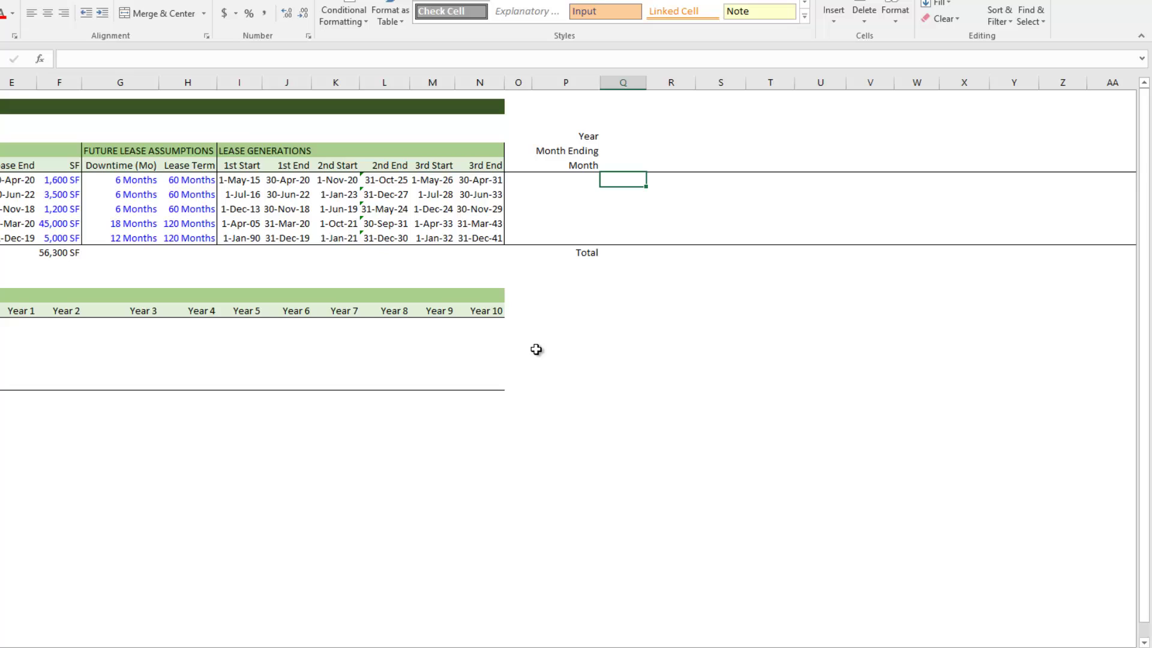
key(Up)
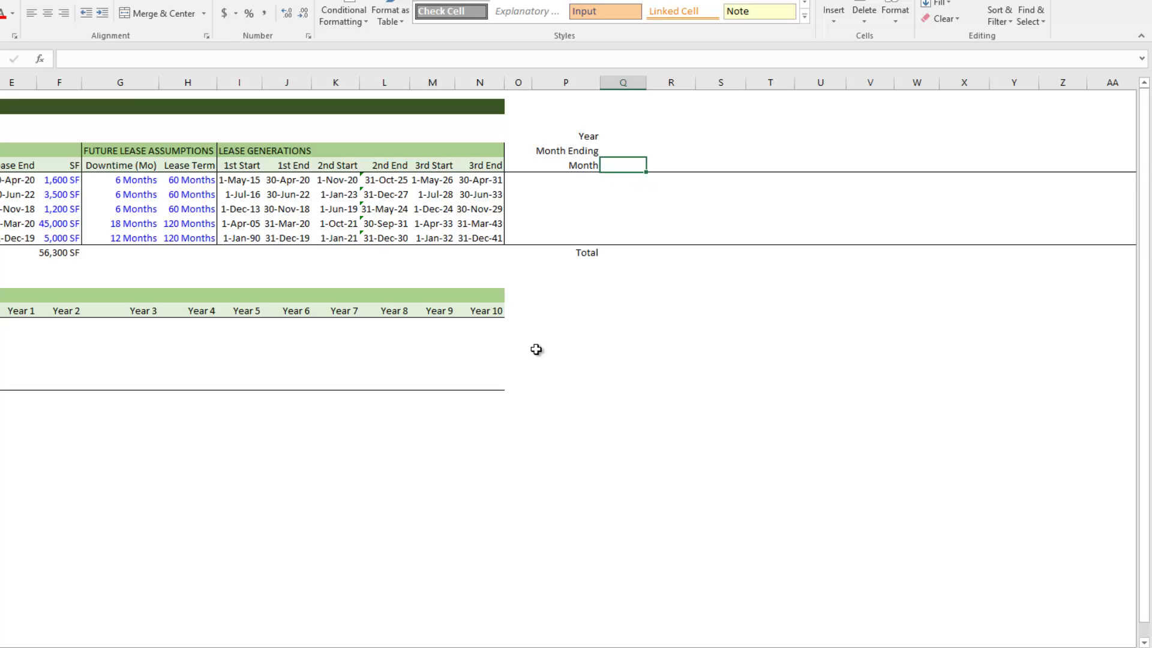
key(Right)
key(Right)
key(Left)
key(Left)
key(Down)
key(Down)
key(Up)
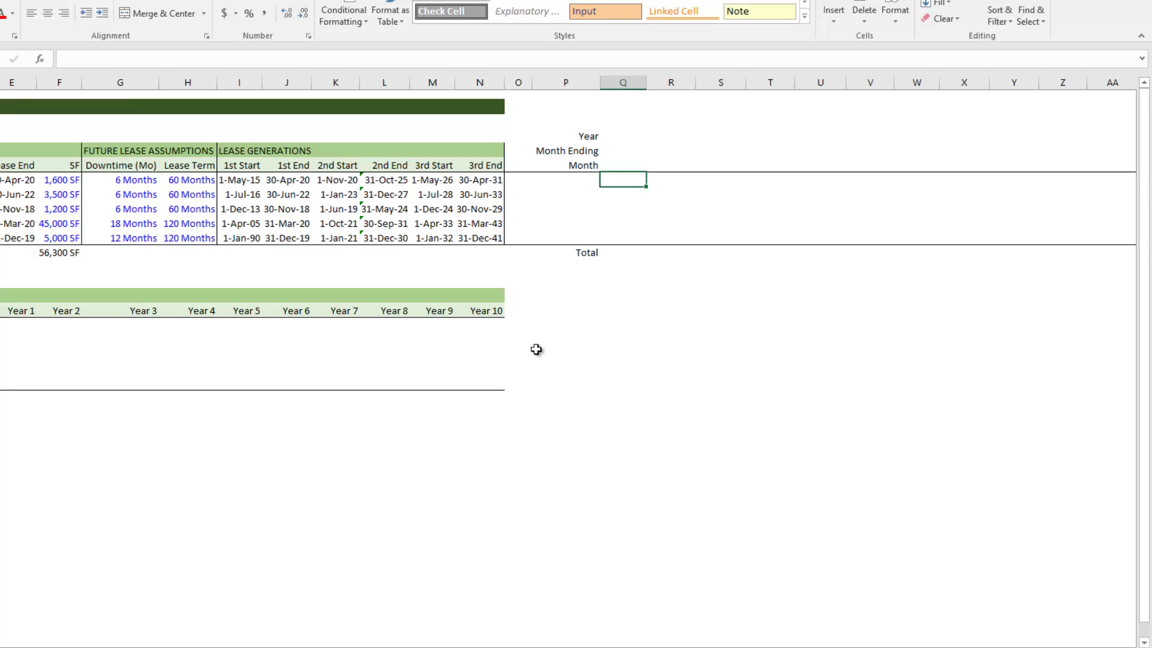
Enter 1 as the first month in Q6 and check the custom number format "Month" 0 on R6.
key(Up)
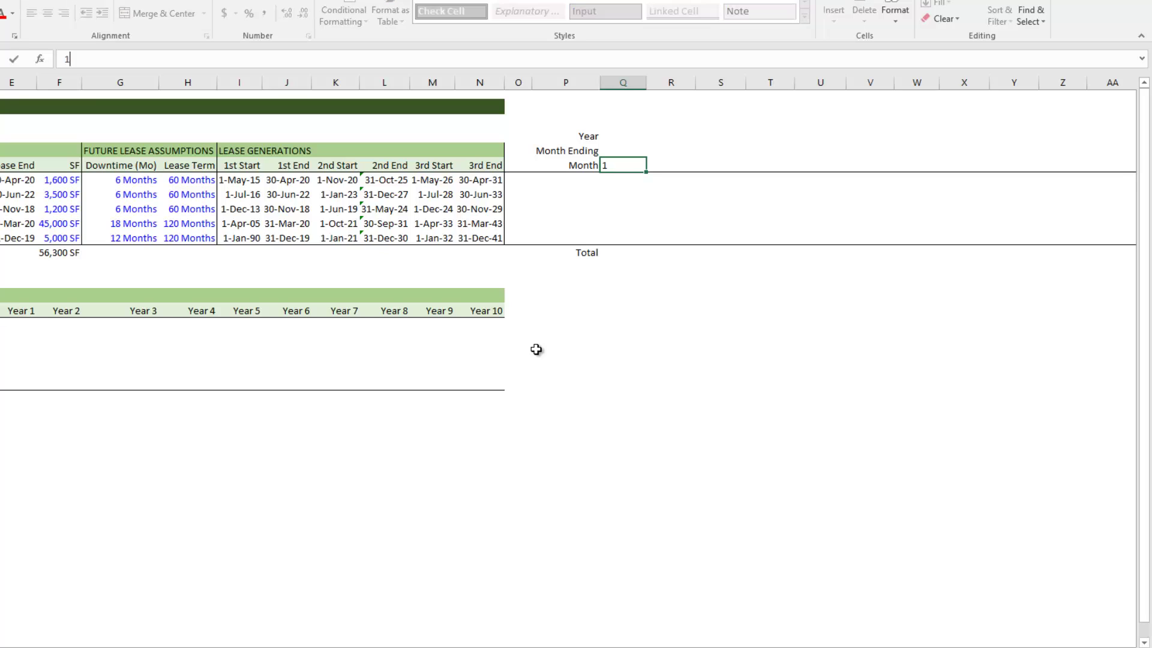
text(1)
key(Right)
key(Left)
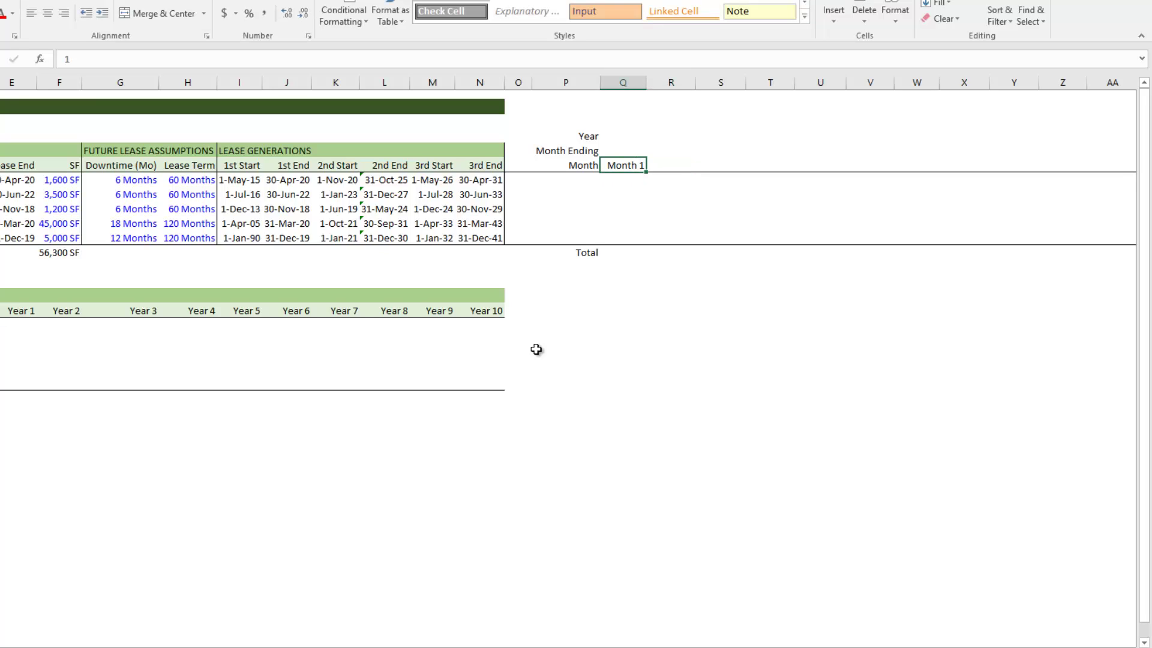
key(Right)
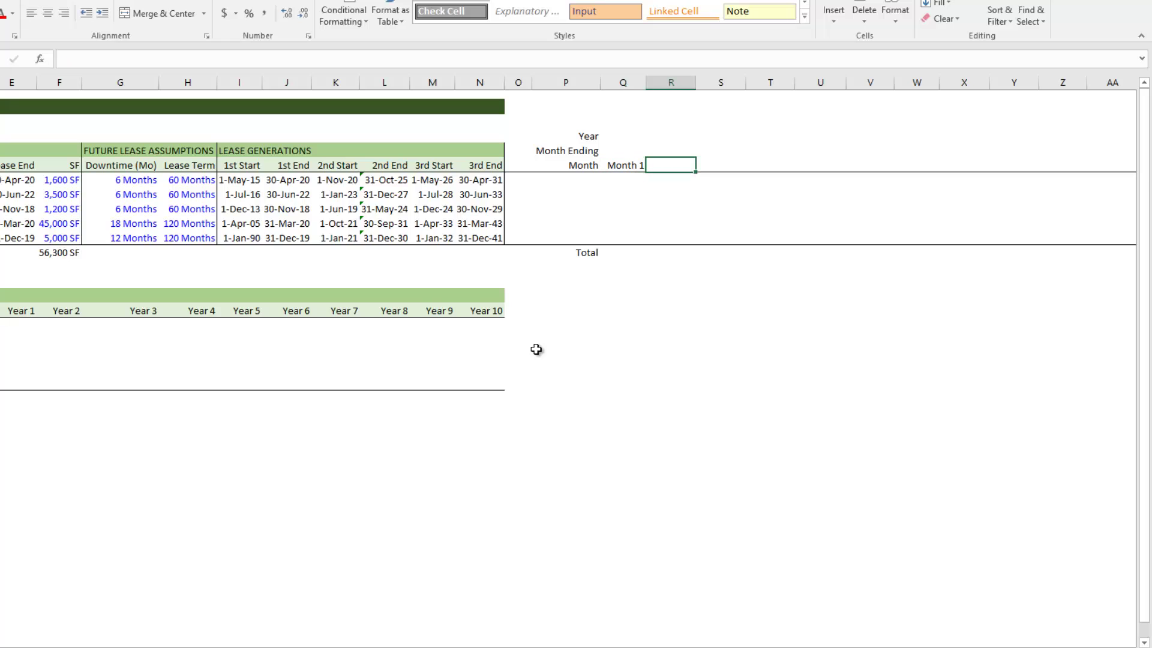
key(ctrl+1)
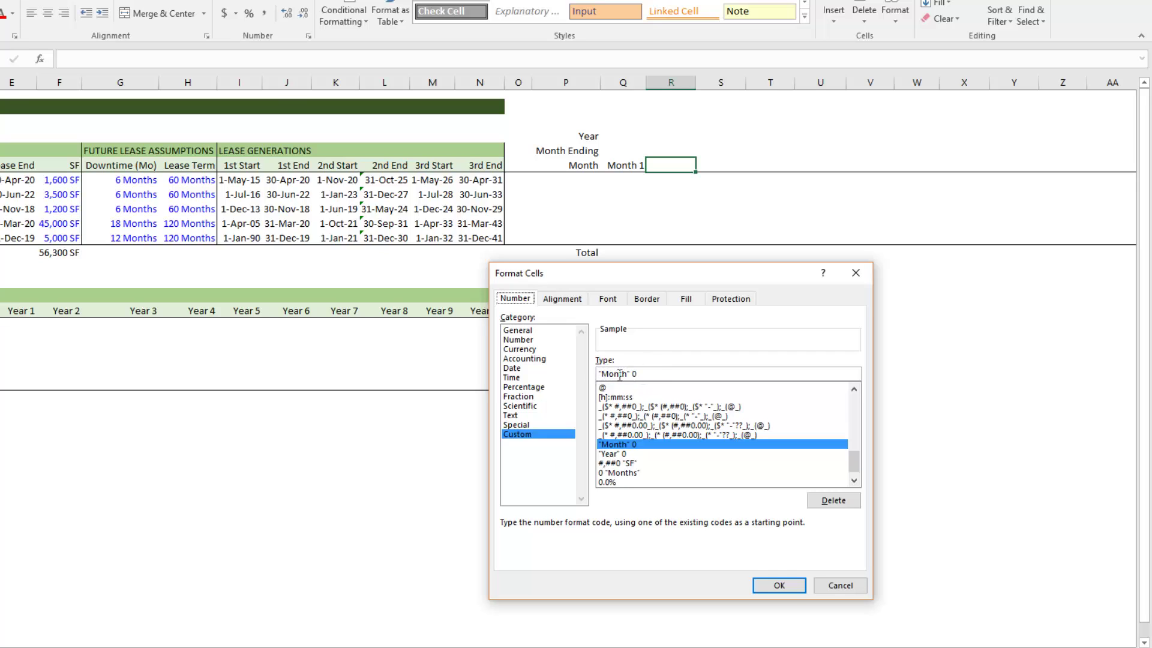
key(Return)
key(Left)
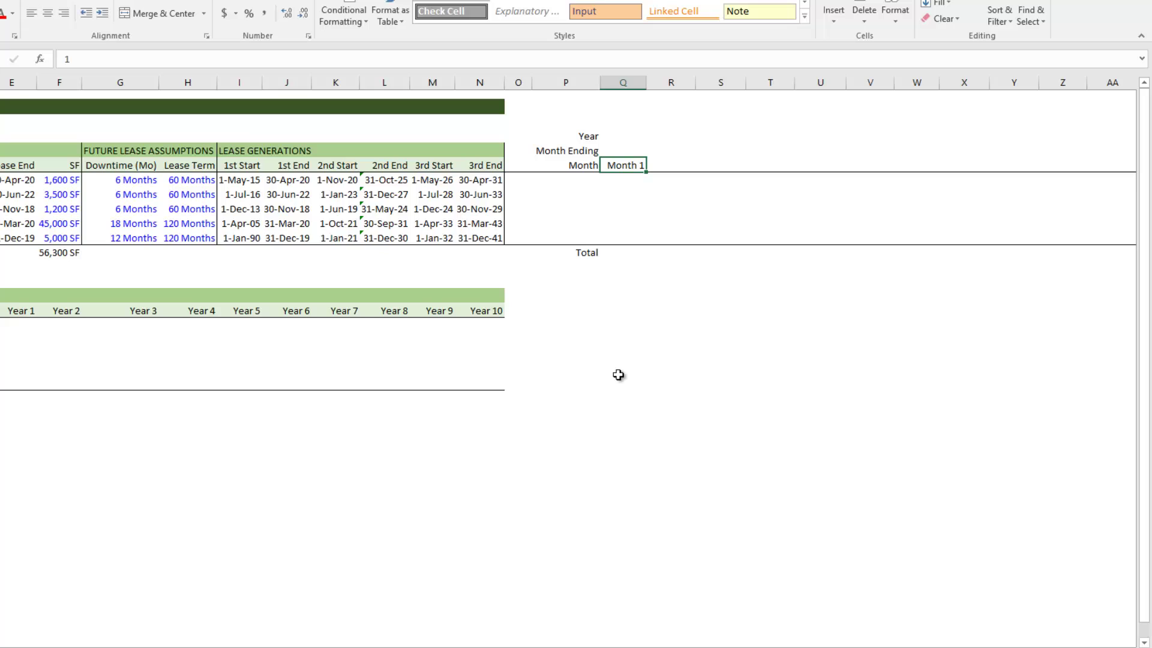
Calculate the second month in R6 from the first month with the formula =Q6+1.
key(Right)
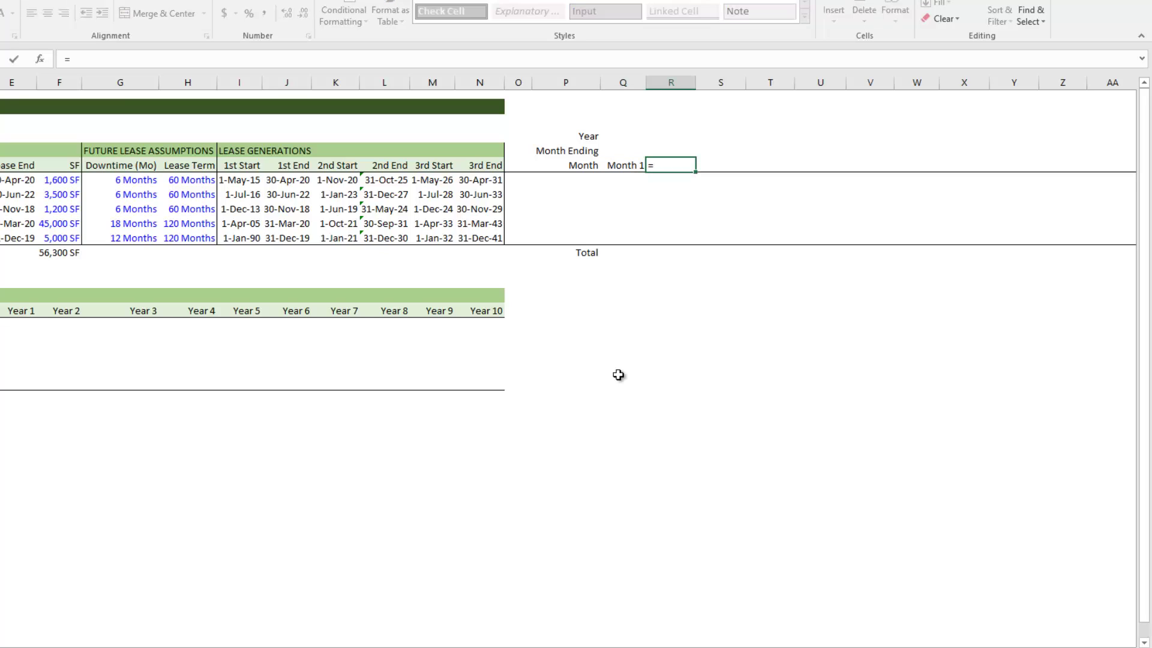
key(Left)
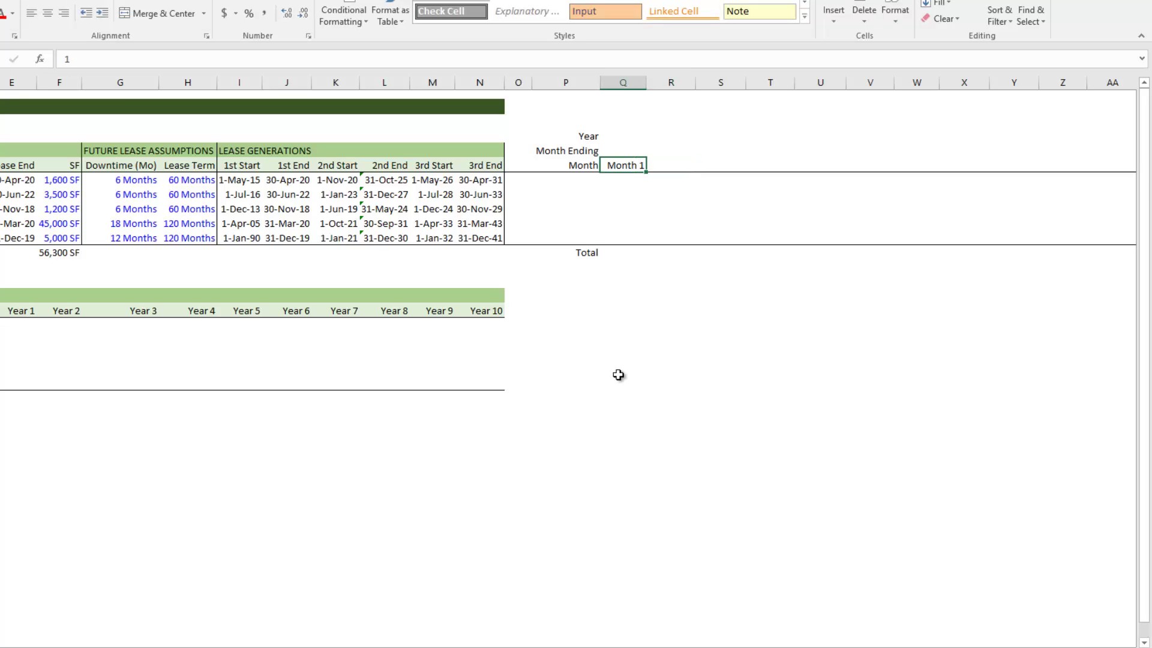
key(Right)
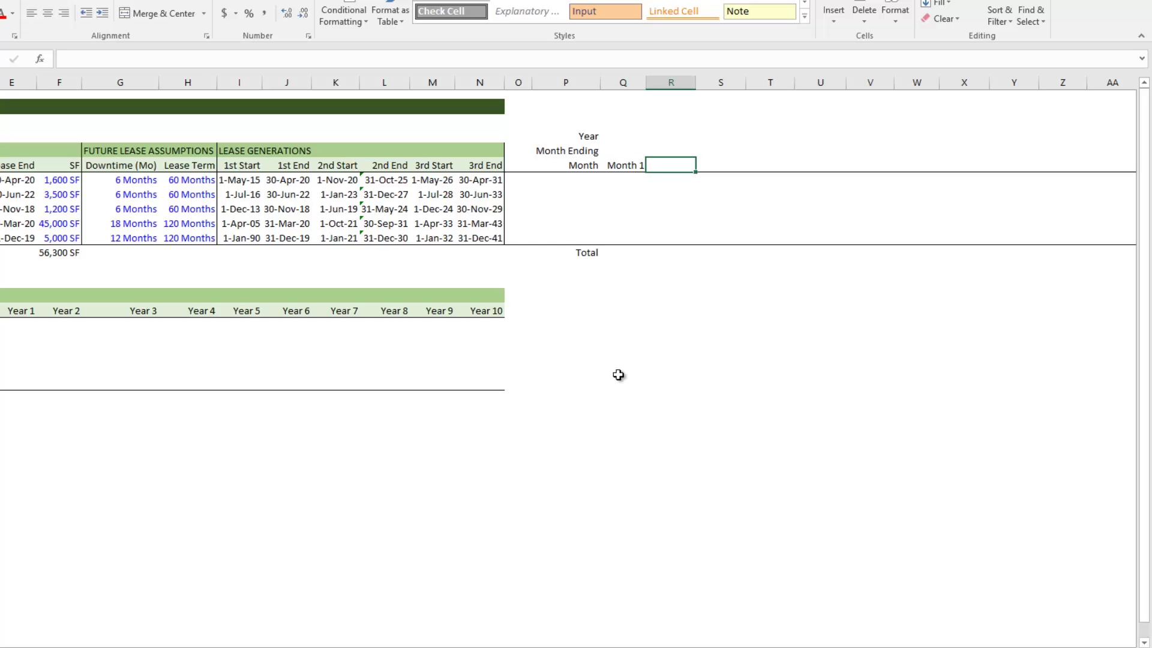
text(=)
key(Left)
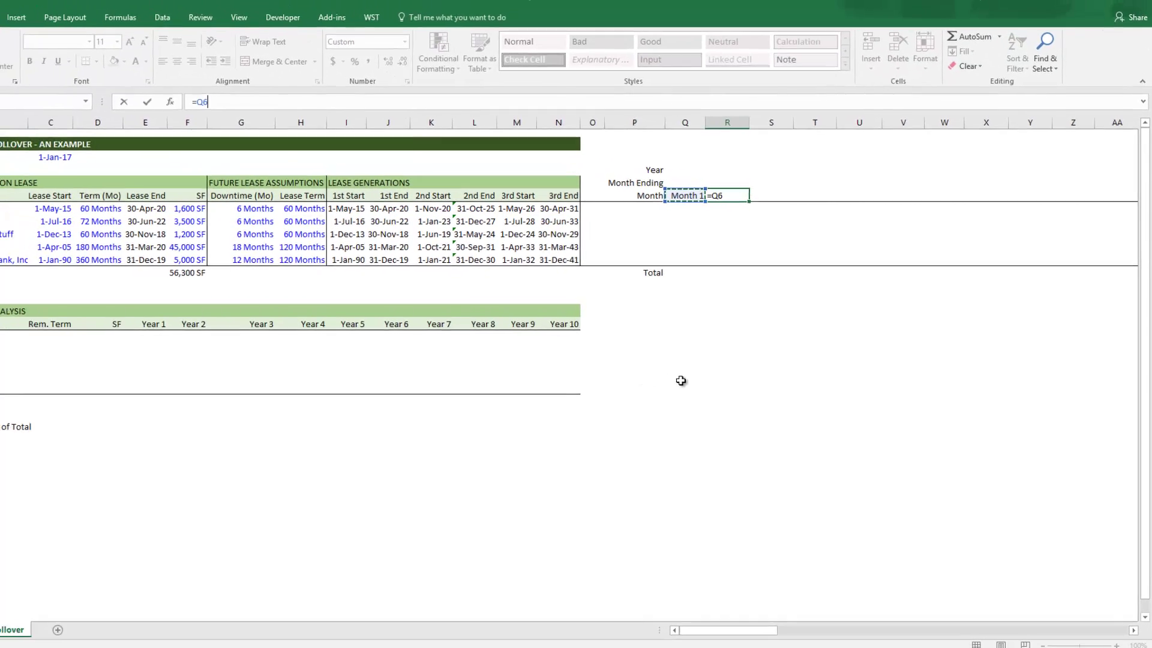
key(ctrl+Return)
Copy the month formula from R6 across S6:EF6 to extend the Month row to Month 120.
key(ctrl+c)
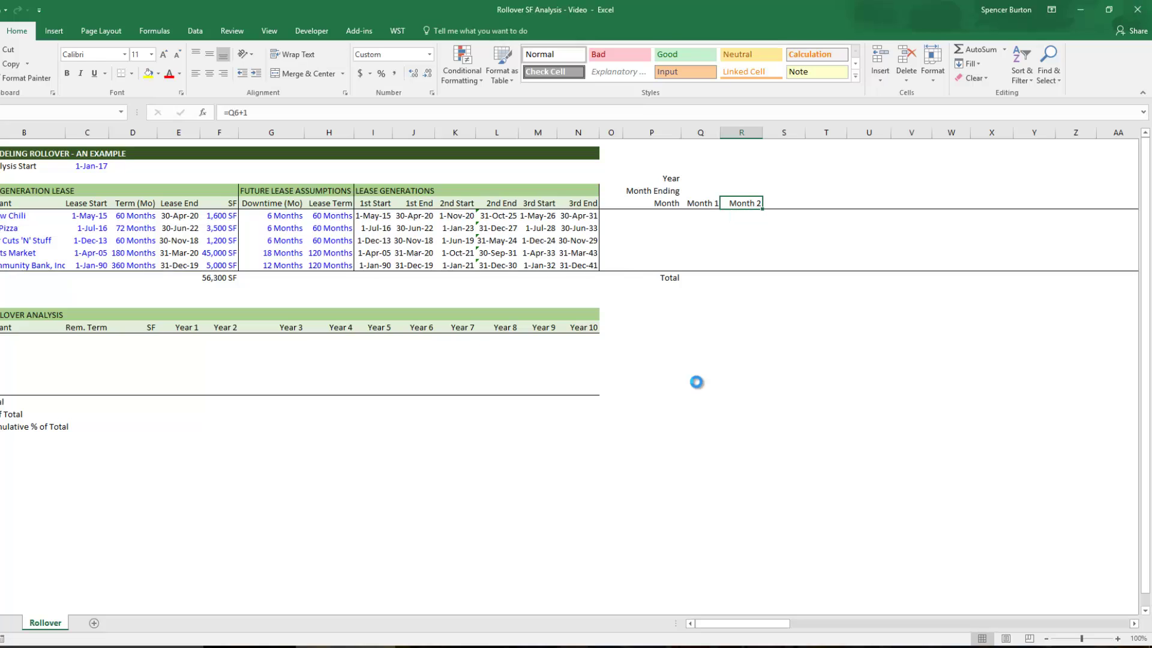
key(Right)
key(ctrl+shift+Right)
key(shift+Left)
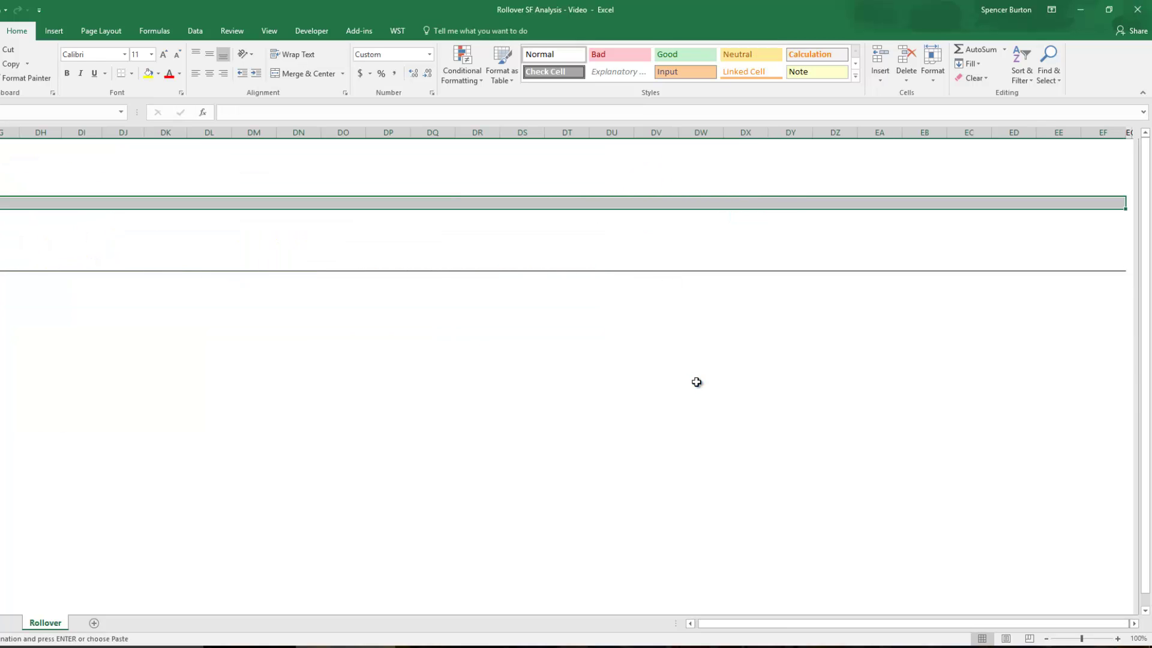
key(Left)
key(Left)
key(Left)
key(Left)
key(Right)
key(Right)
key(Right)
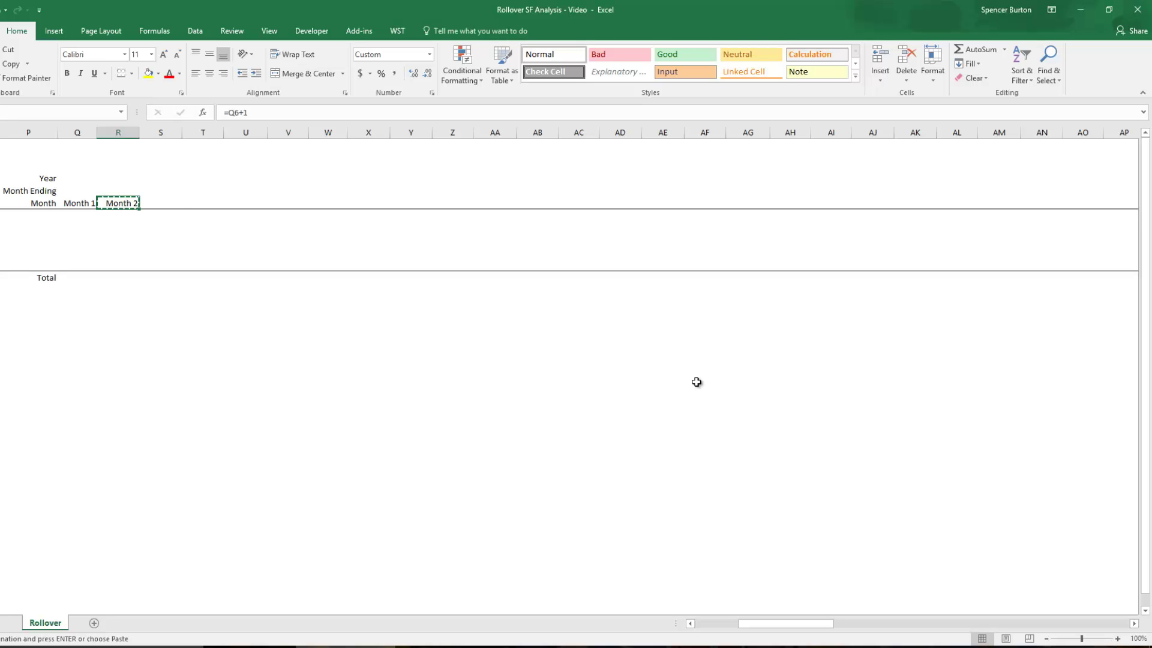
key(Right)
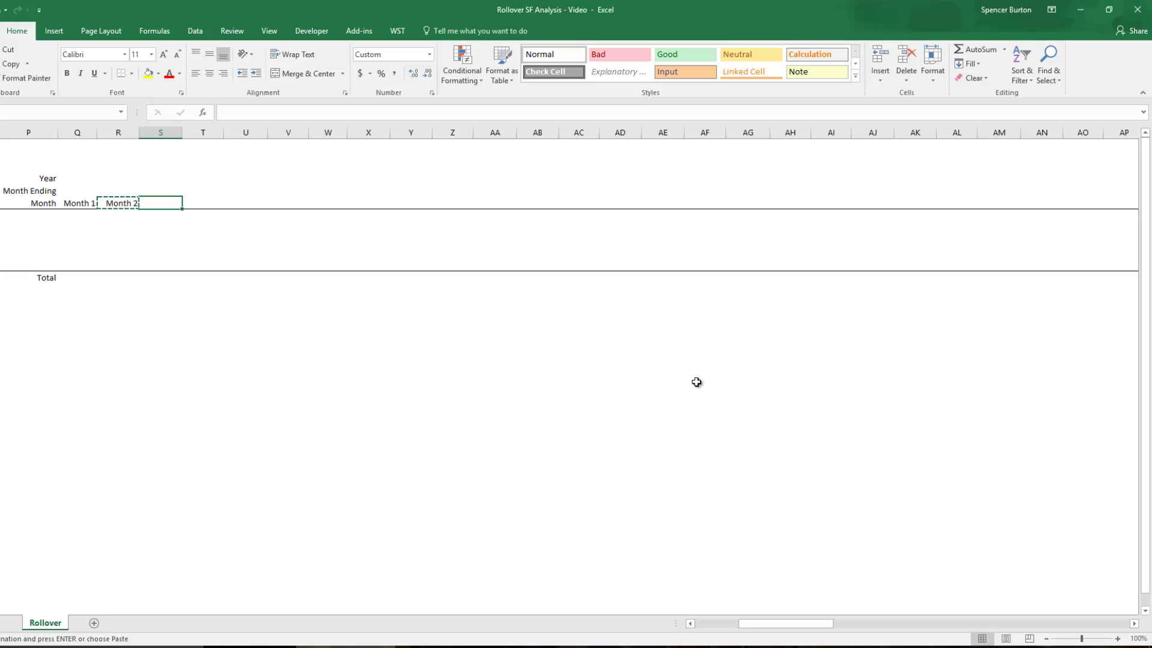
key(ctrl+shift+Right)
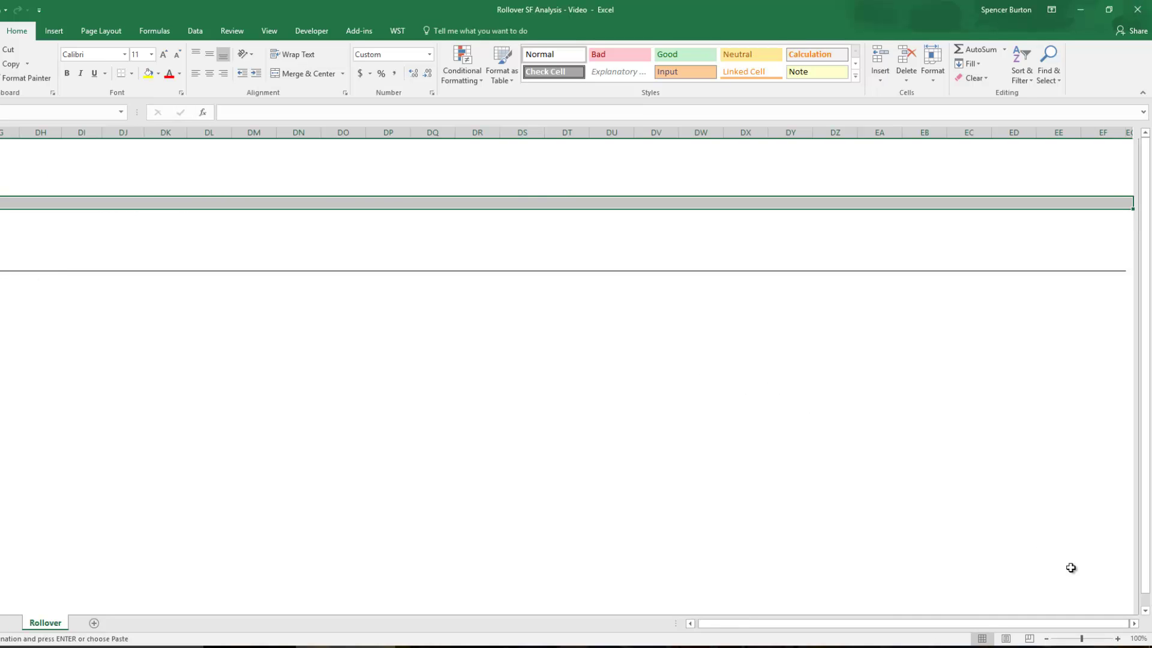
click(1134, 624)
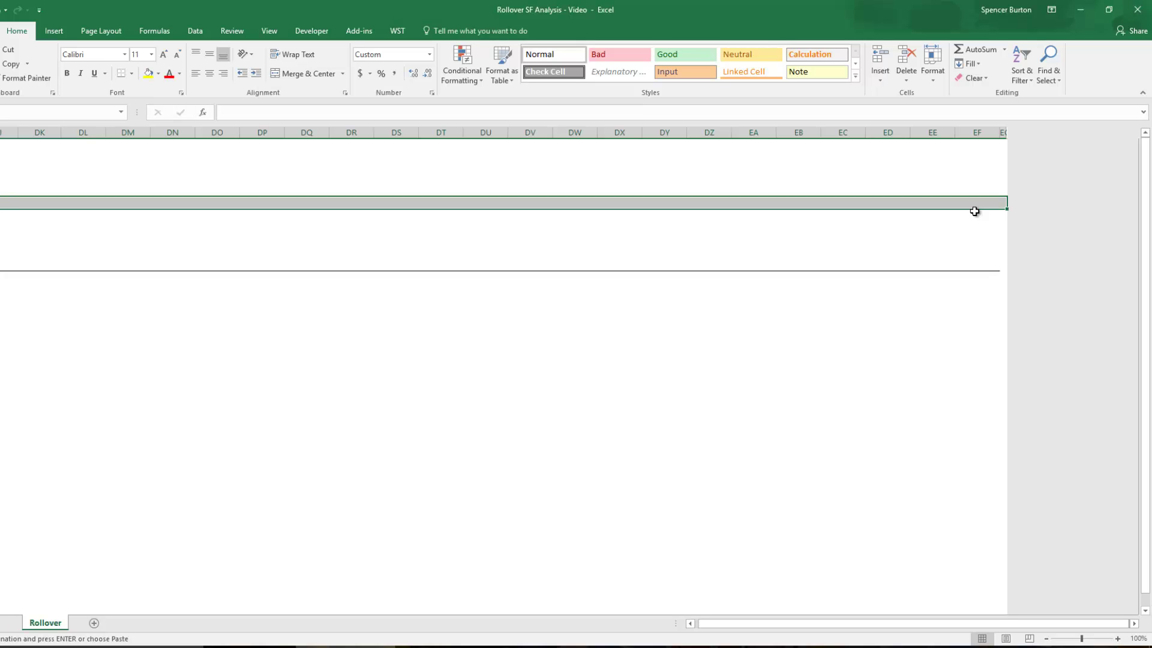
key(shift+Left)
key(ctrl+shift+Left)
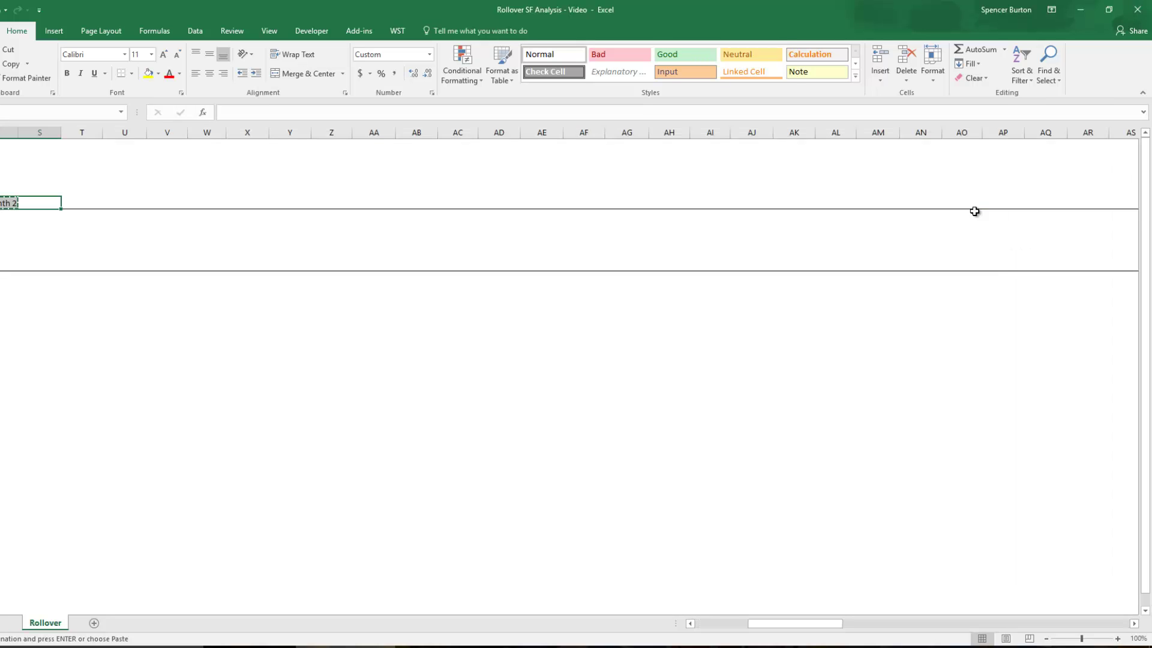
key(ctrl+shift+Right)
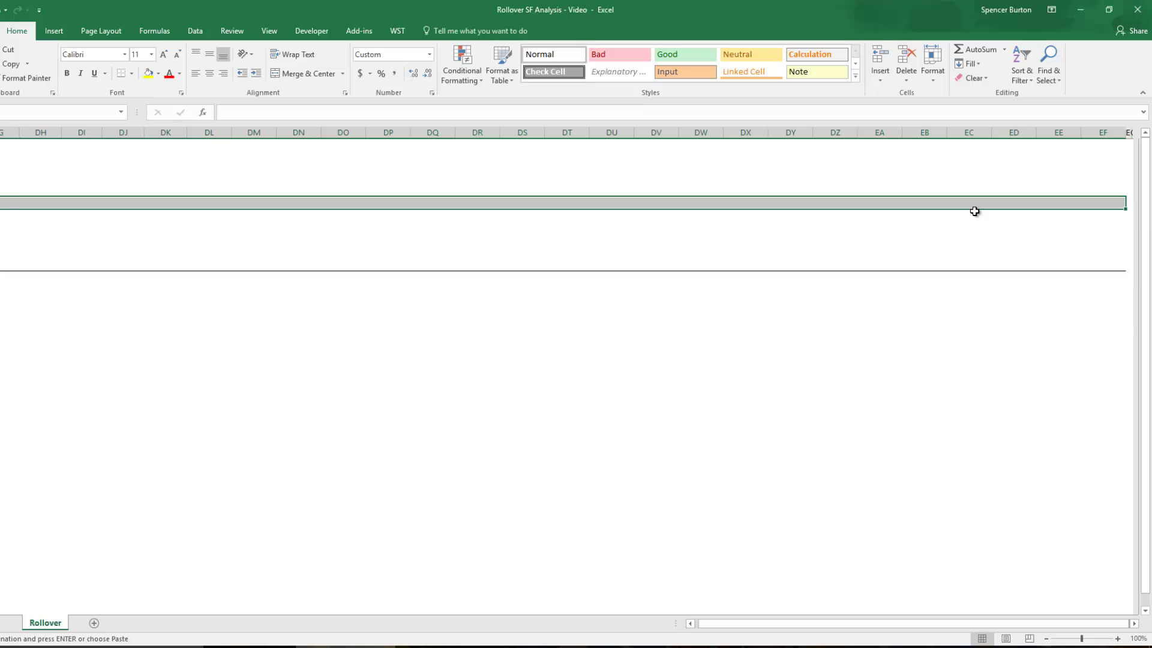
key(Return)
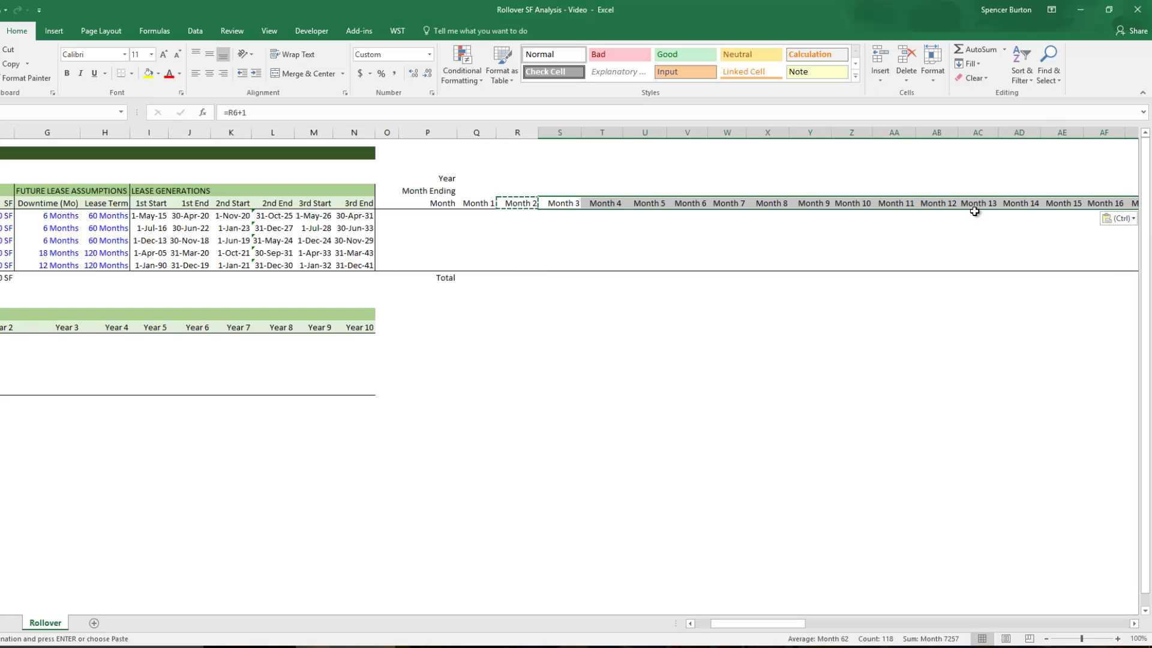
Check both ends of the Month row, from Month 1 in Q6 to Month 120 in EF6.
key(ctrl+Right)
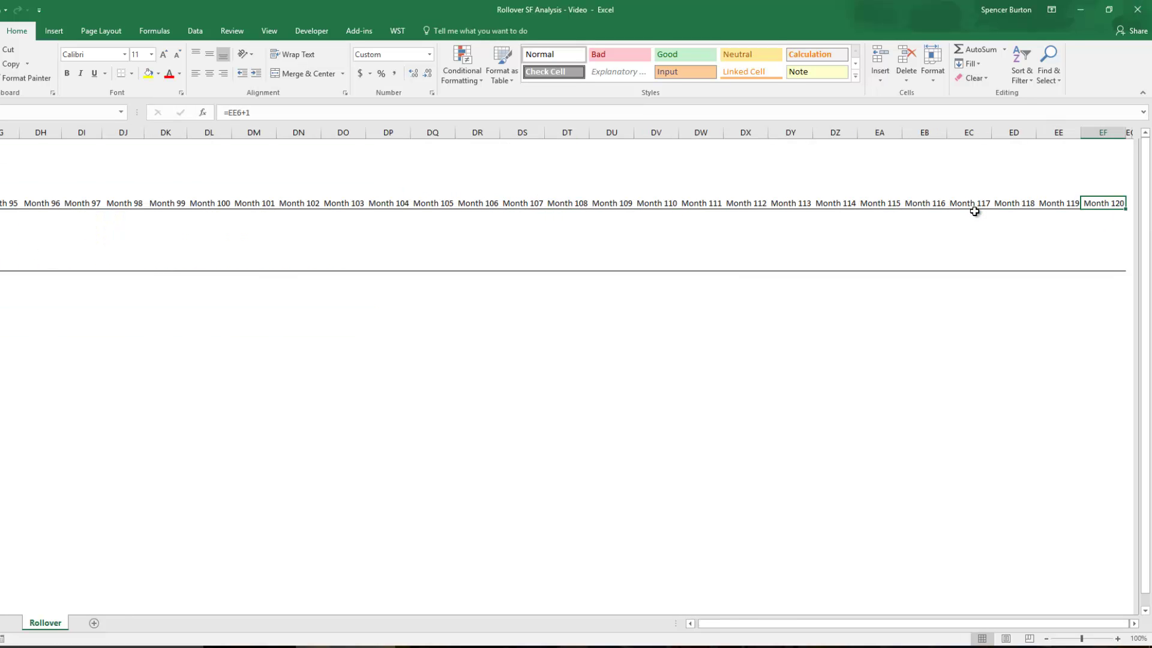
key(ctrl+Left)
key(ctrl+Right)
key(ctrl+Left)
key(ctrl+Left)
key(Right)
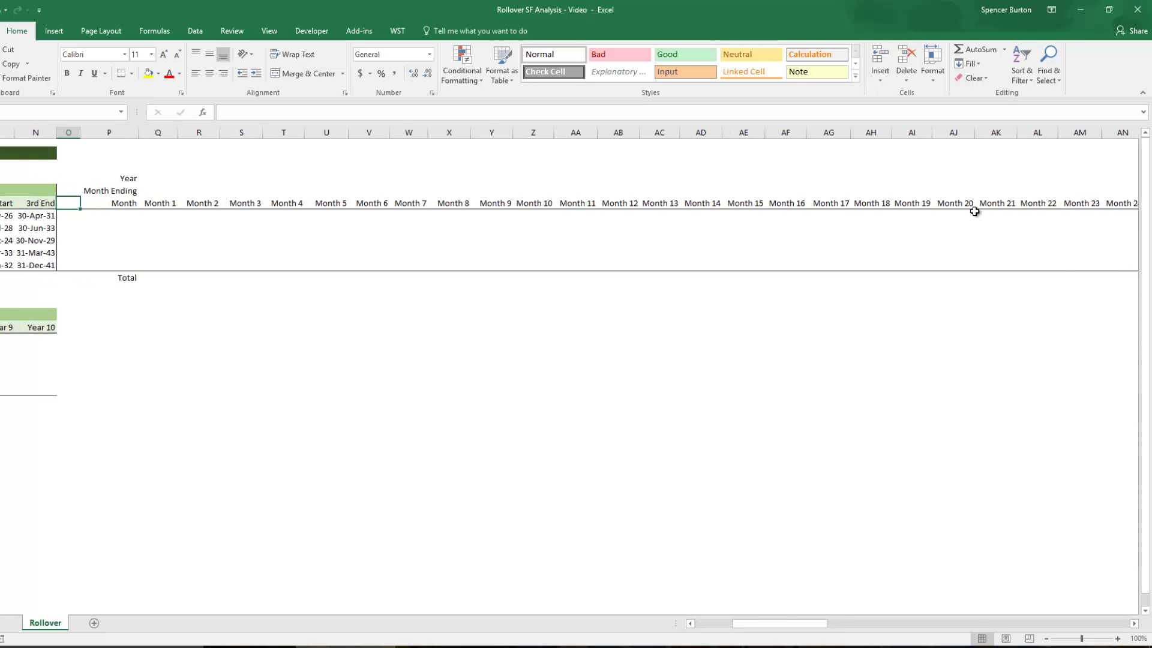
key(Right)
key(Right)
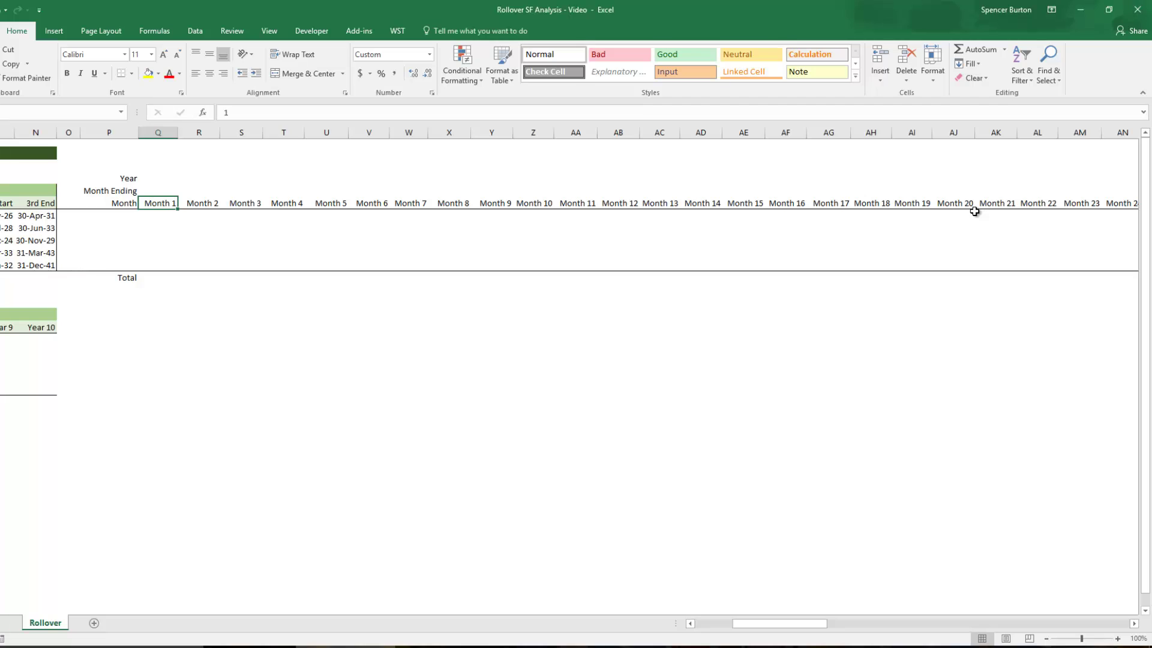
key(ctrl+Right)
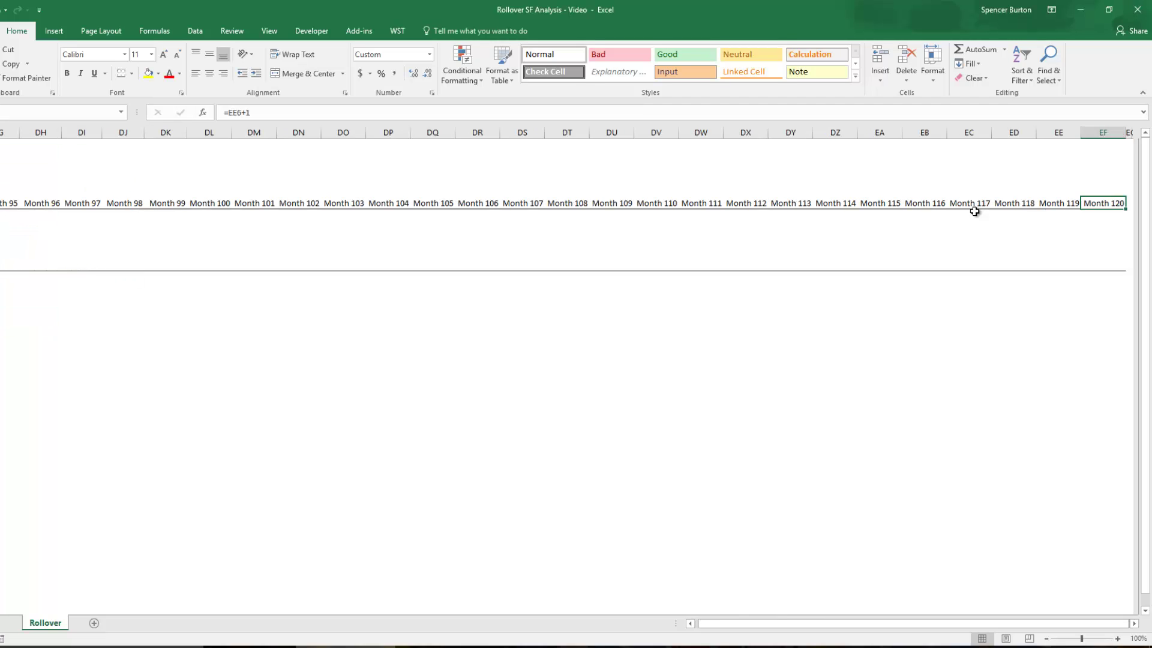
key(ctrl+Left)
key(ctrl+Left)
key(Left)
key(Left)
key(Left)
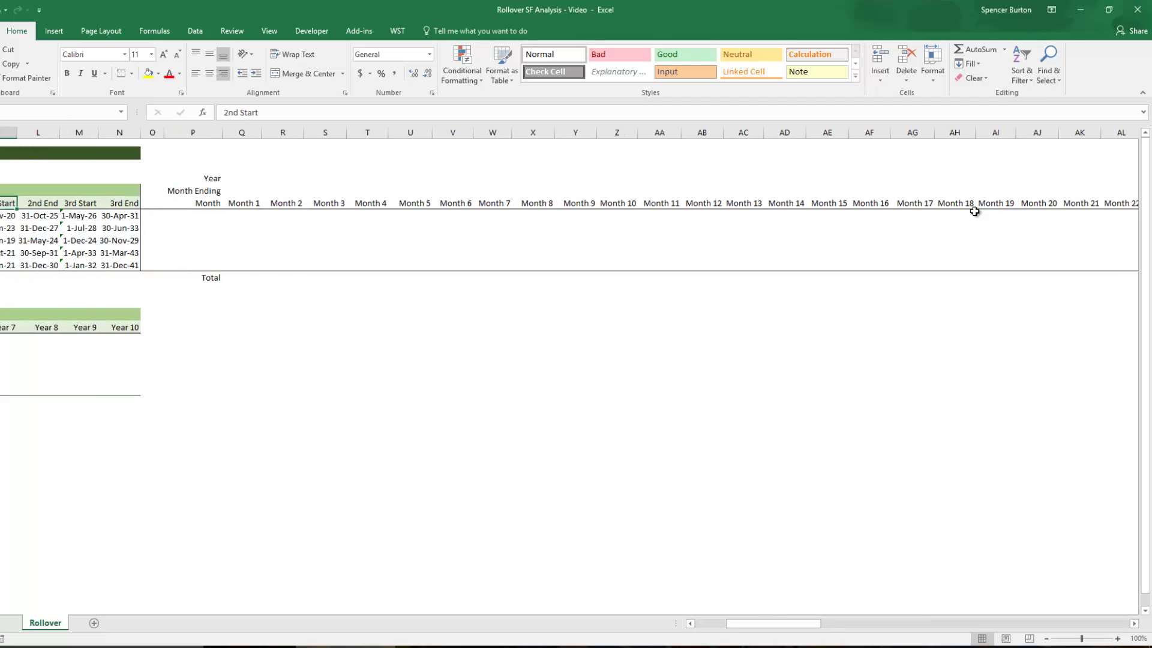
Examine the Month Ending row label in P5 and the empty first cell of that row, Q5.
key(Up)
key(Right)
key(Right)
key(Right)
key(Right)
key(Right)
key(Right)
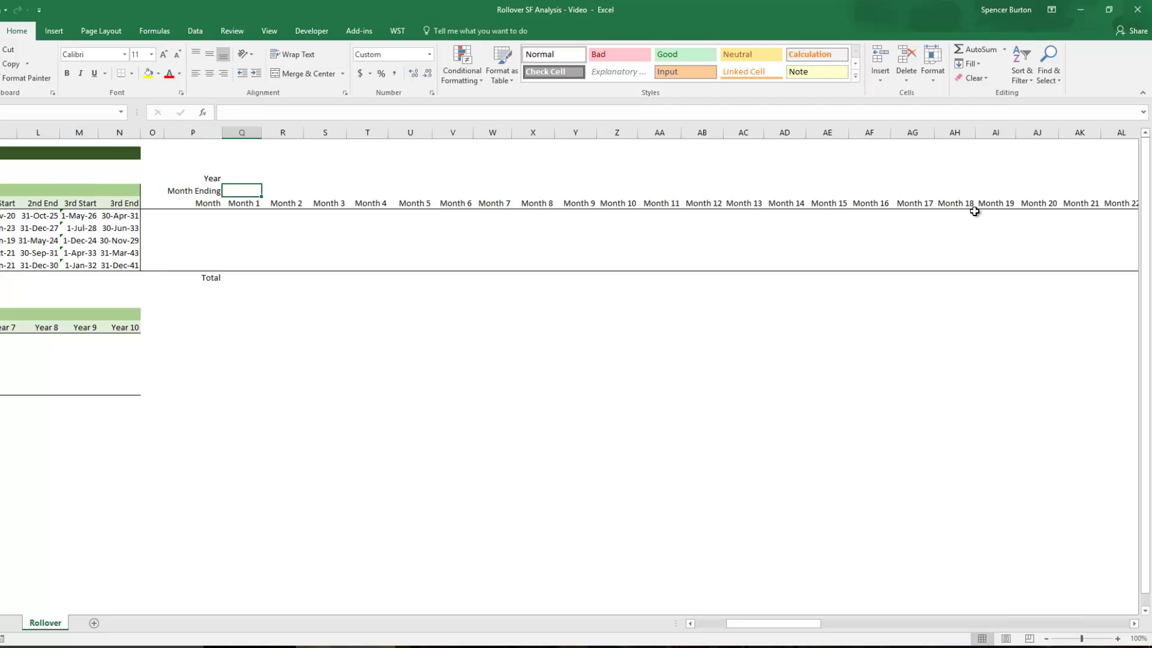
key(Left)
key(Left)
key(Left)
key(Left)
key(Left)
key(Left)
key(Left)
key(Left)
key(Left)
key(Left)
key(Left)
key(Left)
key(Left)
key(Left)
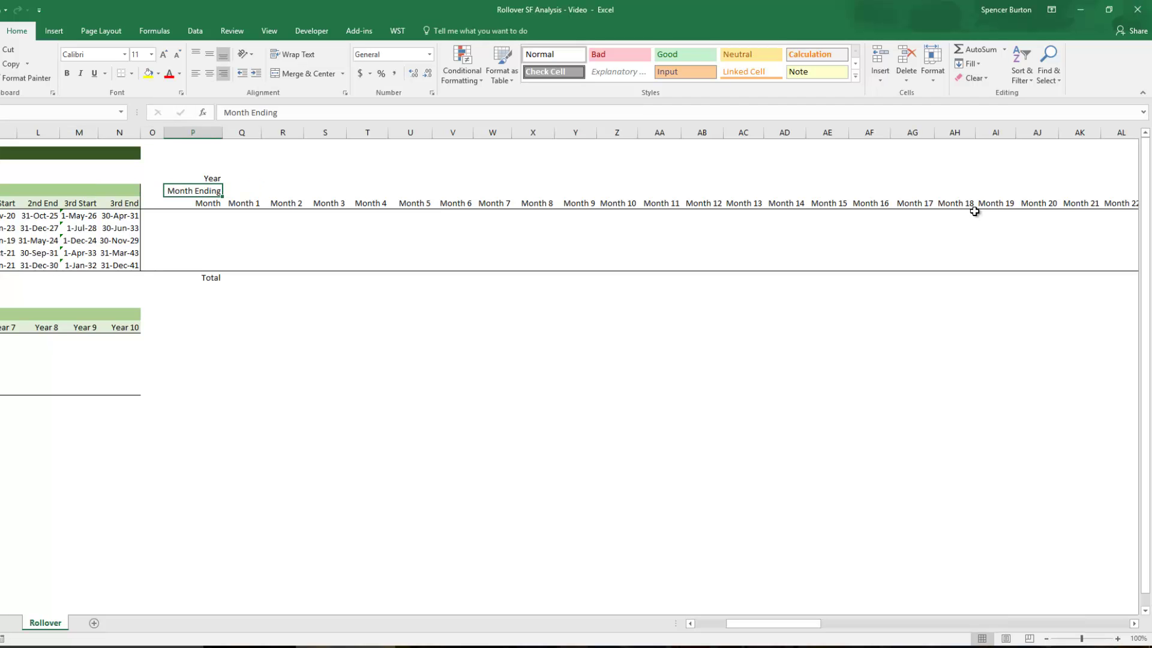
key(Right)
key(Right)
key(Right)
key(Right)
key(Right)
key(Right)
key(Right)
key(Right)
key(Right)
key(Right)
key(Right)
key(Right)
key(Right)
key(Right)
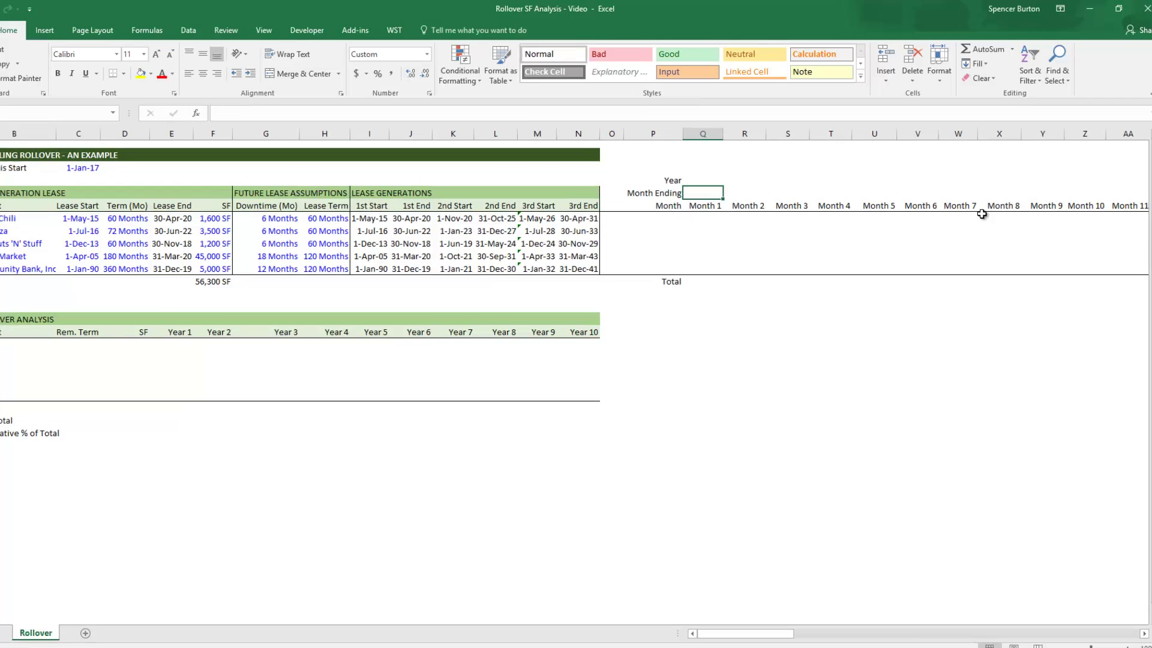
Build the first Month Ending formula in Q5 with EOMONTH, using the absolute analysis start date $C$3 and the month number in Q6.
text(=eomon)
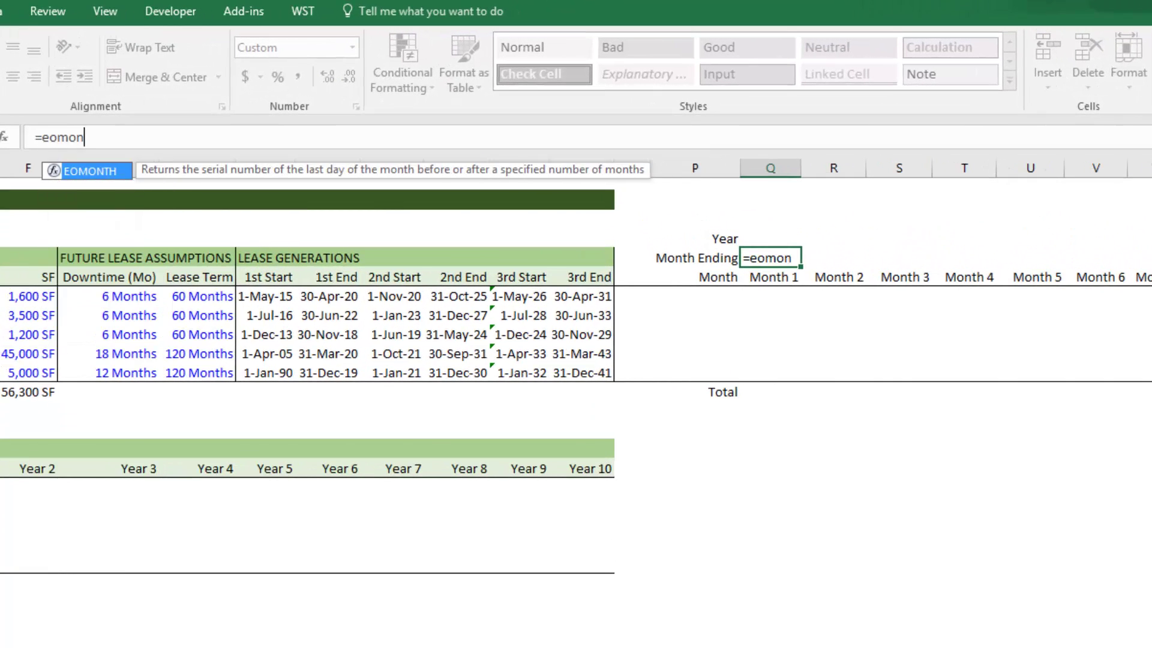
key(Tab)
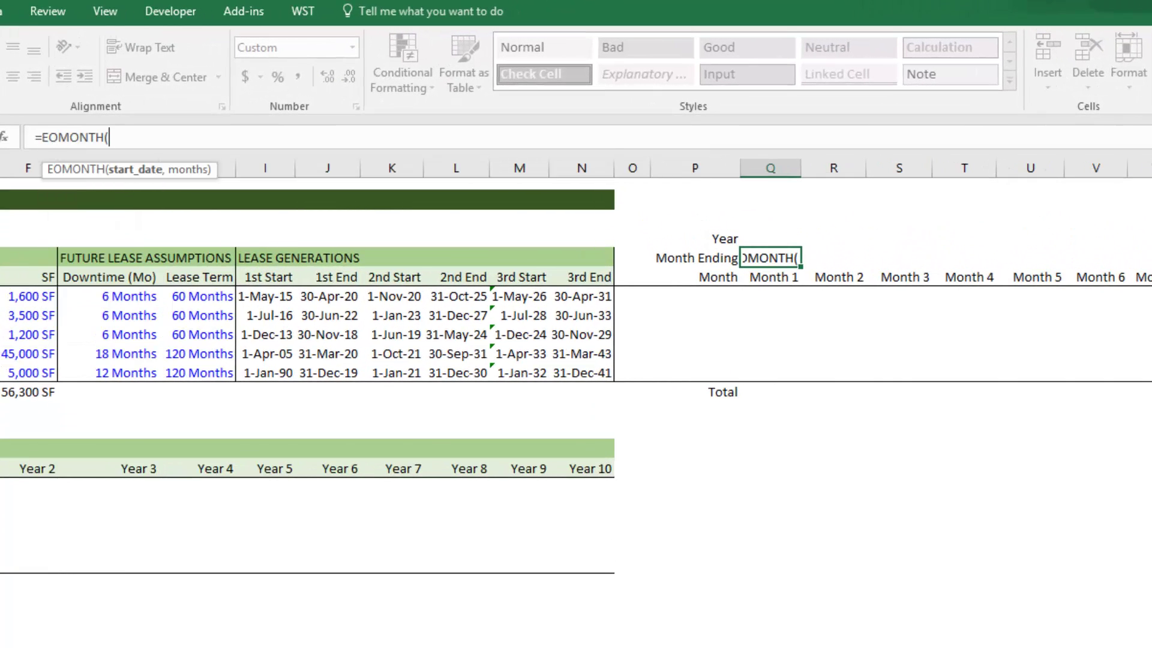
key(Up)
key(Left)
key(Left)
key(Left)
key(Left)
key(Left)
key(Left)
key(Left)
key(Left)
key(Left)
key(Left)
key(Left)
key(Left)
key(Left)
key(Left)
key(Up)
key(F4)
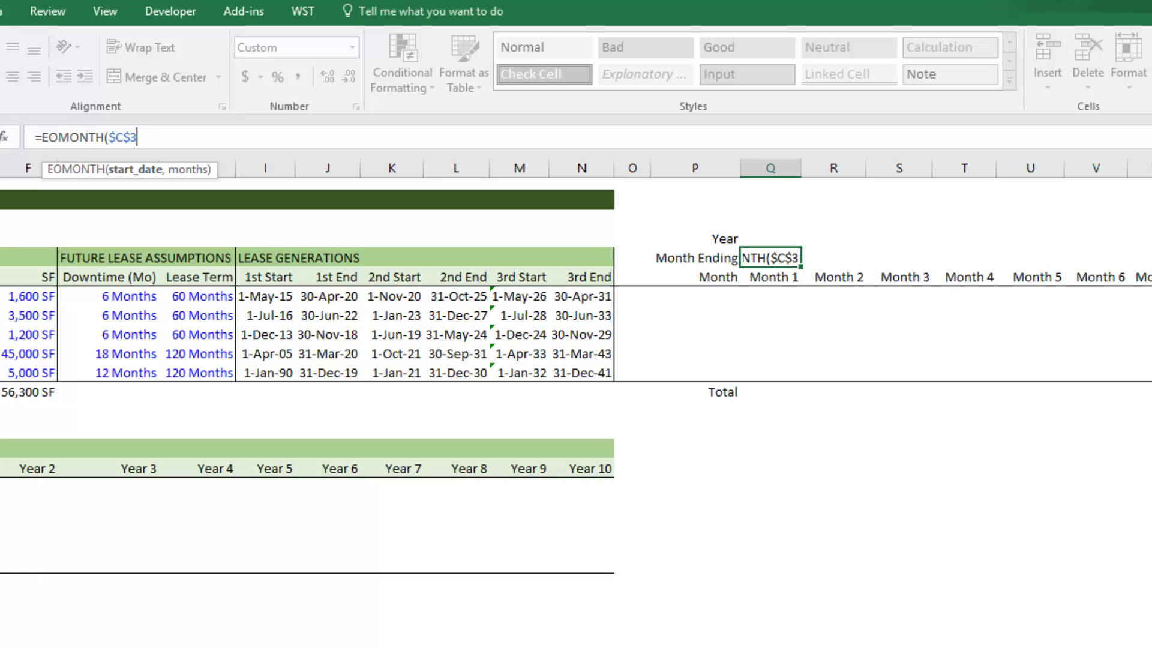
text(,)
key(Down)
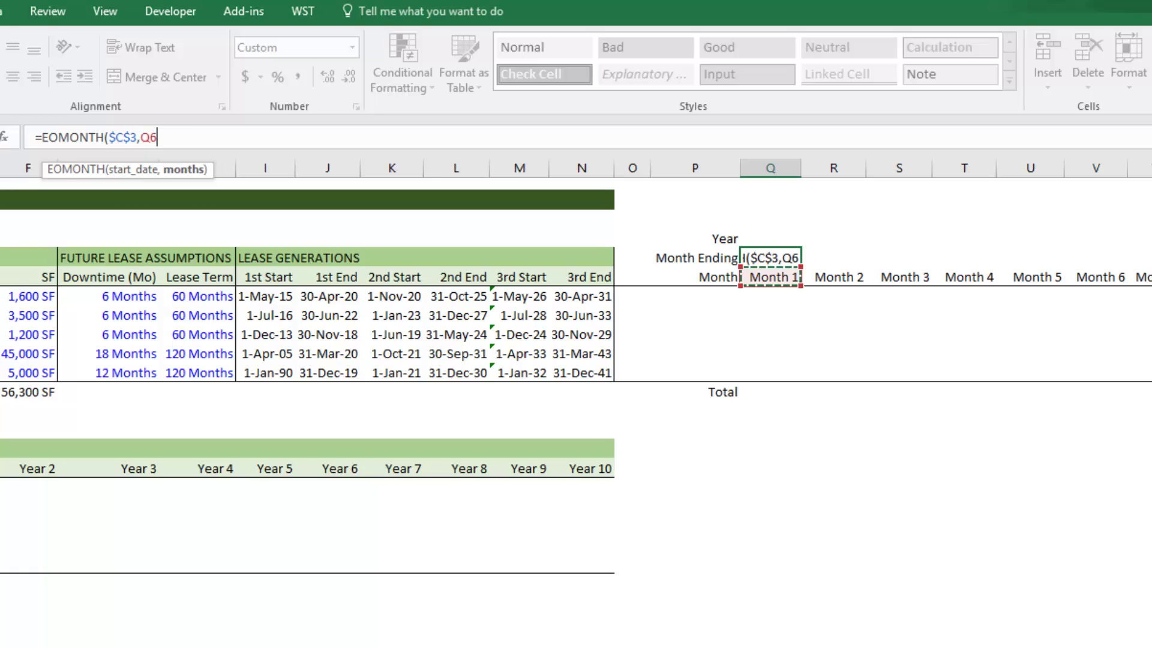
Complete the Month Ending formula for Month 1 in Q5 as =EOMONTH($C$3,Q6-1), and check the start date it references.
text(-1))
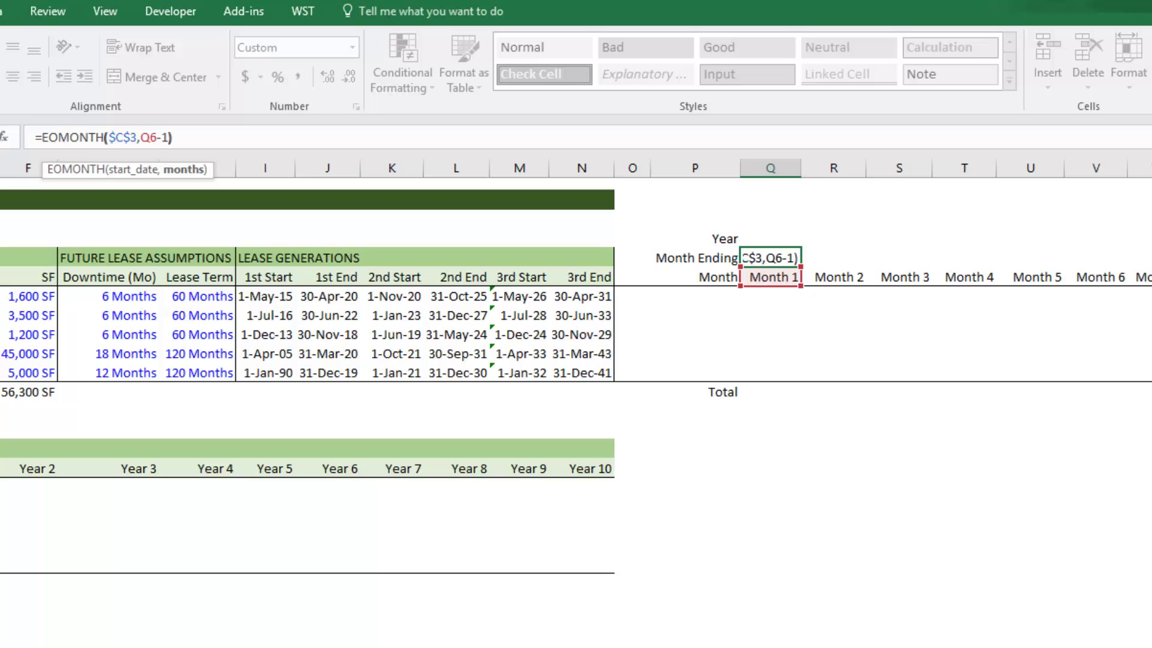
key(ctrl+Return)
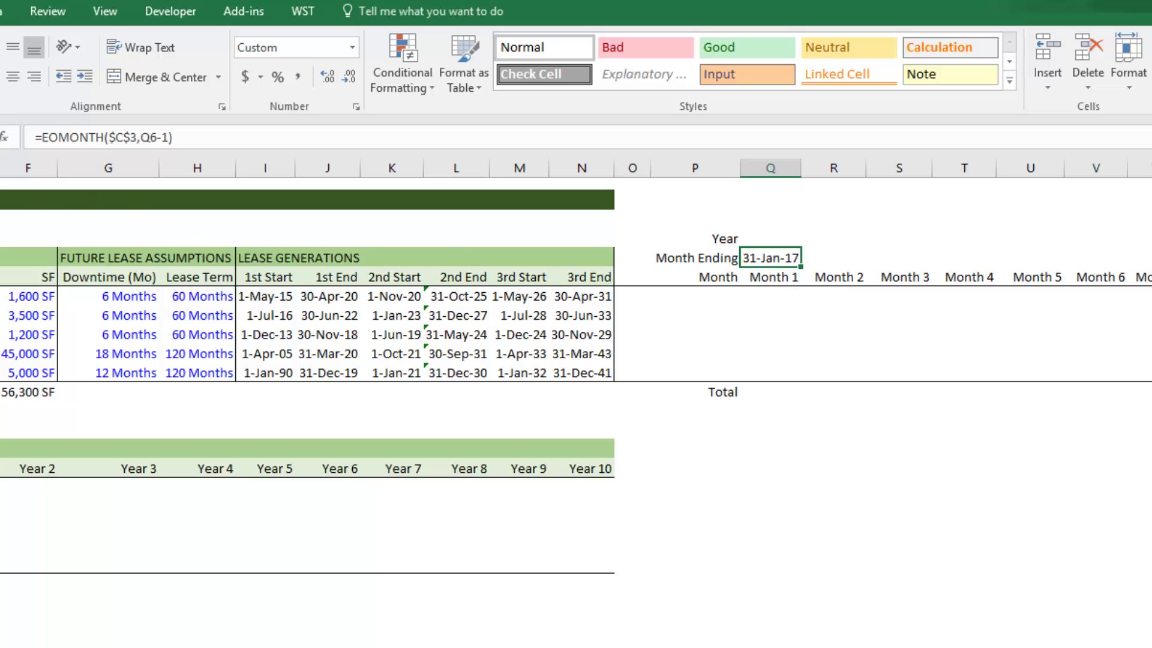
click(0, 220)
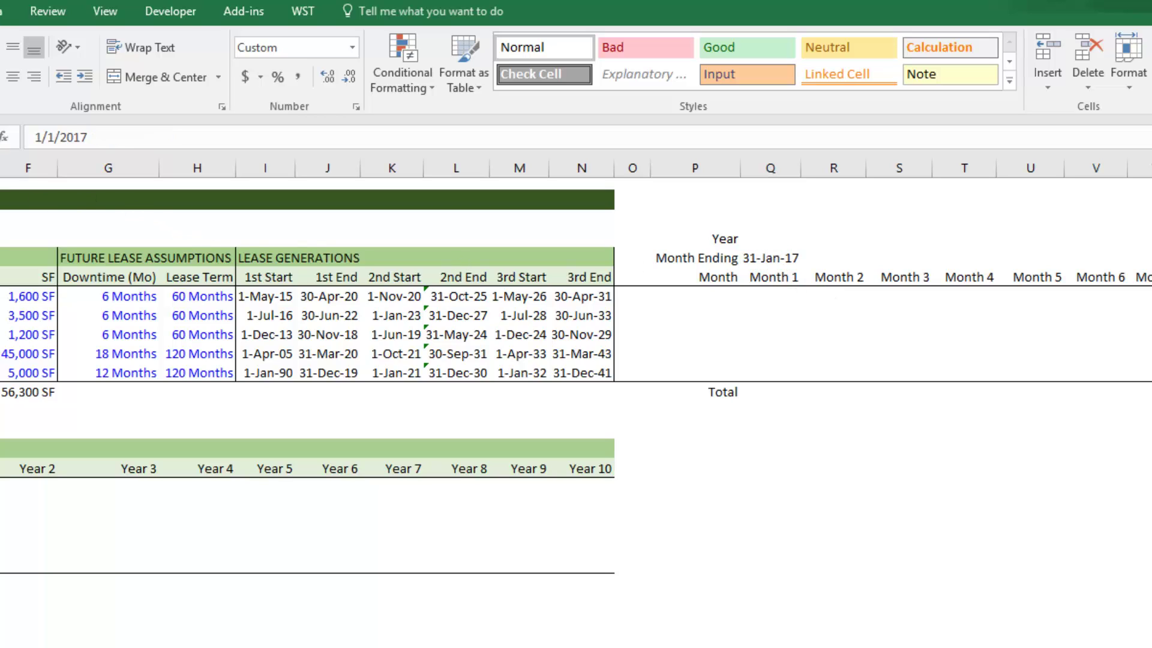
Copy the Month Ending formula from Q5 and paste only the formula across R5:EF5, through Month 120.
click(770, 258)
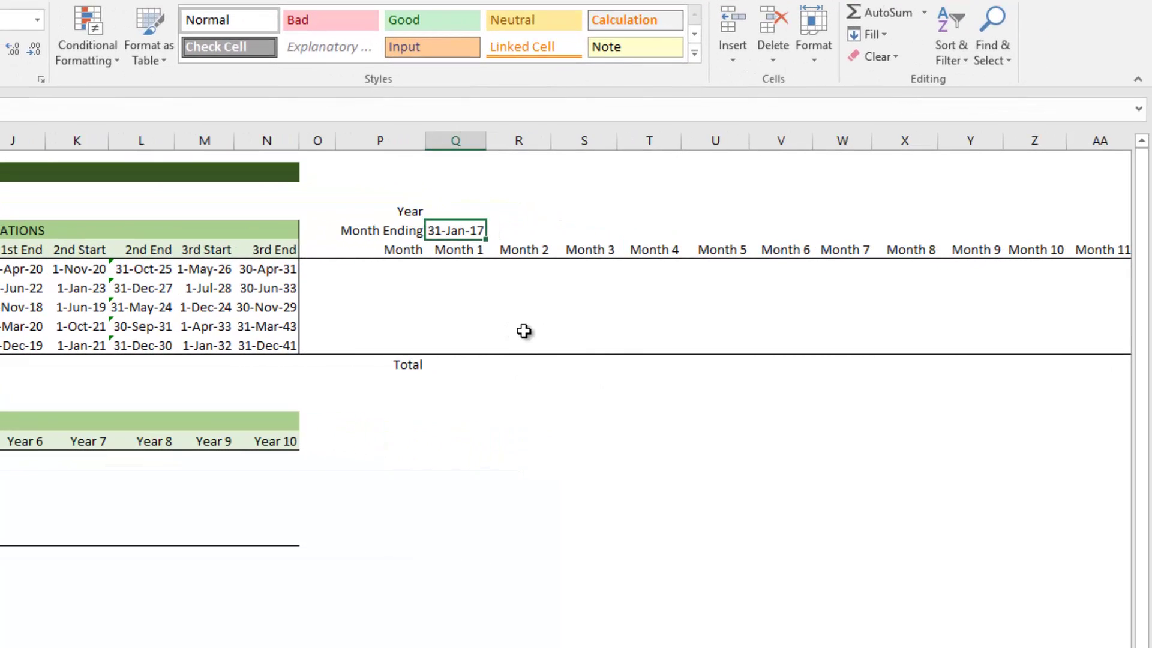
key(ctrl+c)
key(Right)
key(ctrl+shift+Right)
key(shift+Left)
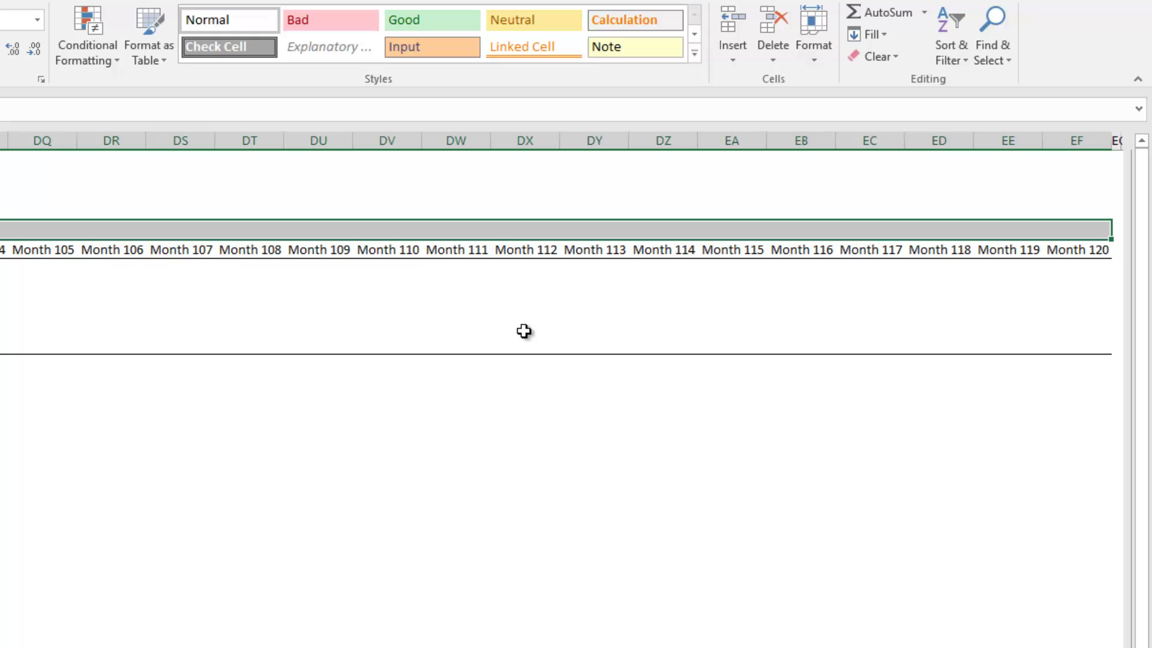
key(alt+h)
key(v)
key(f)
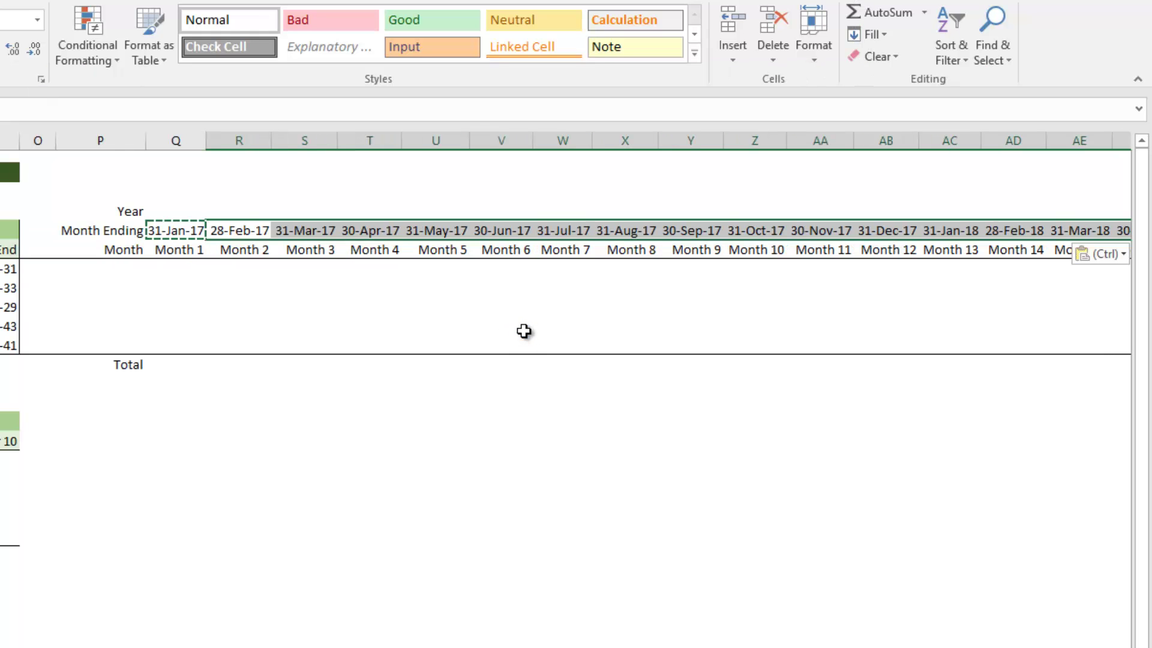
key(Escape)
key(shift+BackSpace)
Examine the dates along the Month Ending row and how the Year, Month Ending and Month header rows line up.
key(ctrl+Right)
key(ctrl+Left)
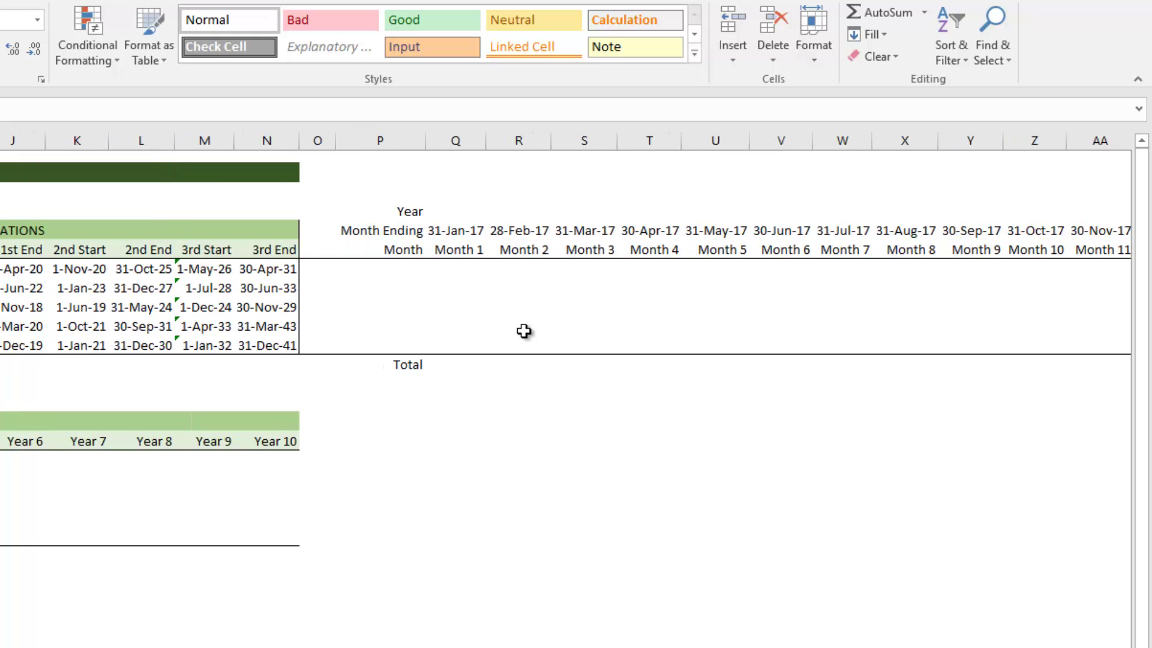
key(ctrl+Right)
key(Right)
key(Right)
key(Right)
key(Left)
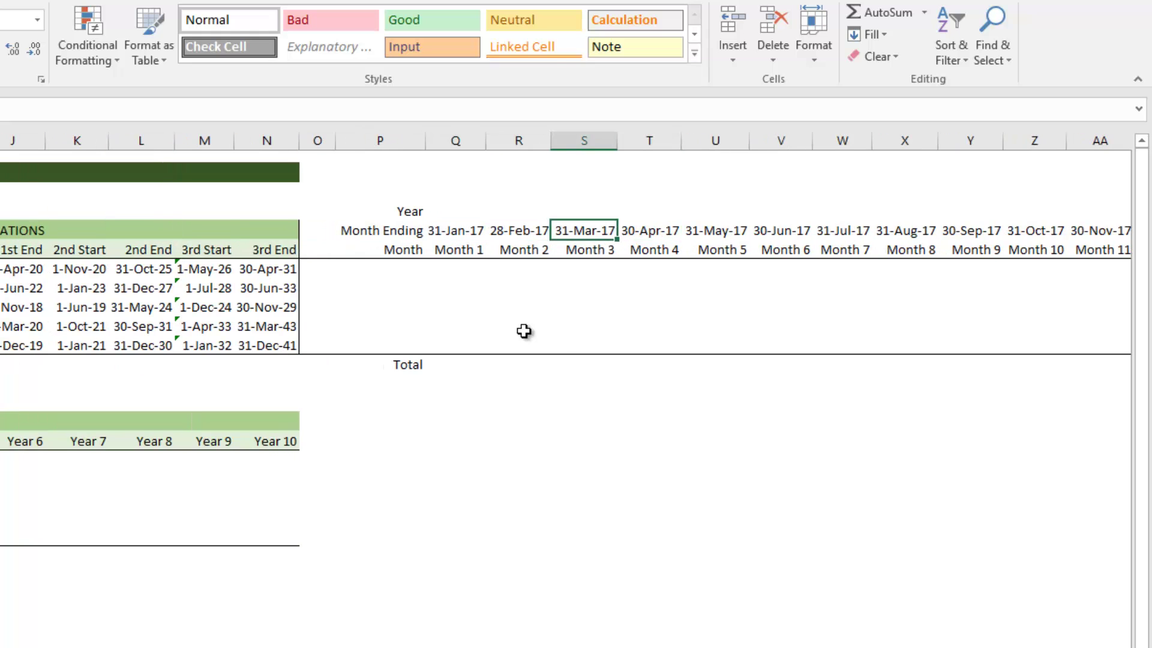
key(Down)
key(Left)
key(Left)
key(Left)
key(Up)
key(Up)
key(Right)
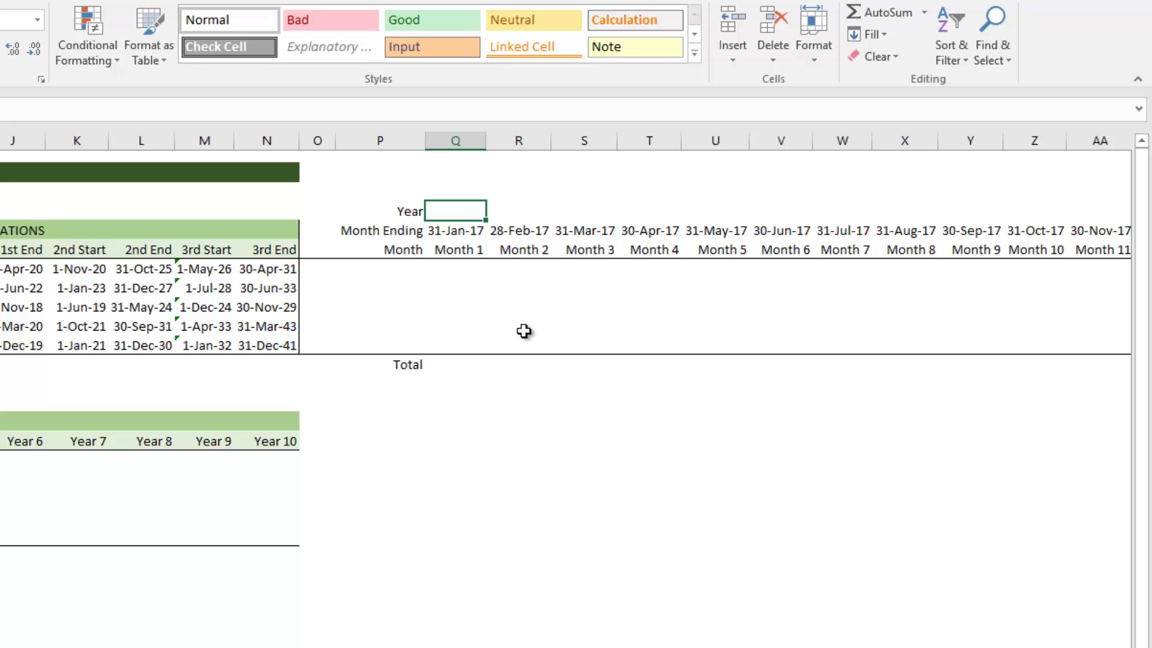
key(Down)
key(Down)
key(Up)
key(Up)
key(Down)
key(Down)
key(Up)
key(Up)
key(Up)
key(Down)
key(Down)
key(Down)
key(Right)
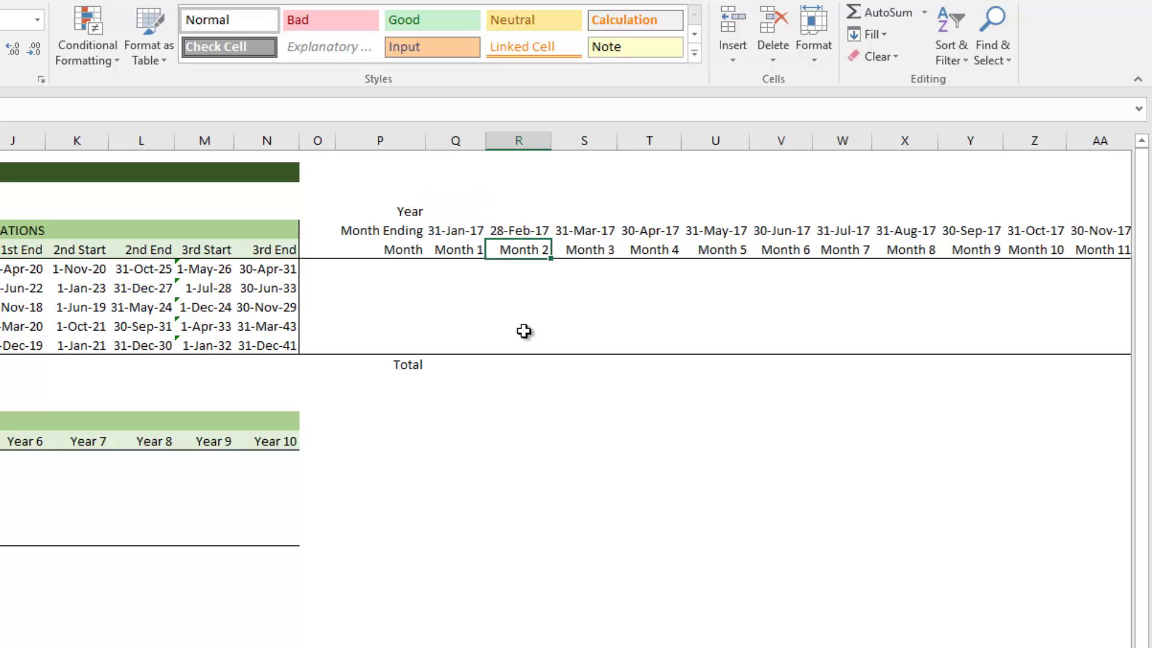
Calculate the Year for Month 1 in Q4 with =ROUNDUP(Q6/12,0), and check the cell's custom number format.
key(Left)
key(Up)
key(Up)
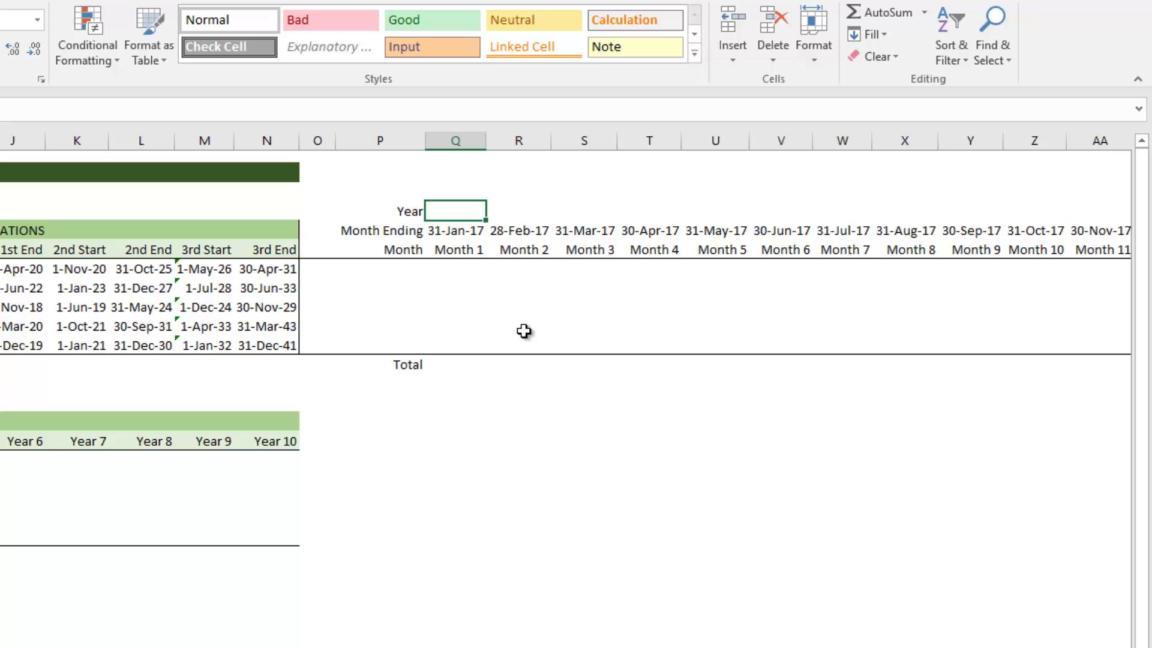
text(=roundu)
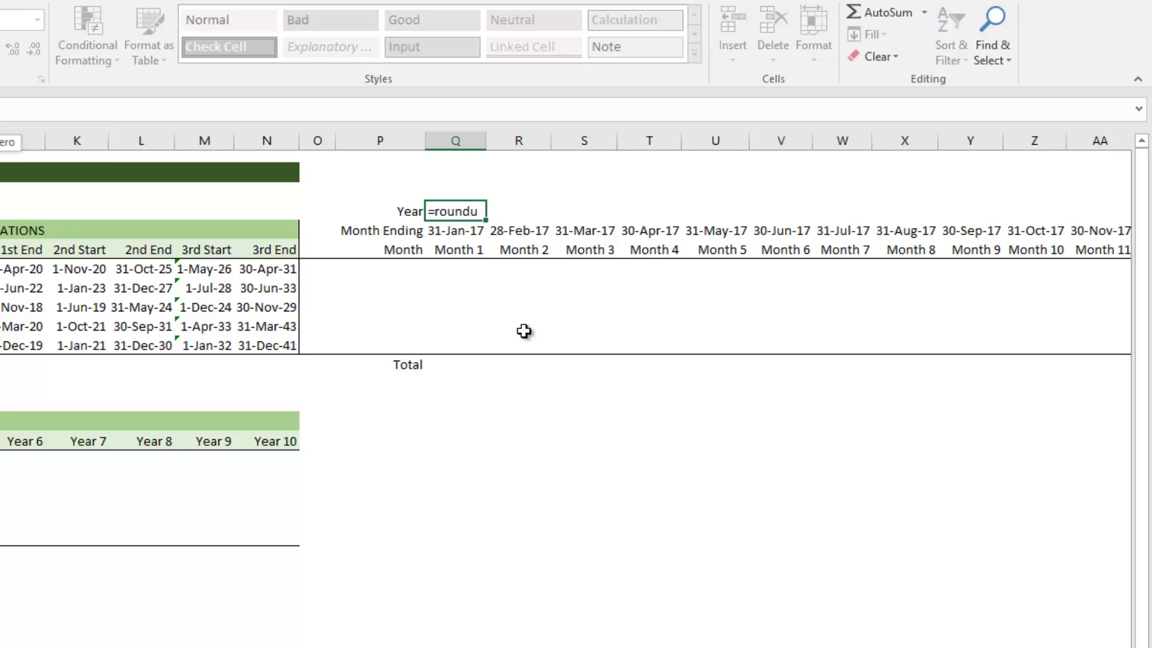
key(Tab)
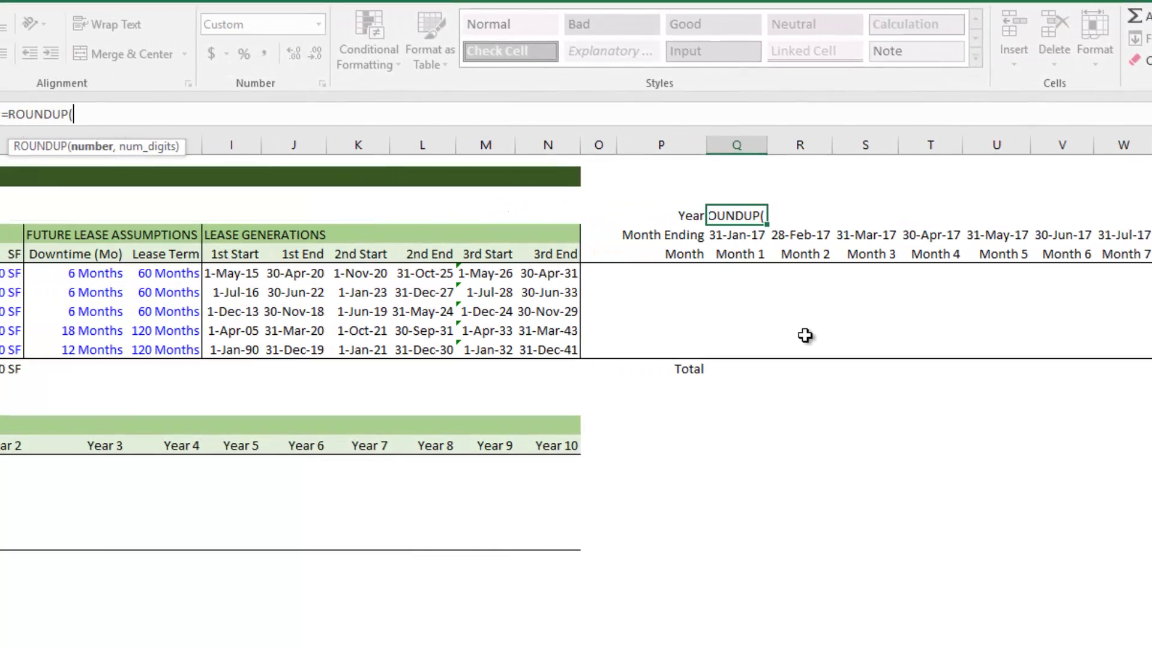
key(Down)
key(Down)
text(/)
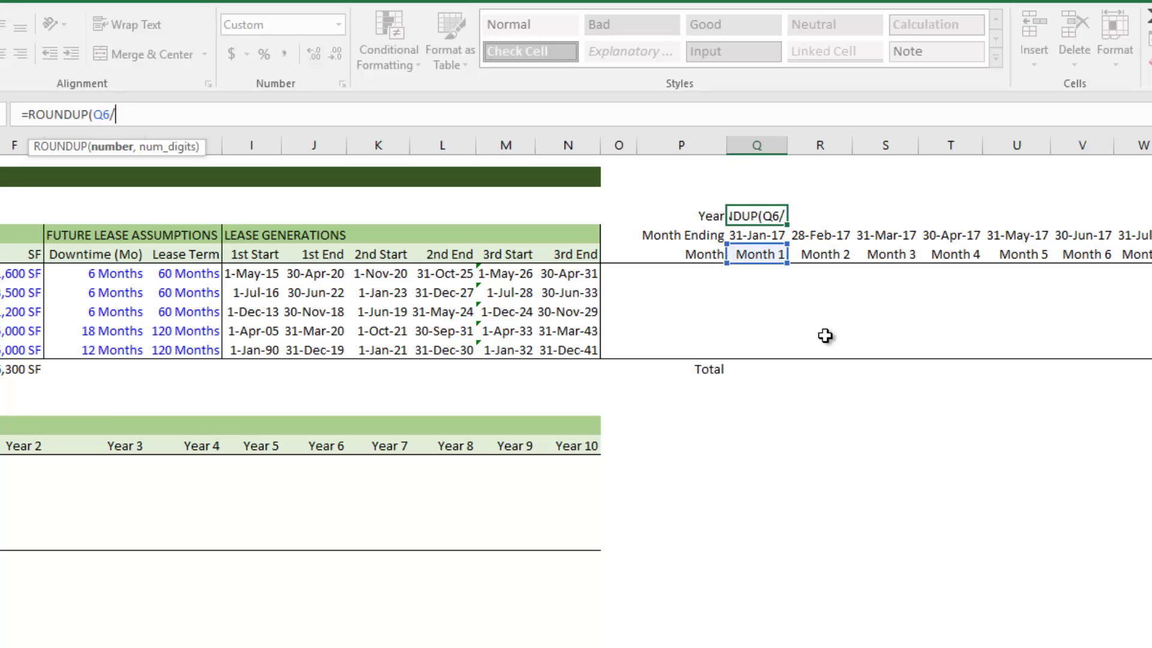
text(12,)
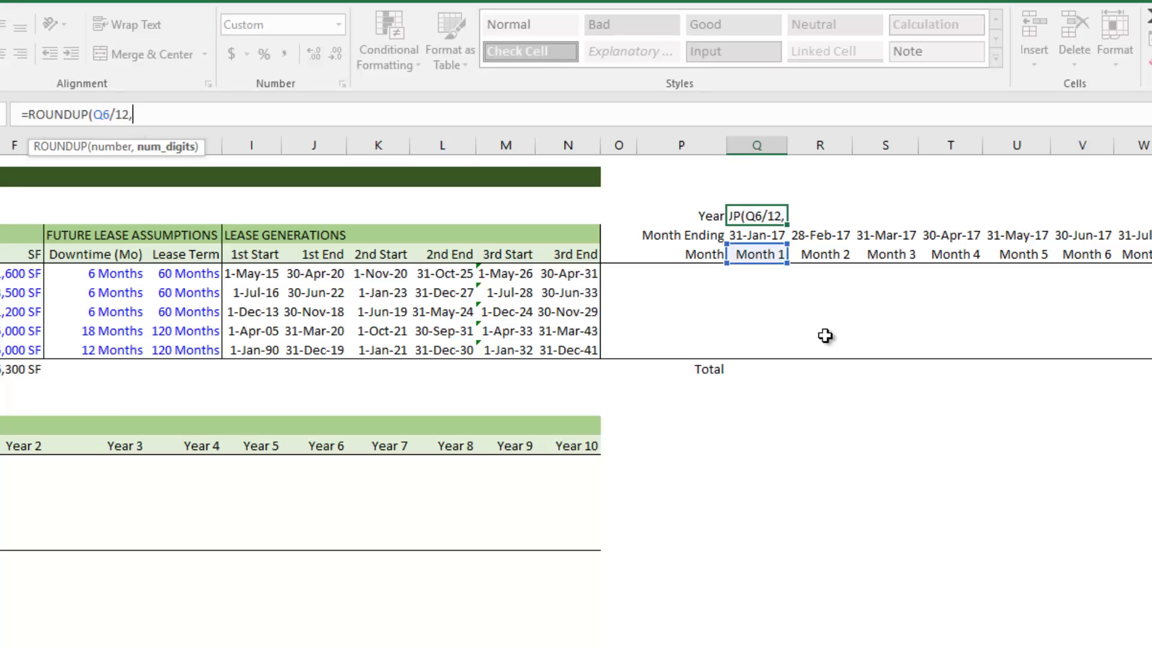
text(0))
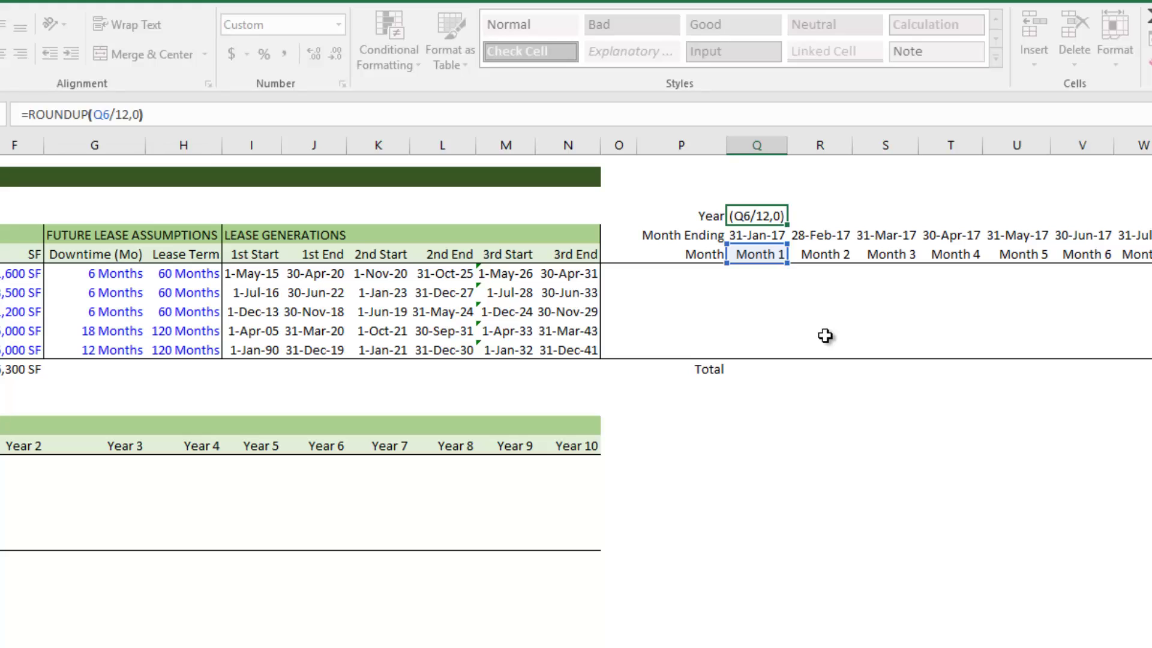
key(Return)
key(Up)
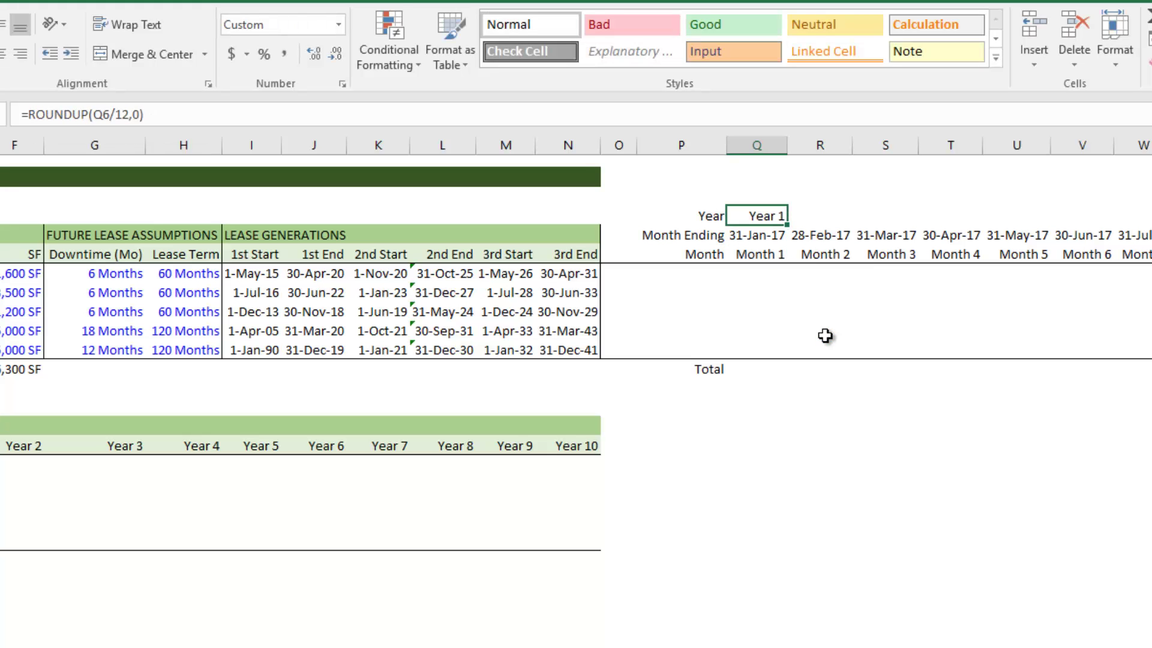
key(ctrl+1)
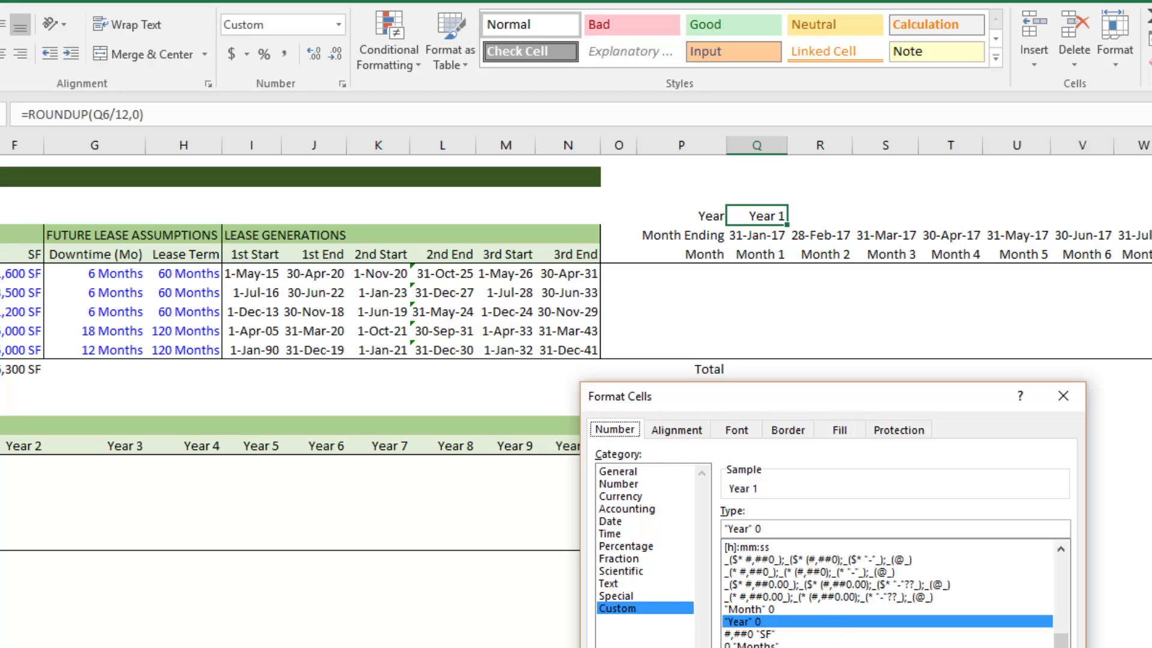
click(976, 647)
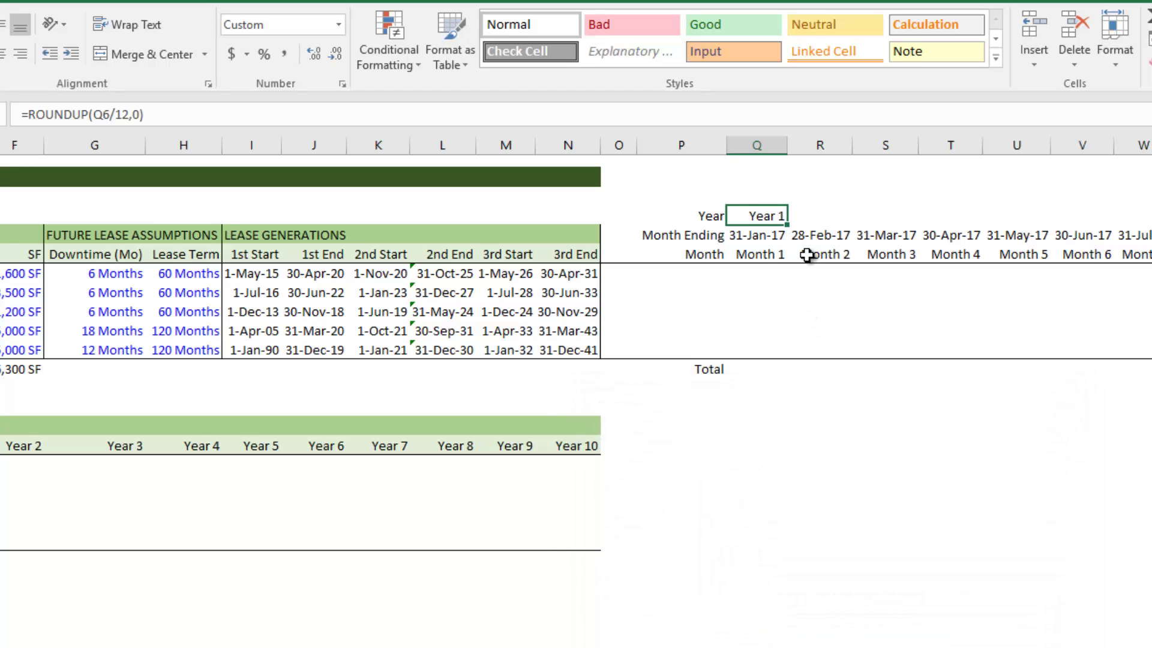
key(Up)
text(=)
key(Down)
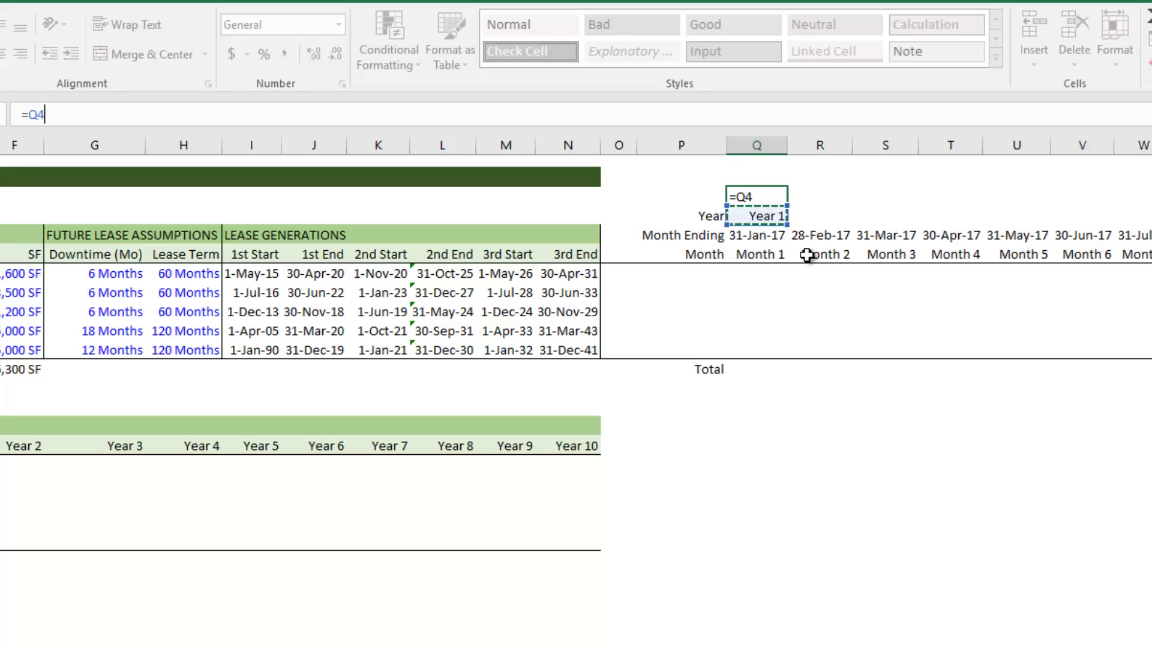
key(Return)
key(Up)
key(Delete)
key(Up)
key(Up)
key(Left)
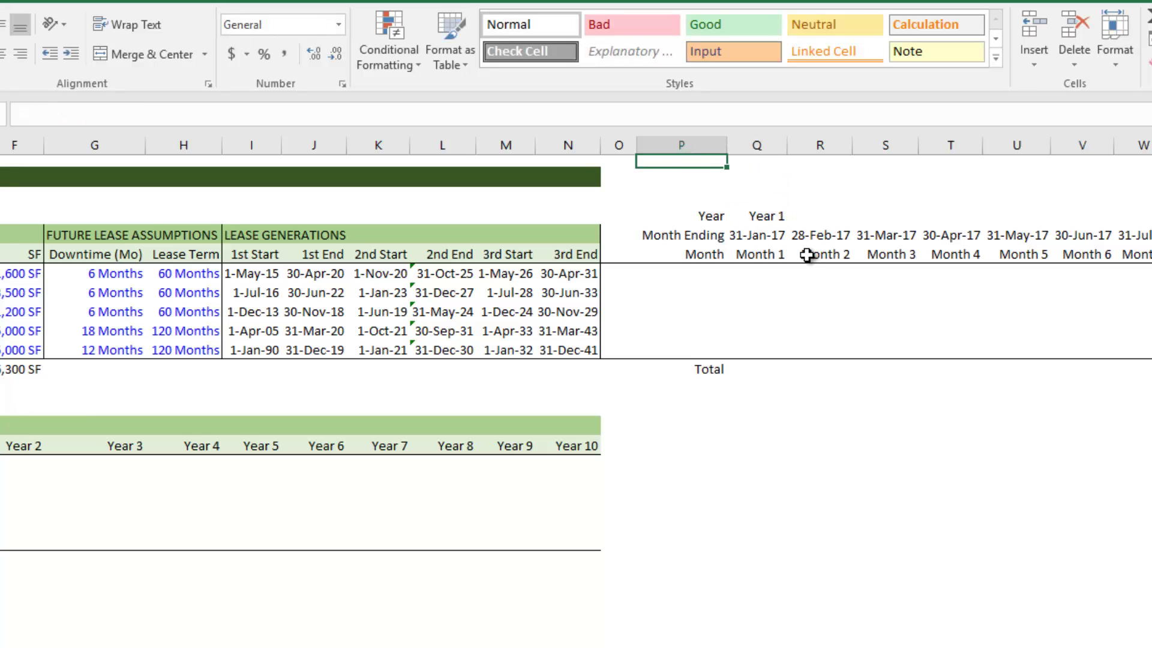
key(Left)
key(Down)
text(=)
key(Right)
key(Right)
key(Down)
key(Down)
key(Down)
key(Up)
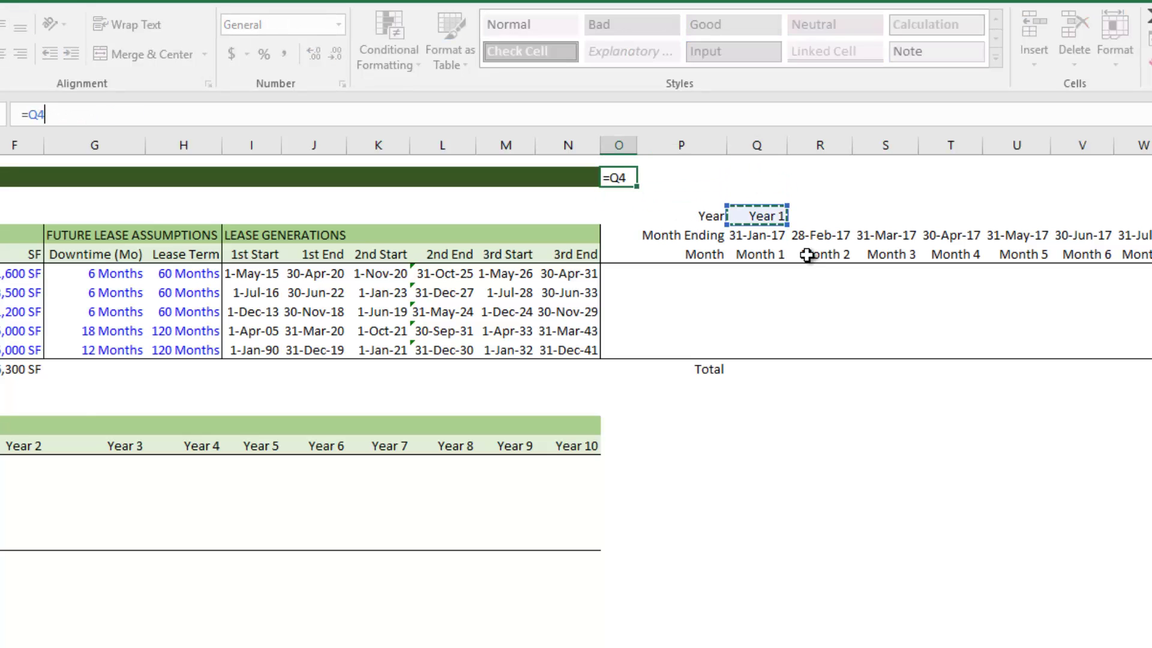
key(ctrl+Return)
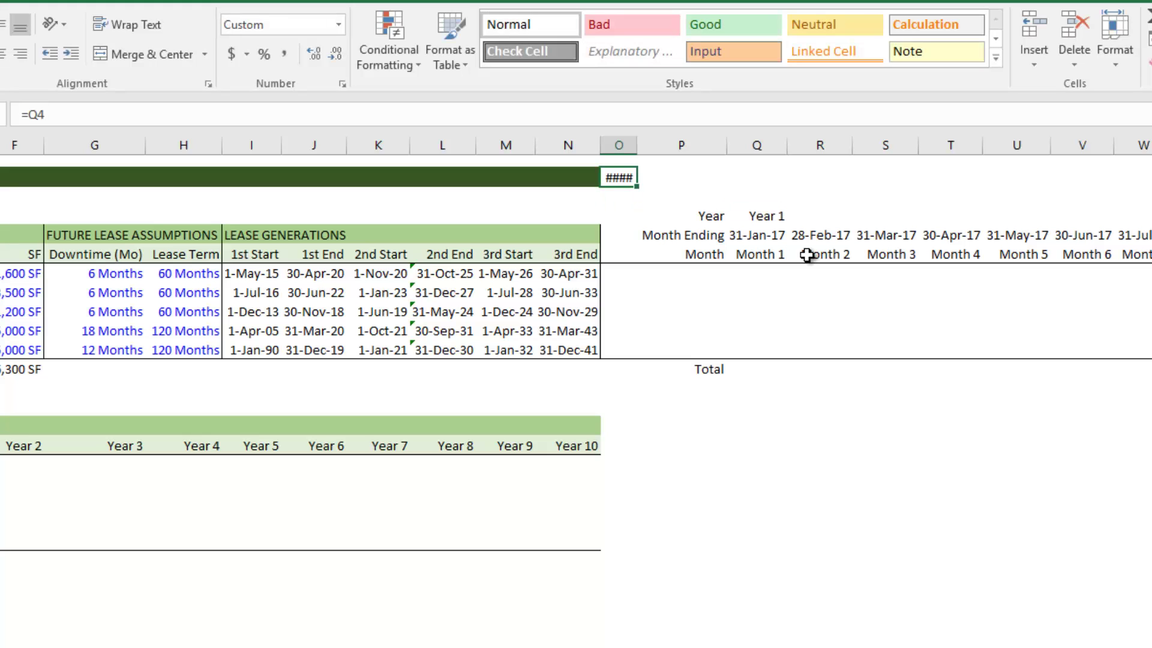
key(ctrl+shift+1)
key(alt+h)
key(9)
key(alt+h)
key(9)
key(Delete)
Copy the Year formula in Q4 across the rest of the row, R4:EF4, through Month 120.
key(Right)
key(Right)
key(Down)
key(Down)
key(Down)
key(Up)
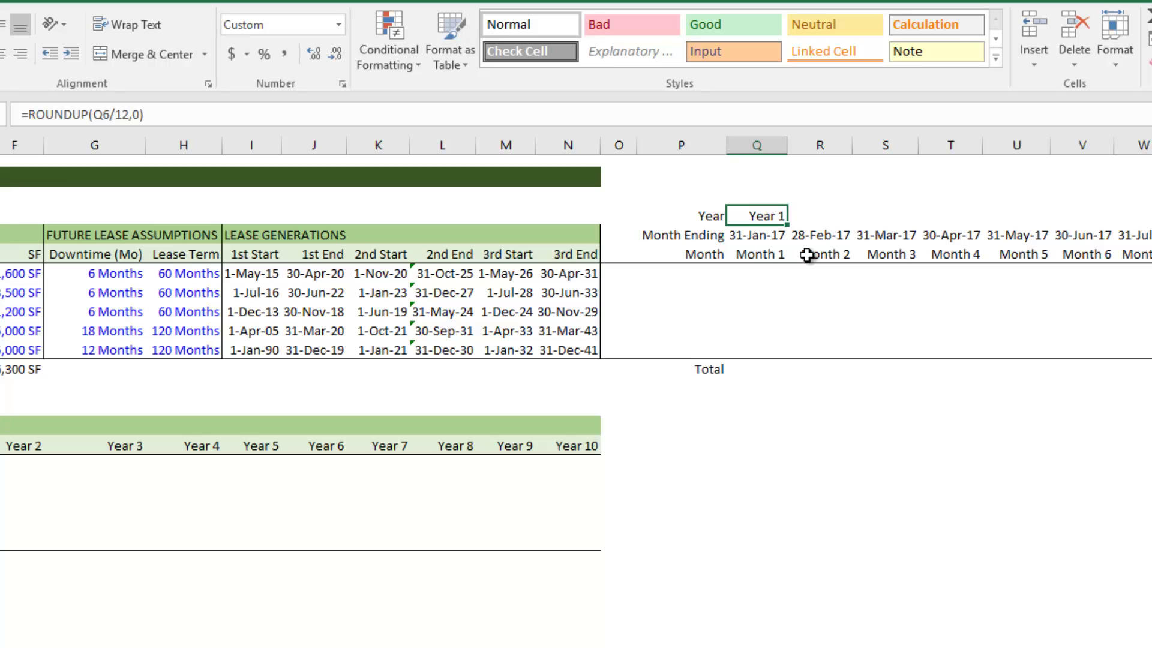
key(shift+Right)
key(ctrl+shift+Right)
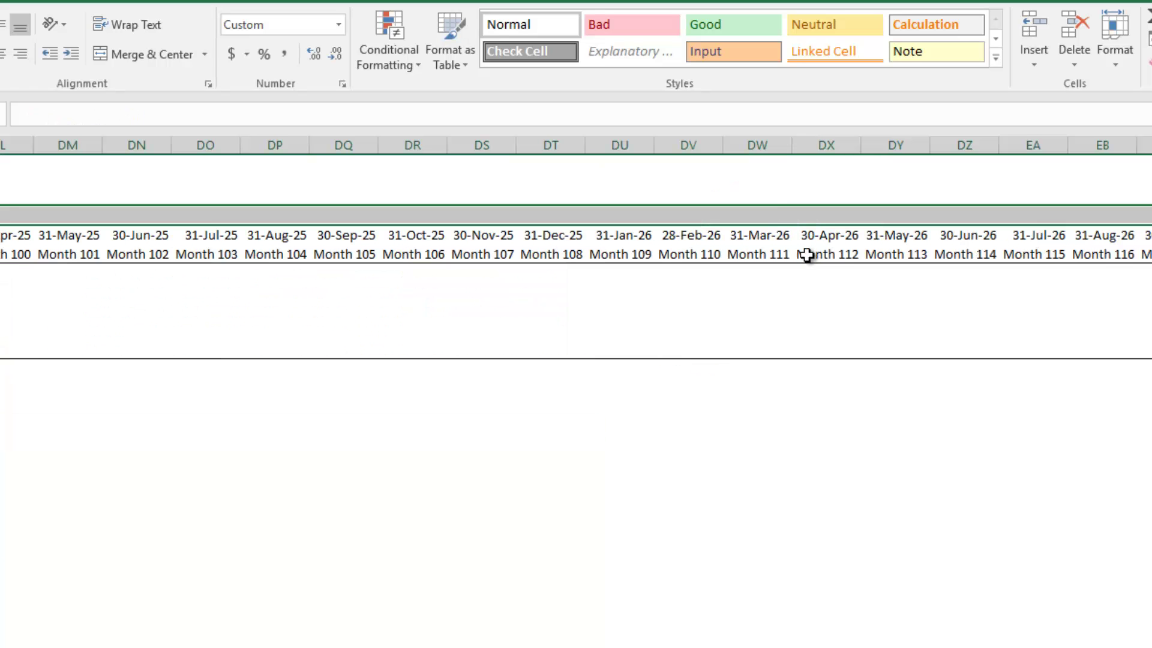
key(ctrl+v)
key(Escape)
Check the Year labels along the timeline, especially at Month 13 and at the final months.
key(Right)
key(Right)
key(Right)
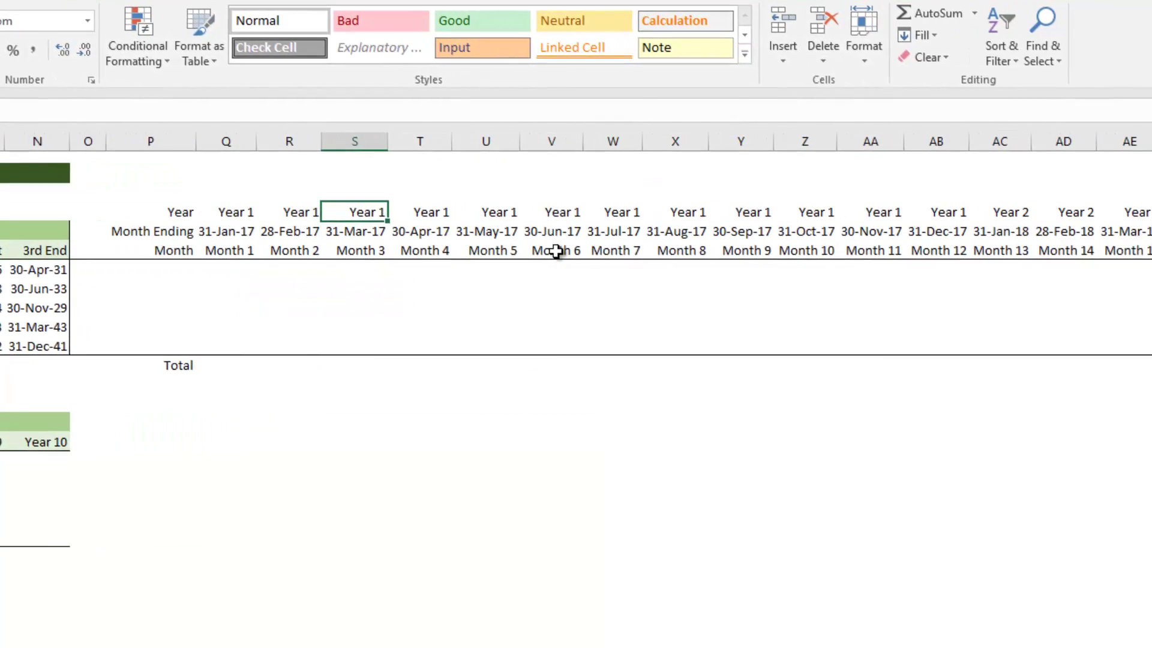
key(Right)
key(Right)
key(Right)
key(Right)
key(Right)
key(Right)
key(Right)
key(Right)
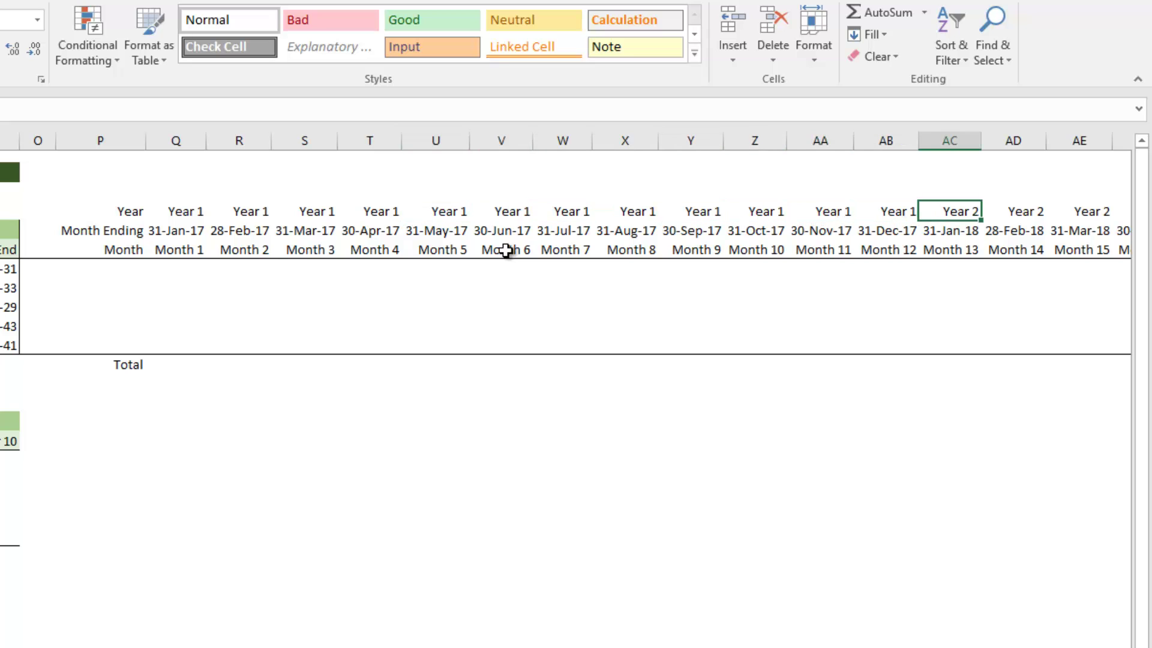
key(Down)
key(Down)
key(Up)
key(Up)
key(Down)
key(Down)
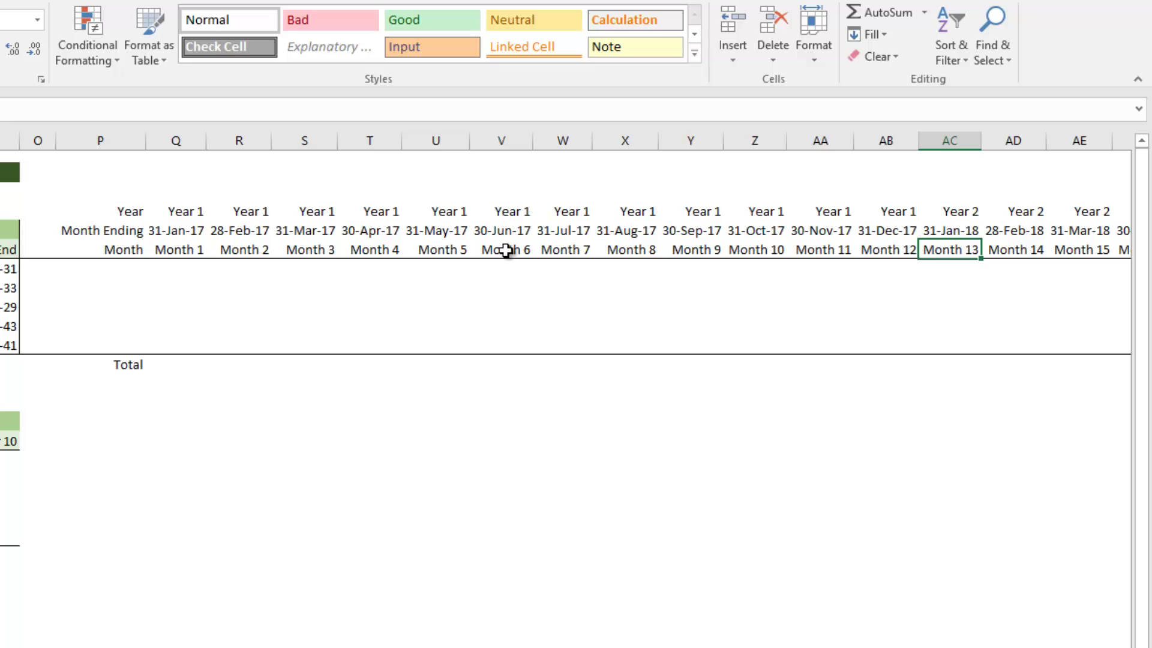
key(Up)
key(Up)
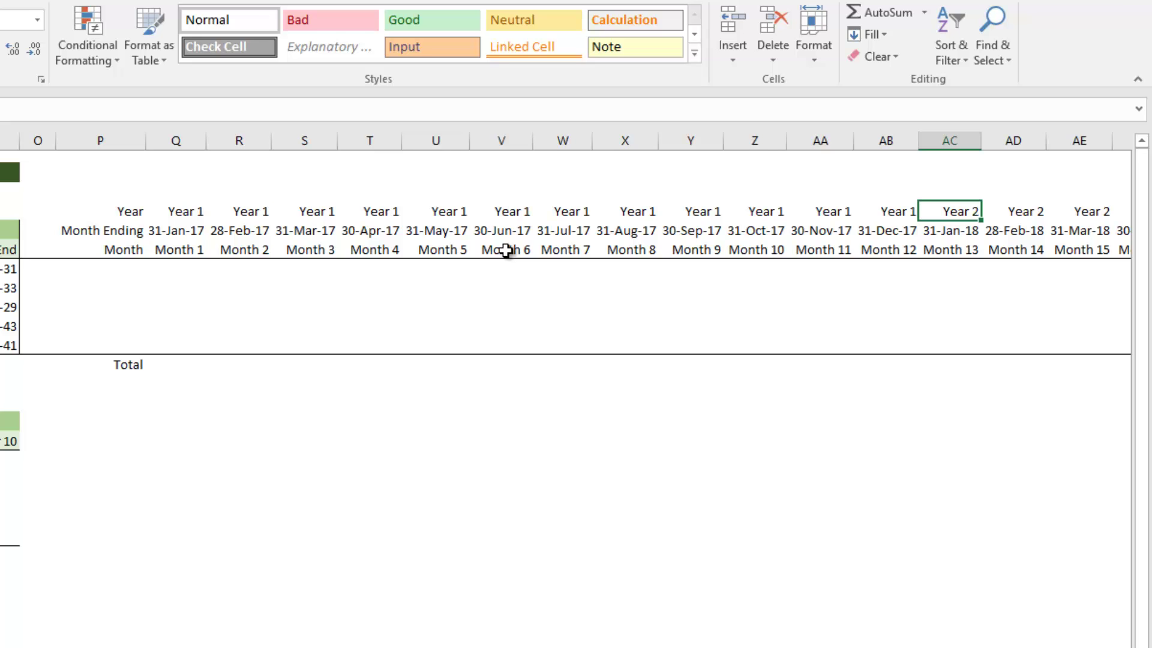
key(ctrl+Right)
key(Left)
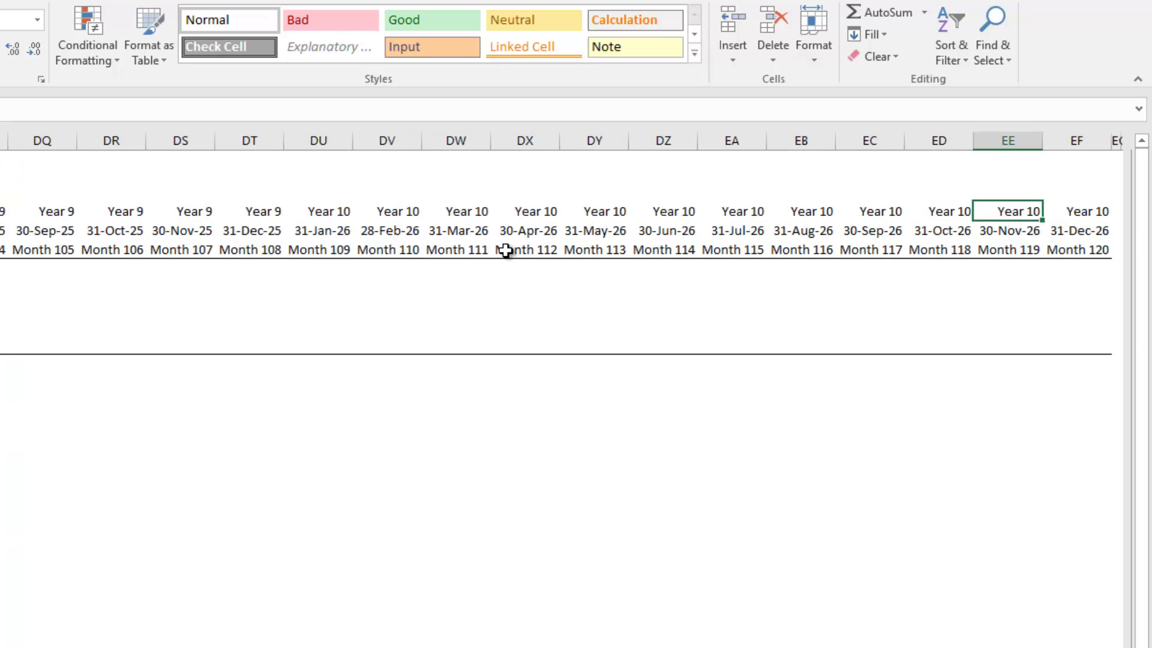
key(Right)
Review the first tenant's lease row up to its Month 1 cell, comparing the Month 1 ending date with the tenant's 1st End date.
key(ctrl+Home)
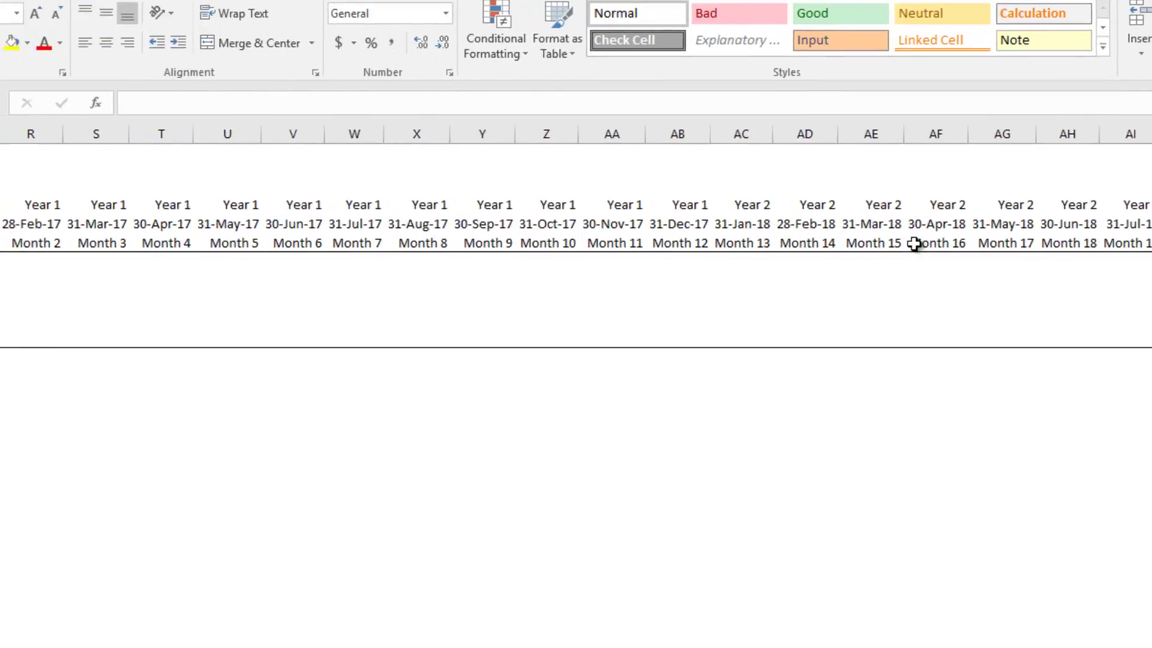
key(Left)
key(Left)
key(Left)
key(Left)
key(Left)
key(Left)
key(Left)
key(Left)
key(Left)
key(Left)
key(Left)
key(Right)
key(Right)
key(Down)
key(Down)
key(Right)
key(Right)
key(Right)
key(Right)
key(Right)
key(Right)
key(Right)
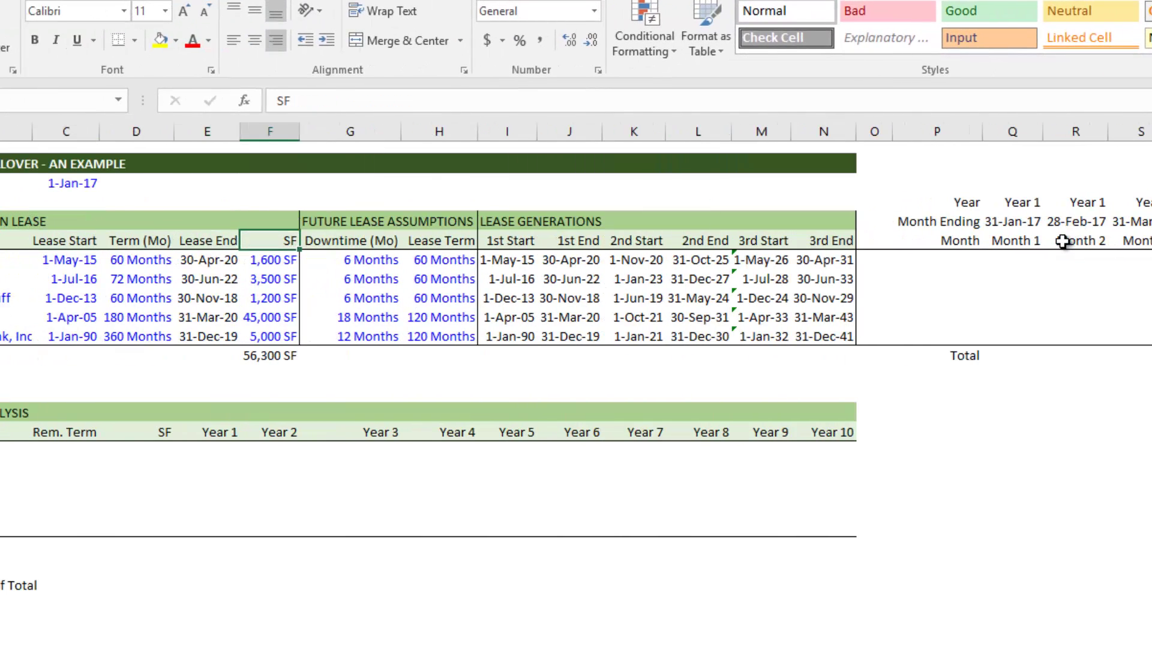
key(Down)
key(Right)
key(Right)
key(Right)
key(Right)
key(Right)
key(Right)
key(Right)
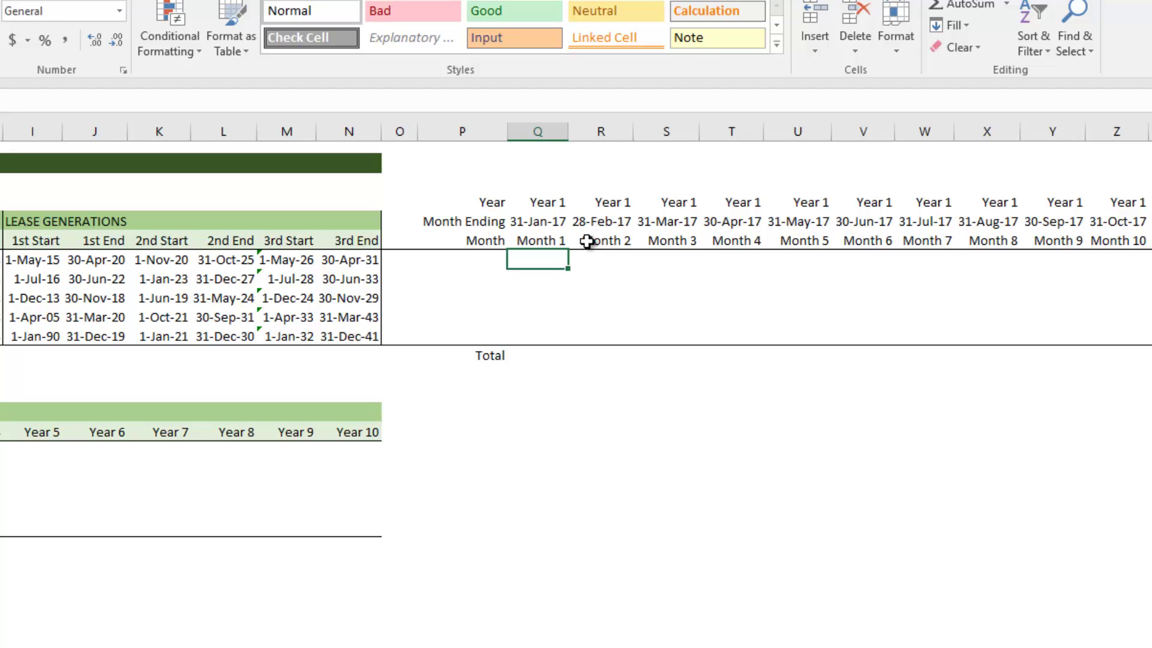
click(552, 224)
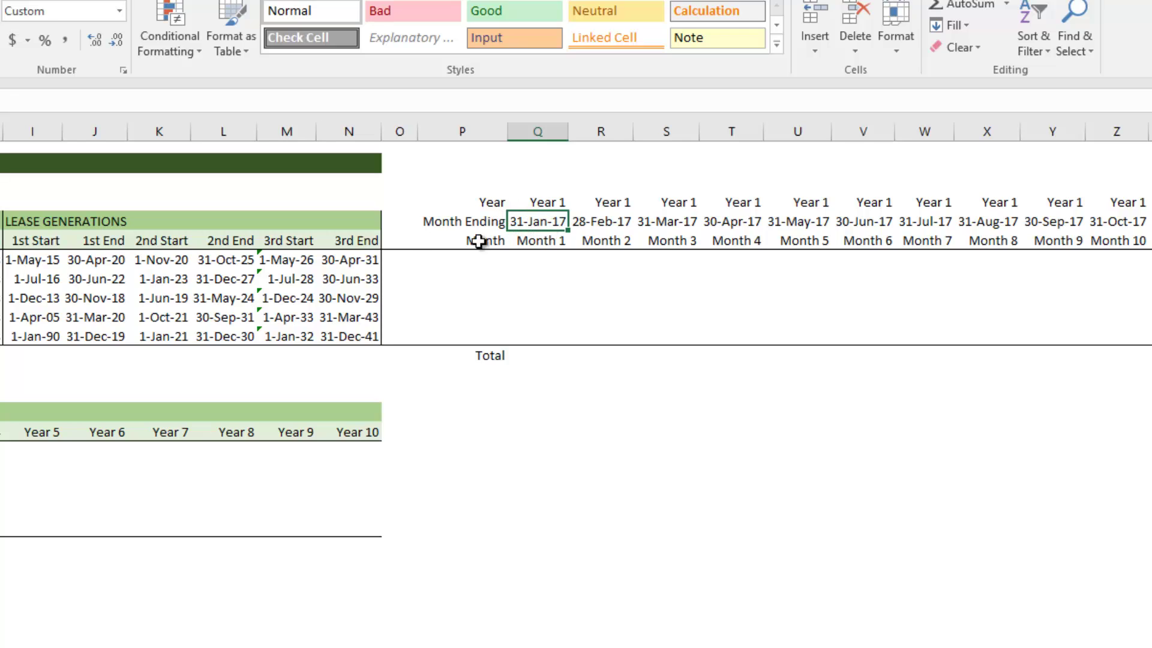
click(110, 260)
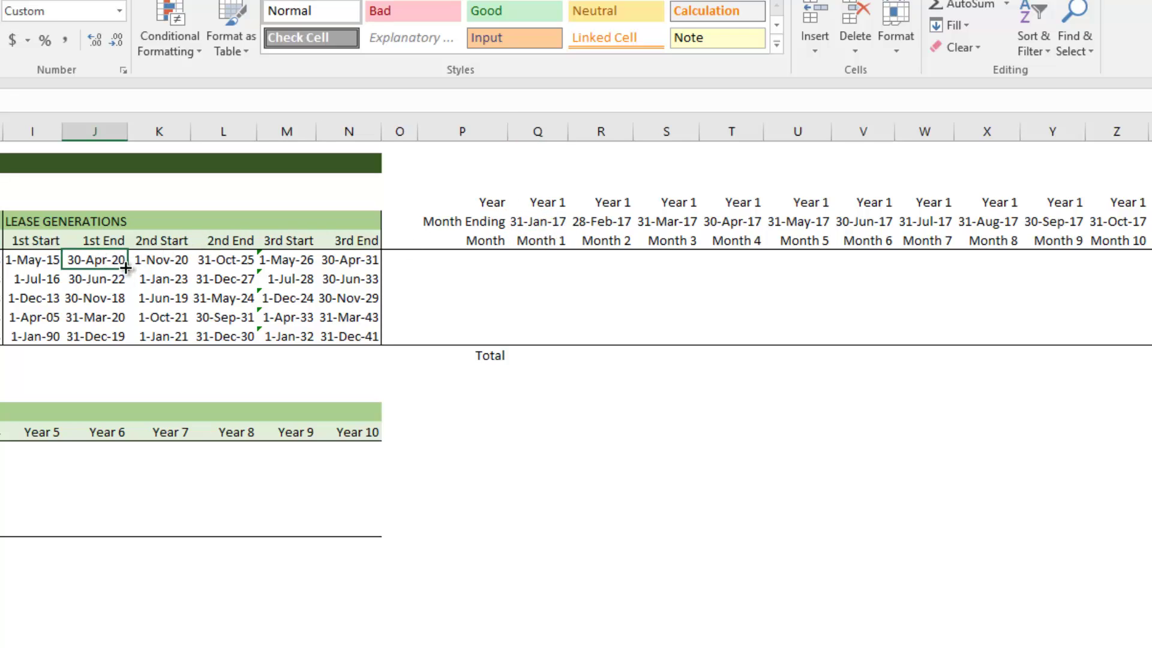
Start an OR formula in Q7 for the first tenant's Month 1 with Q$5=$J7 as its first condition, testing against the 1st End date.
click(218, 262)
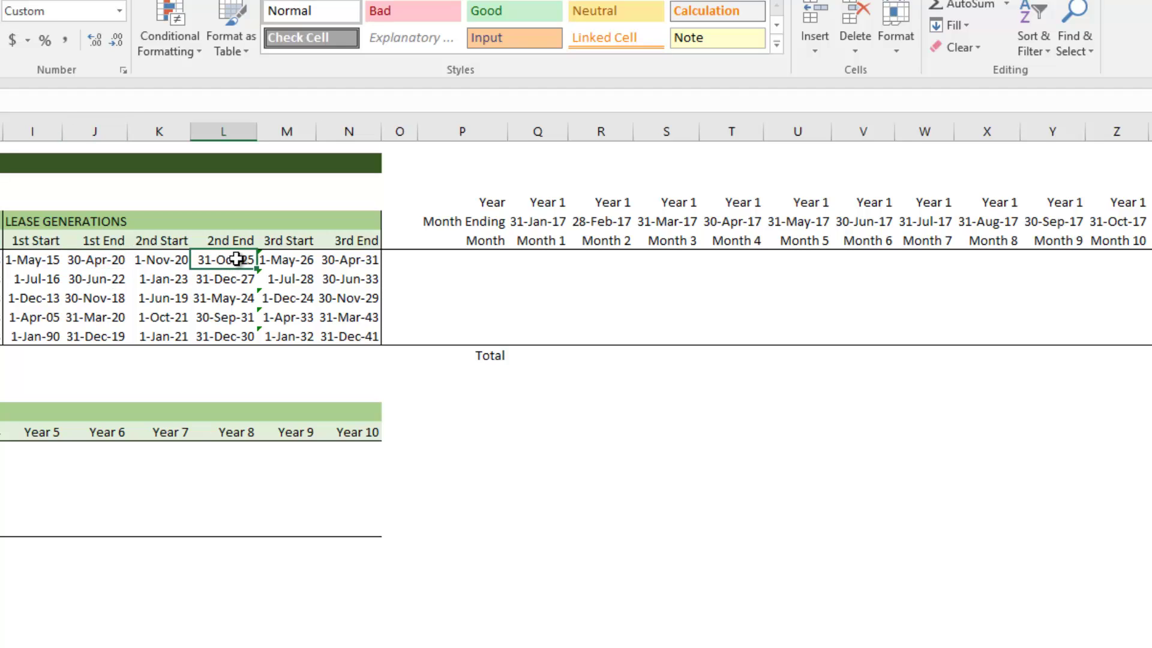
click(349, 259)
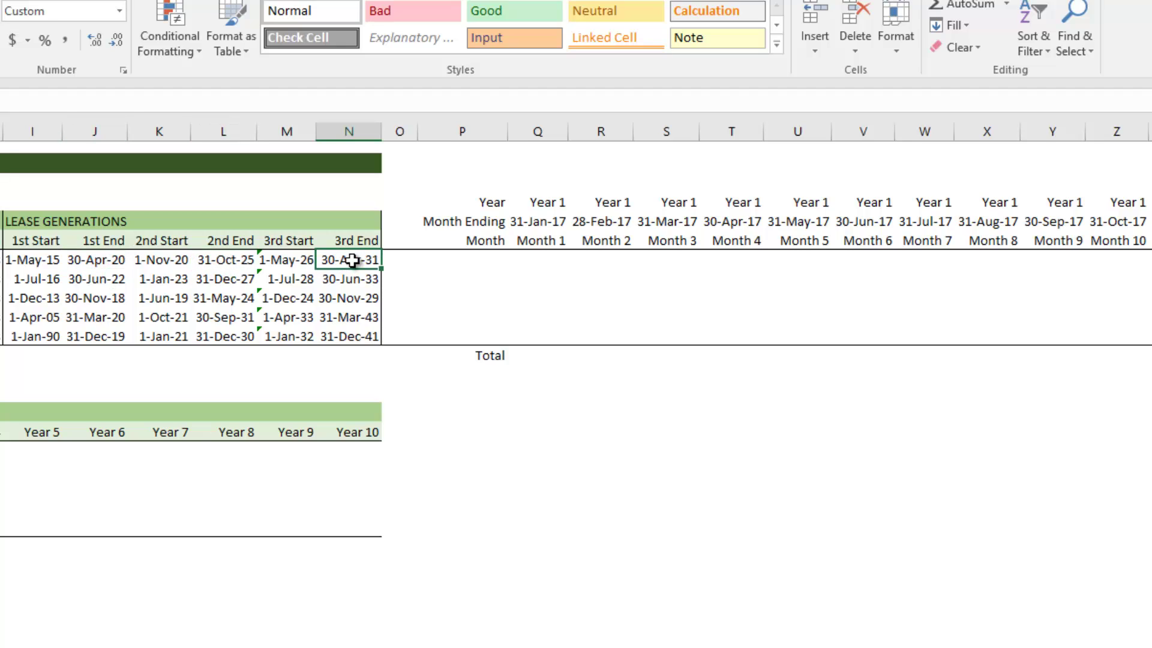
click(555, 262)
text(=or)
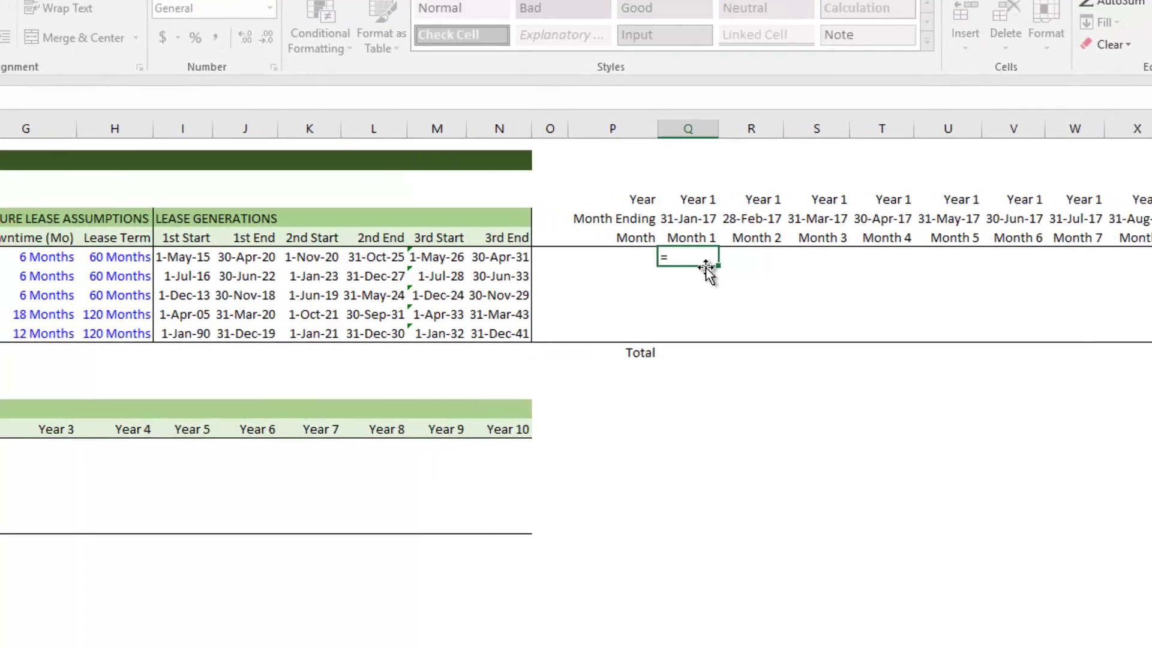
key(Tab)
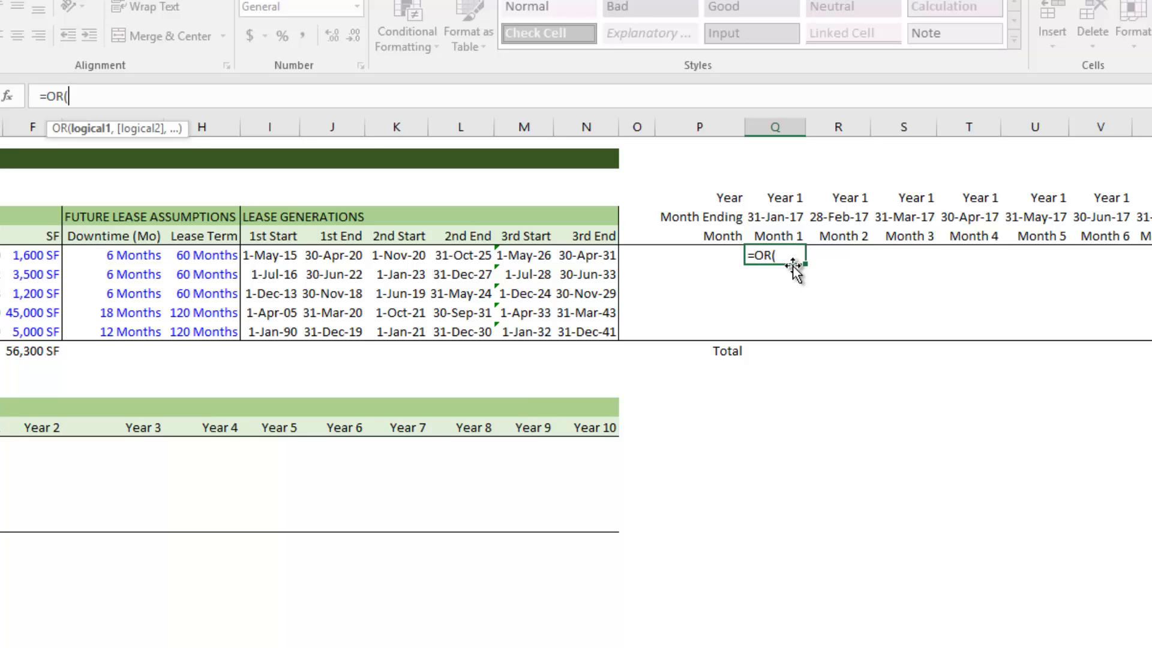
key(Up)
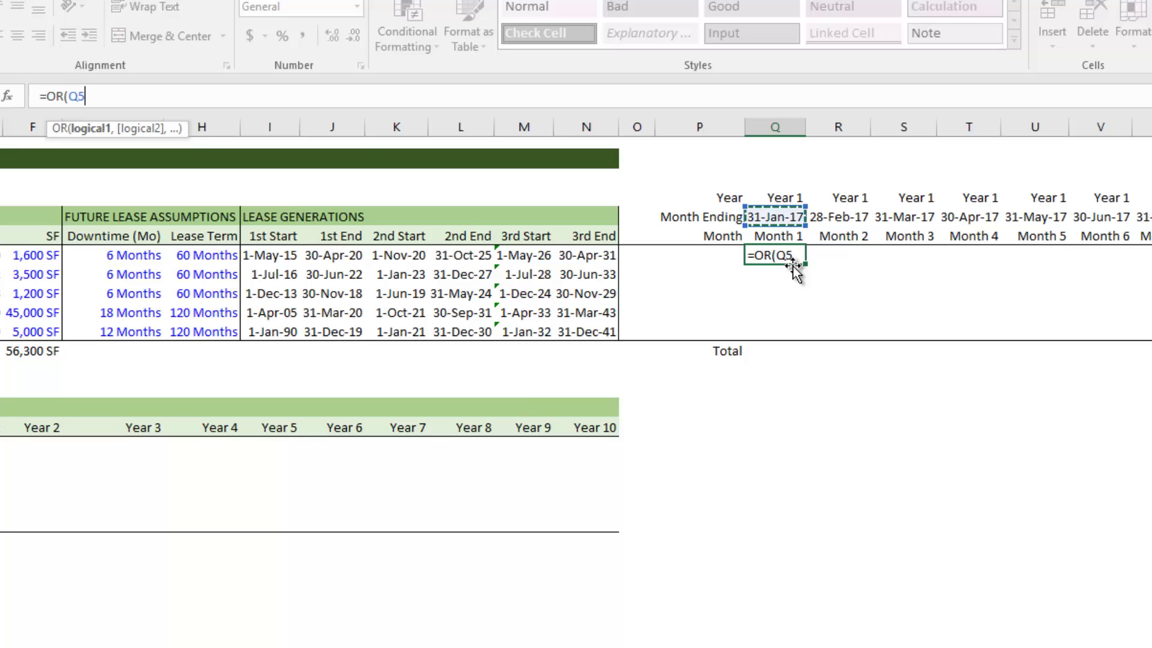
key(F4)
key(F4)
text(=)
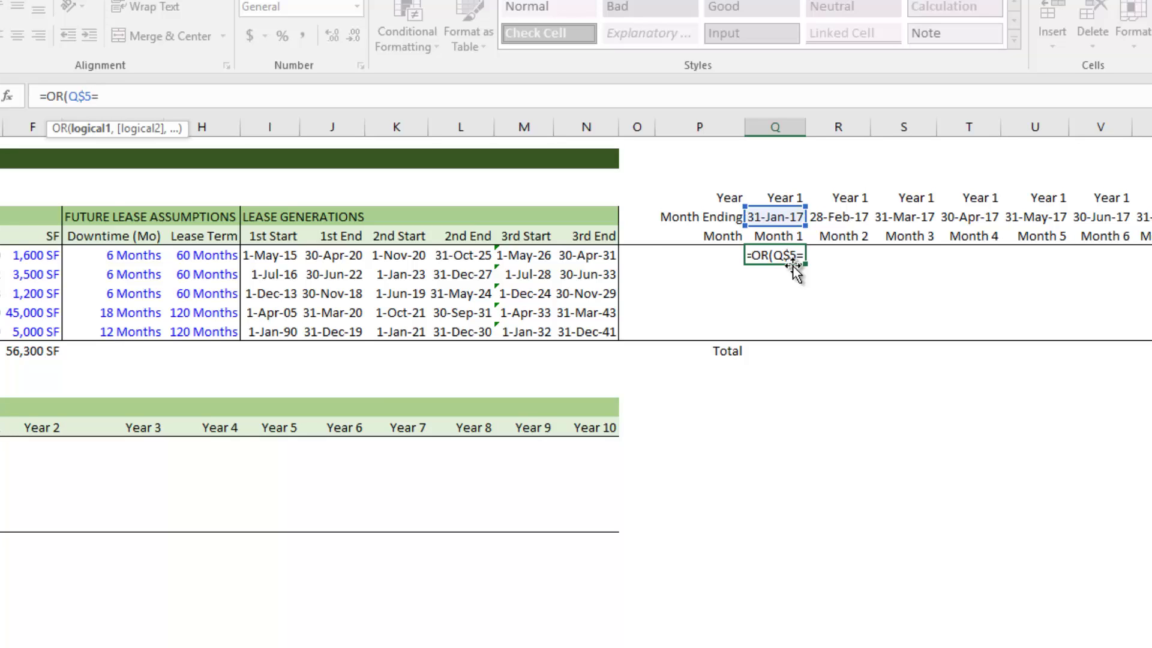
key(Left)
key(Left)
key(Left)
key(Left)
key(Left)
key(Left)
key(Left)
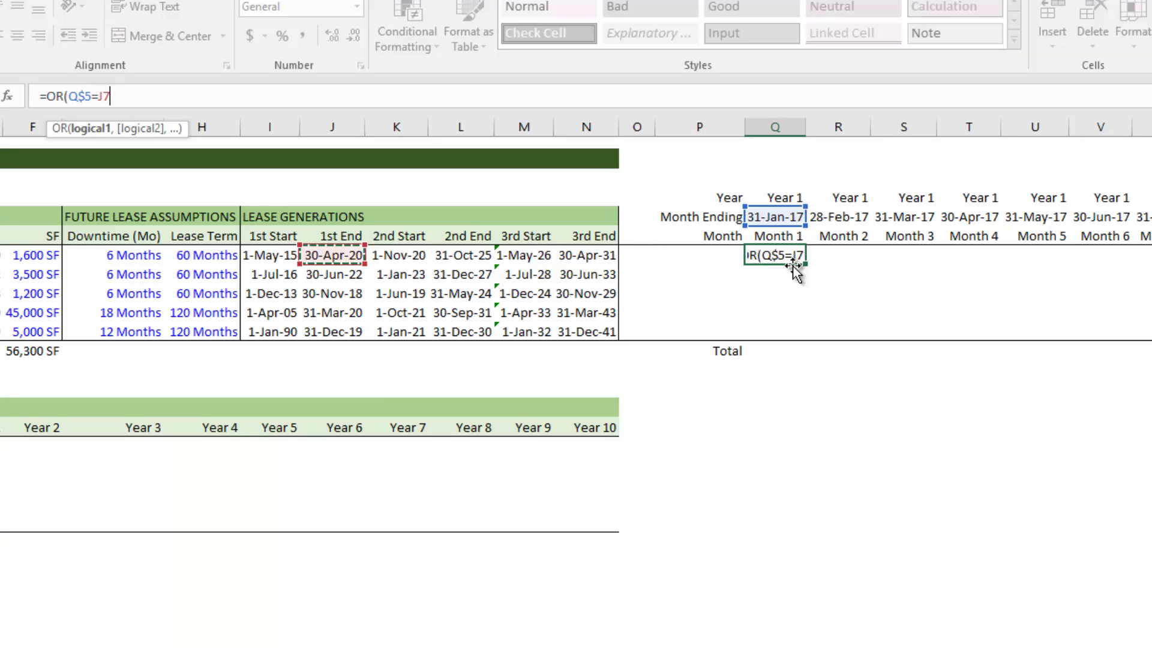
key(F4)
key(F4)
key(F4)
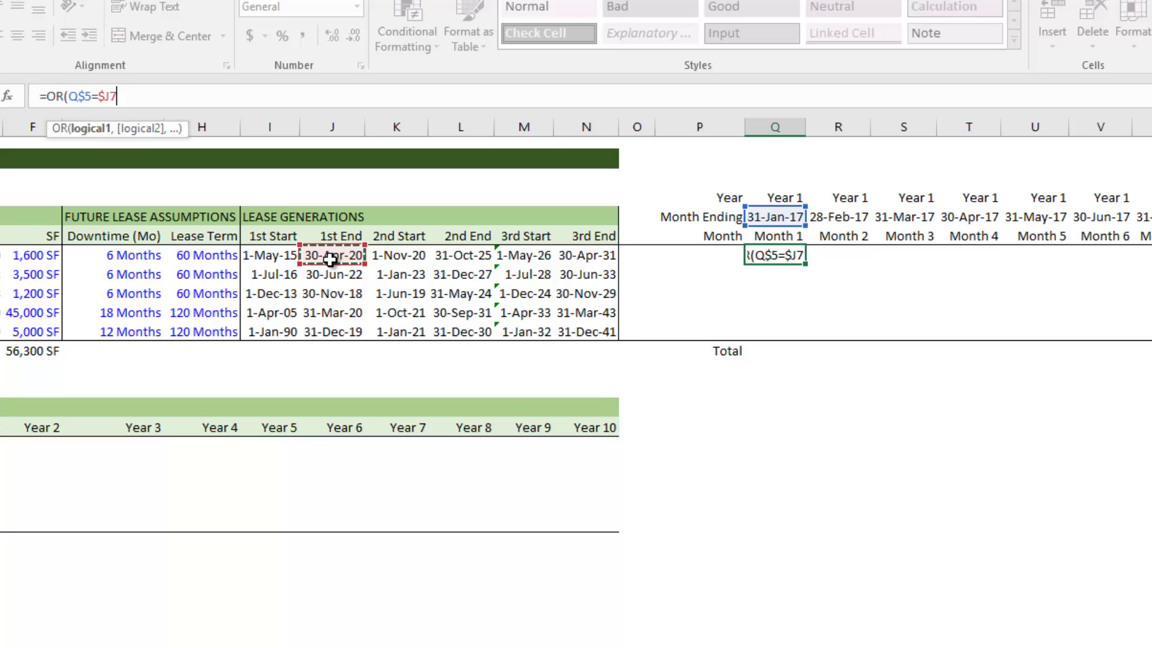
text(,)
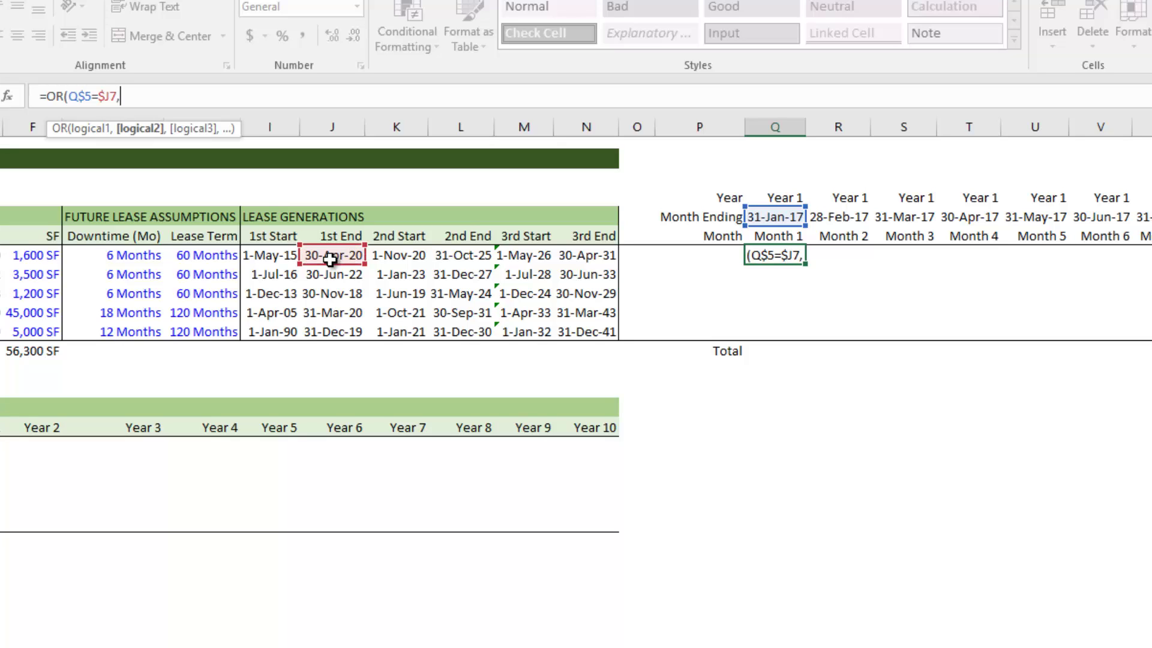
key(Up)
key(Up)
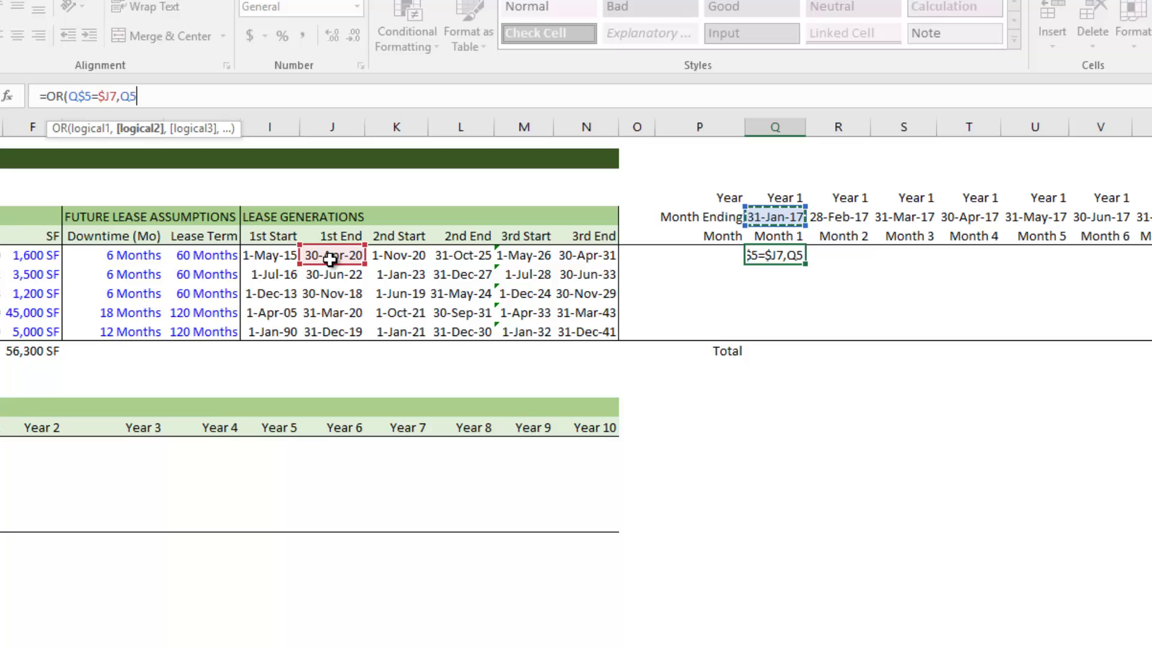
key(F4)
key(F4)
key(Left)
key(Left)
key(Left)
key(Left)
key(Down)
key(Down)
key(Left)
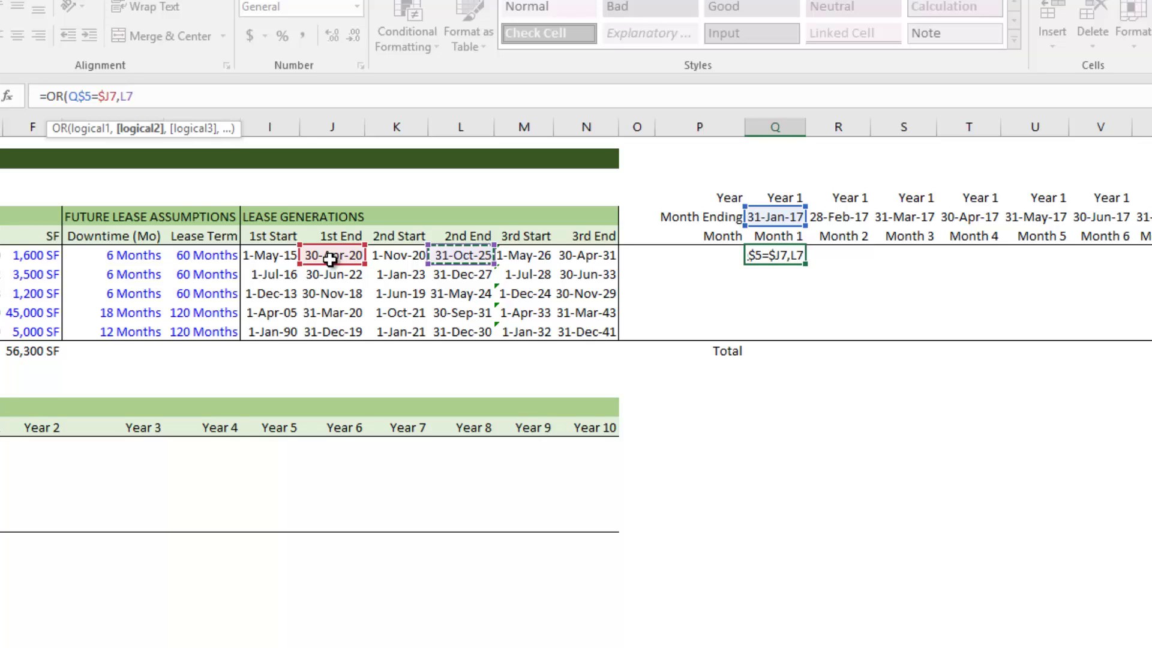
key(BackSpace)
key(BackSpace)
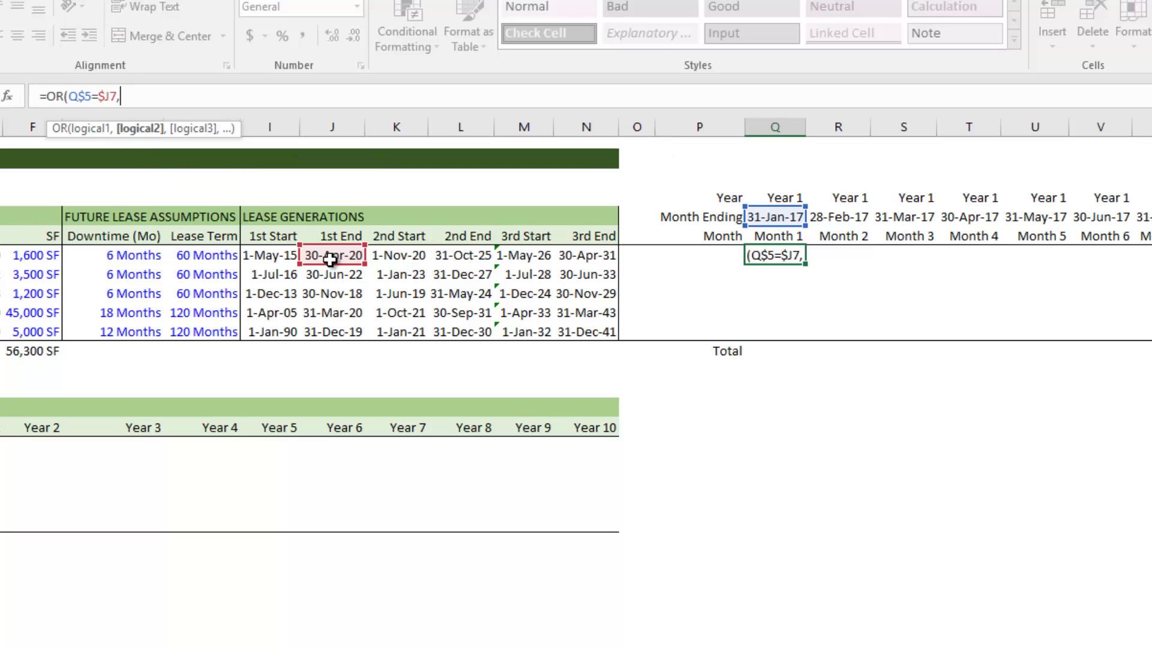
Add Q$5=$L7 as the OR formula's second condition, comparing the month ending with the 2nd End date.
key(Right)
key(Right)
key(Up)
key(Up)
key(Right)
key(Right)
key(Left)
key(Left)
key(Left)
key(Left)
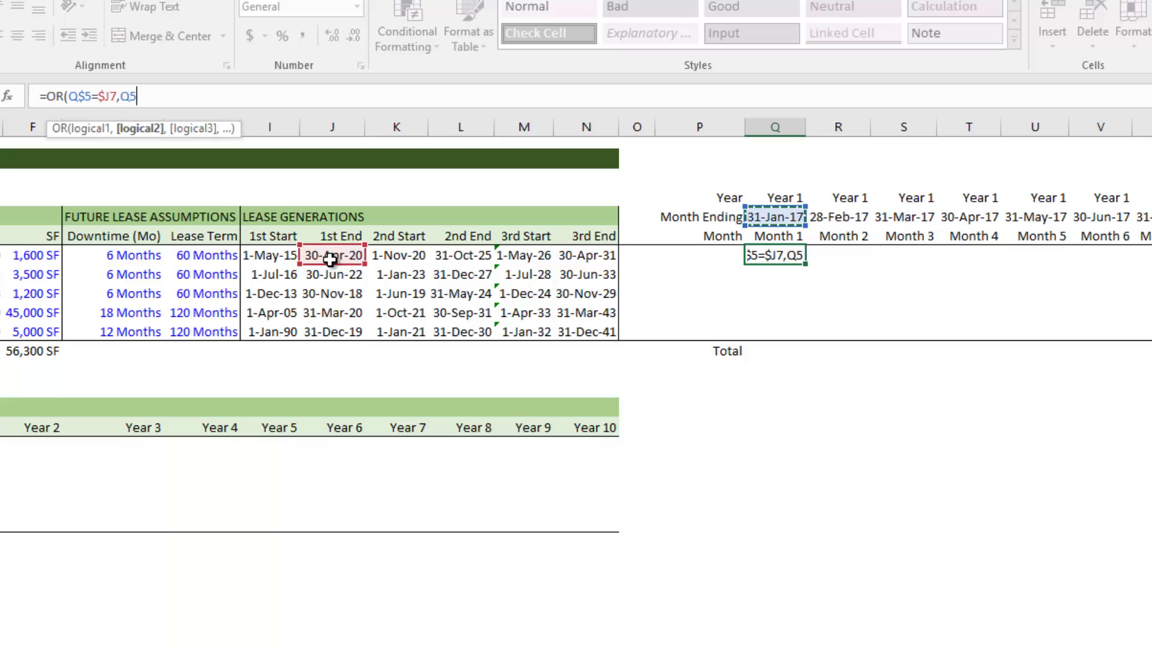
key(F4)
key(F4)
text(=)
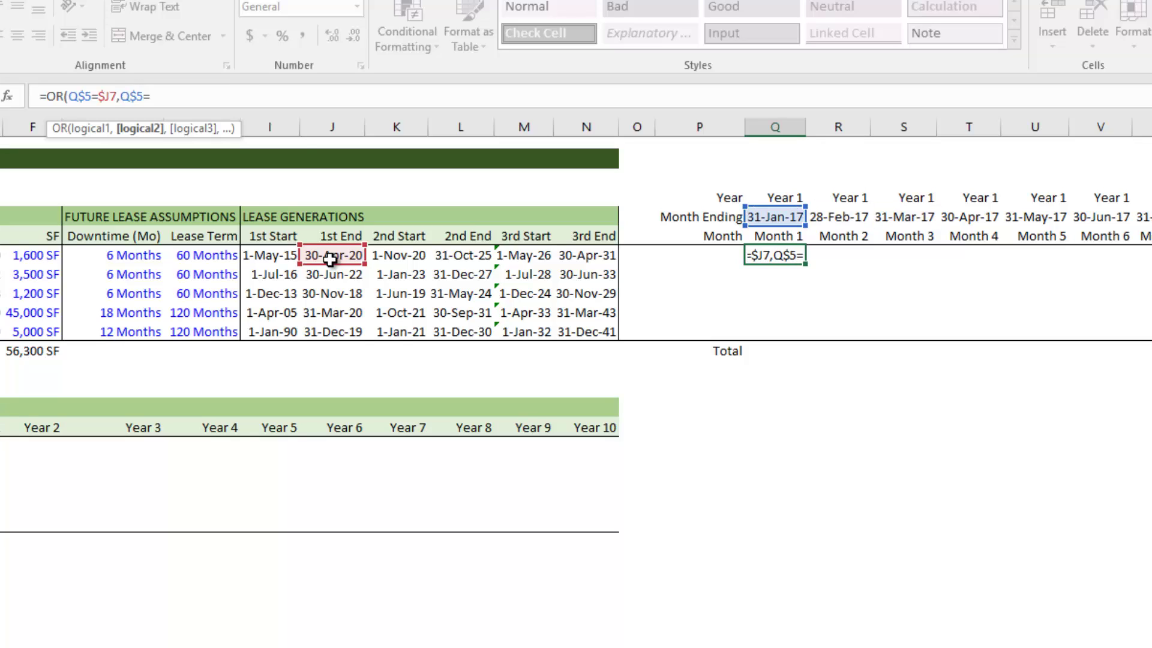
key(Left)
key(Left)
key(Left)
key(Left)
key(Left)
key(F4)
key(F4)
key(F4)
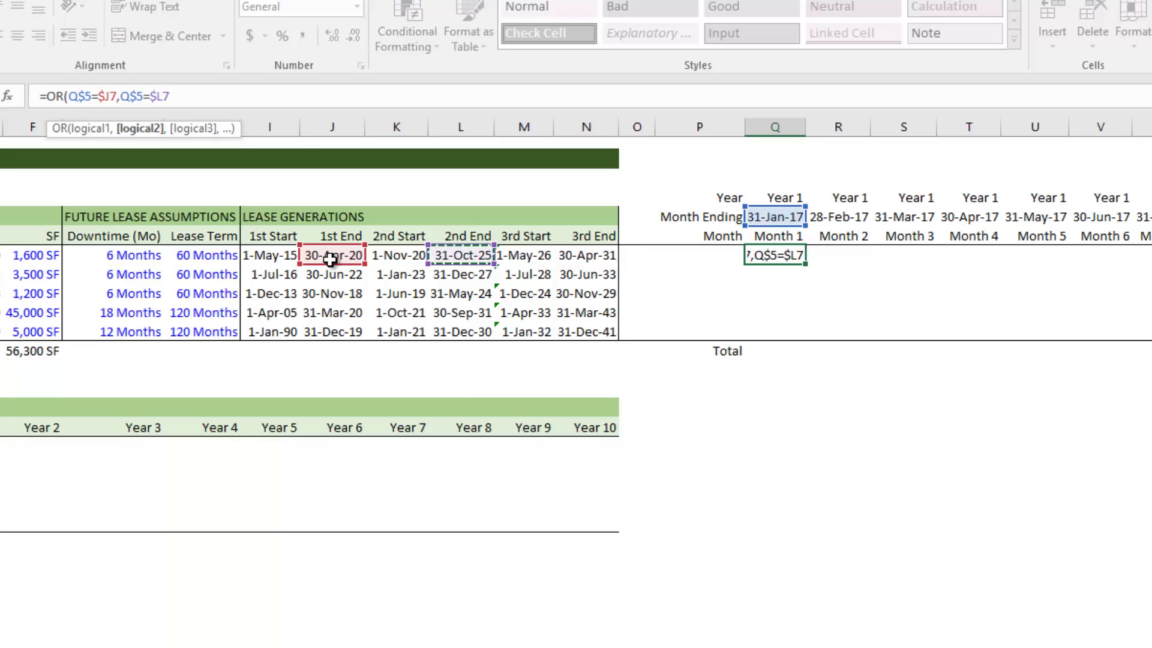
Add Q$5=$N7 as the third condition for the 3rd End date, and close the OR function.
text(,)
key(Up)
key(Up)
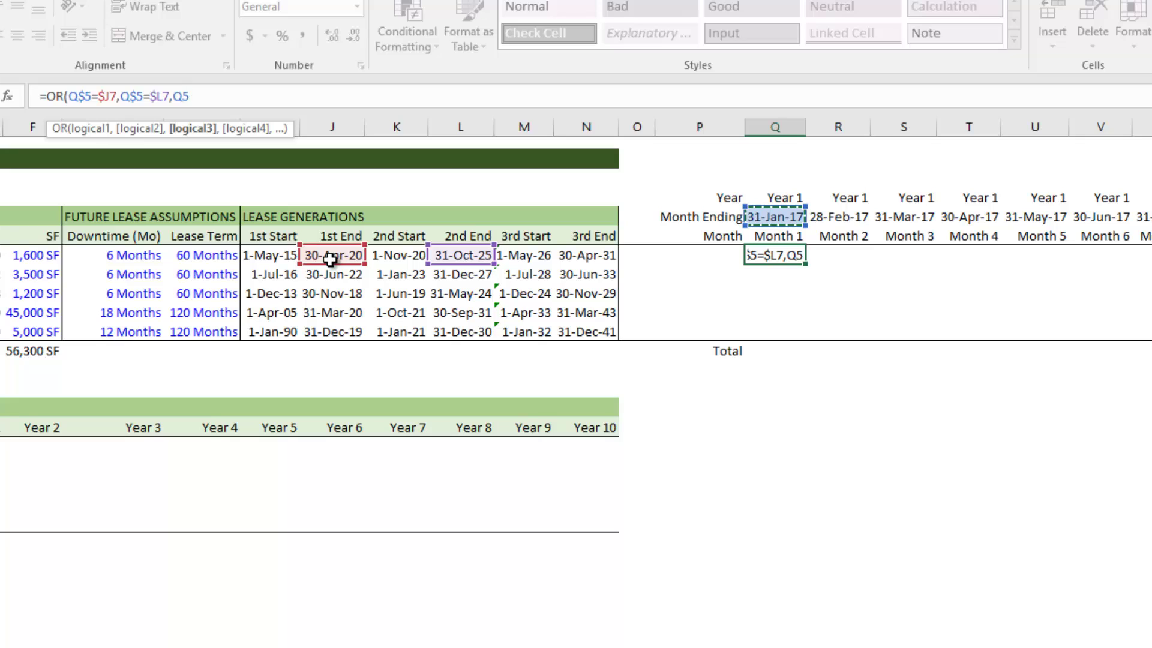
key(F4)
key(F4)
text(=)
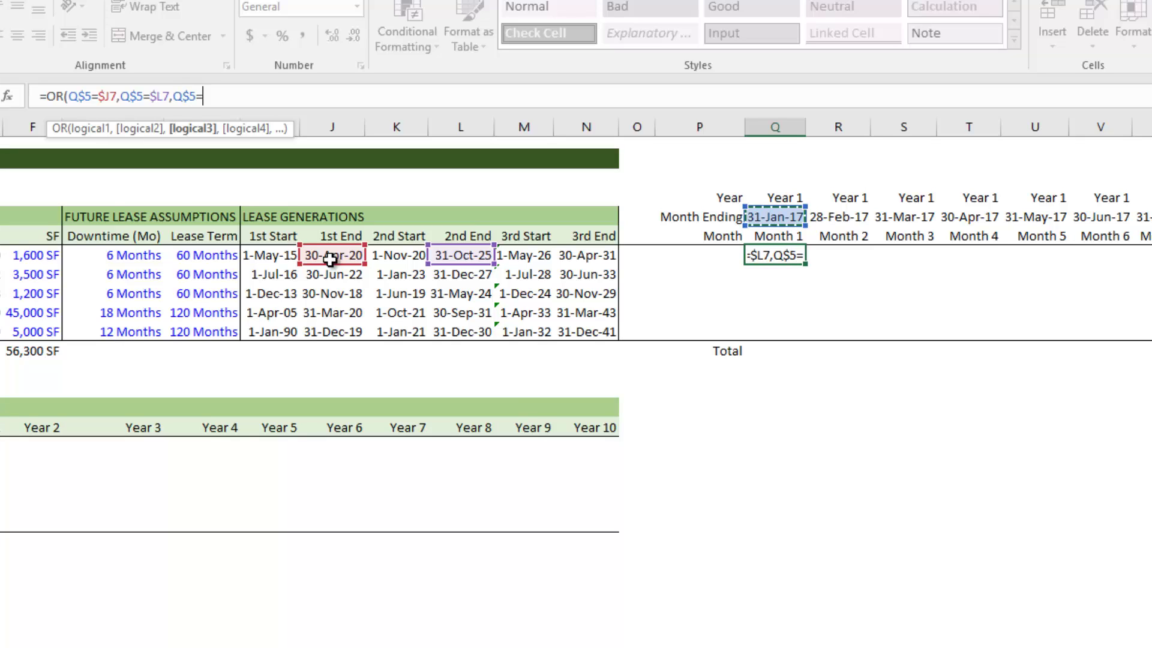
key(Left)
key(Left)
key(Left)
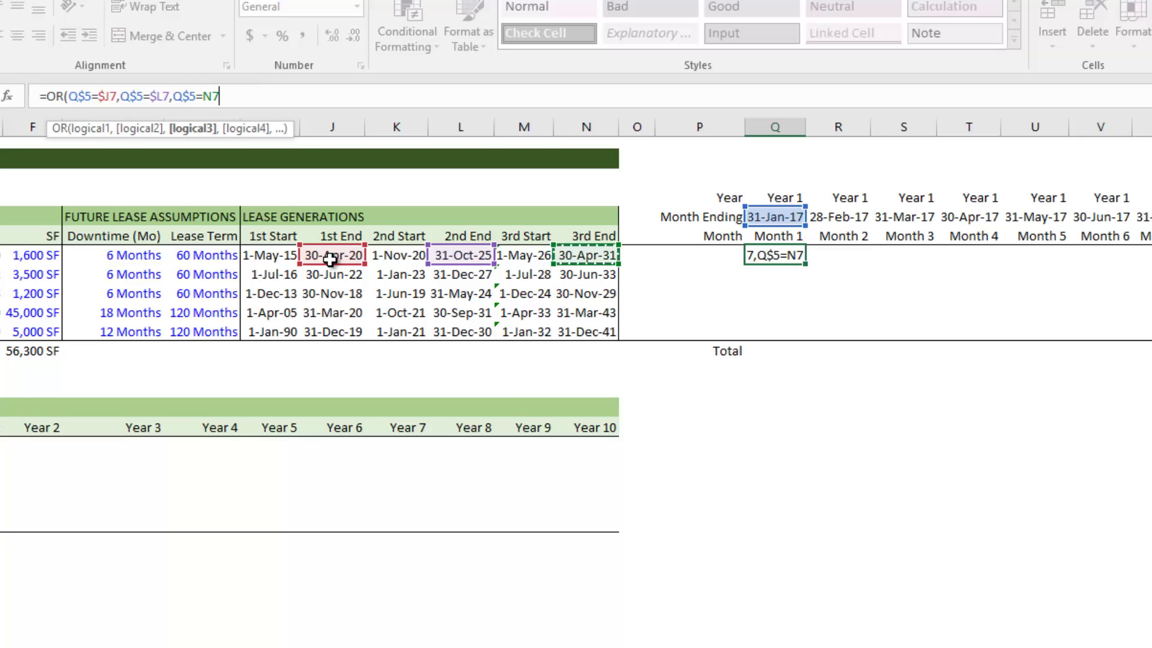
key(F4)
key(F4)
key(F4)
text()*)
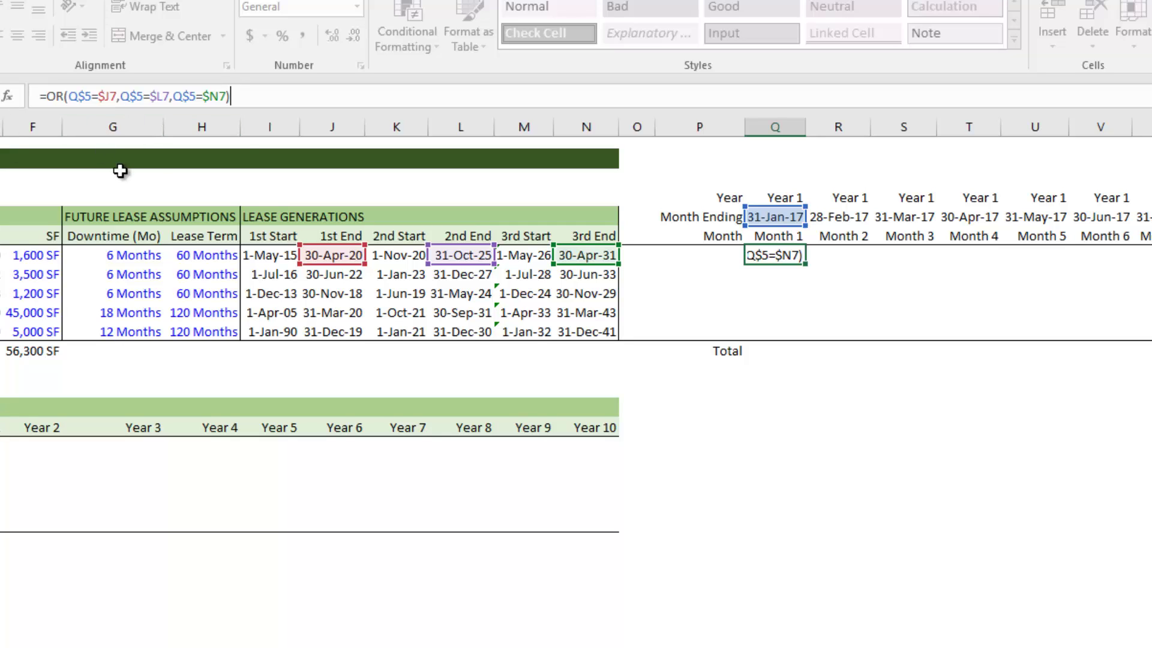
Multiply the OR test by the tenant's square footage in $F7 and enter the completed formula in Q7.
text(*)
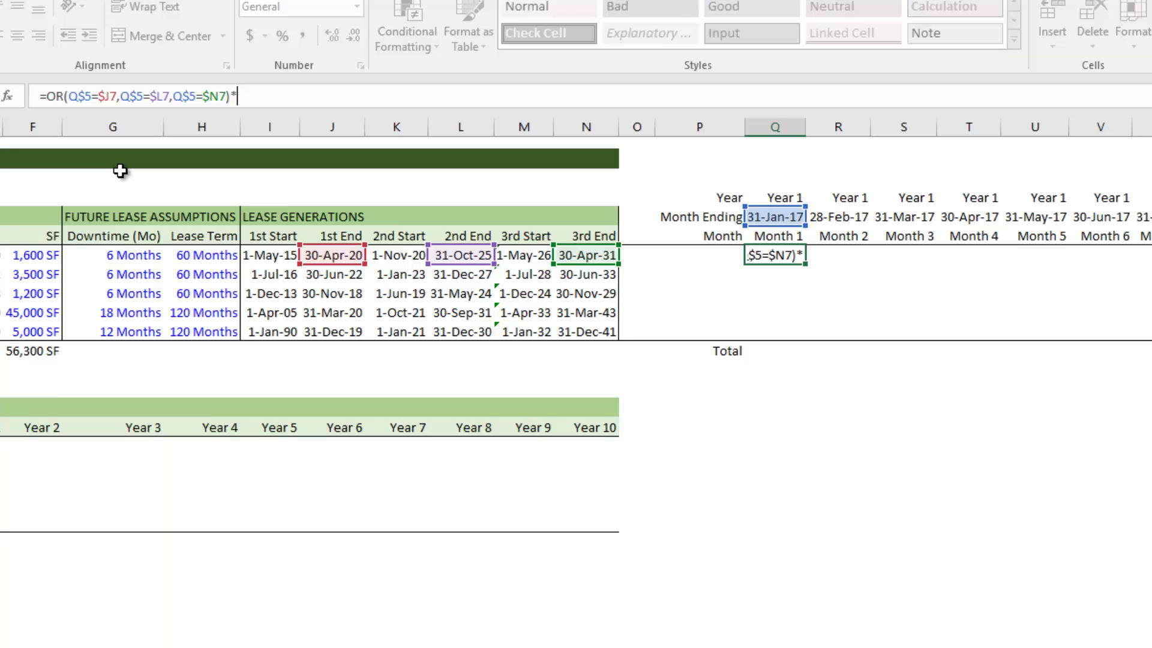
click(39, 253)
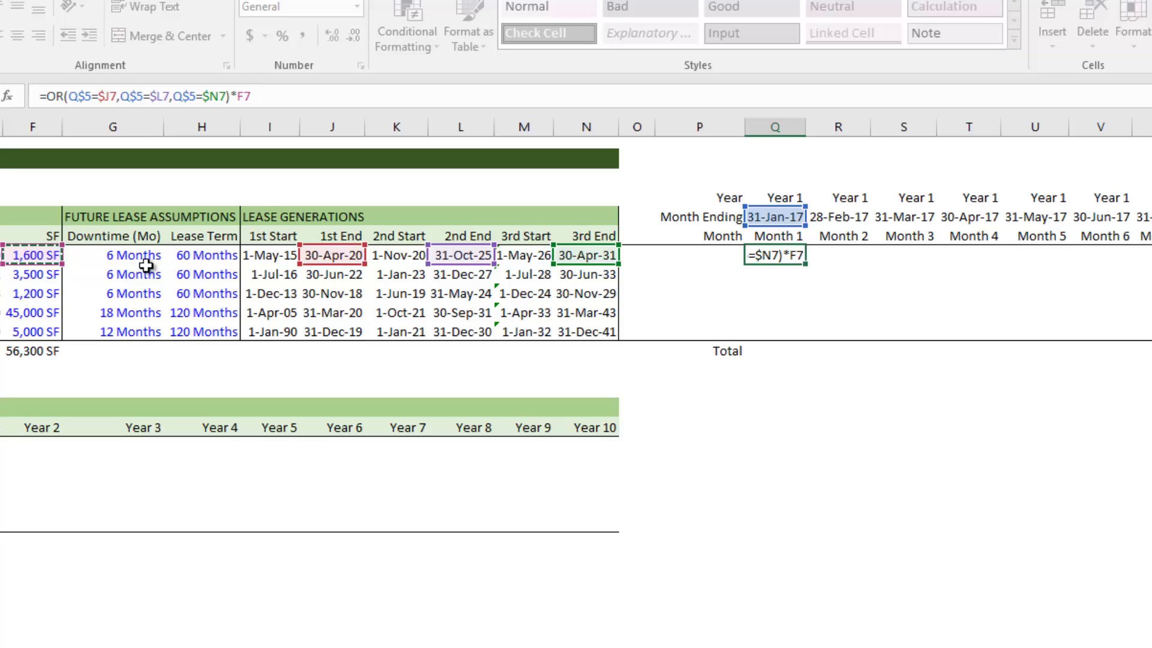
key(F4)
key(F4)
key(F4)
key(ctrl+Return)
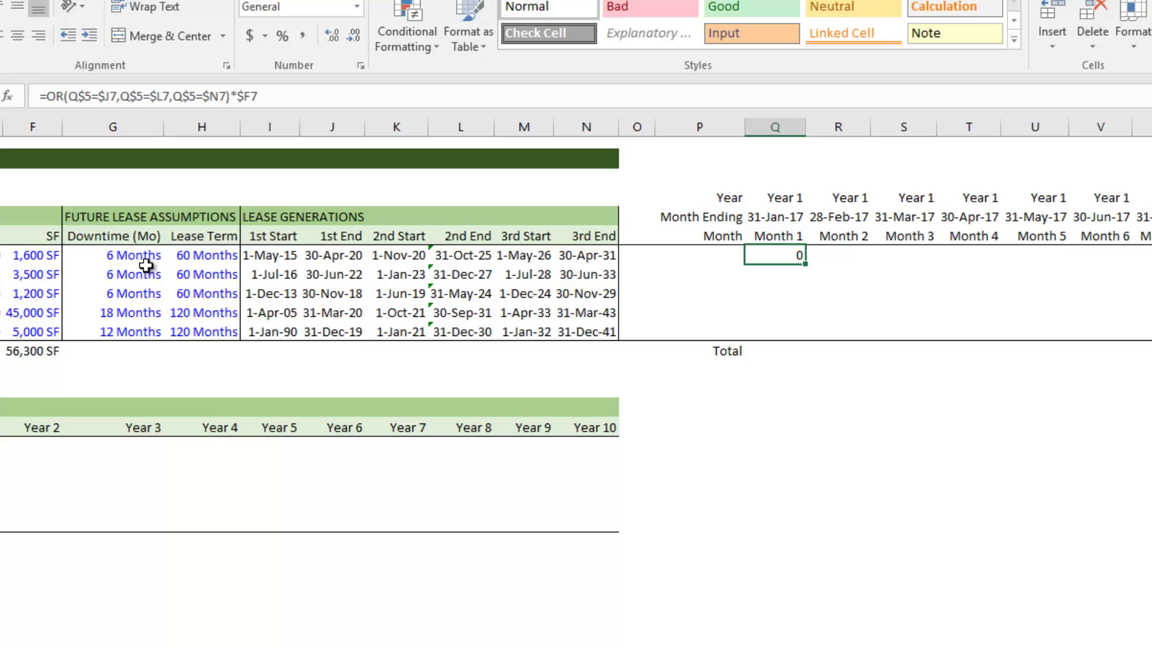
Review the Month 1 rollover formula in Q7 against the first tenant's SF, 1st End and 2nd End cells.
click(34, 258)
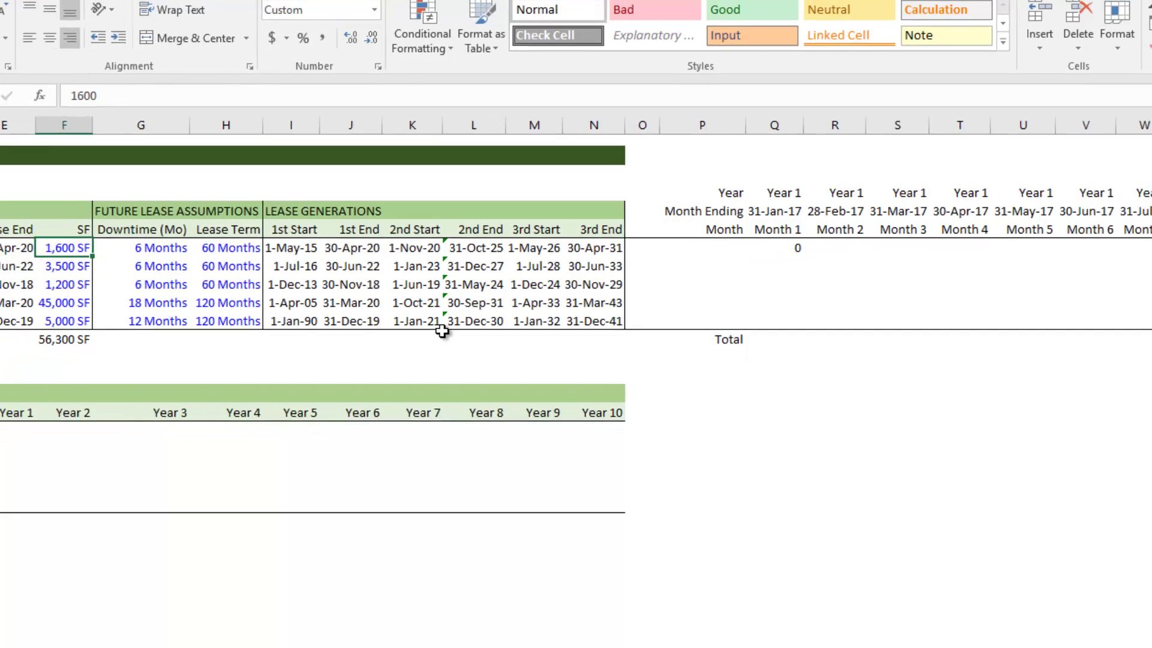
click(780, 247)
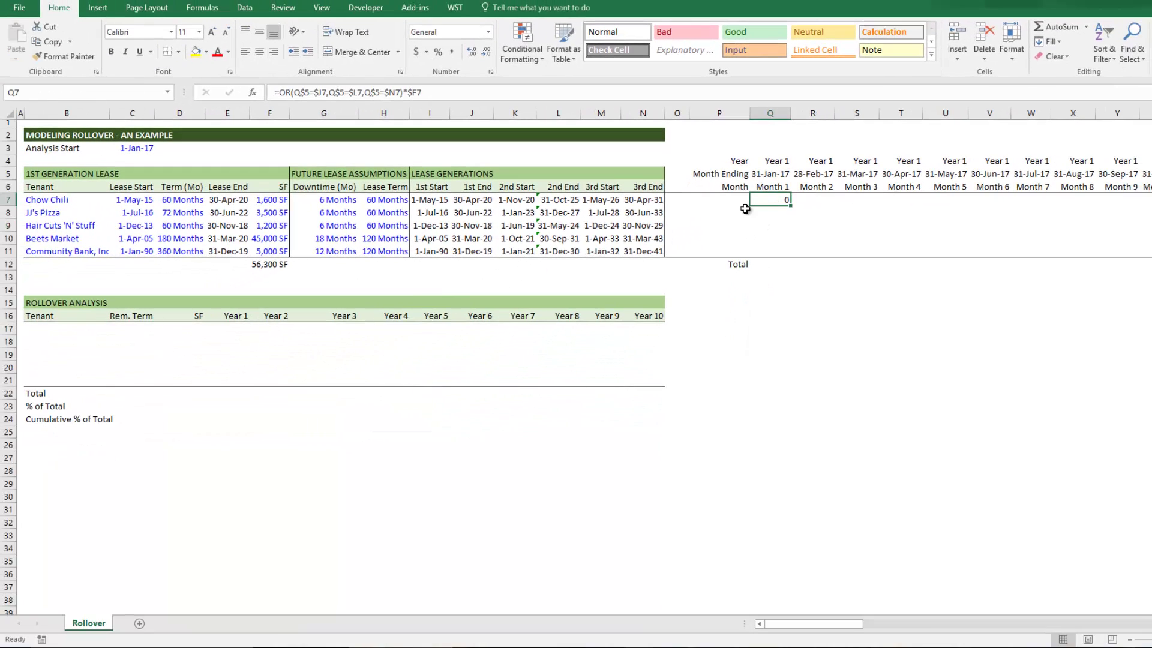
click(471, 200)
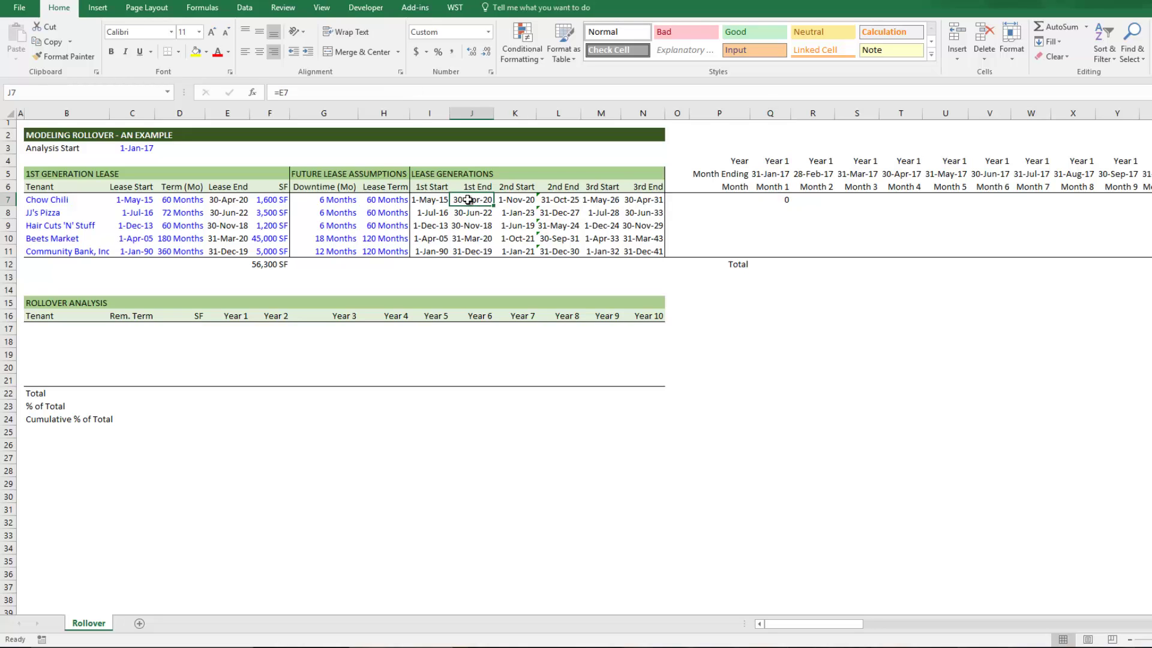
click(276, 197)
click(471, 200)
click(541, 203)
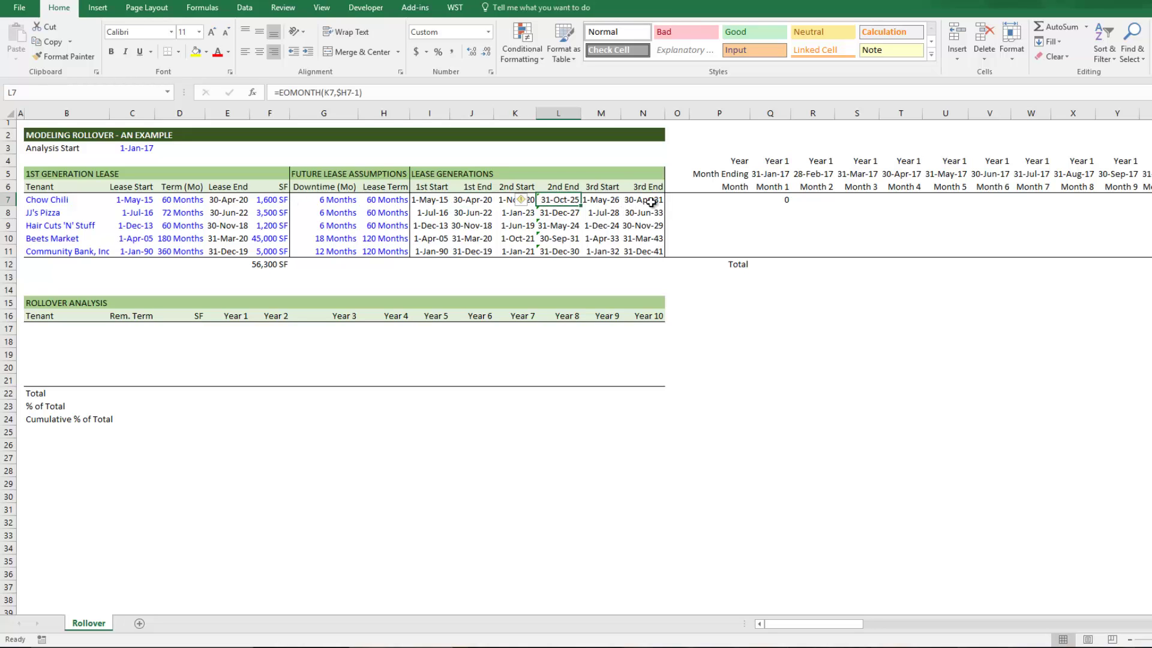
Copy the rollover formula in Q7 across the first tenant's row, R7:EF7, through Month 120.
click(777, 199)
key(ctrl+c)
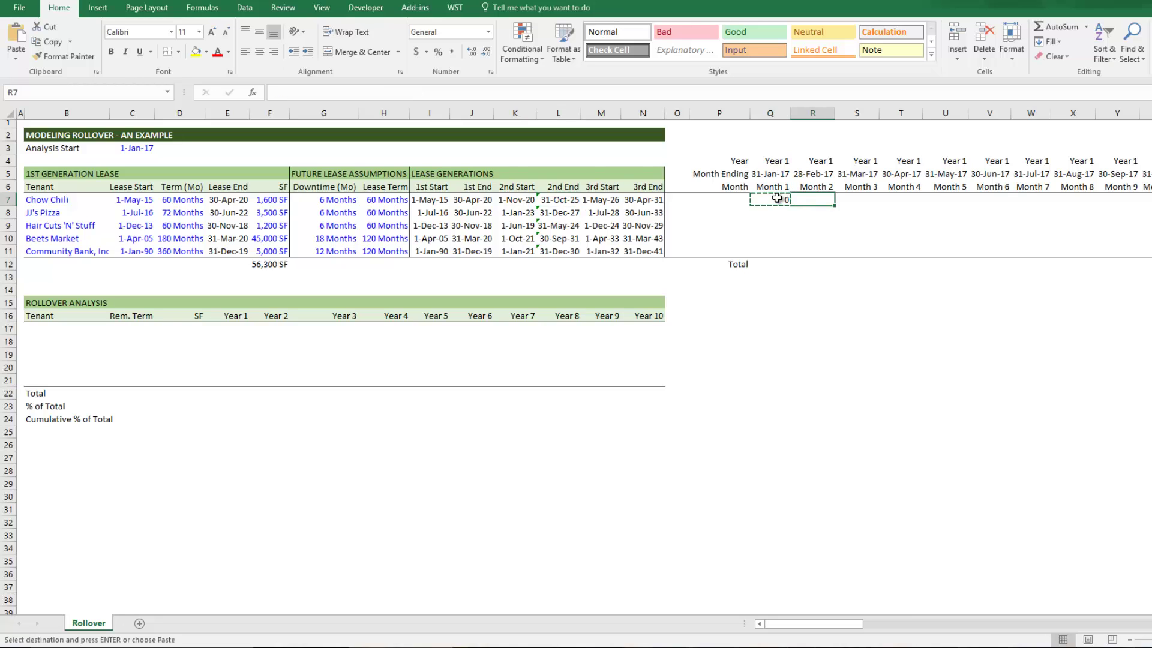
key(ctrl+shift+Right)
key(Return)
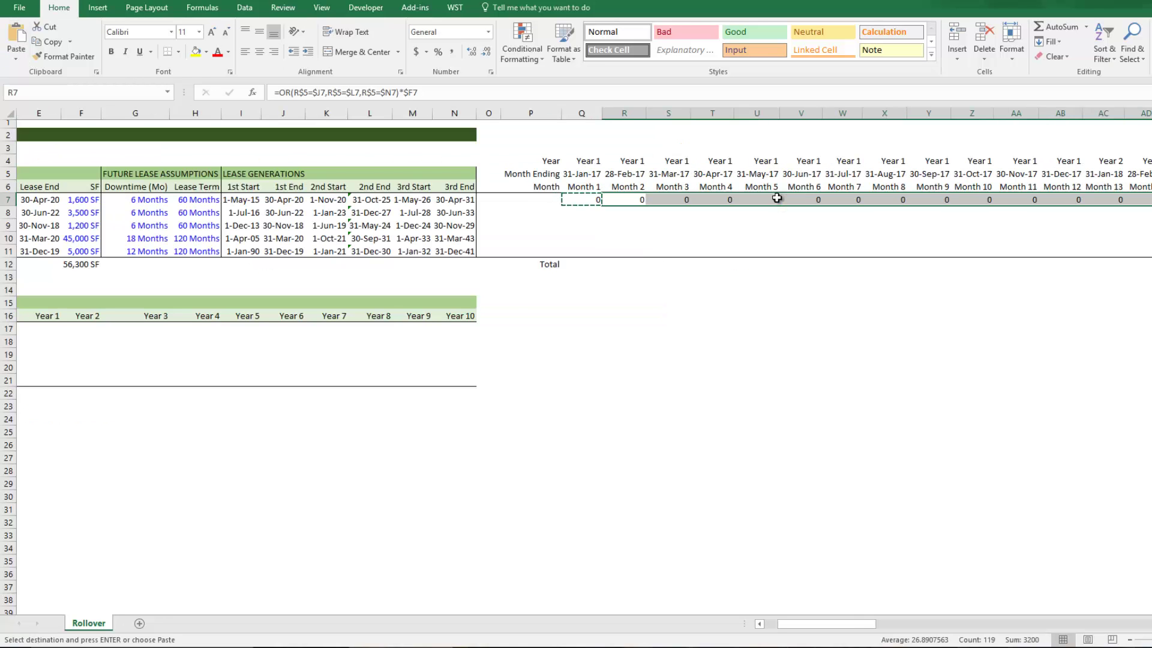
Check the first tenant's rollover row at Month 40, the month ending on its 1st End date of 30-Apr-20.
key(Right)
key(Right)
key(Right)
key(Right)
key(Right)
key(Right)
key(Right)
key(Right)
key(Right)
key(Right)
key(Right)
key(Right)
key(Right)
key(Right)
key(Right)
key(Right)
key(Right)
key(Right)
key(Right)
key(Right)
key(Right)
key(Right)
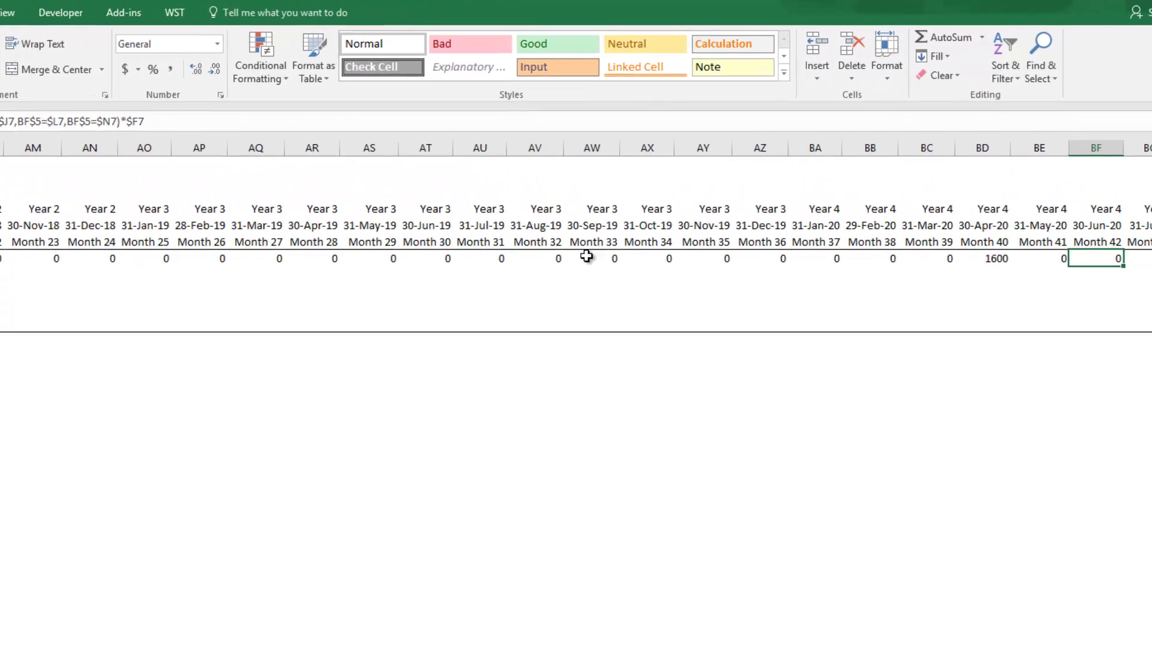
key(Left)
key(Left)
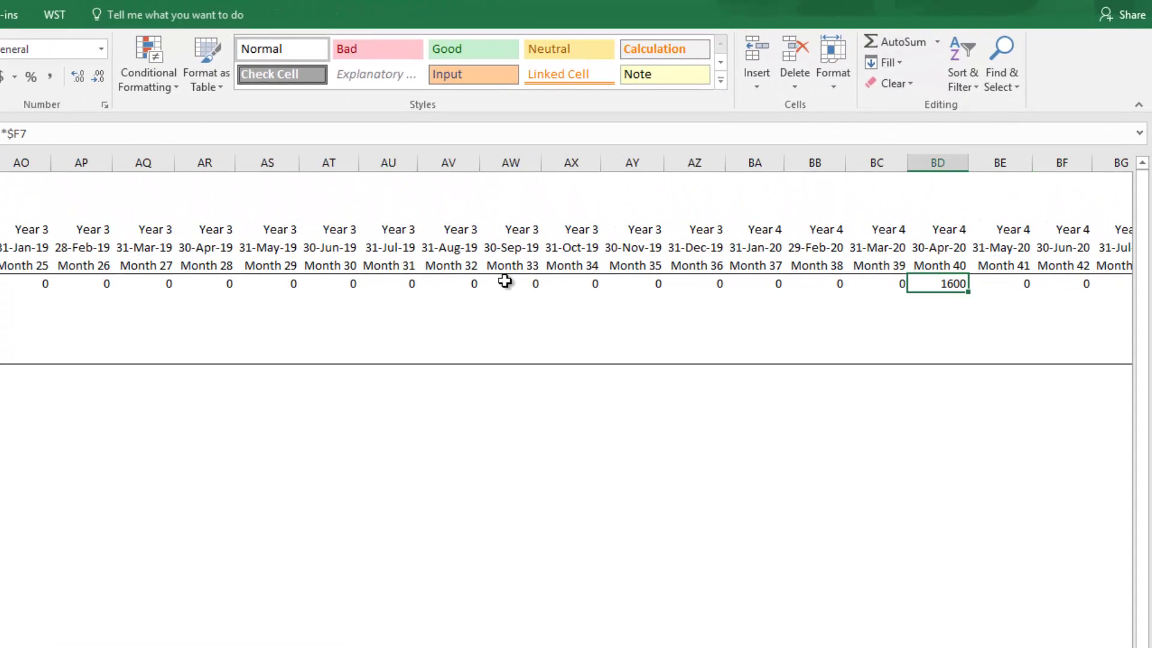
Check the same row at Month 106, ending on the 2nd End date of 31-Oct-25, and return to the row's start.
key(Right)
key(Right)
key(Right)
key(Right)
key(Right)
key(Right)
key(Right)
key(Right)
key(Right)
key(Right)
key(Right)
key(Right)
key(Right)
key(Right)
key(Right)
key(Right)
key(Right)
key(Right)
key(Right)
key(Right)
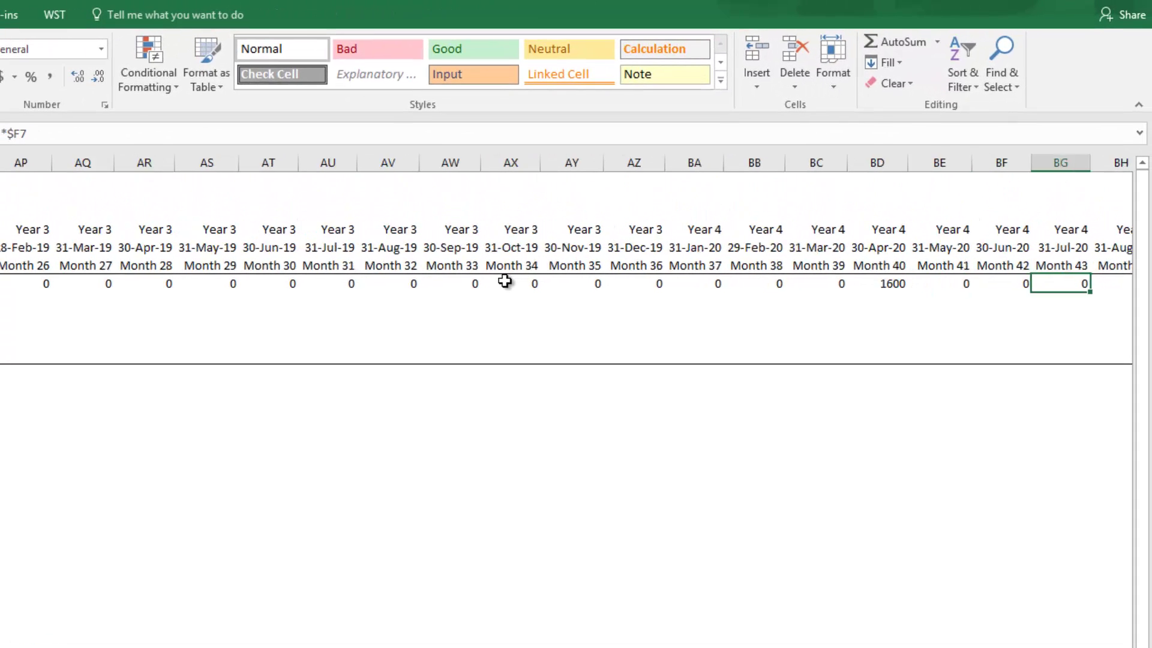
key(Right)
key(Right)
key(Right)
key(Right)
key(Right)
key(Right)
key(Right)
key(Right)
key(Right)
key(Right)
key(Right)
key(Right)
key(Right)
key(Right)
key(Right)
key(Right)
key(Right)
key(Right)
key(Right)
key(Right)
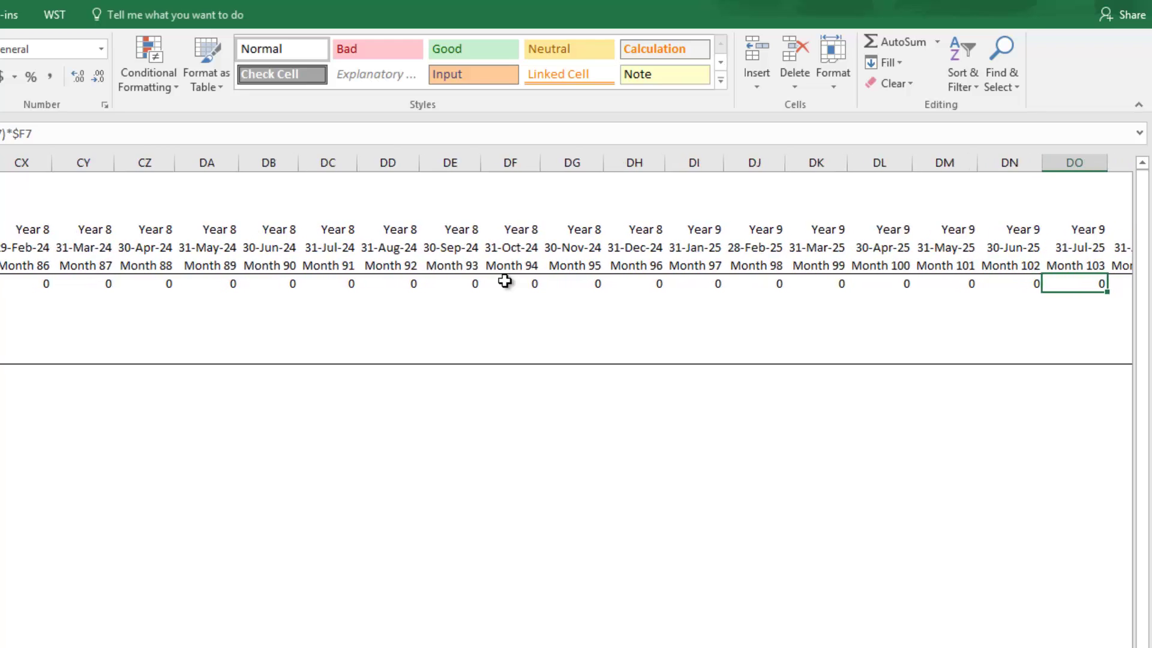
key(Left)
key(Left)
key(Left)
key(Left)
key(Left)
key(Left)
key(Left)
key(Left)
key(Left)
key(Left)
key(Left)
key(Left)
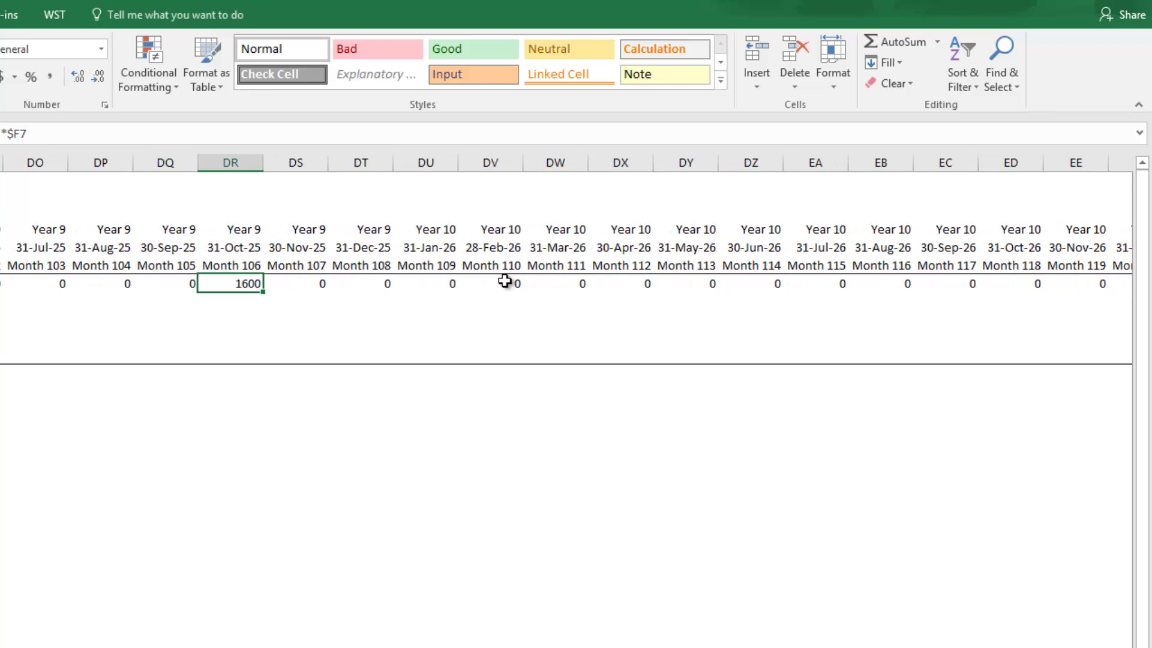
key(ctrl+Left)
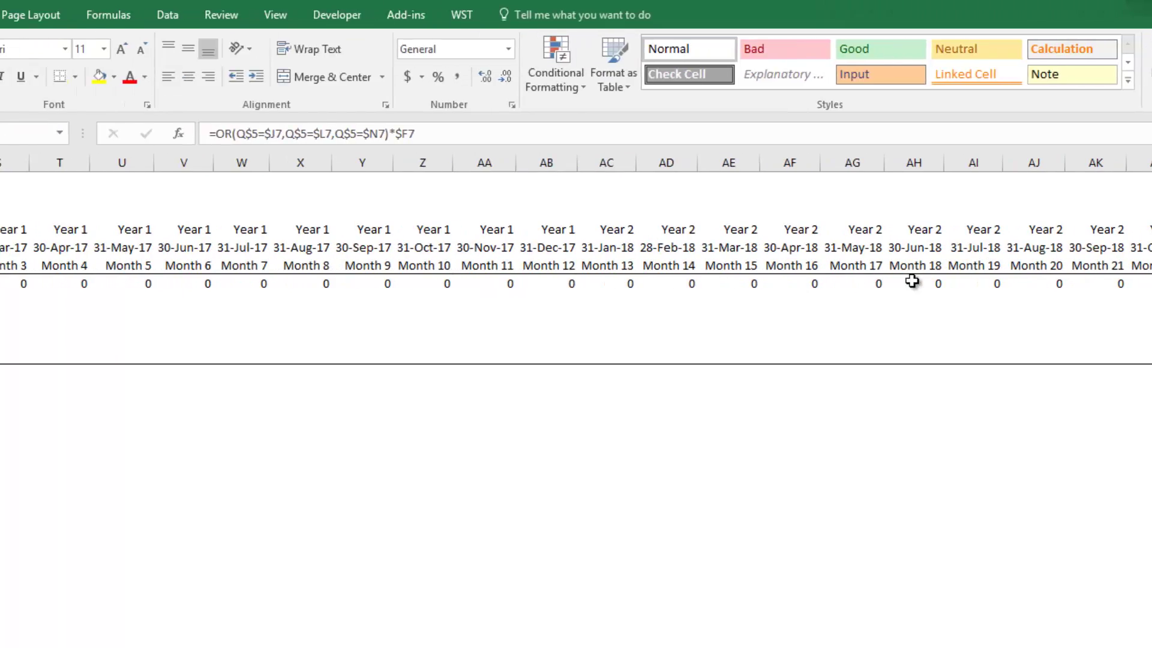
Copy the first tenant's monthly rollover formulas, Q7:EF7, down to the other four tenants' rows, 8 to 11.
key(ctrl+Left)
key(Left)
key(Left)
key(Right)
key(Right)
key(Right)
key(Right)
key(Right)
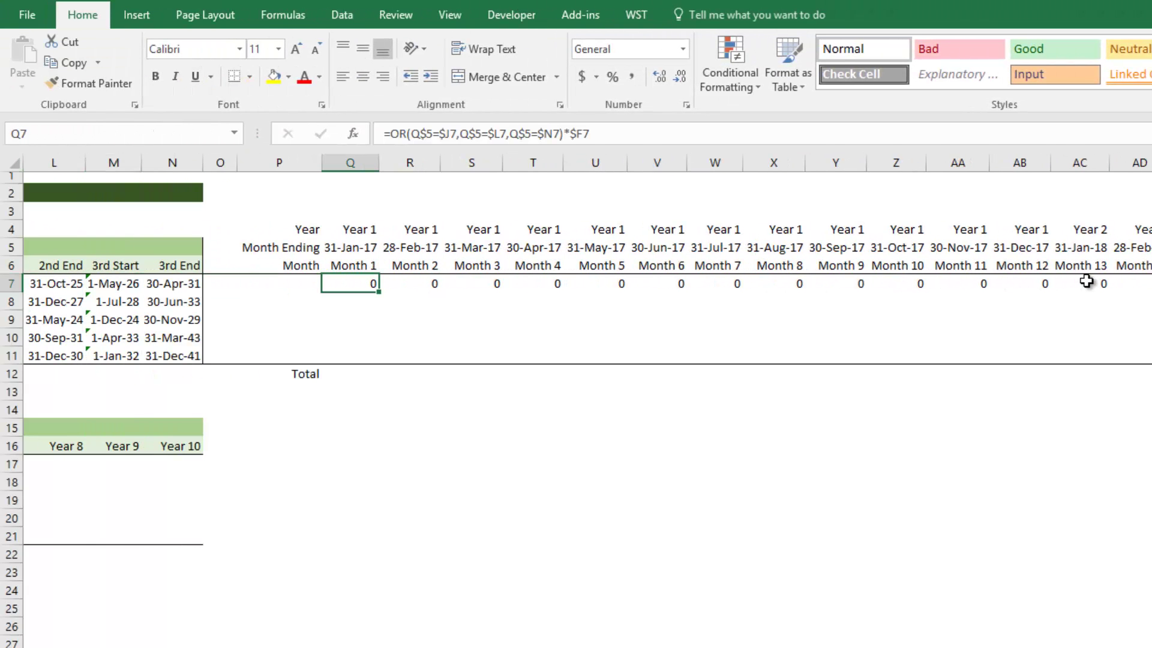
key(ctrl+shift+Right)
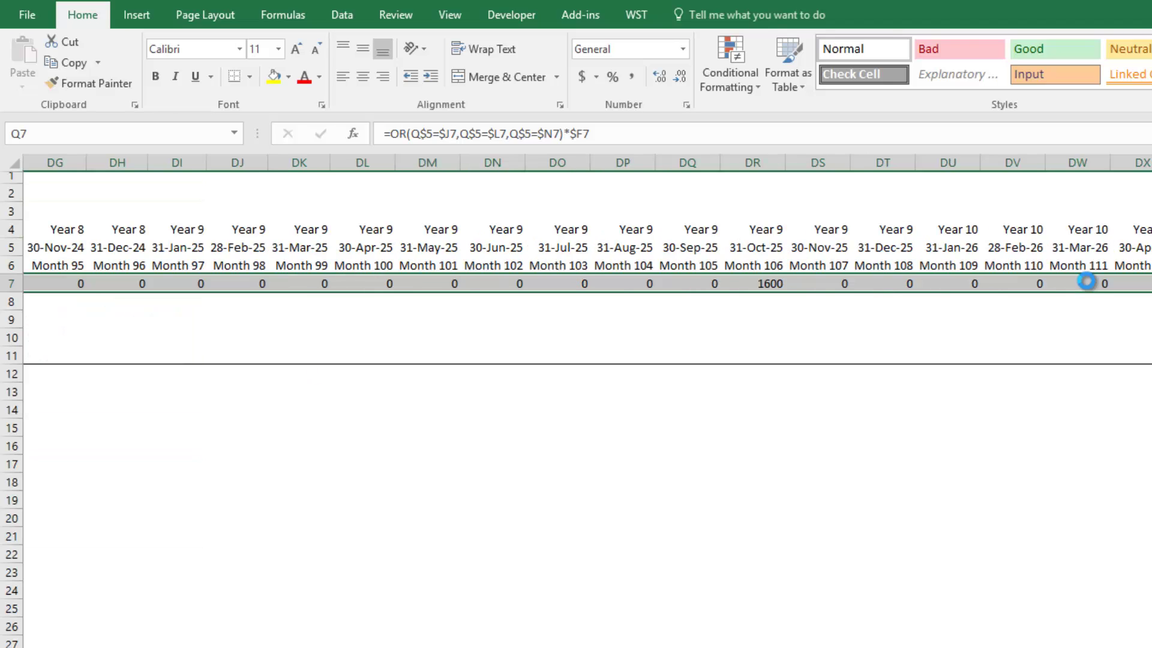
key(ctrl+c)
key(Left)
key(Left)
key(Down)
key(Down)
key(Down)
key(Right)
key(Right)
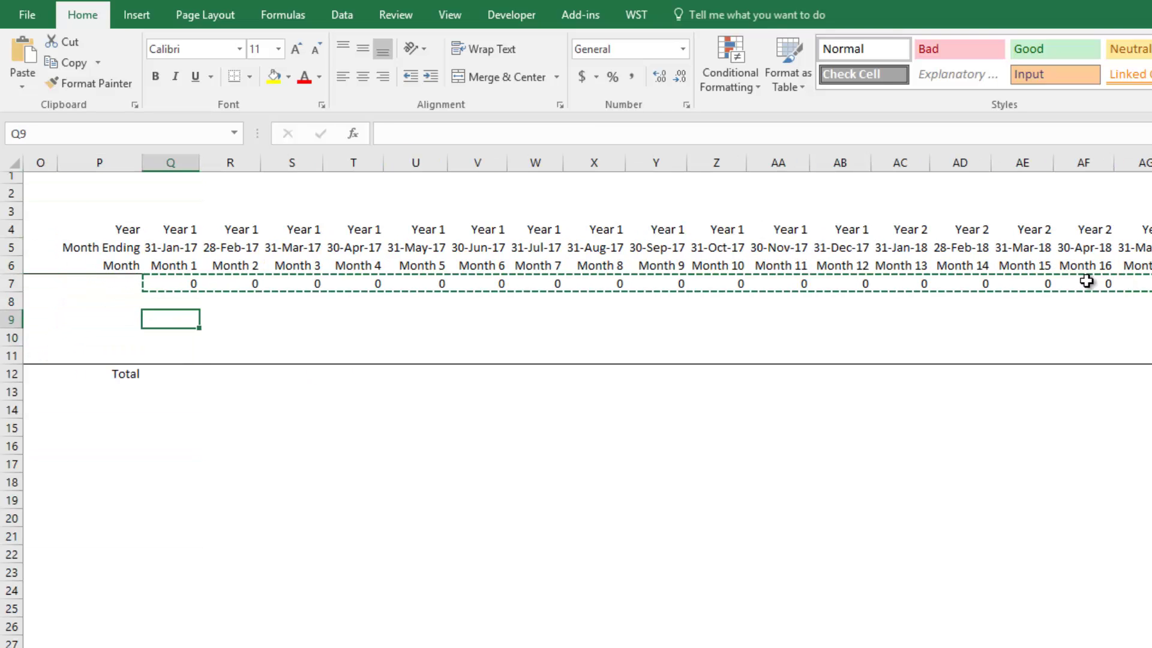
key(Up)
key(Up)
key(shift+Down)
key(shift+Down)
key(shift+Down)
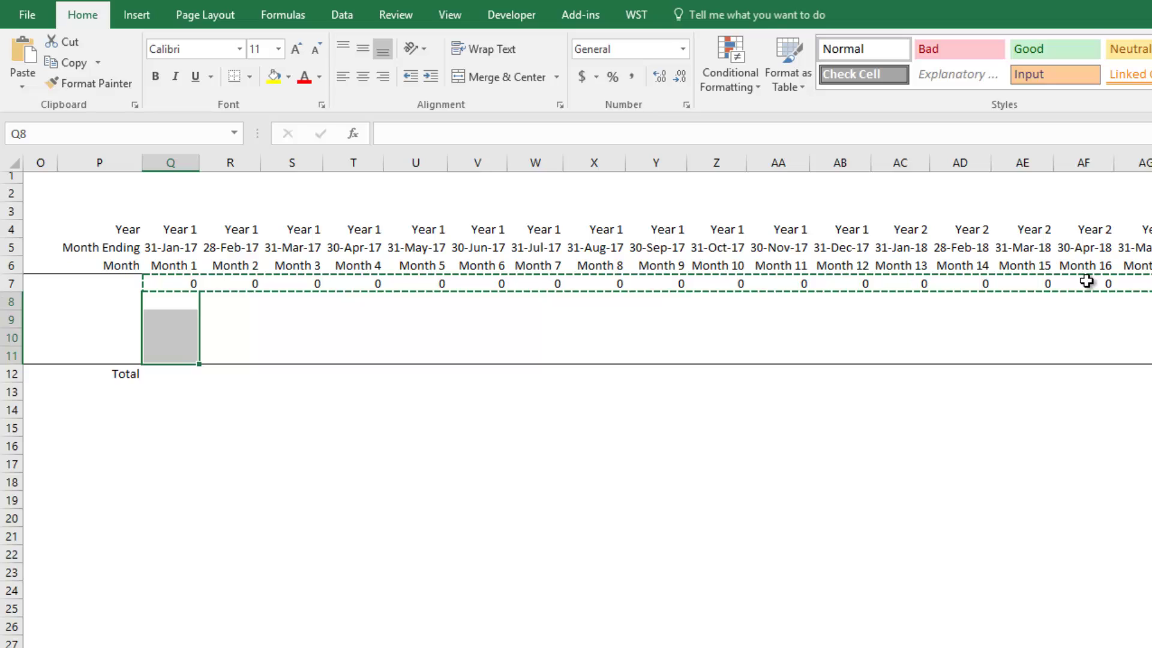
key(ctrl+v)
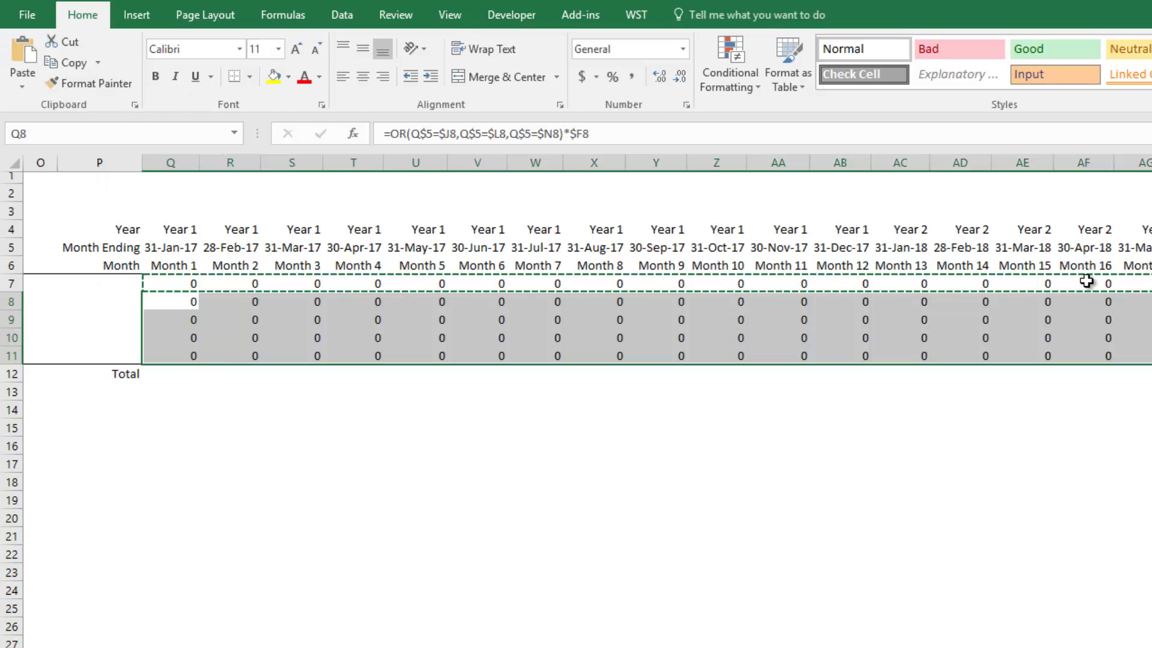
Review the copied rollover rows of all five tenants along the monthly timeline from Year 1 into Year 4.
key(Escape)
key(Down)
key(Down)
key(Down)
key(Right)
key(Right)
key(Right)
key(Right)
key(Right)
key(Right)
key(Right)
key(Right)
key(Right)
key(Right)
key(Right)
key(Right)
key(Right)
key(Right)
key(Right)
key(Right)
key(Right)
key(Right)
key(Right)
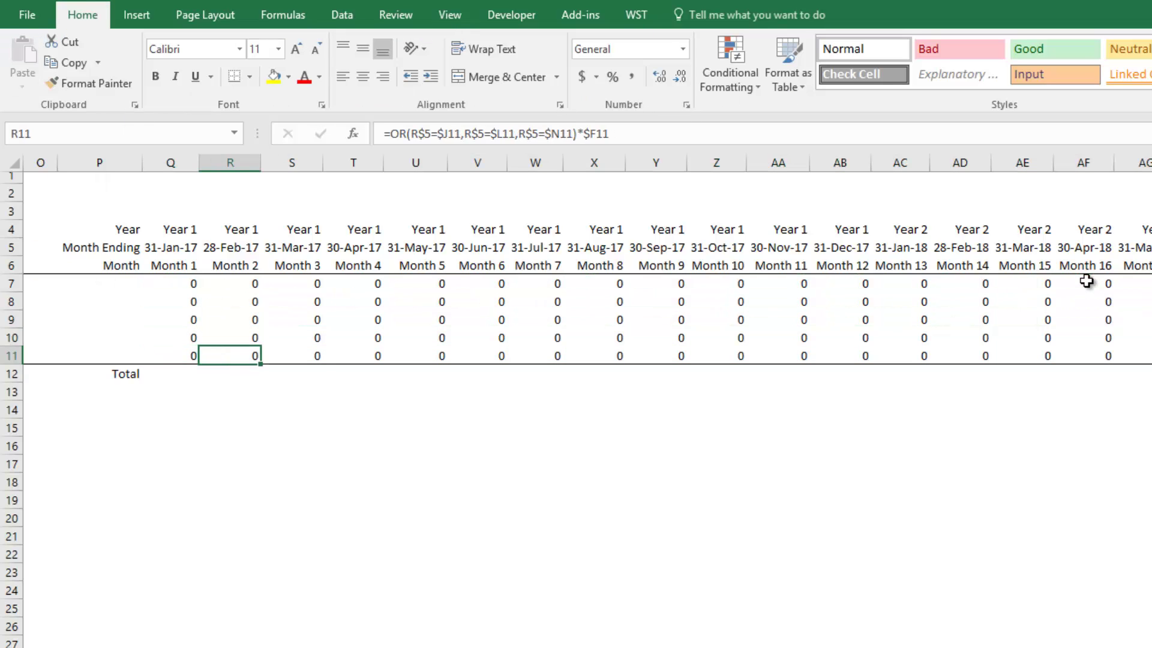
key(Right)
key(Right)
key(Right)
key(Right)
key(Right)
key(Right)
key(Right)
key(Right)
key(Right)
key(Right)
key(Right)
key(Right)
key(Right)
key(Right)
key(Right)
key(Right)
key(Right)
key(Right)
key(Right)
key(Right)
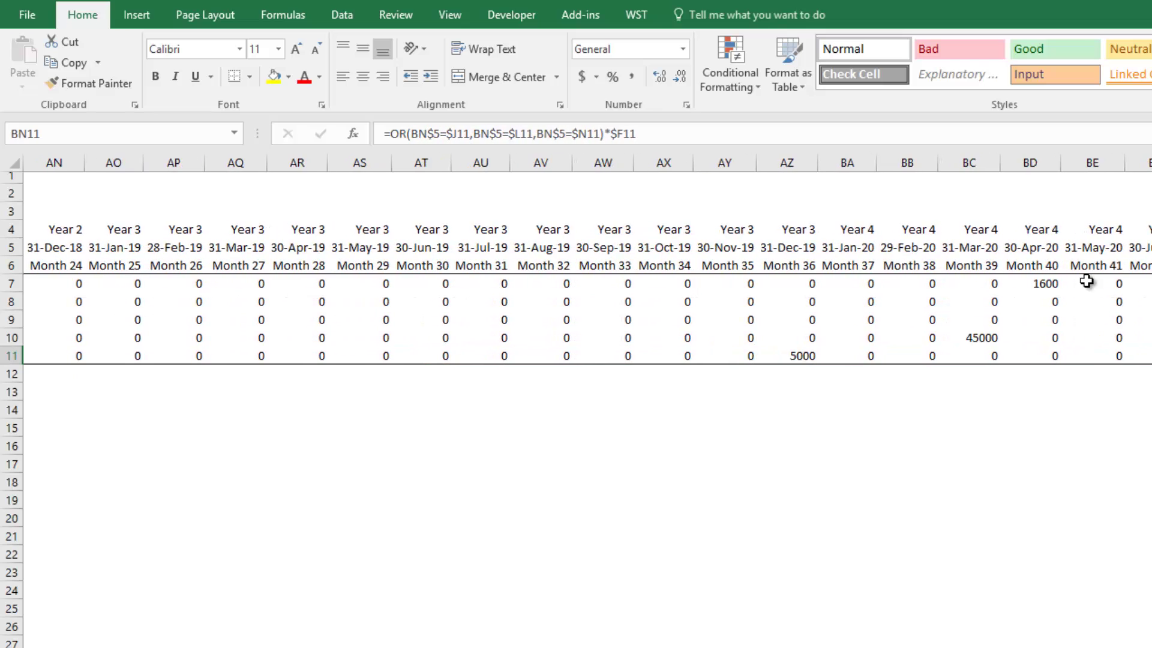
Total the five tenants' Month 1 rollover in Q12 with =SUM(Q7:Q11).
key(ctrl+Left)
key(Left)
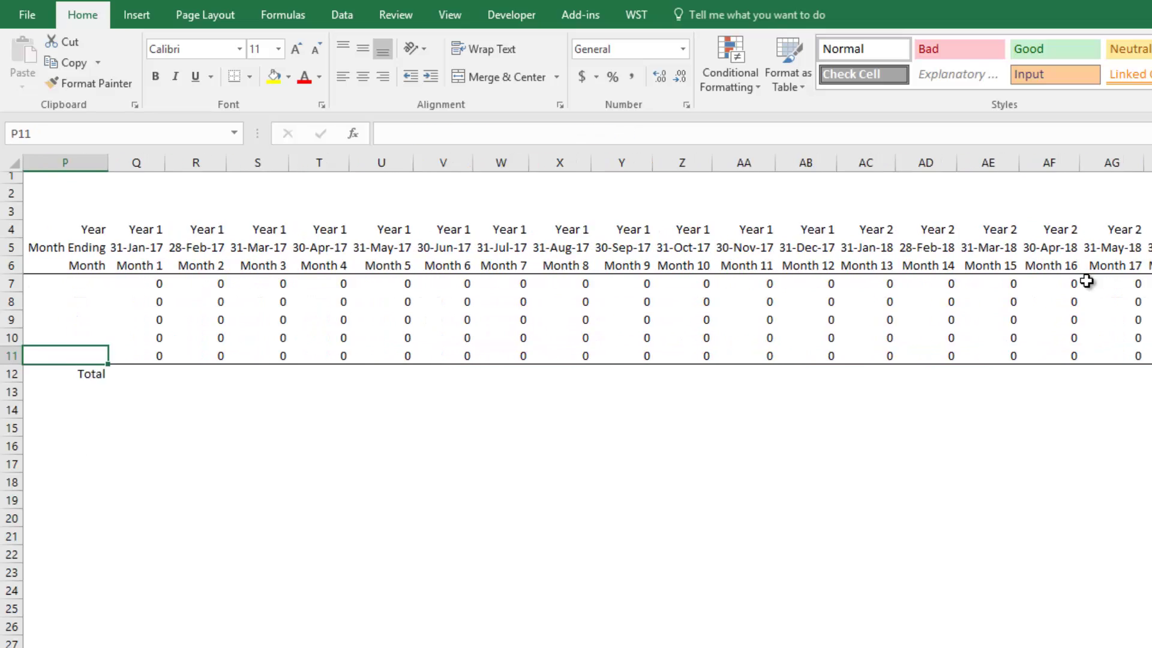
key(ctrl+Left)
key(ctrl+Left)
key(Down)
key(Right)
key(Right)
key(Right)
key(Right)
key(Right)
key(Right)
key(Right)
key(Right)
key(Right)
key(Right)
key(Right)
key(Right)
key(Right)
key(Right)
key(Right)
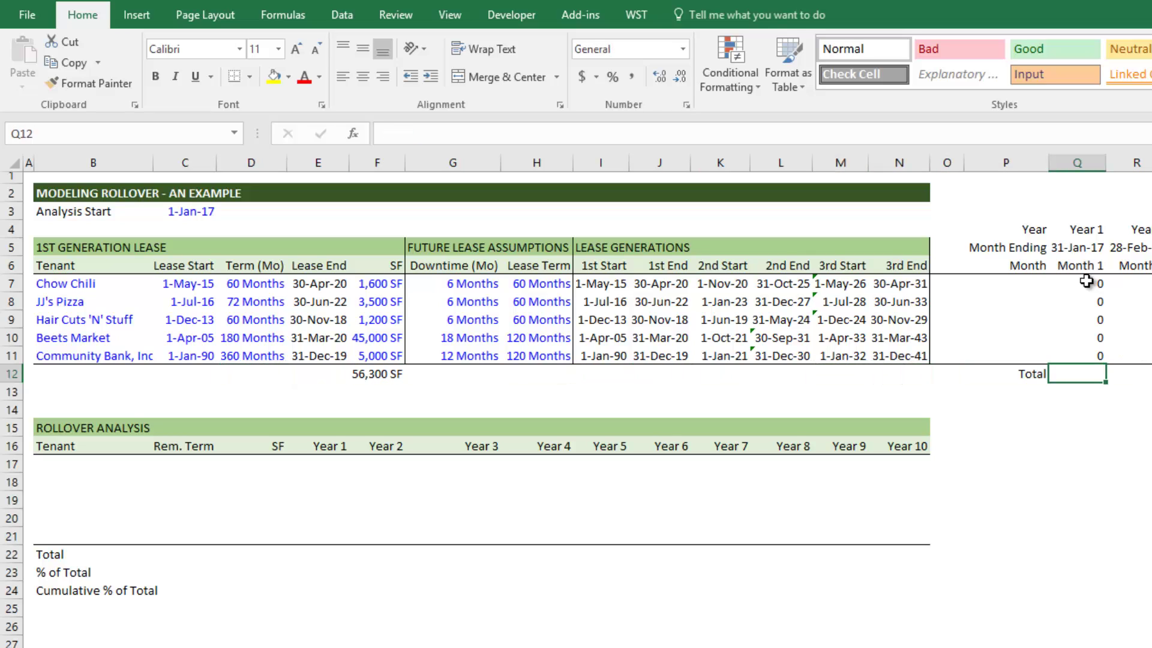
text(=sum()
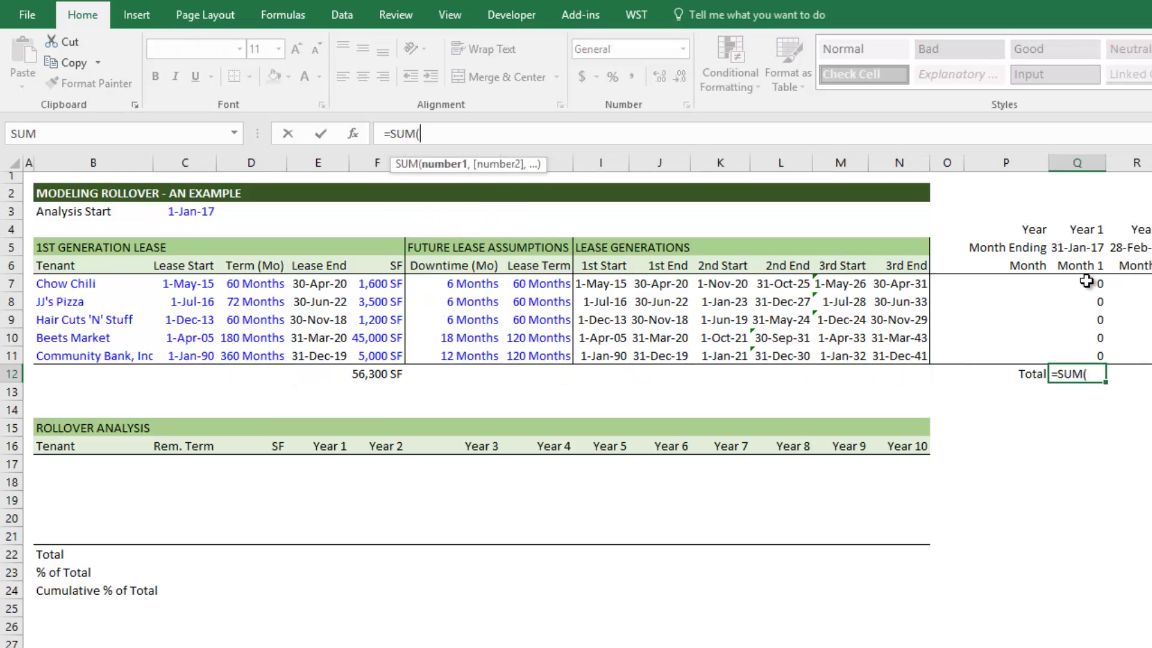
key(Up)
key(shift+Up)
key(shift+Up)
key(shift+Up)
key(shift+Up)
key(shift+Up)
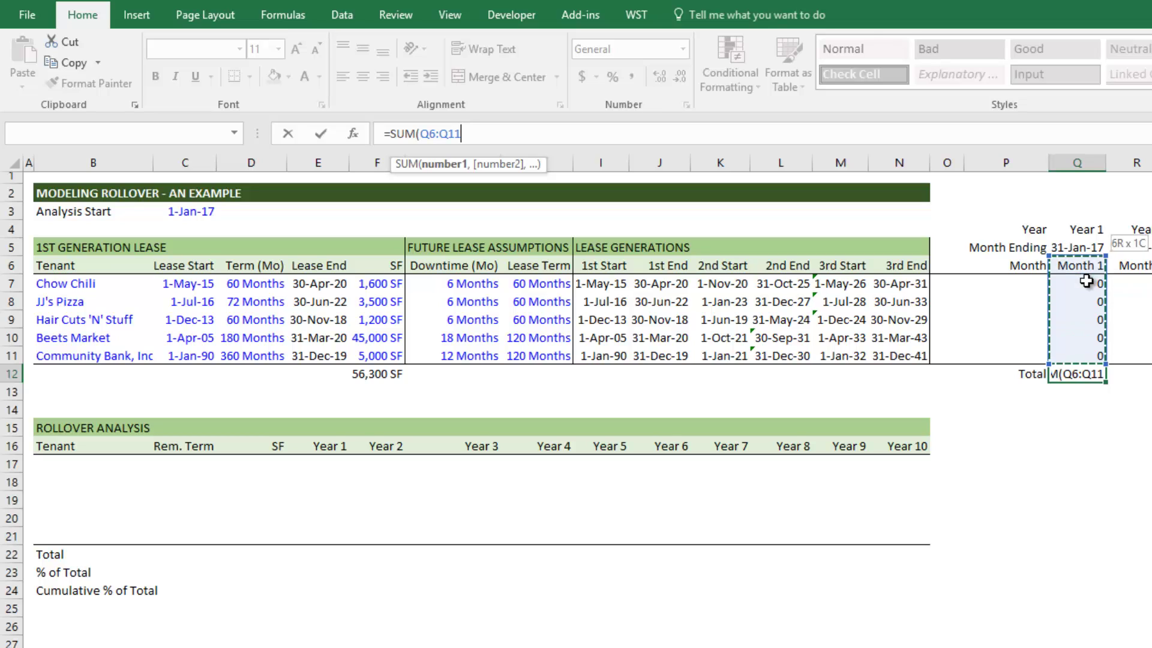
key(shift+Down)
key(Return)
key(Up)
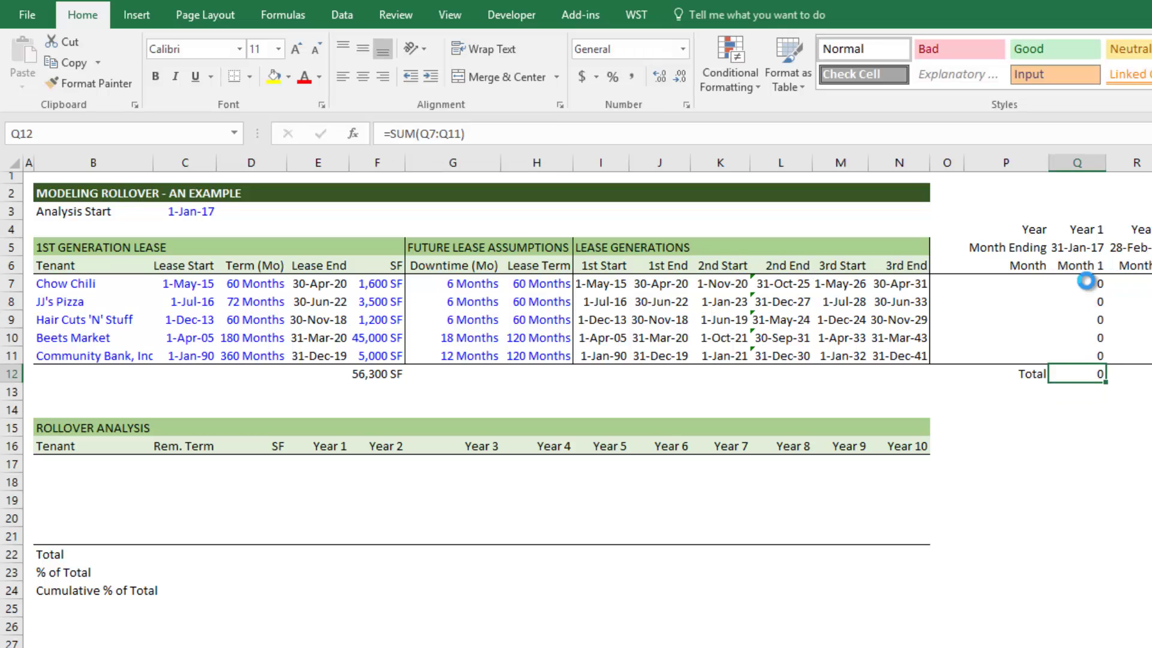
Copy the Month 1 total formula in Q12 across the Total row, R12:EF12, through Month 120.
key(ctrl+shift+Right)
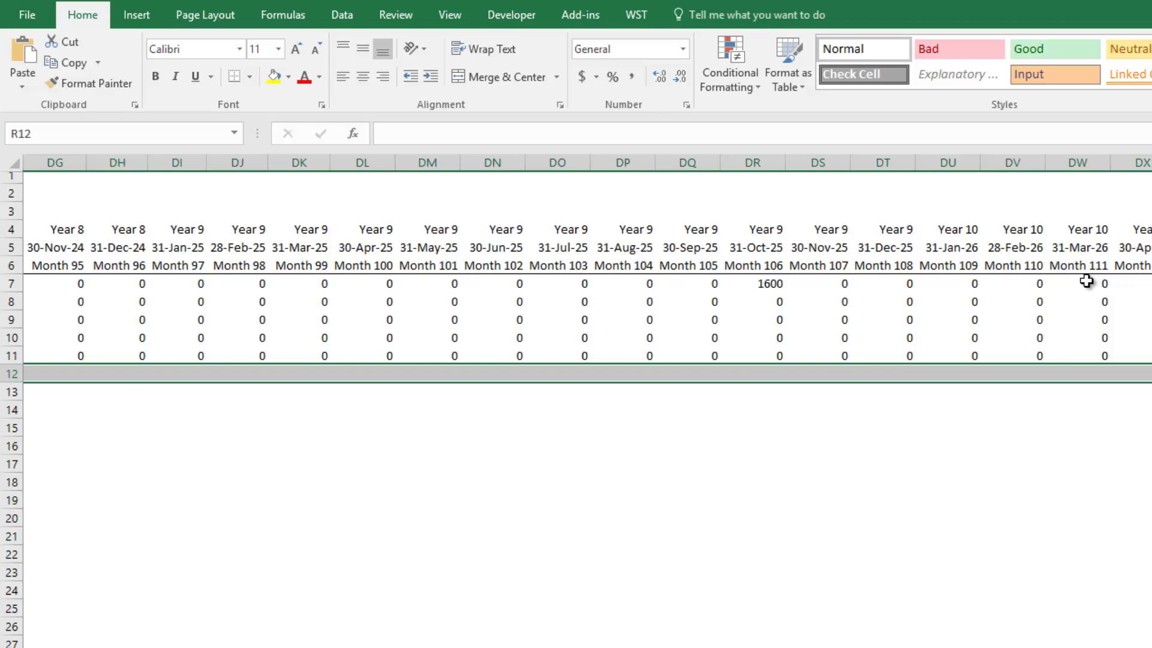
key(ctrl+r)
key(Right)
key(Right)
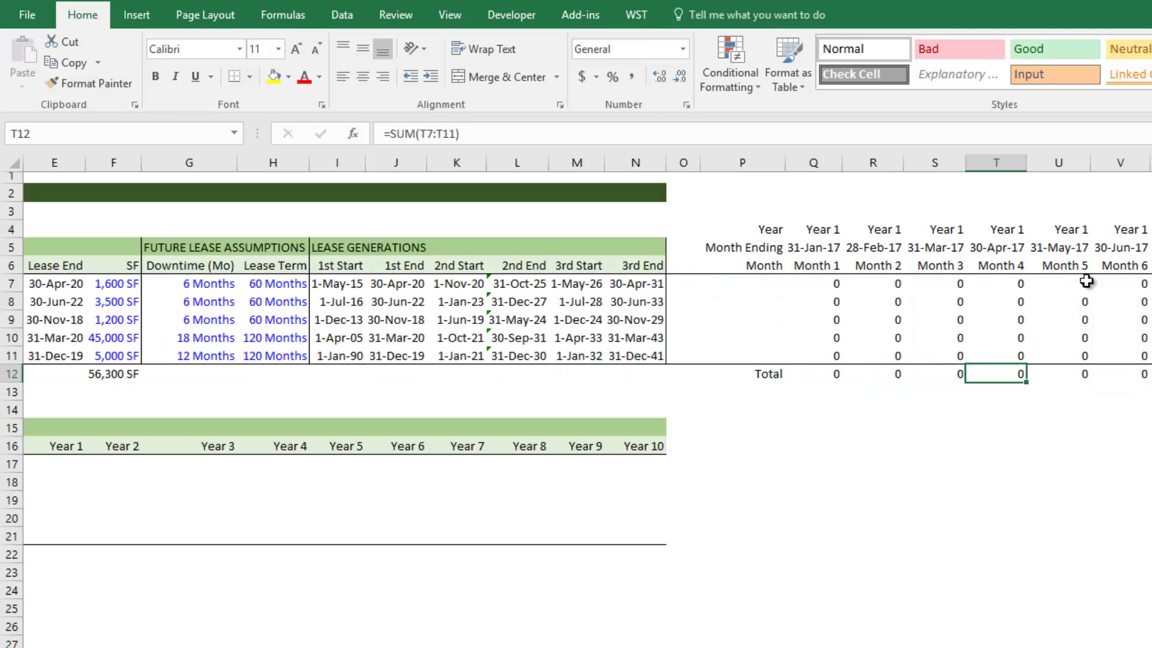
Check the monthly totals in row 12 against the tenant rows above, from Year 1 into Year 4.
key(Right)
key(Right)
key(Right)
key(Right)
key(Right)
key(Right)
key(Right)
key(Right)
key(Right)
key(Right)
key(Right)
key(Right)
key(Right)
key(Right)
key(Right)
key(Right)
key(Right)
key(Right)
key(Right)
key(Right)
key(Left)
key(Left)
key(Left)
key(Left)
key(Left)
key(Left)
key(Left)
key(Left)
key(Left)
key(Left)
key(Left)
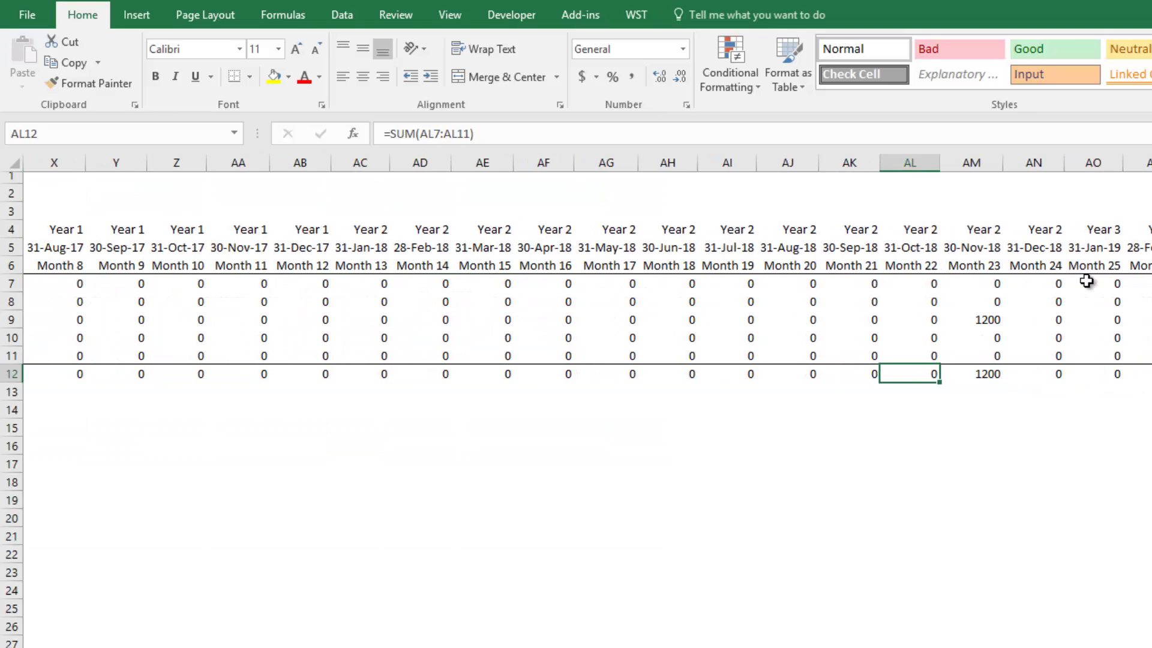
key(Right)
key(Right)
key(Right)
key(Right)
key(Right)
key(Right)
key(Right)
key(Right)
key(Right)
key(Right)
key(Right)
key(Right)
key(Right)
key(Right)
key(Right)
key(Right)
key(Right)
key(Right)
key(Right)
key(Right)
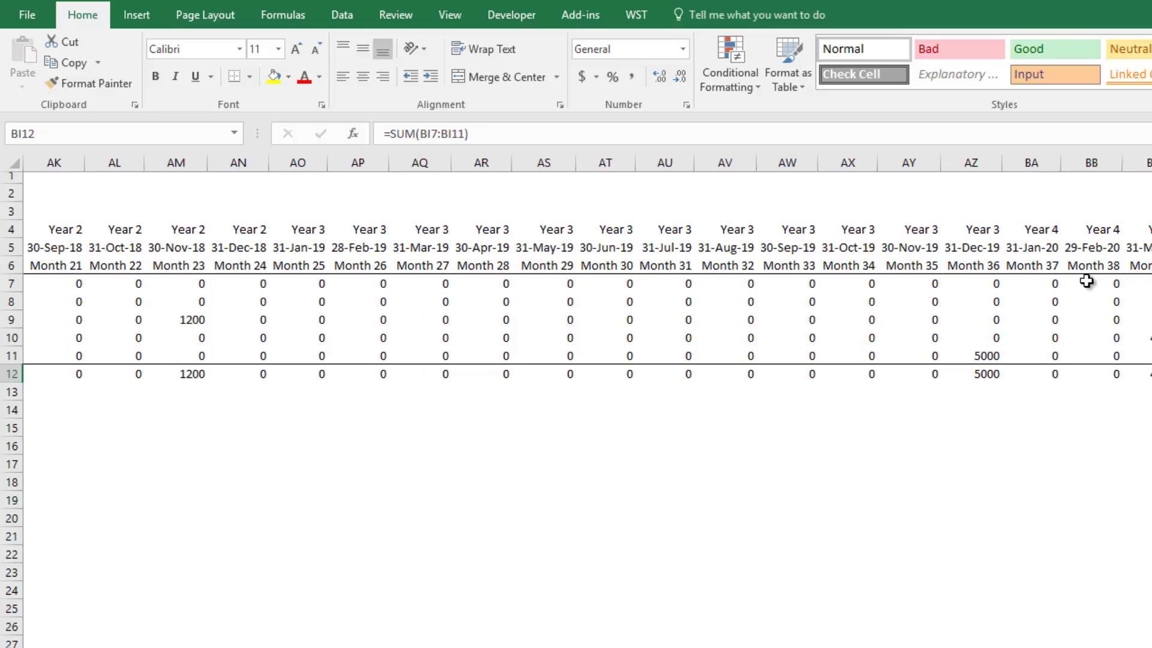
Check the Total row from Year 4 into Year 5, then review the lease table back to the Month 1 total in Q12.
key(Right)
key(Right)
key(Right)
key(Right)
key(Right)
key(Right)
key(Right)
key(Right)
key(Right)
key(Right)
key(Right)
key(Right)
key(Right)
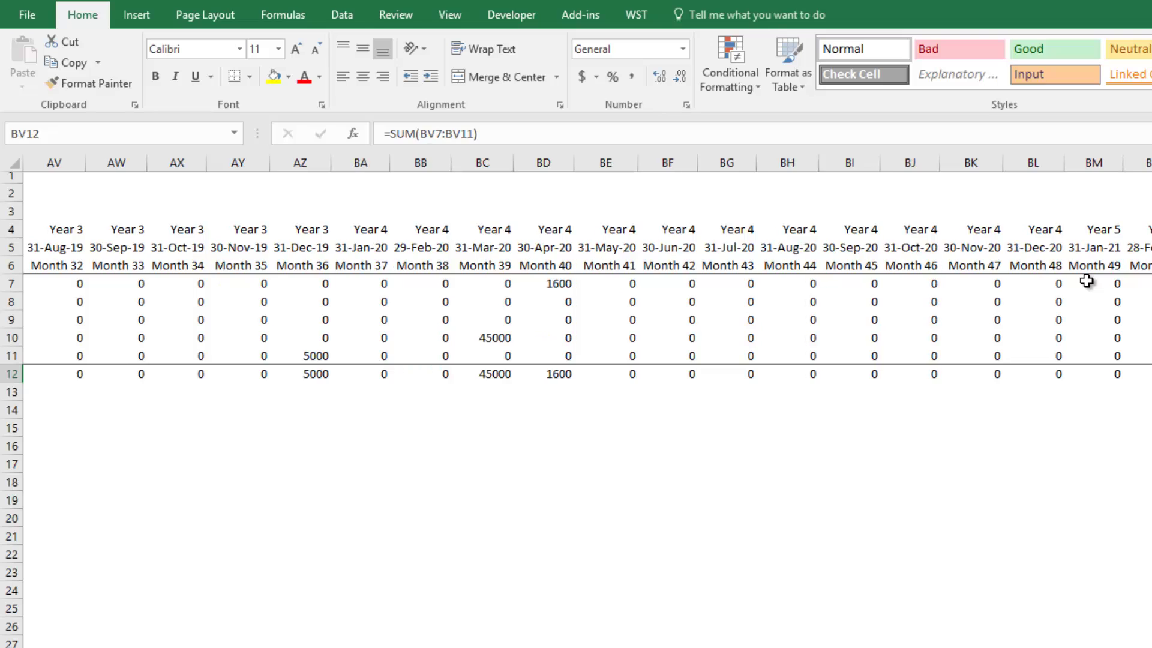
key(Left)
key(Left)
key(Left)
key(Left)
key(Left)
key(Left)
key(Left)
key(Left)
key(Left)
key(Left)
key(Left)
key(Left)
key(Left)
key(Left)
key(Left)
key(Left)
key(Left)
key(Left)
key(Left)
key(Left)
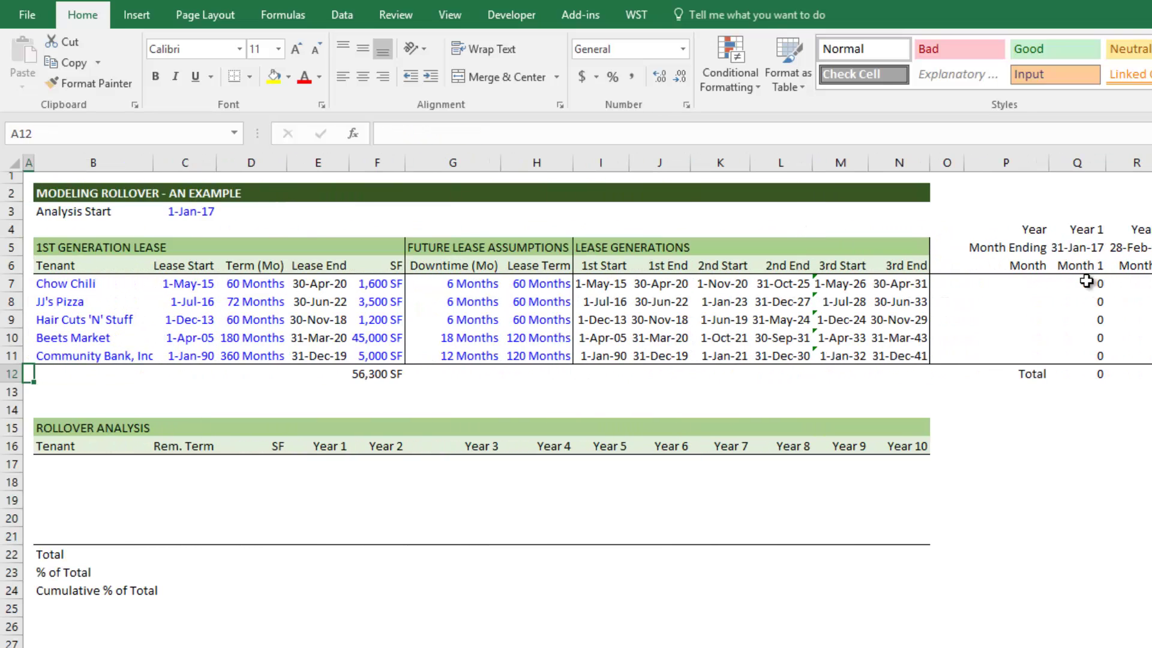
key(Right)
key(Right)
key(Right)
key(Right)
key(Right)
key(Right)
key(Right)
key(Right)
key(Right)
key(Right)
key(Right)
key(Right)
key(Right)
key(Right)
key(Right)
key(Right)
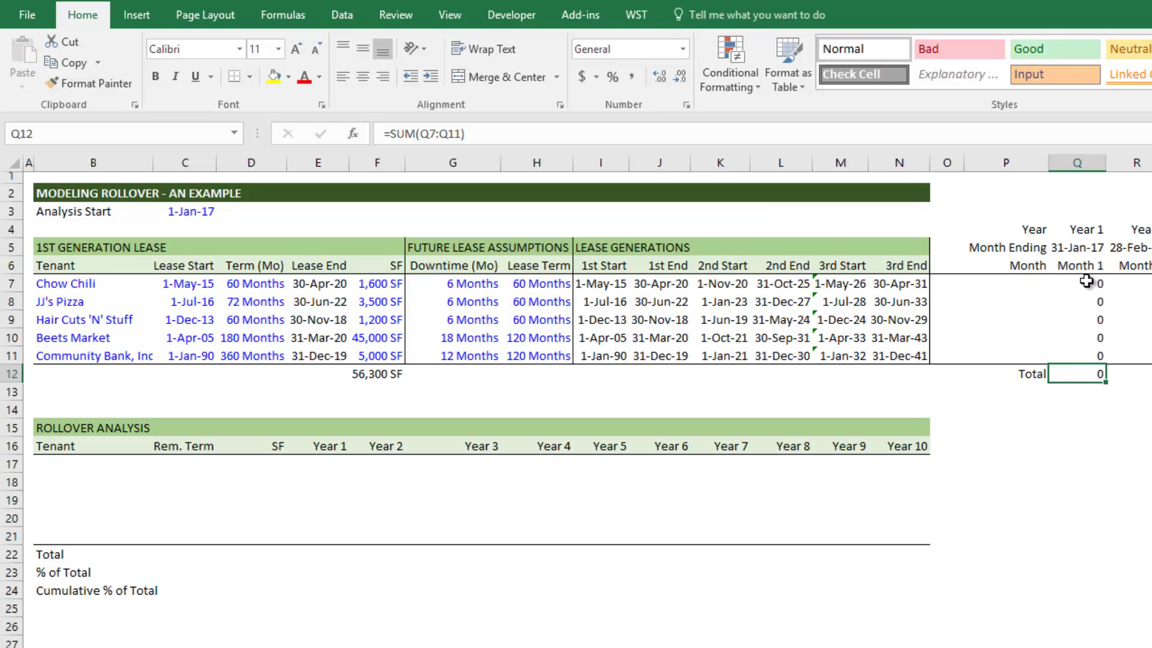
Link the first tenant name in the Rollover Analysis table, B17, to the lease table with =B7.
key(Down)
key(Down)
key(Left)
key(Left)
key(Left)
key(Left)
key(Left)
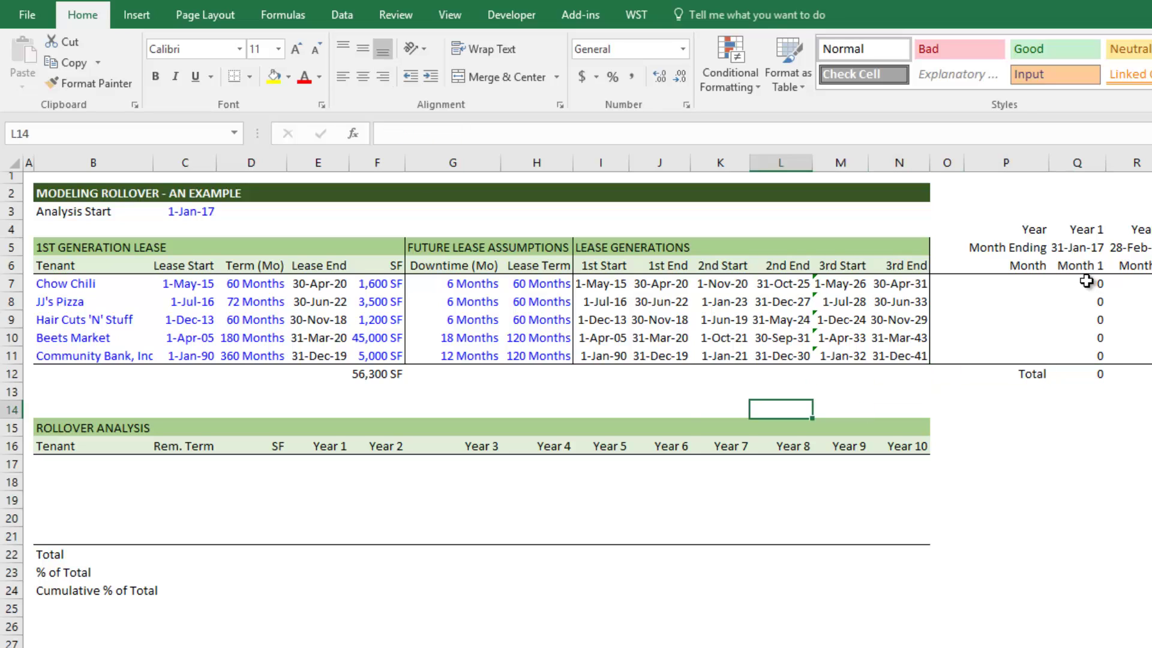
key(Down)
key(Down)
key(Left)
key(Left)
key(Left)
key(Left)
key(Left)
key(Left)
key(Left)
key(Left)
key(Up)
key(Up)
key(Left)
key(Left)
key(Left)
key(Down)
key(Down)
key(Down)
key(Right)
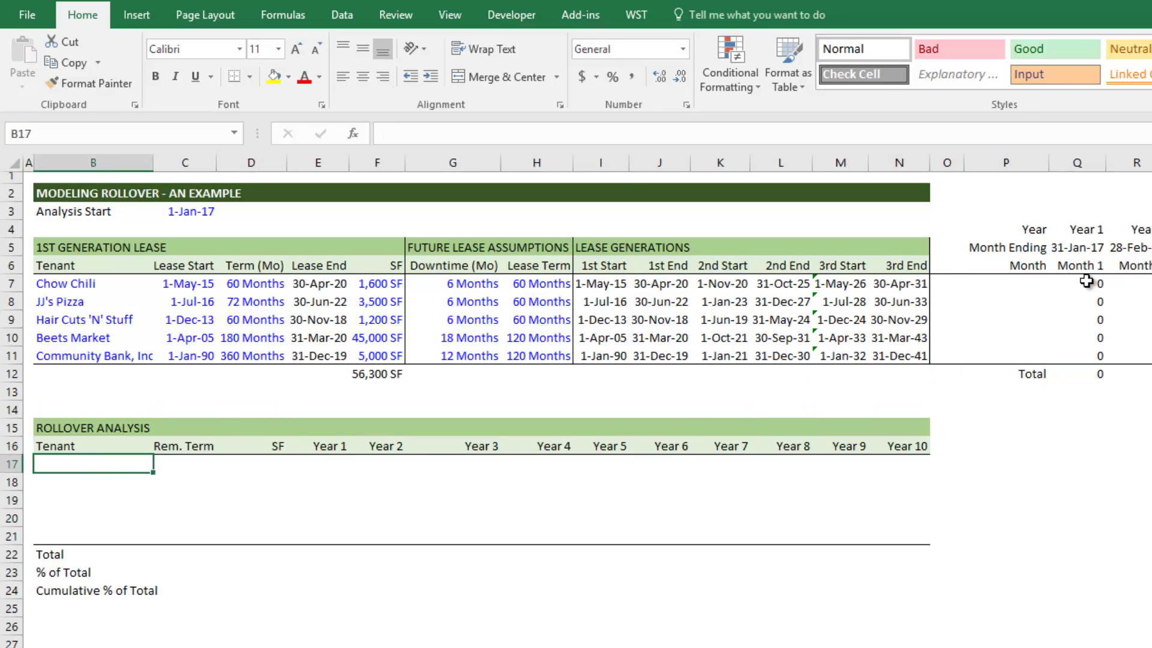
text(=)
key(Up)
key(Up)
key(Up)
key(Up)
key(Up)
key(Up)
key(Up)
key(Up)
key(Up)
key(Up)
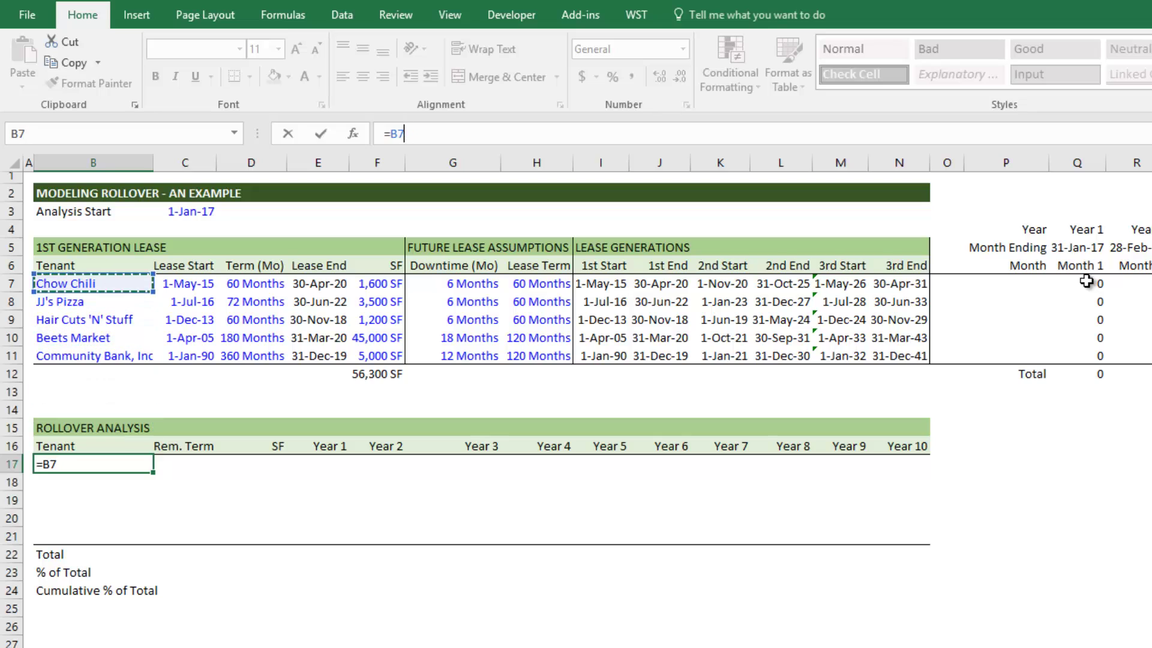
key(ctrl+Return)
Copy the tenant name formula in B17 down to B18:B21 as formulas only, for the other four tenants.
key(ctrl+c)
key(Down)
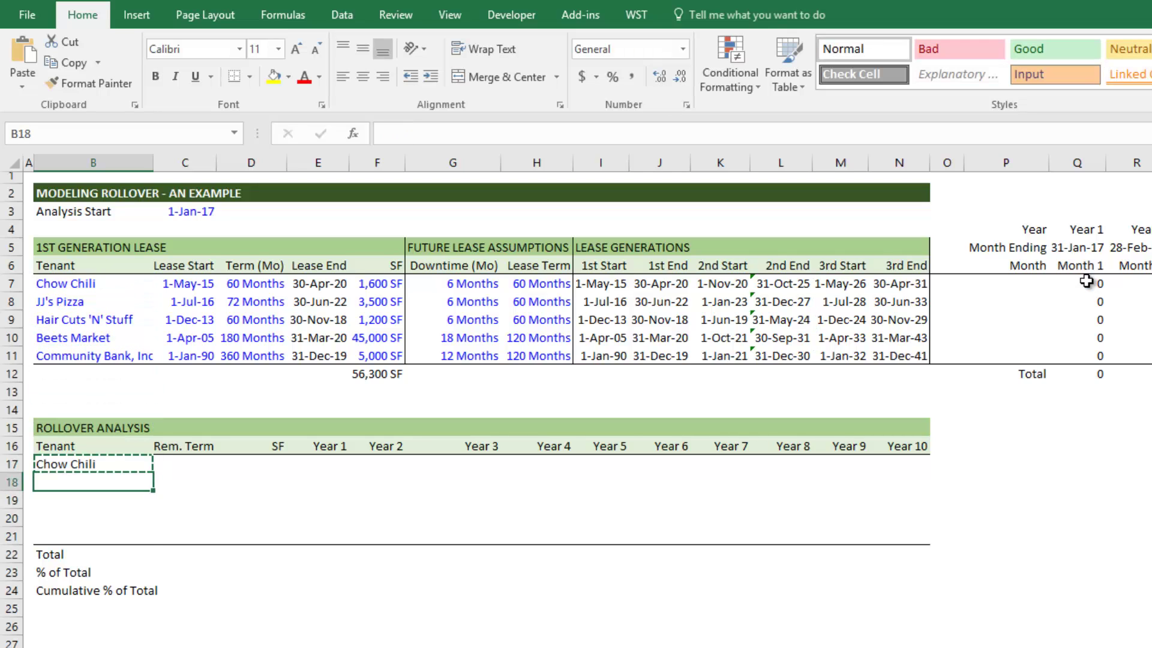
key(shift+Down)
key(shift+Down)
key(shift+Down)
key(alt+h)
key(v)
key(f)
key(Escape)
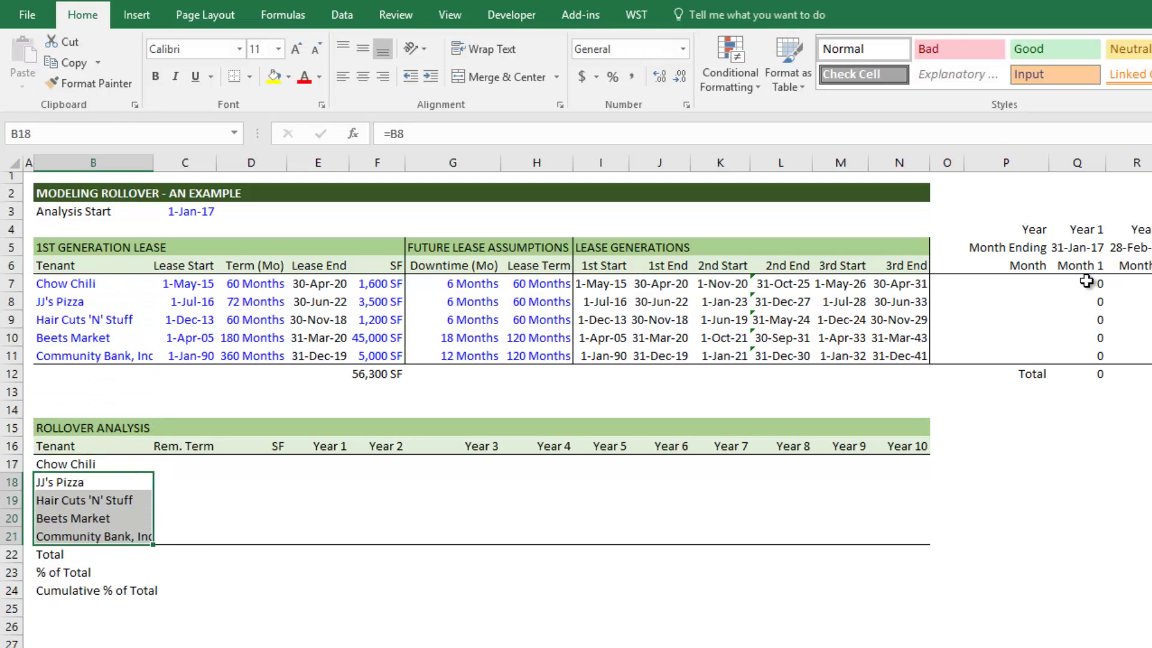
Rename the first tenant in B7 to Bob's Crab Shack and check the linked name in the Rollover Analysis table.
key(Up)
key(Up)
key(Up)
key(Up)
key(Up)
key(Up)
key(Up)
key(Up)
key(Up)
key(Up)
key(Up)
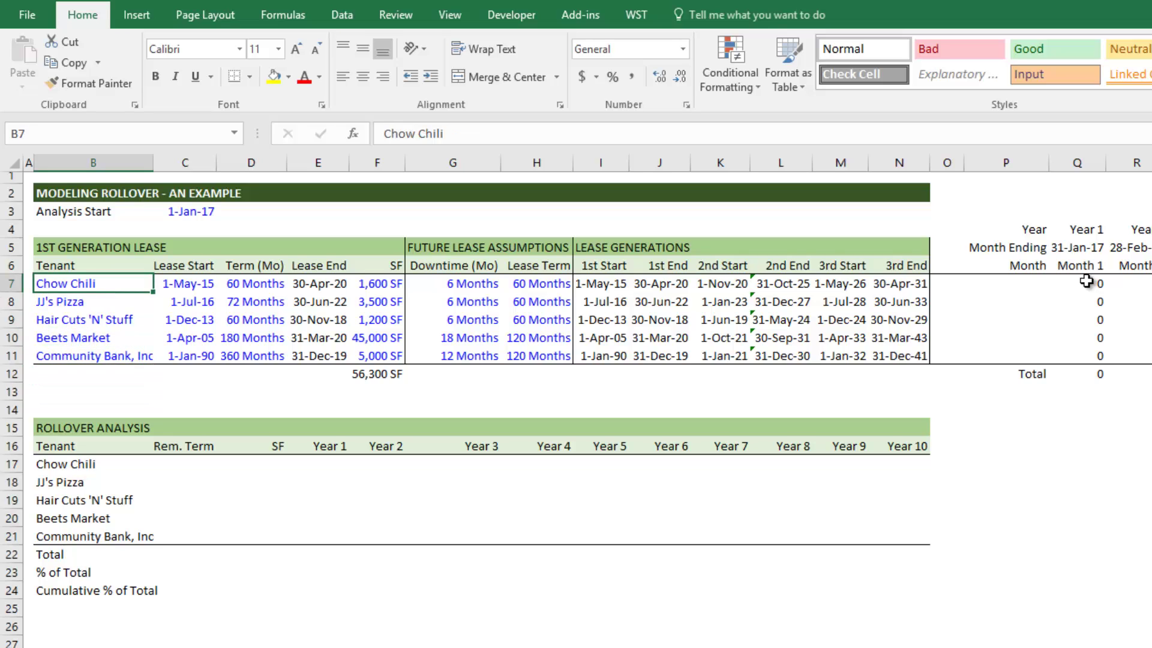
text(Bob's)
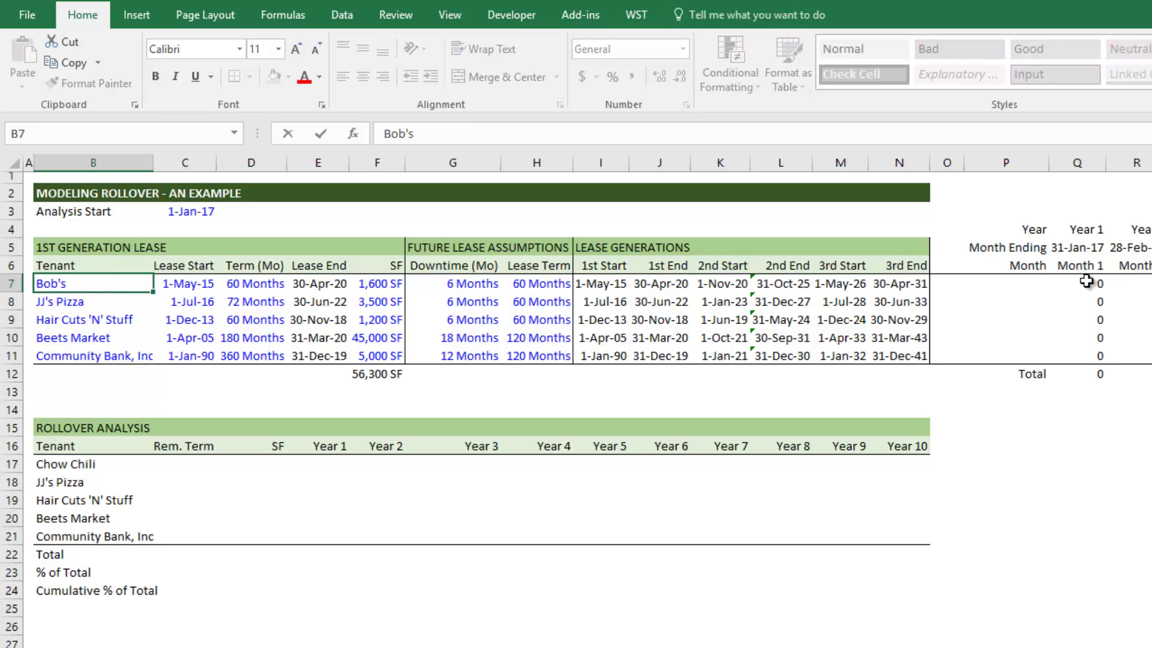
text( Crab Shack)
key(Return)
key(Down)
key(Down)
key(Down)
key(Down)
key(Down)
key(Down)
key(Down)
key(Down)
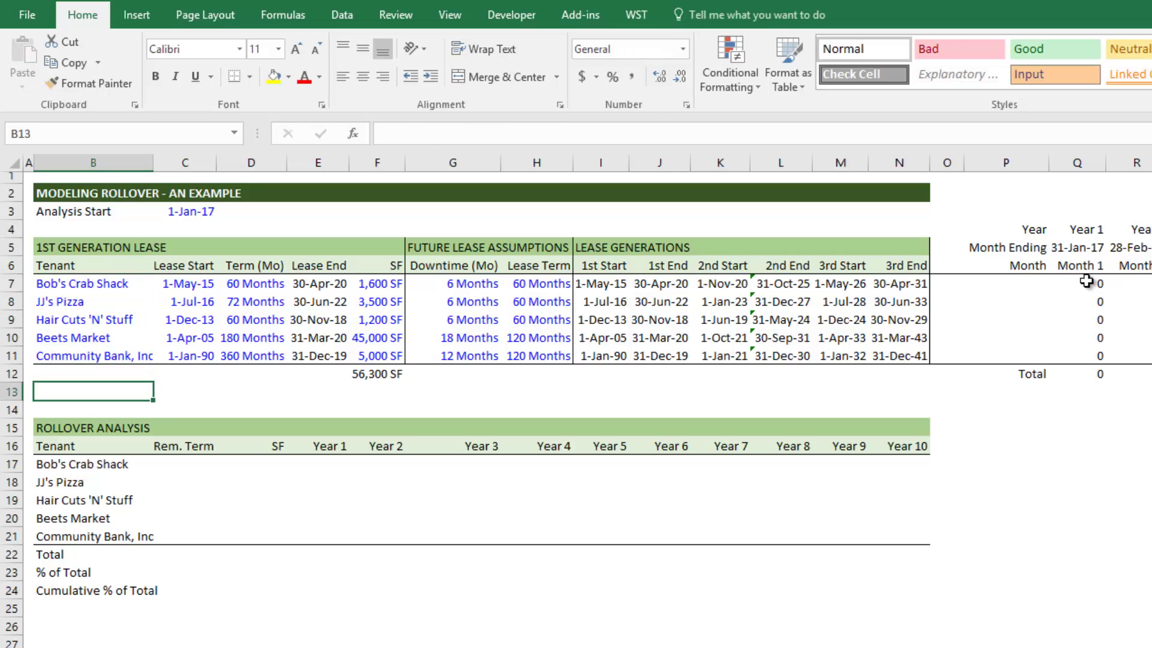
key(Down)
key(Right)
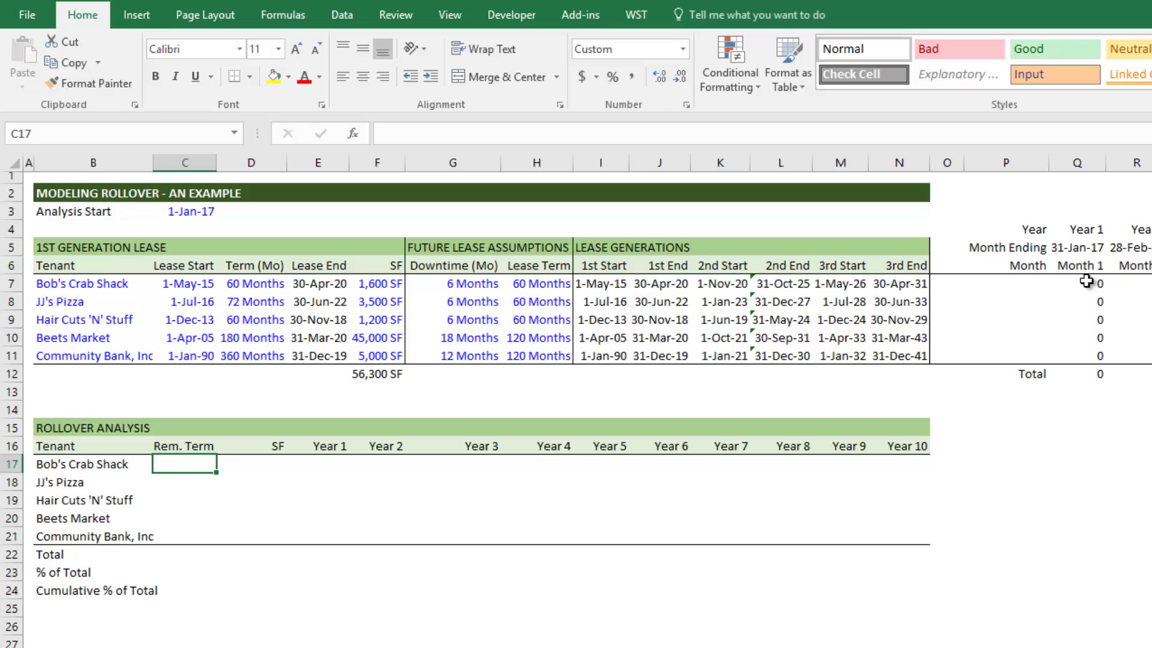
text(=datedif()
click(197, 212)
key(Escape)
Calculate the first tenant's remaining lease term in months in C17 with =DATEDIF($C$3,E7,"m").
text(=datedif)
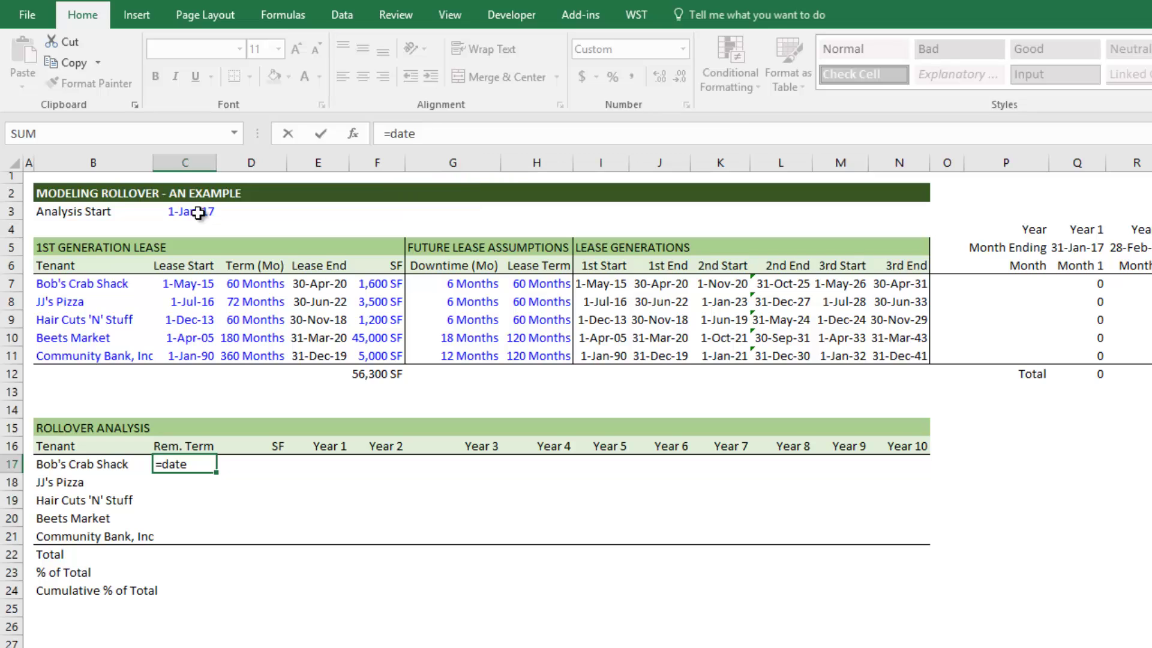
text(()
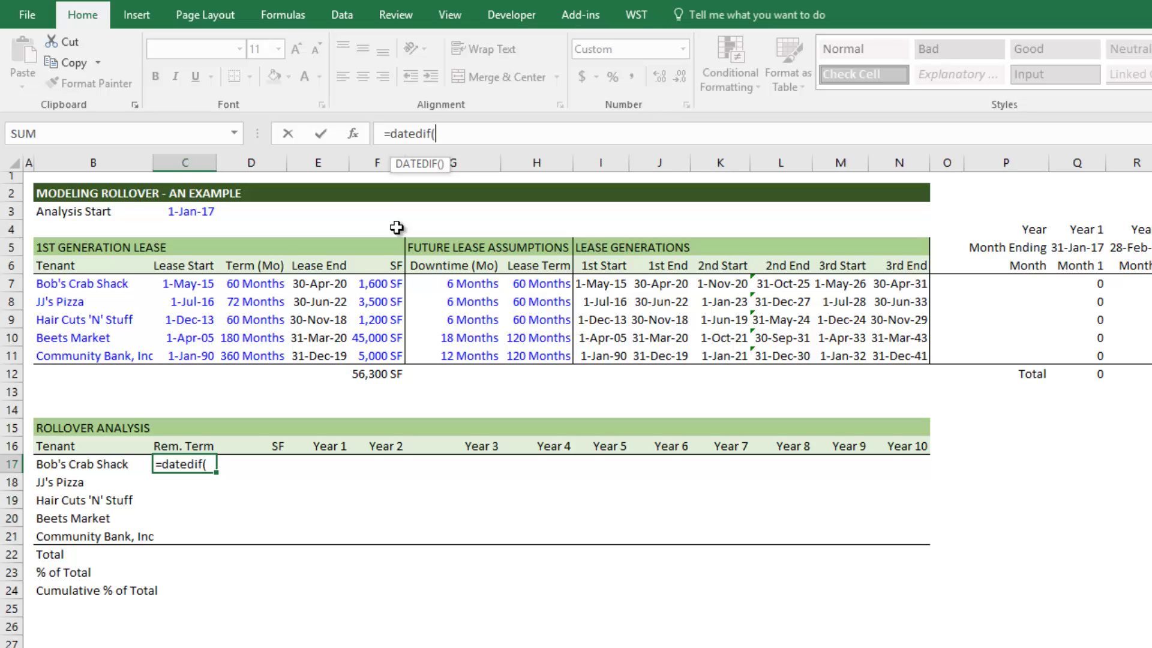
click(210, 211)
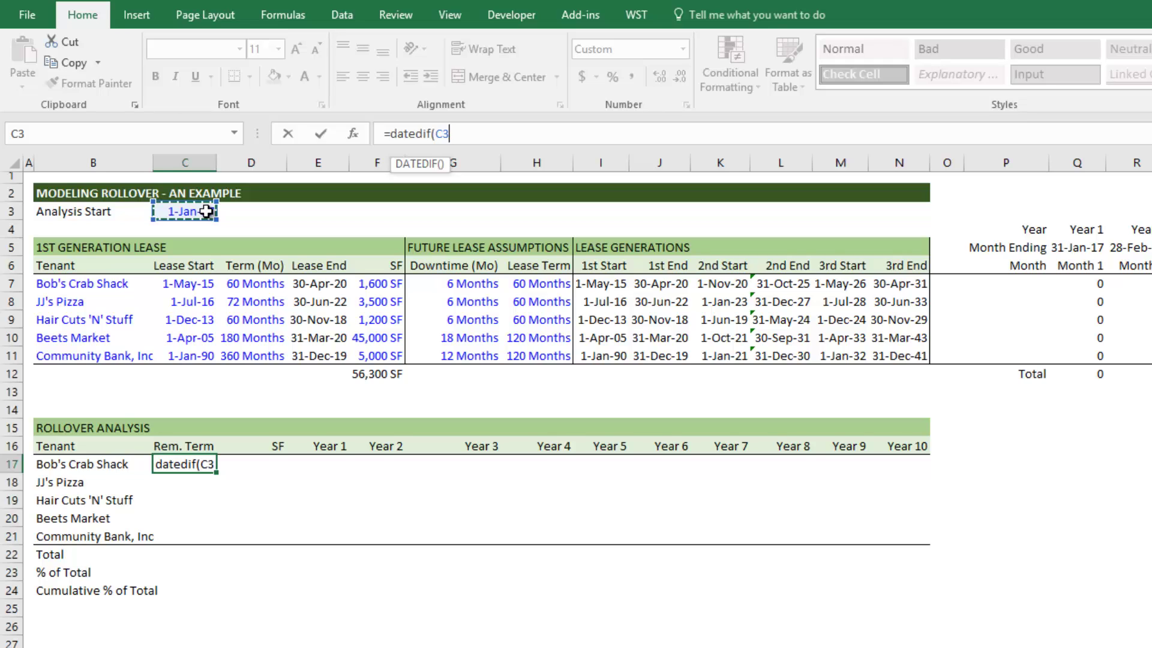
key(F4)
text(,)
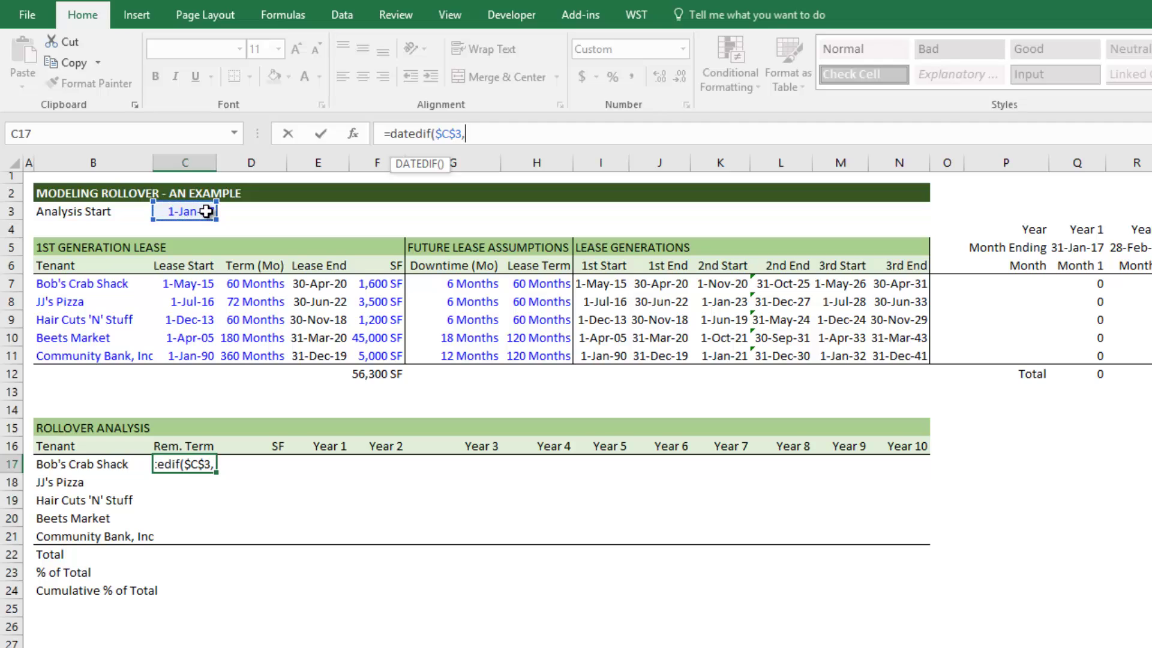
click(320, 283)
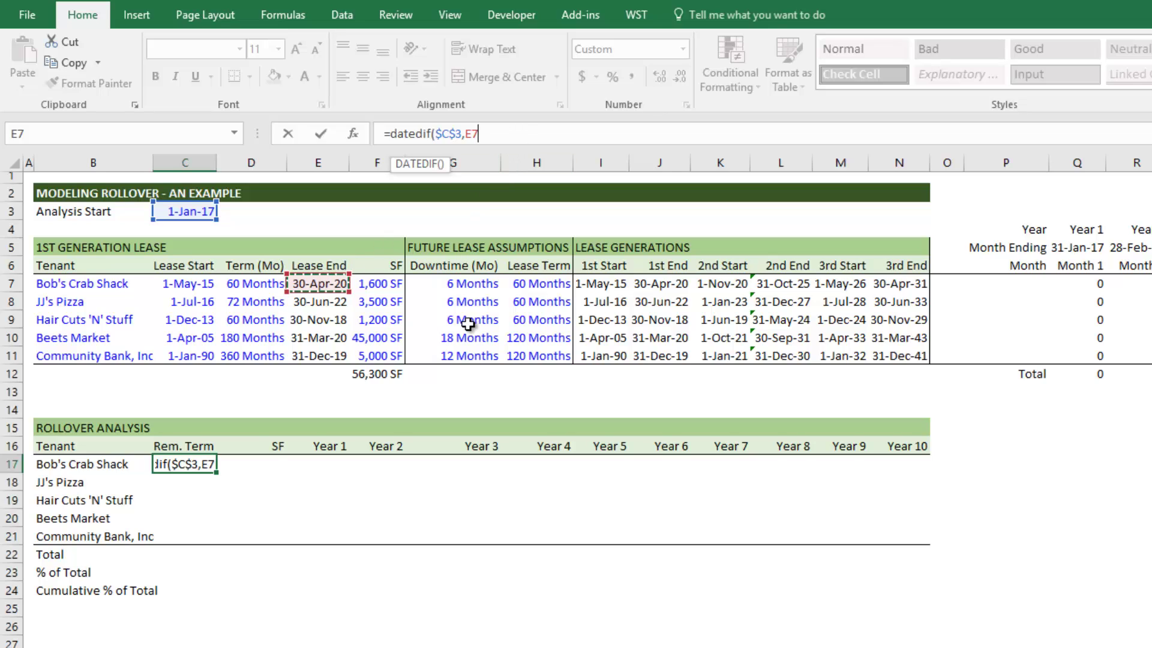
text(,)
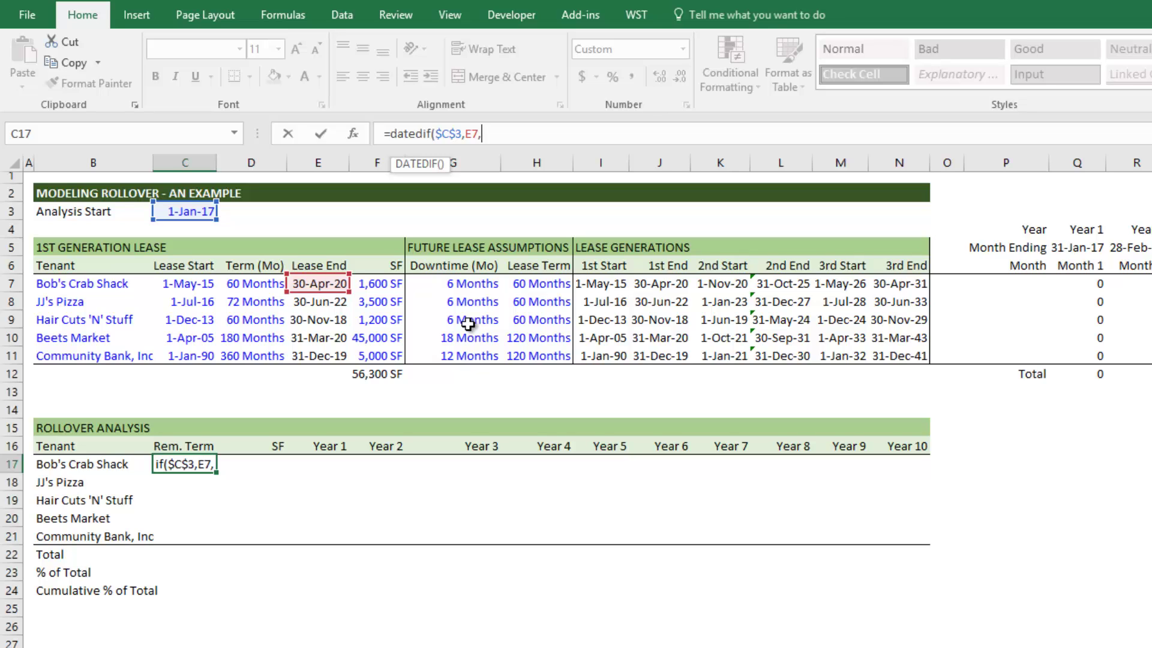
text("m"))
key(Return)
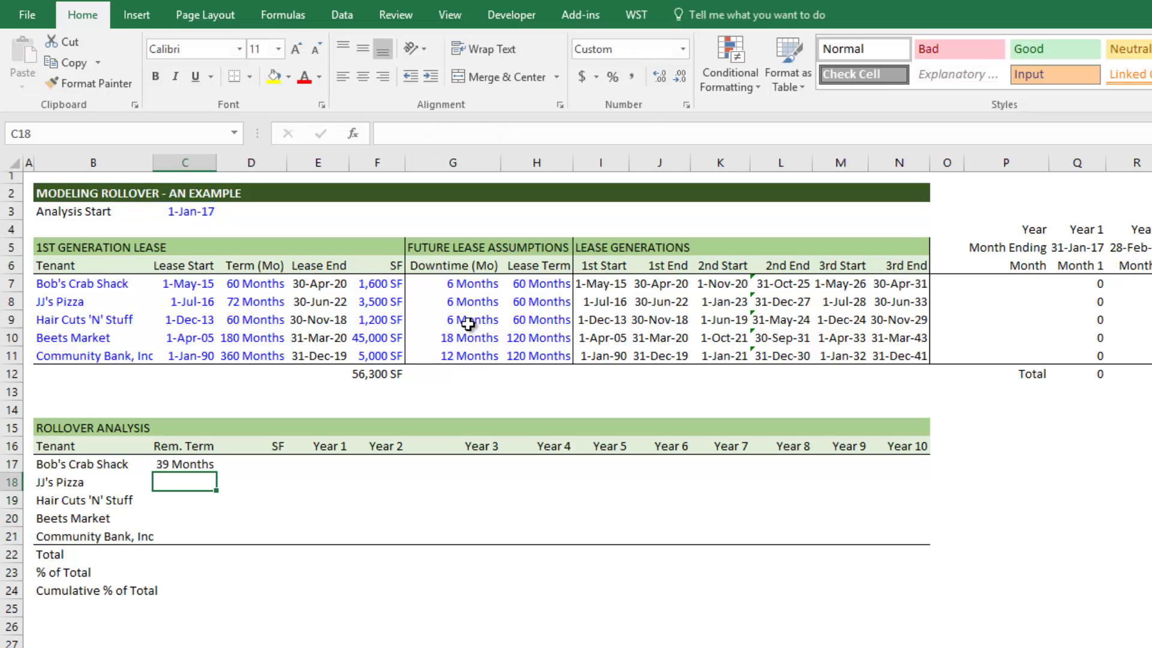
Copy the remaining term formula in C17 down to C18:C21 for the other four tenants.
key(Up)
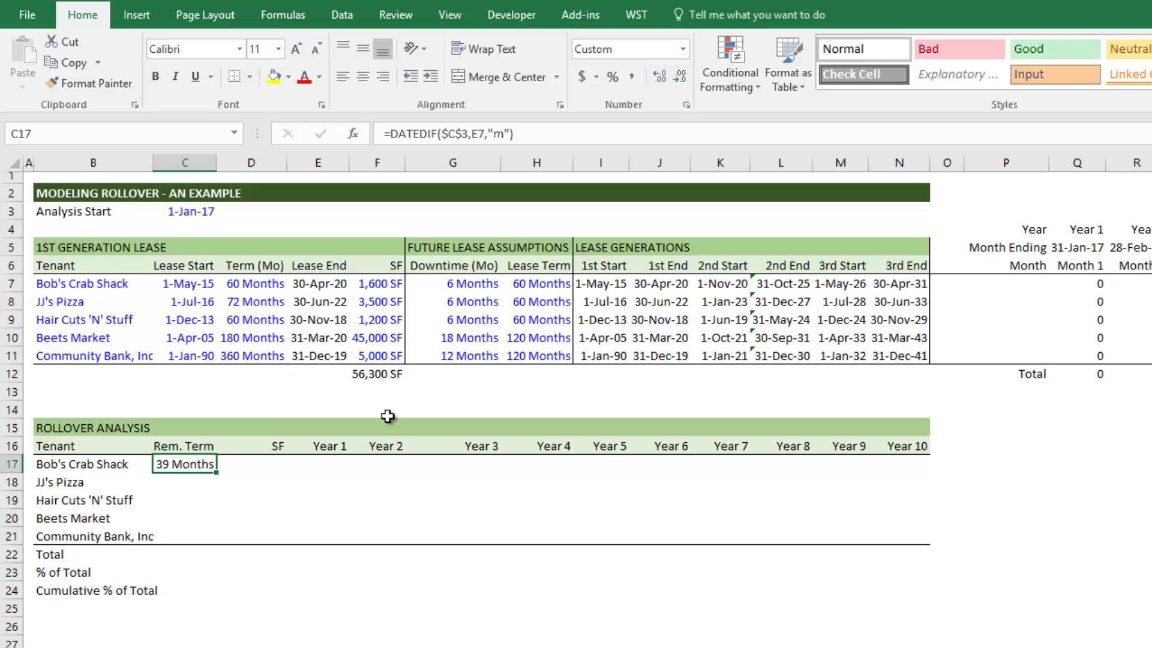
key(ctrl+c)
key(Down)
key(shift+Down)
key(shift+Down)
key(shift+Down)
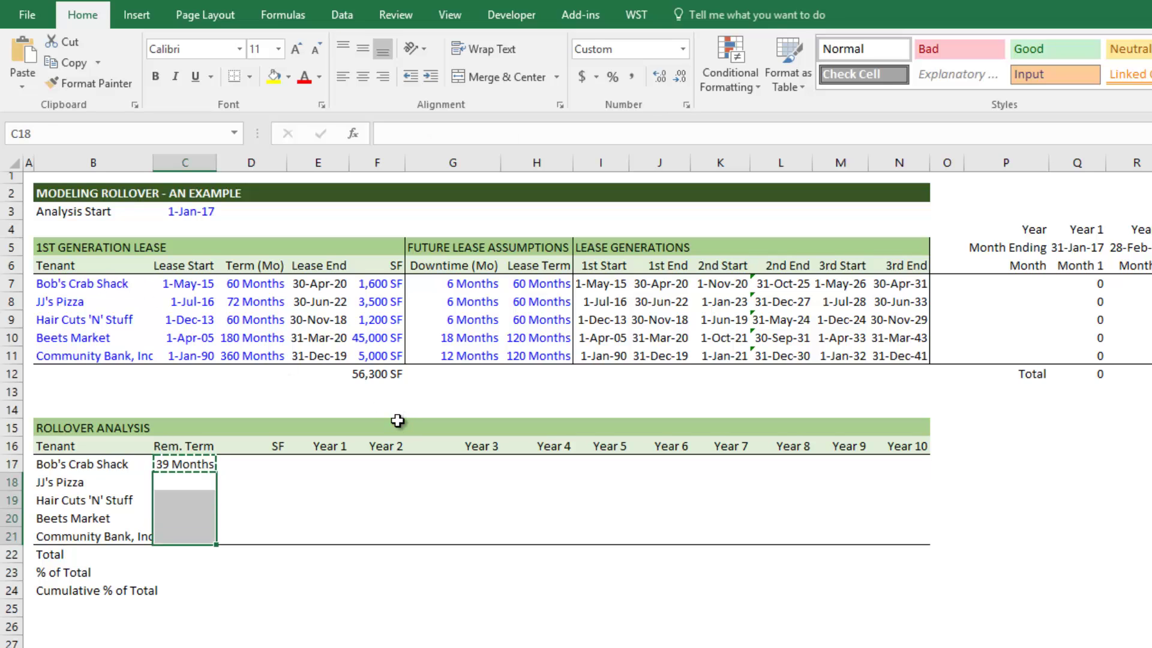
key(alt+h)
key(v)
key(p)
key(Escape)
key(Up)
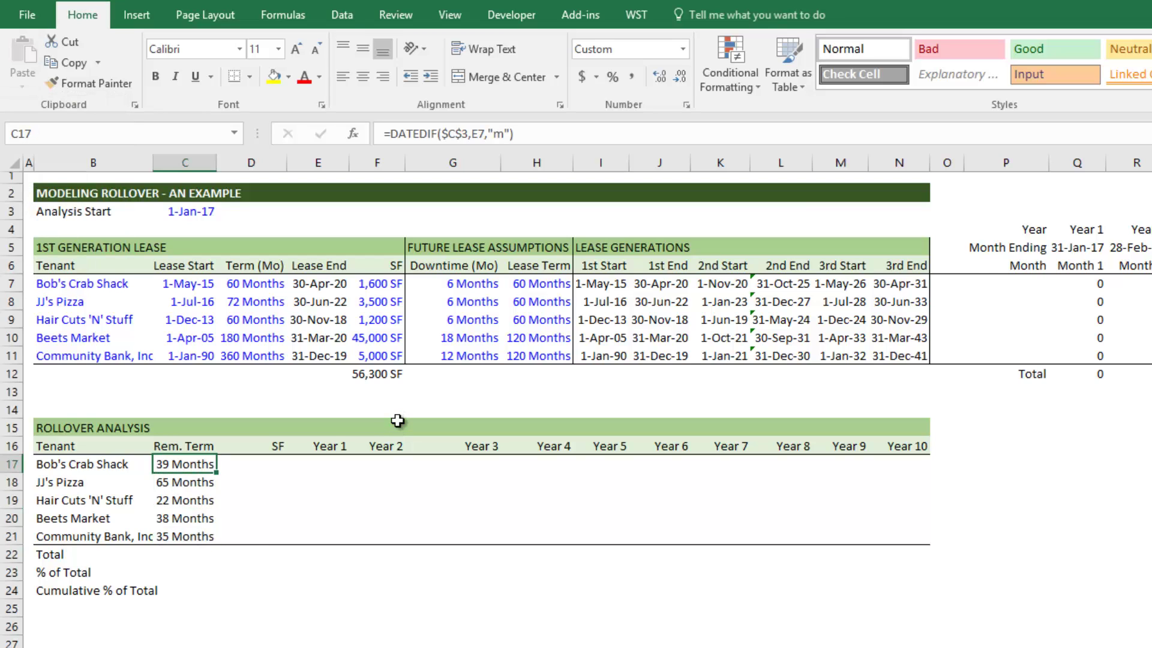
Review the five tenants' remaining lease terms in the Rem. Term column, C17:C21.
key(Down)
key(Down)
key(Down)
key(Down)
key(Down)
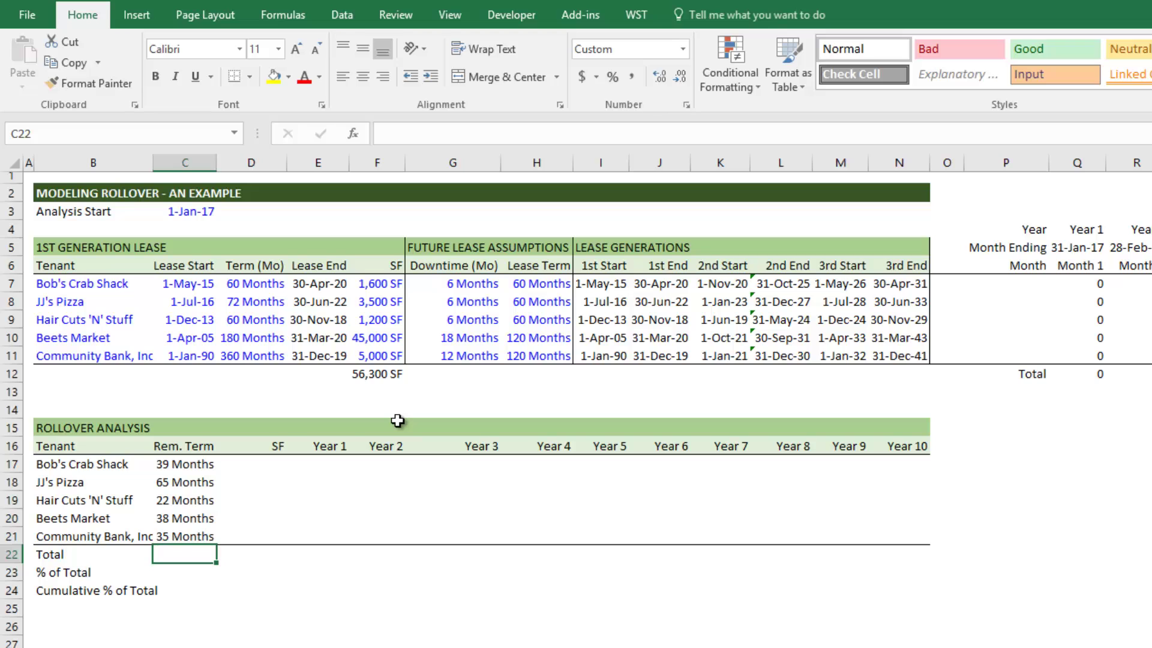
key(Up)
key(Up)
key(Up)
key(Up)
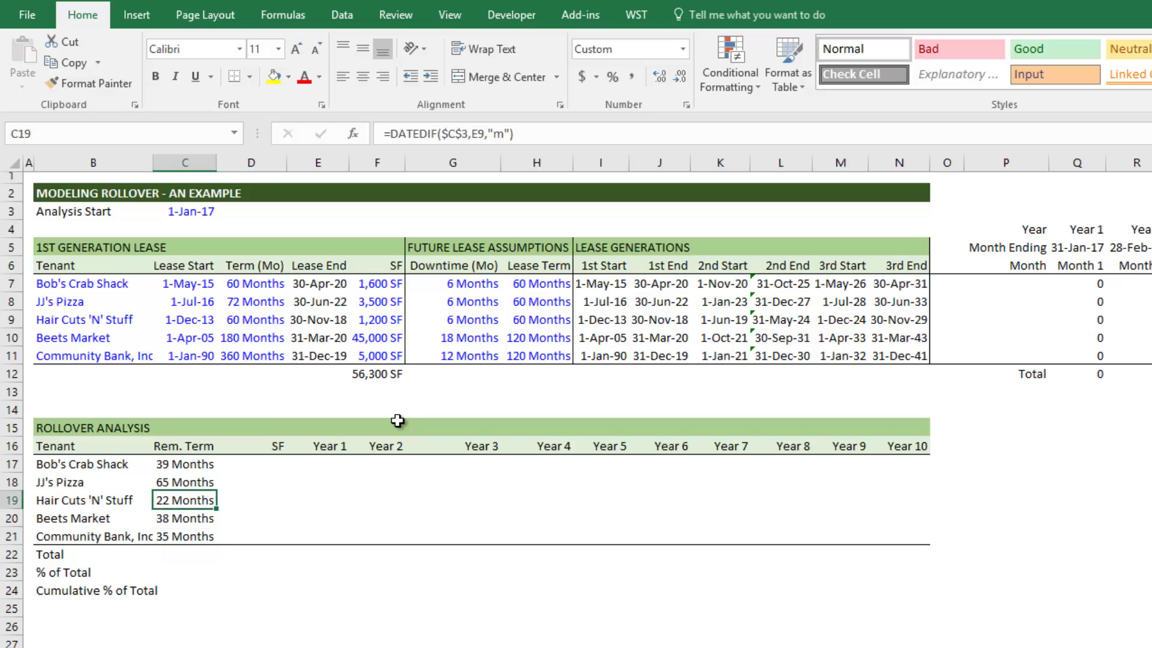
key(Down)
key(Down)
key(Down)
key(Up)
key(Up)
key(Up)
key(Up)
key(Right)
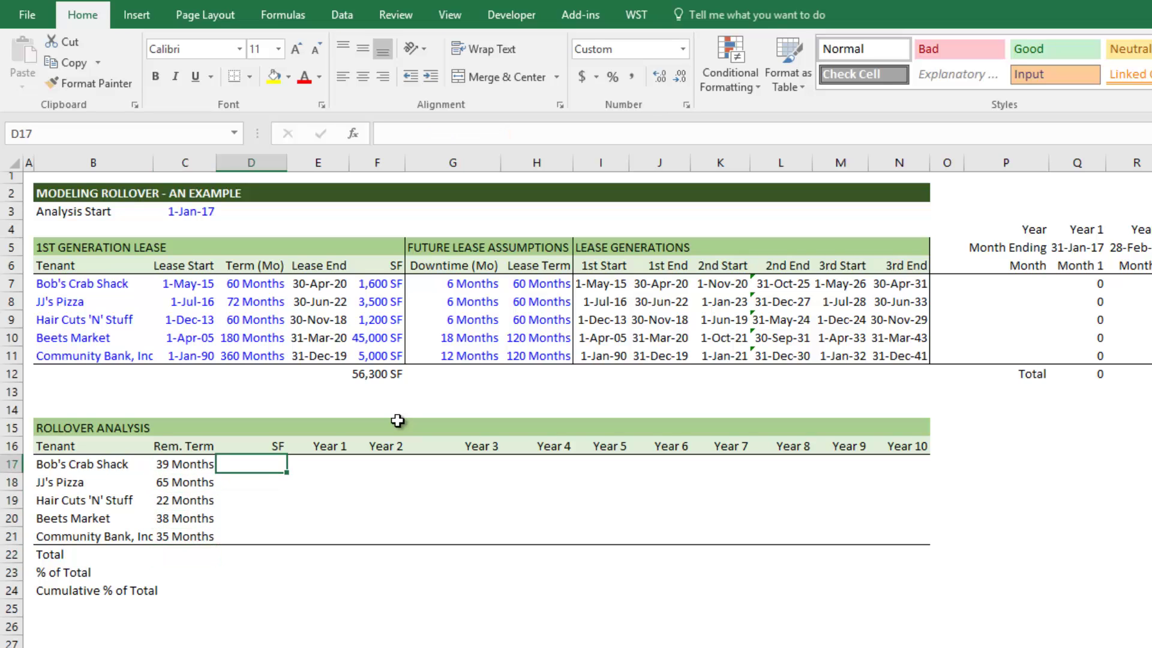
Link the first tenant's SF cell D17 to its leased area in the first-generation lease table with =F7.
text(=)
key(Right)
key(Right)
key(Up)
key(Up)
key(Up)
key(Up)
key(Up)
key(Up)
key(Up)
key(Up)
key(Up)
key(Up)
key(Up)
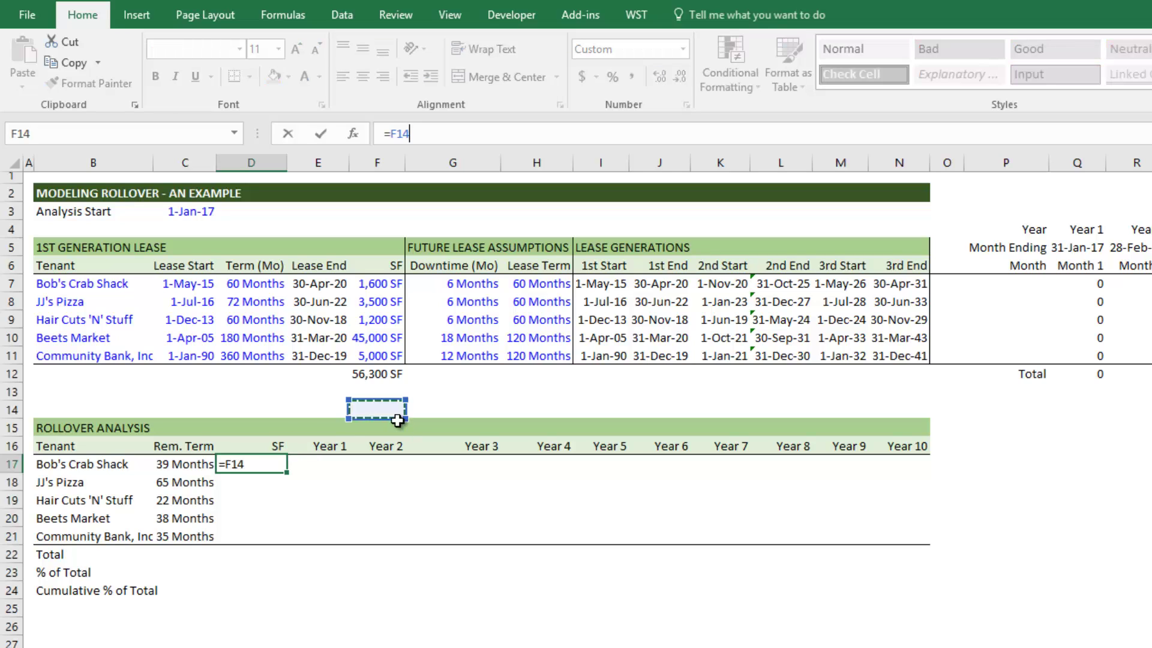
key(Down)
key(Return)
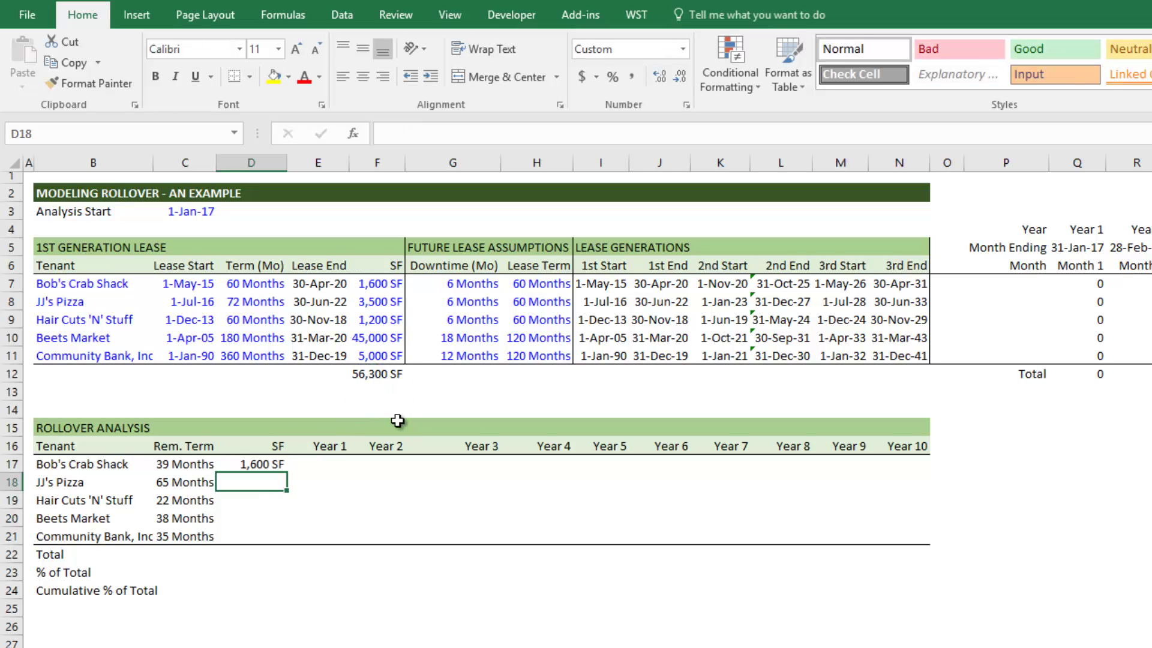
Copy the linked SF formula in D17 down to D18:D21 for the other four tenants.
key(Up)
key(ctrl+c)
key(Down)
key(shift+Down)
key(shift+Down)
key(shift+Down)
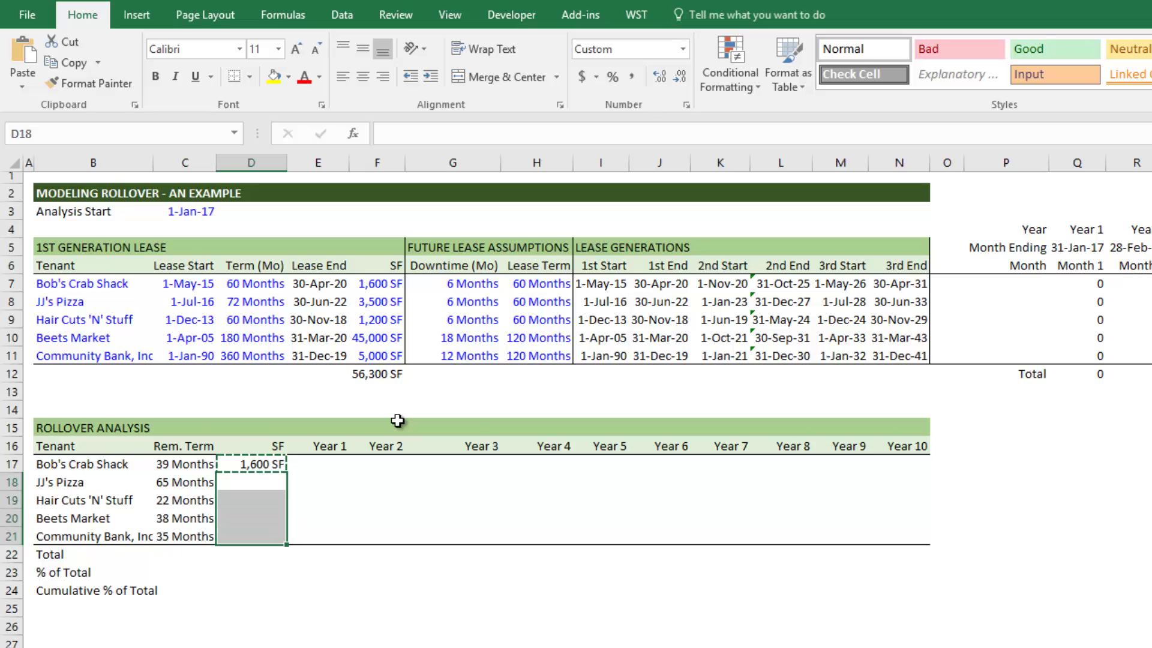
key(Return)
key(Left)
key(Down)
key(Down)
key(Down)
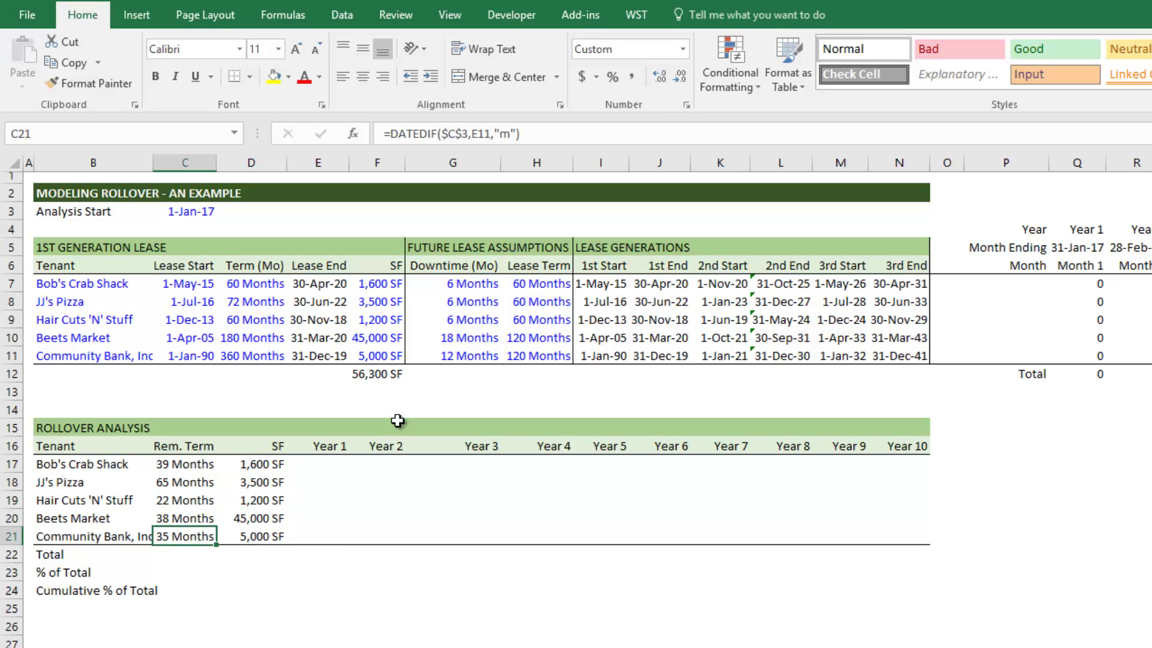
key(Down)
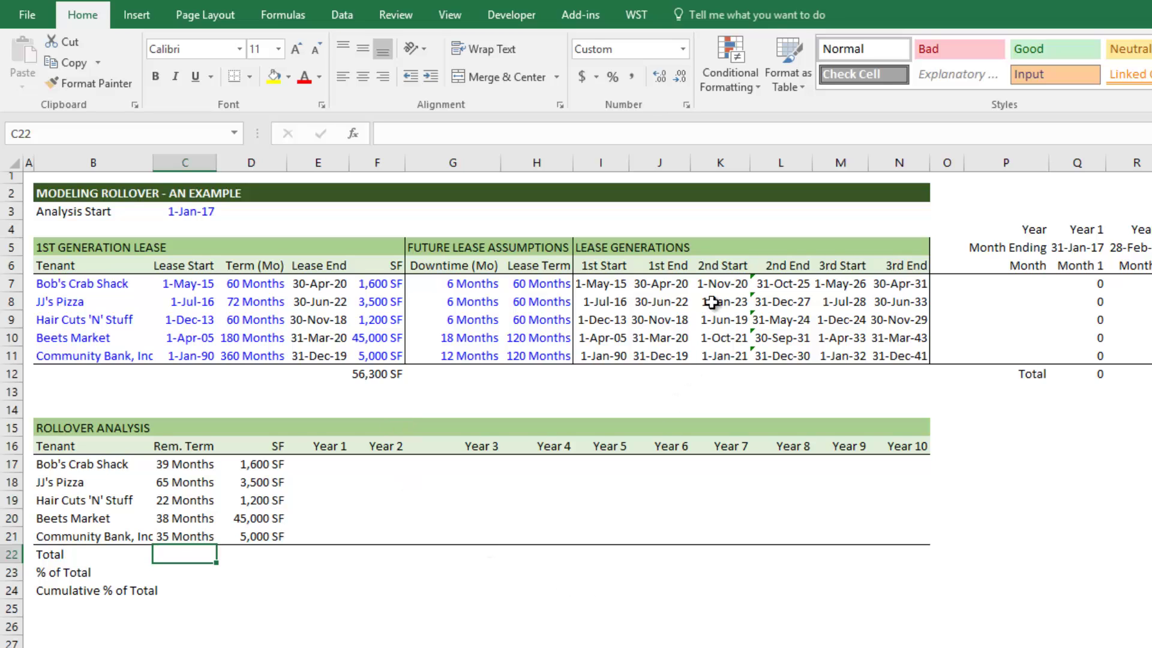
click(660, 285)
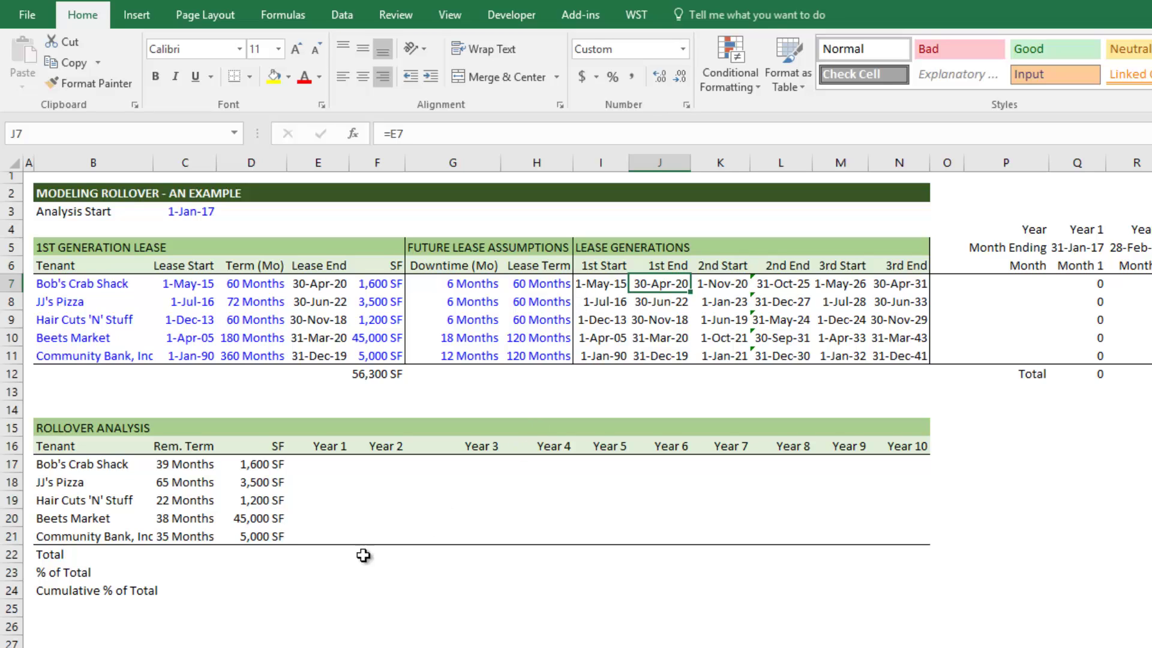
Total the tenants' square footage in D22 with an automatic sum of the SF column.
click(258, 557)
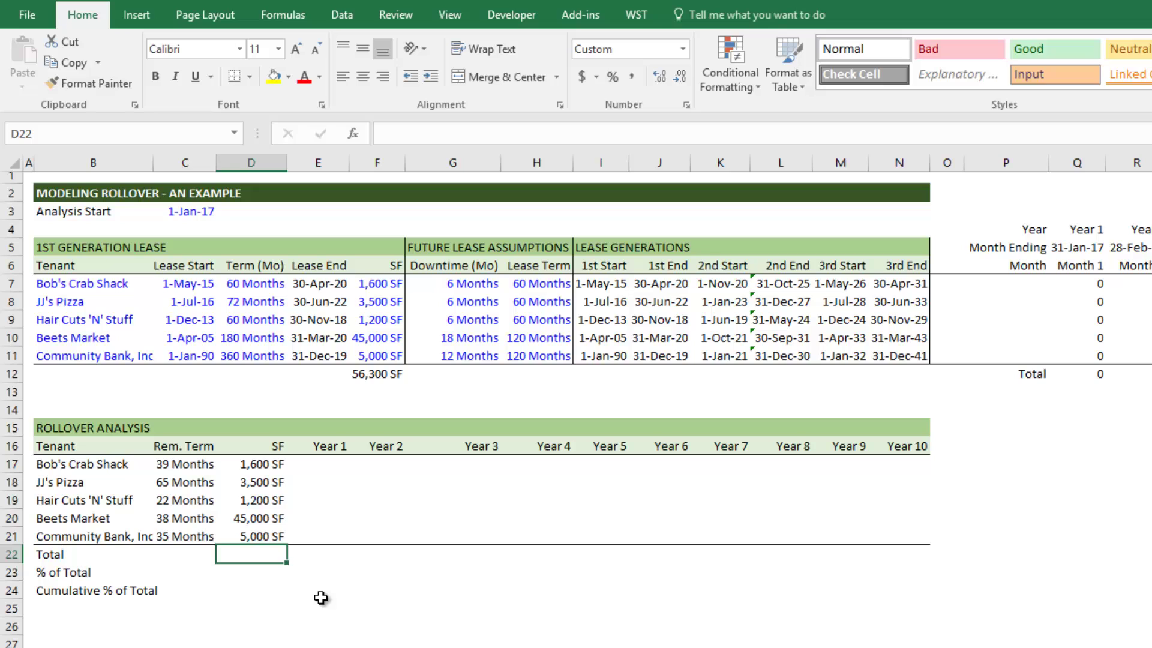
key(alt+equal)
key(Return)
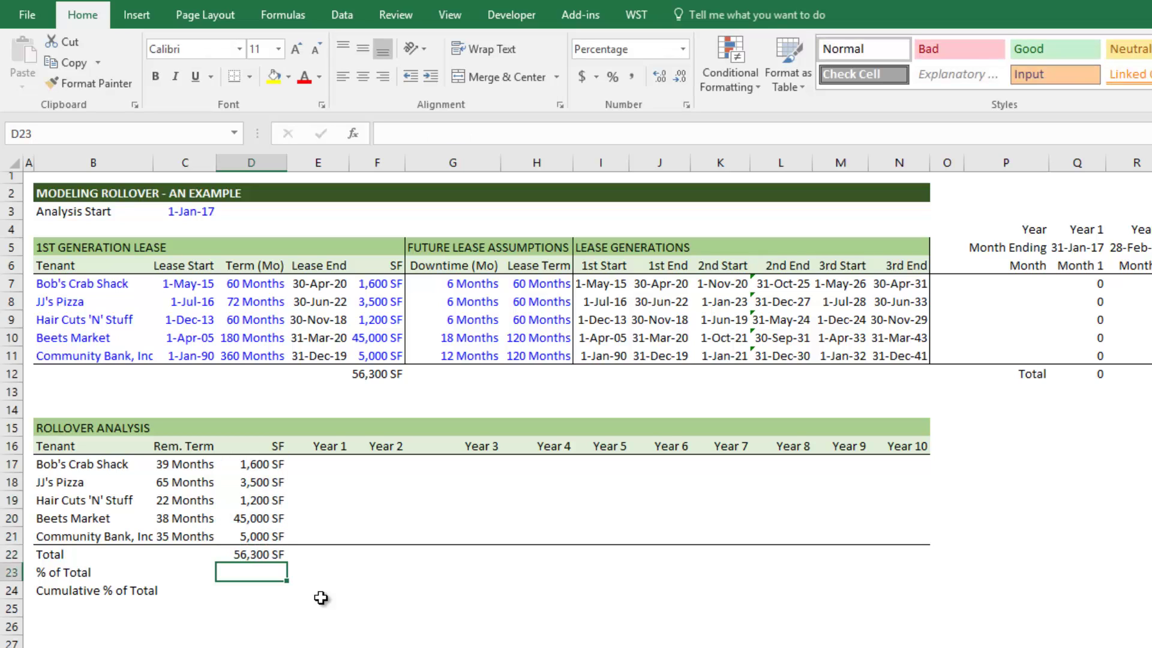
Calculate the area-weighted average remaining term in C22 with =SUMPRODUCT(C17:C21,$D$17:$D$21)/$D$22.
key(Up)
key(Left)
text(=sumprod)
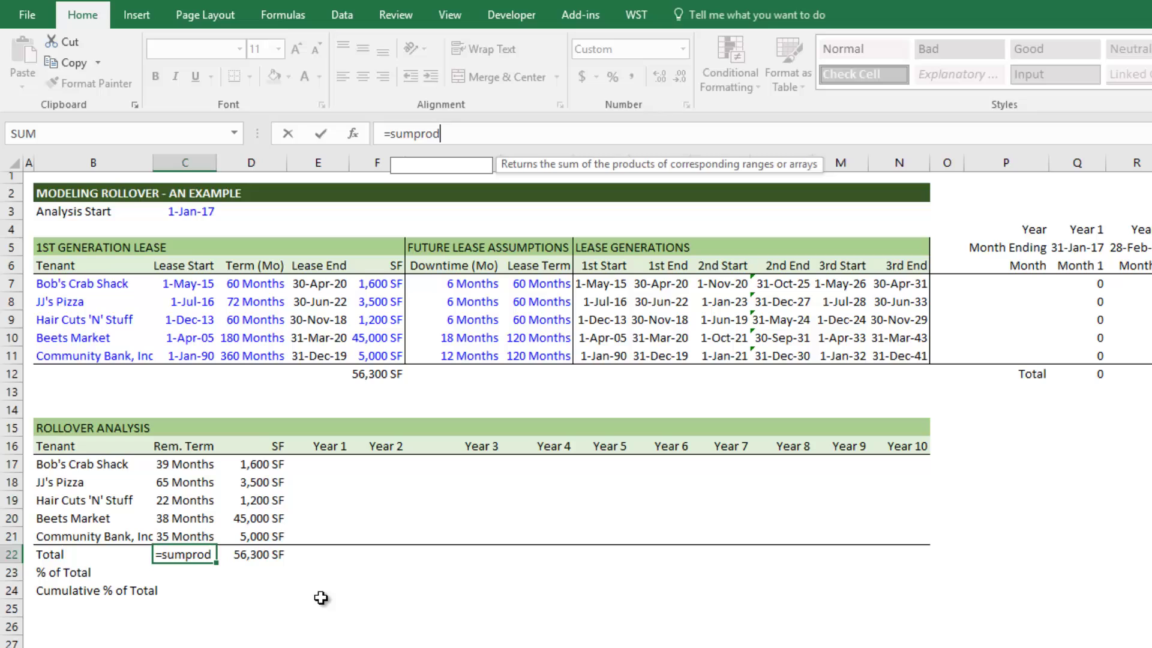
key(Tab)
key(Up)
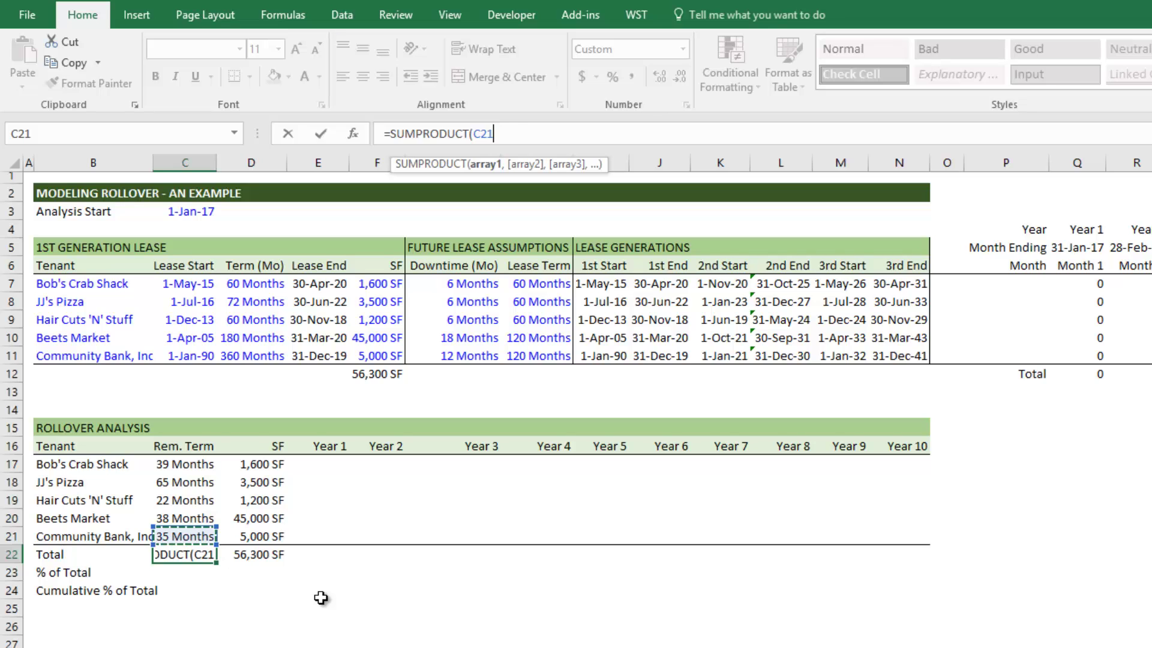
key(shift+Up)
key(shift+Up)
key(shift+Up)
key(shift+Up)
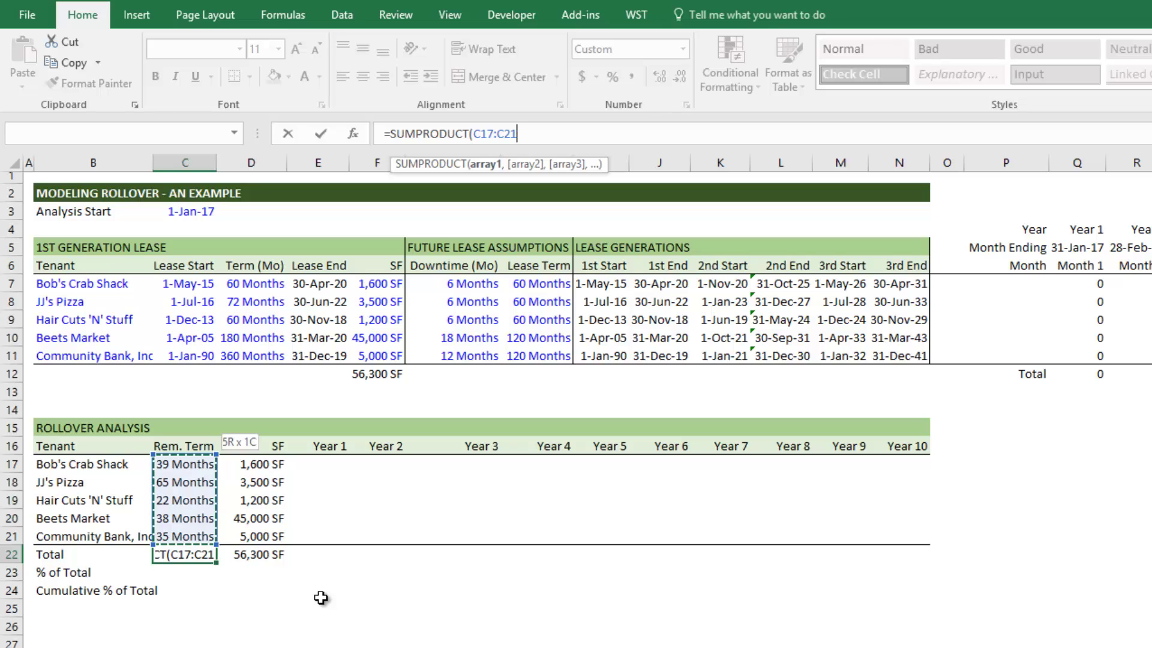
text(,)
key(Up)
key(Right)
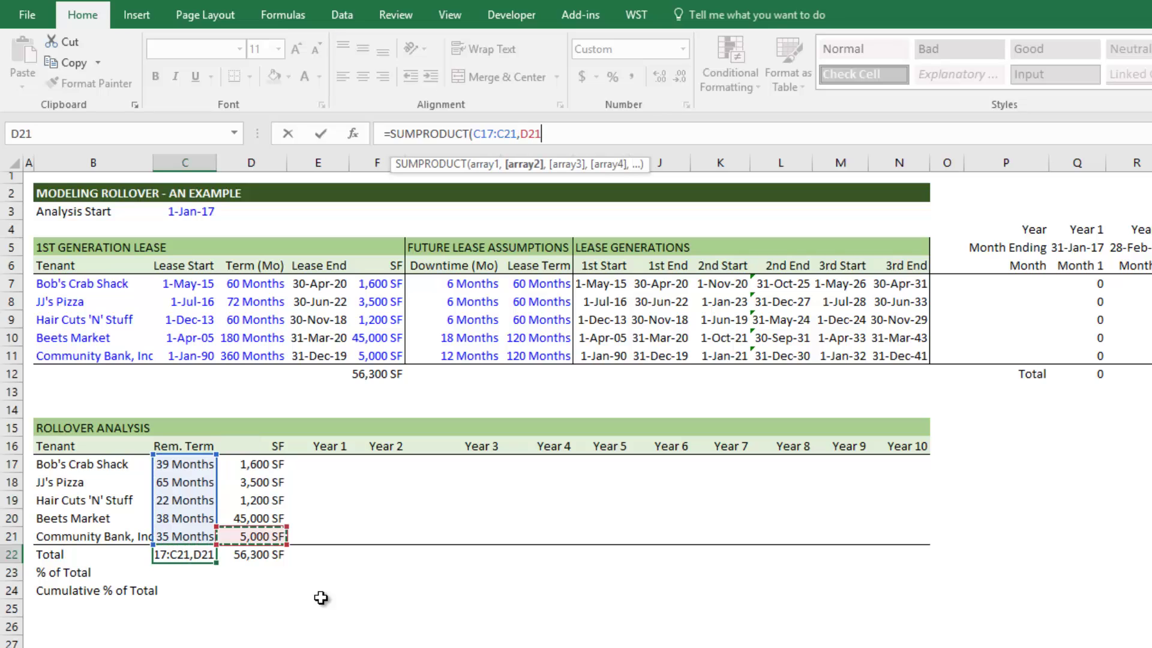
key(shift+Up)
key(shift+Up)
key(shift+Up)
key(shift+Up)
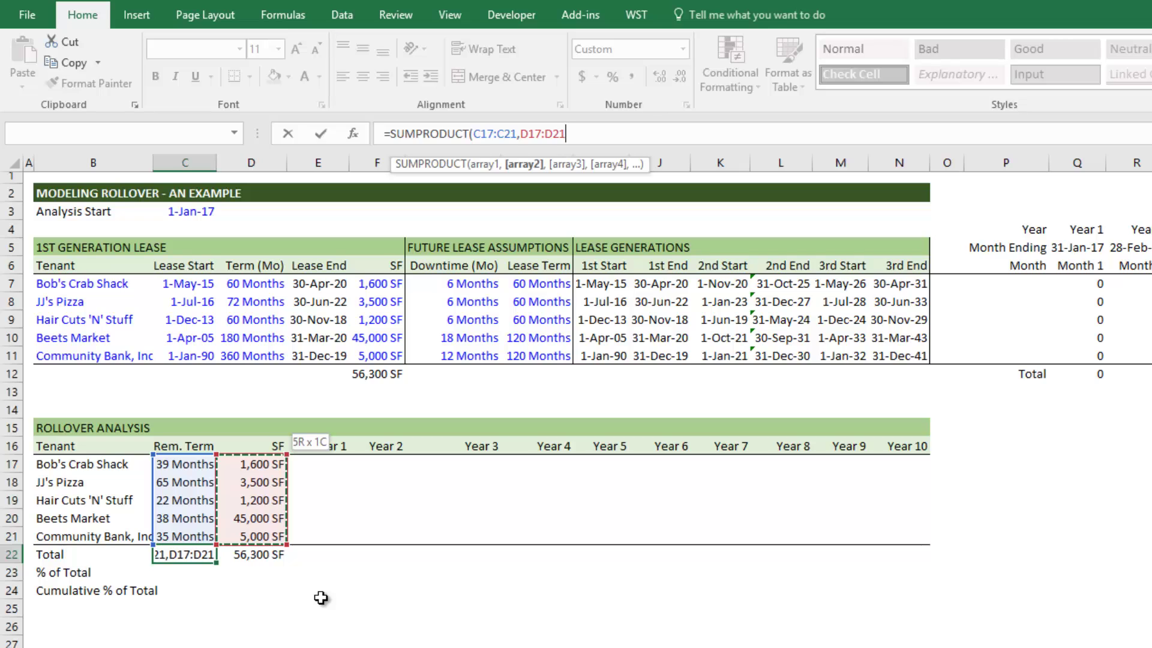
key(F4)
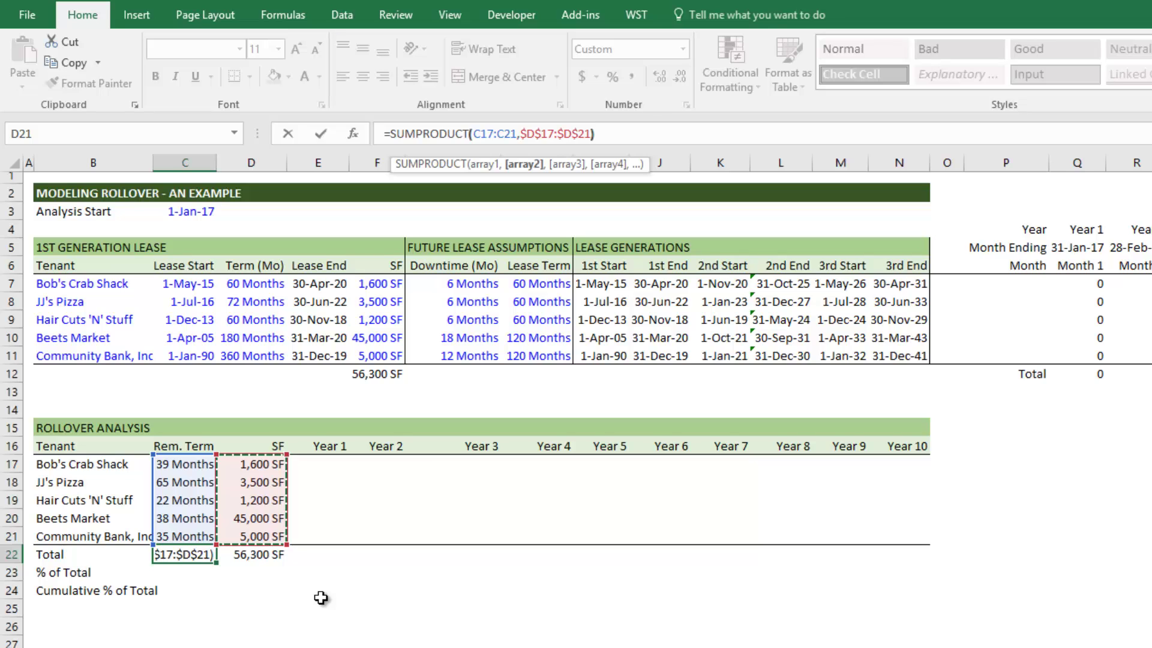
text()/)
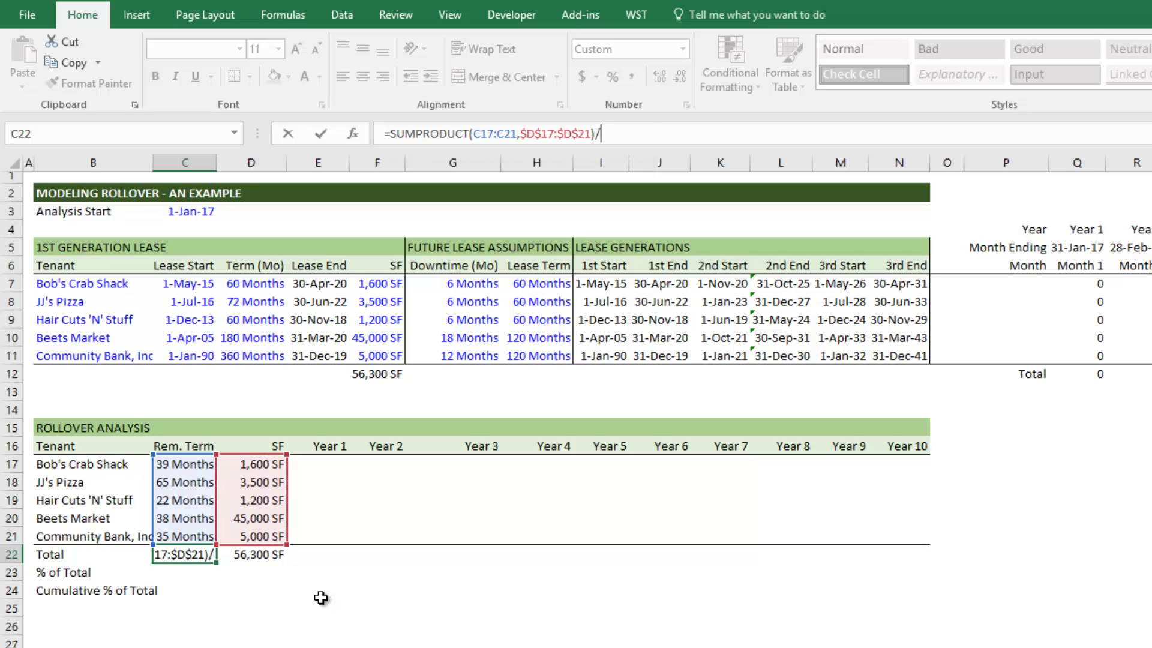
key(Right)
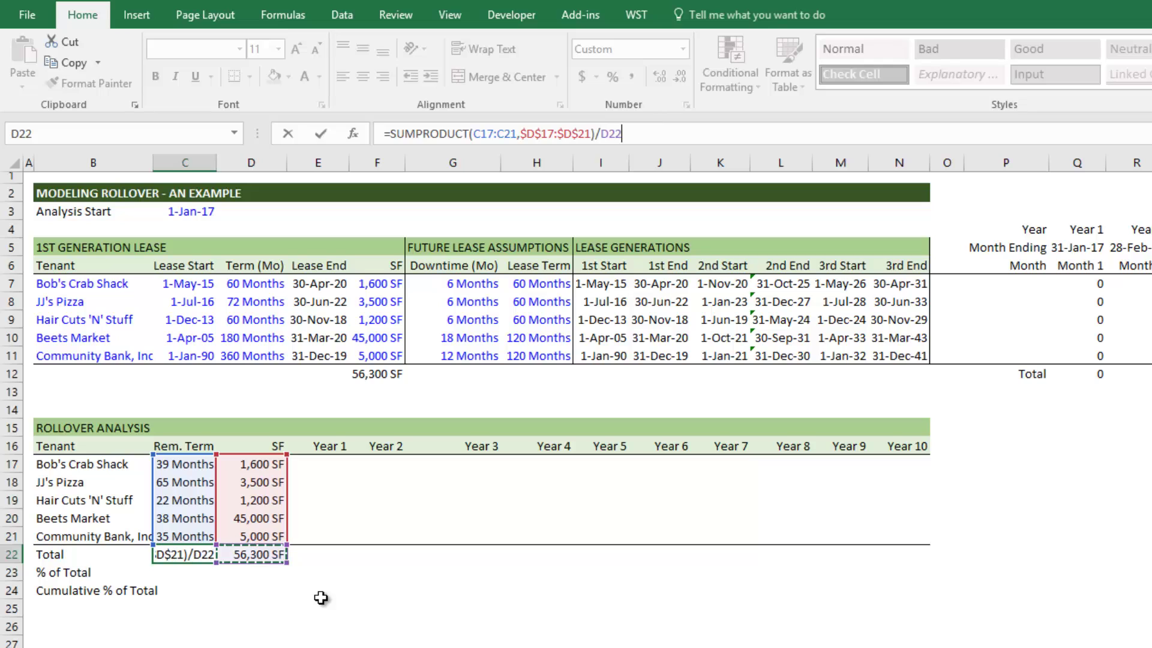
key(F4)
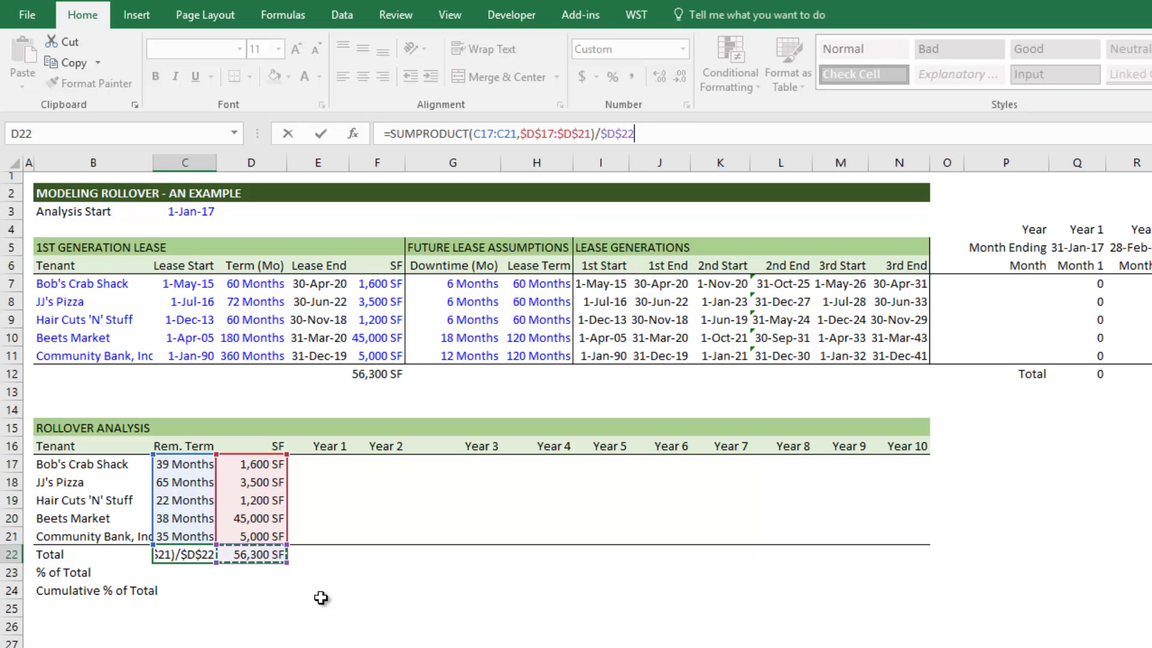
key(Return)
key(Up)
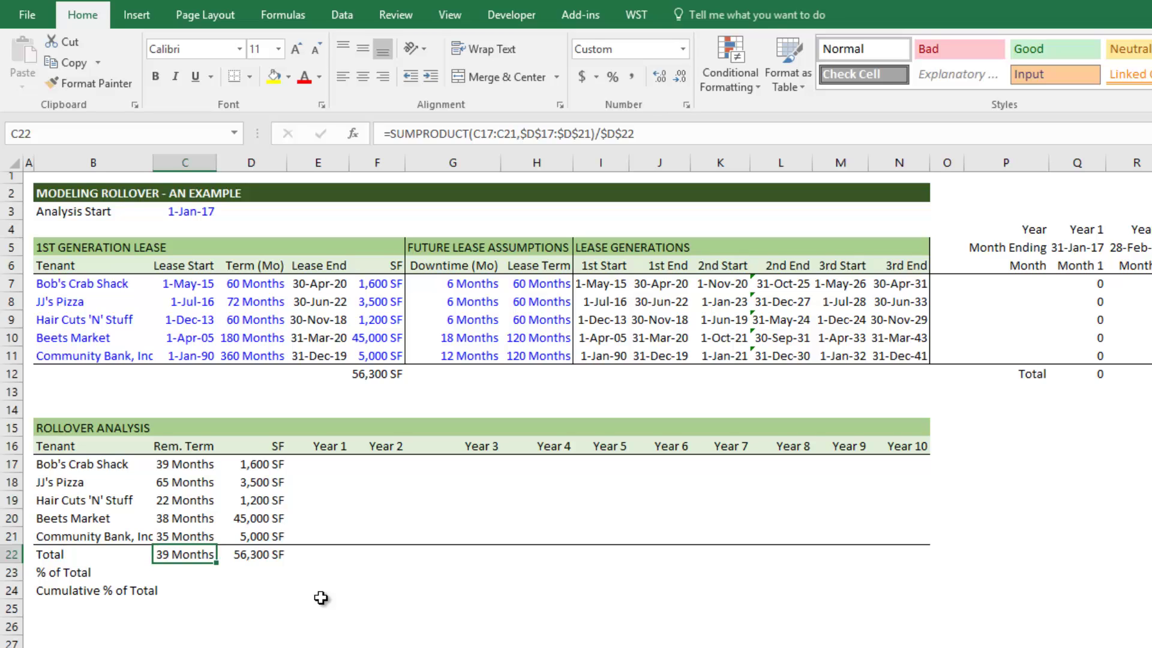
key(Up)
key(Up)
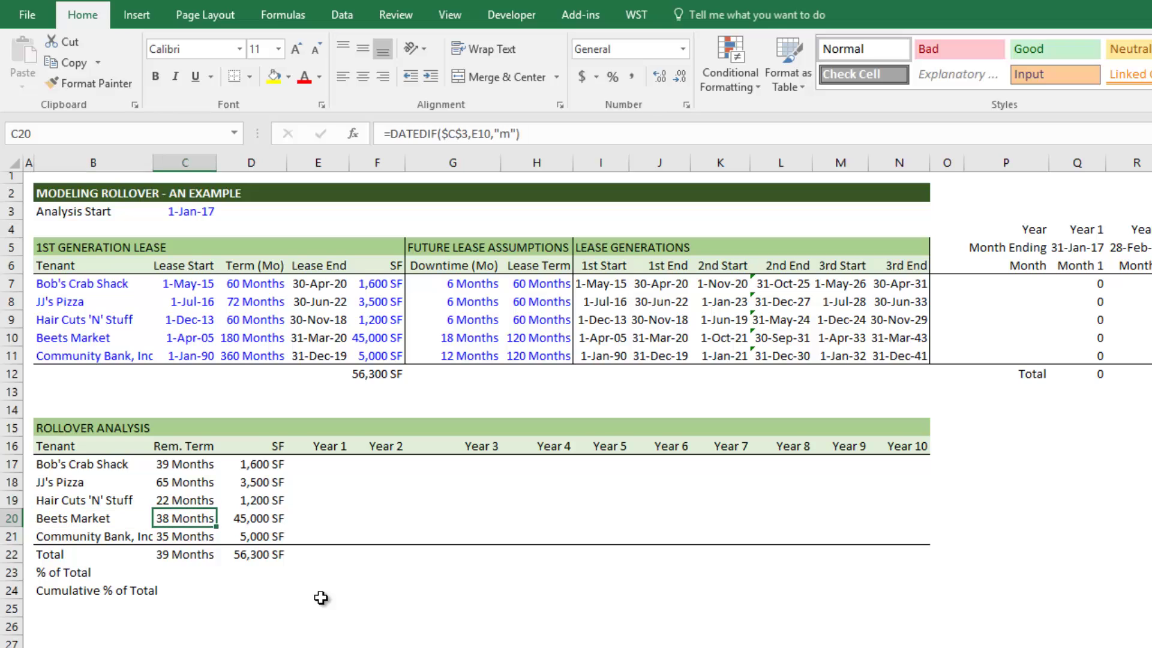
key(Down)
key(Down)
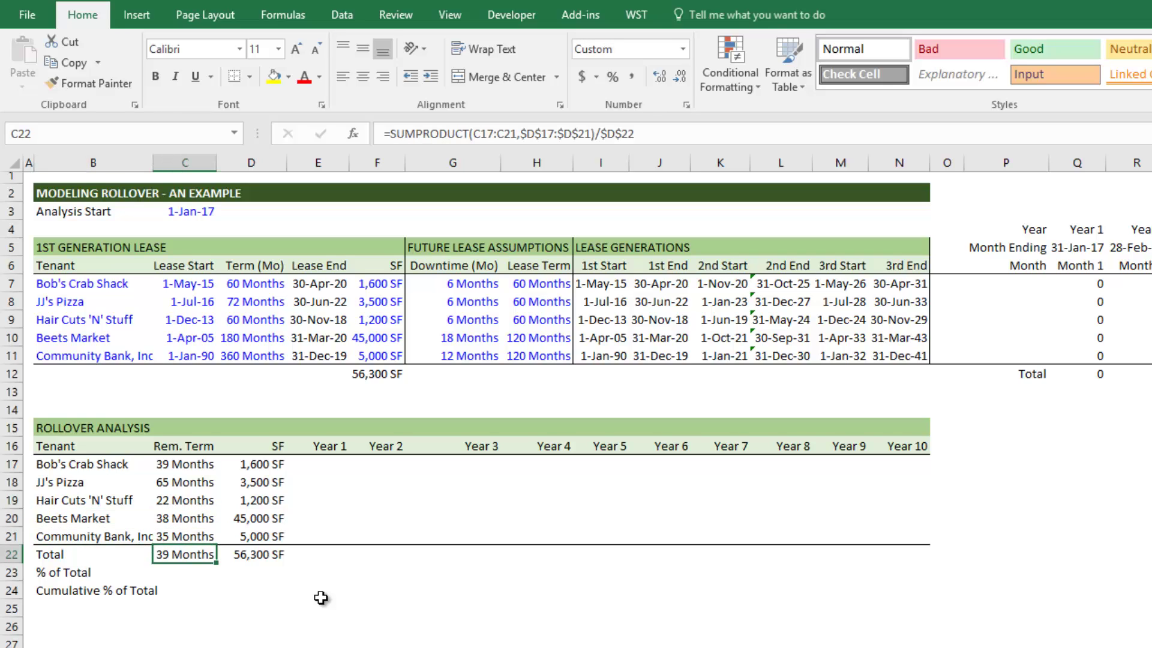
Begin a SUMIF formula in E17 with the year row $Q$4:$EF$4 as the range and E$16 as the criterion.
key(Up)
key(Right)
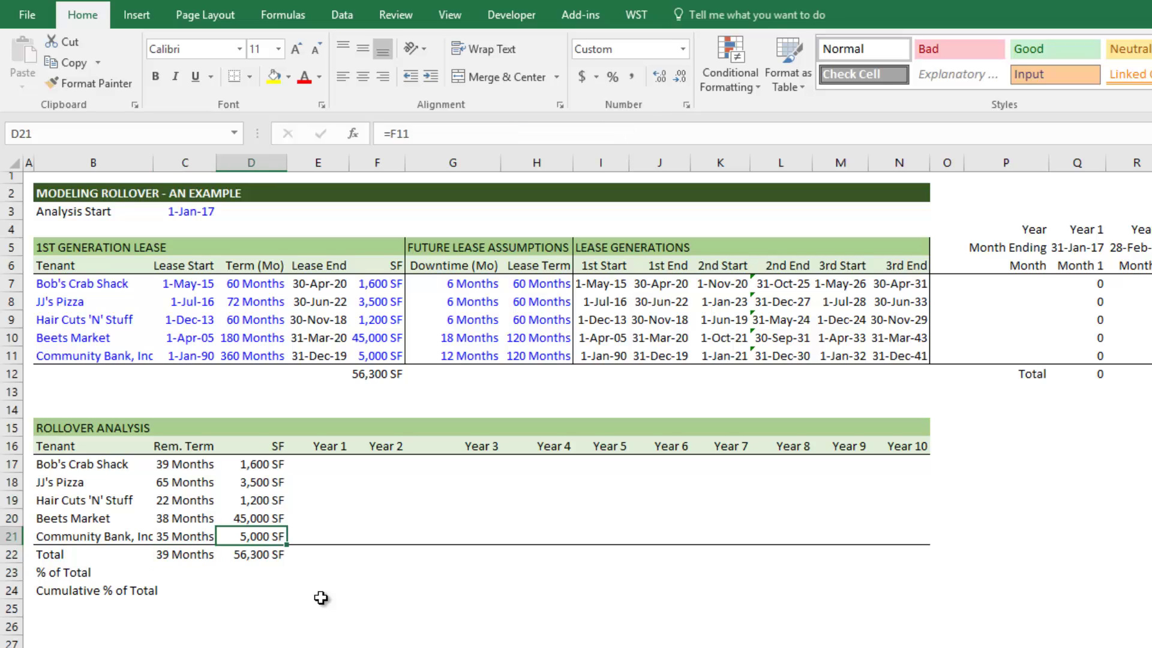
key(Right)
key(Up)
key(Up)
key(Up)
key(Up)
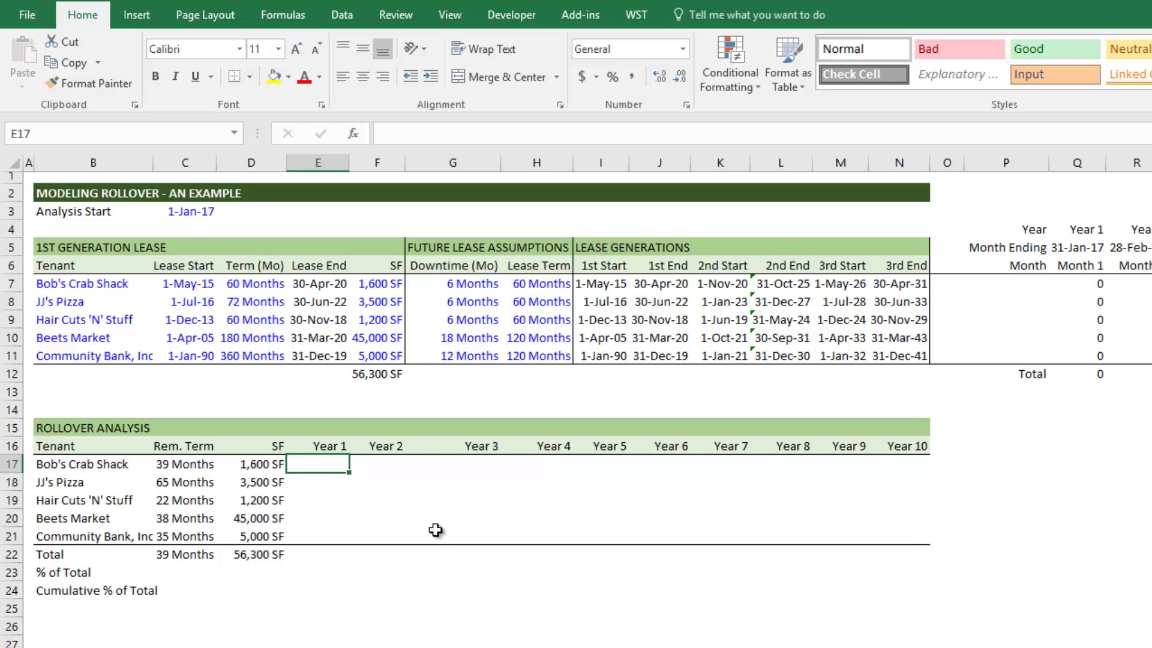
drag(1101, 306, 1151, 288)
click(338, 467)
text(=sumi)
key(Tab)
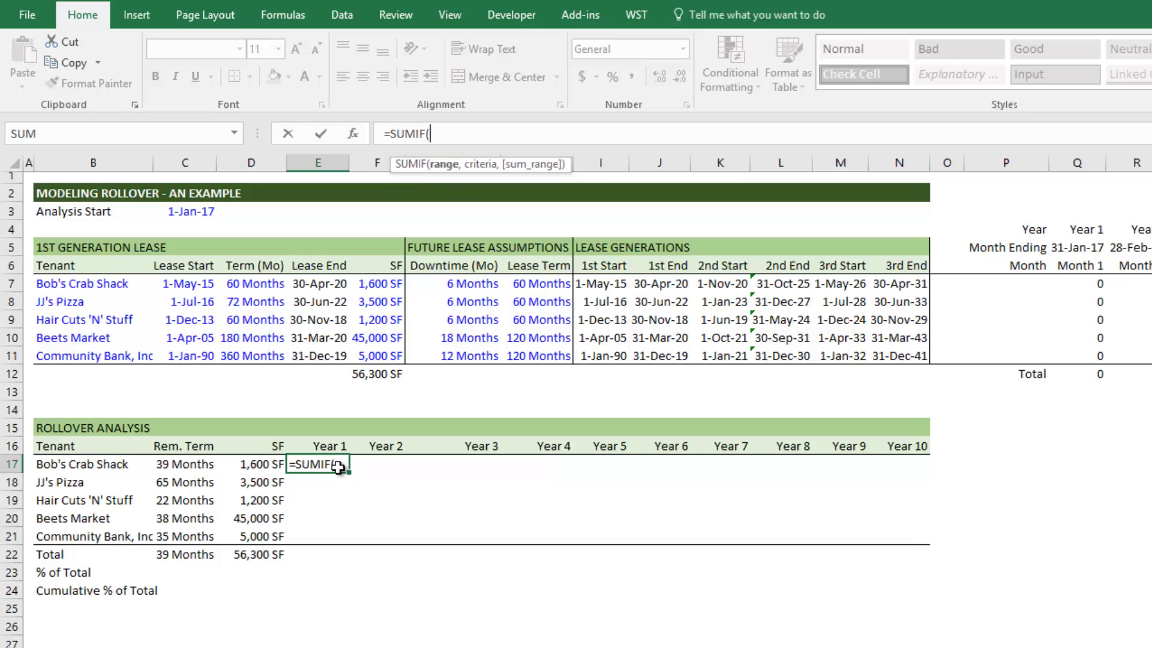
key(Up)
key(Right)
key(Up)
key(Right)
key(Up)
key(Right)
key(Up)
key(Right)
key(Up)
key(Right)
key(Up)
key(Right)
key(Up)
key(Right)
key(Up)
key(Right)
key(Up)
key(Right)
key(Up)
key(Right)
key(Up)
key(Right)
key(Up)
key(Right)
key(Up)
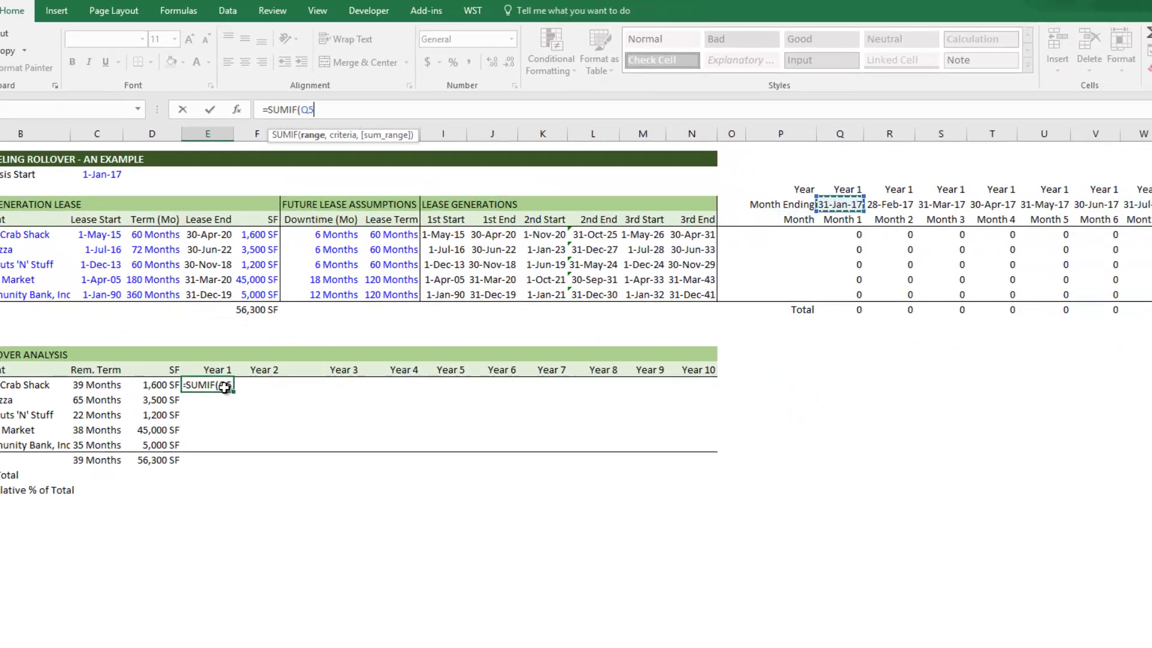
key(ctrl+shift+Right)
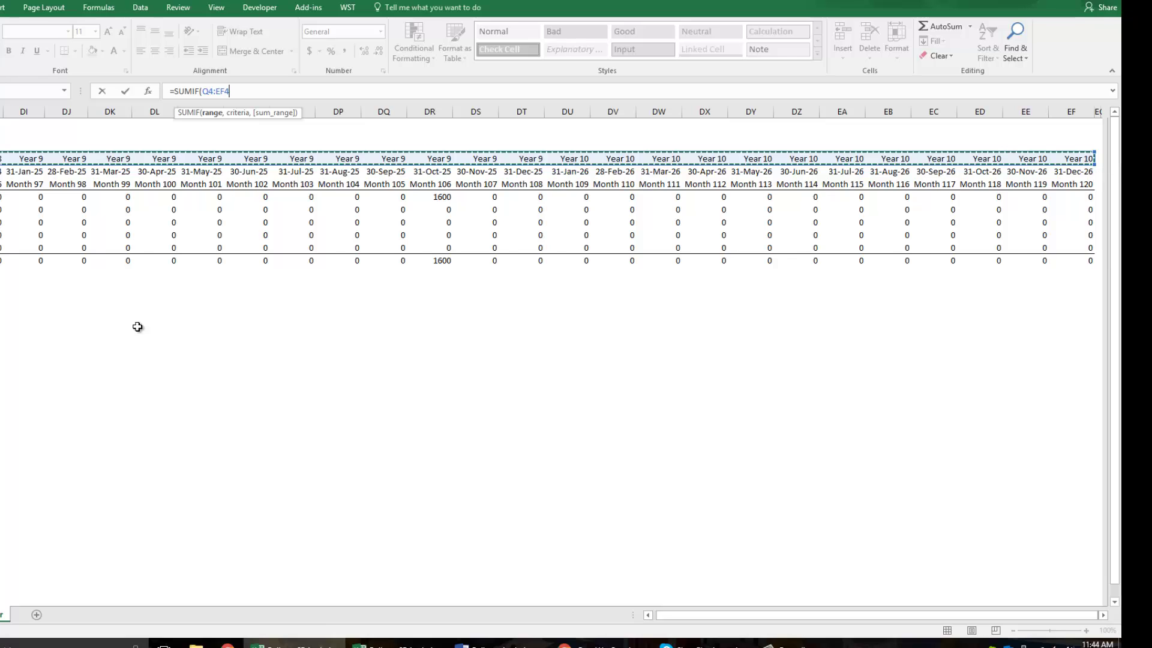
key(F4)
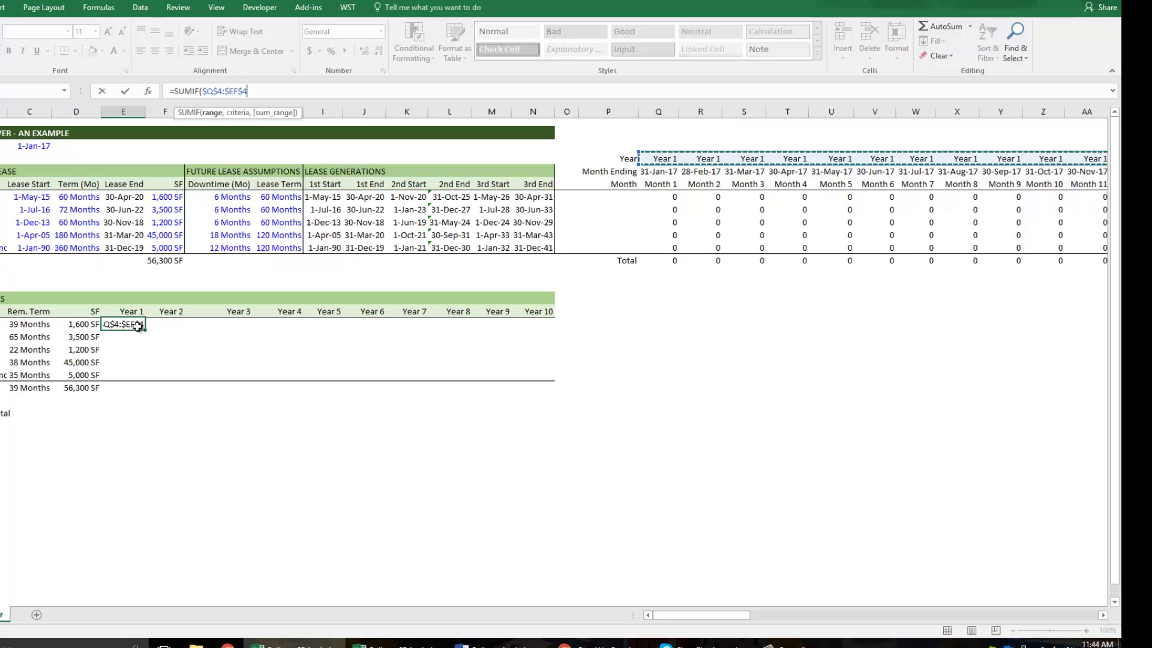
text(,)
key(Up)
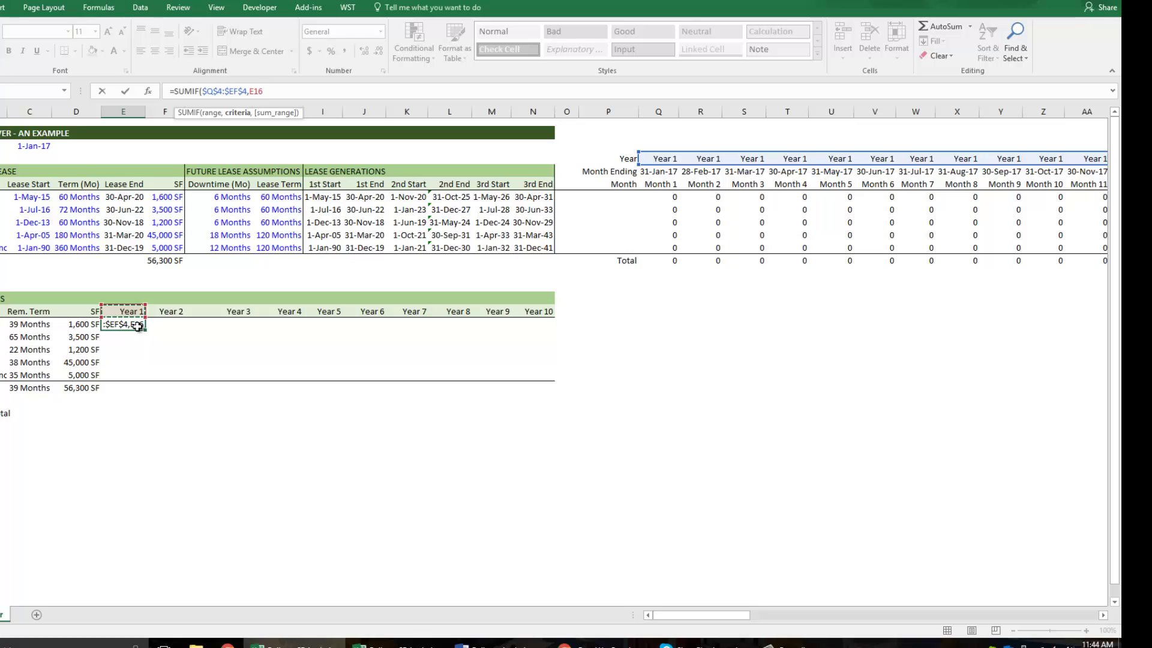
key(F4)
key(F4)
Complete the SUMIF formula in E17 with the first tenant's monthly rollover row $Q7:$EF7 as the sum range.
text(,)
key(Up)
key(Right)
key(Up)
key(Right)
key(Up)
key(Right)
key(Up)
key(Right)
key(Up)
key(Right)
key(Up)
key(Right)
key(Right)
key(Up)
key(Up)
key(Right)
key(Up)
key(Right)
key(Right)
key(Right)
key(Right)
key(Up)
key(Up)
key(Down)
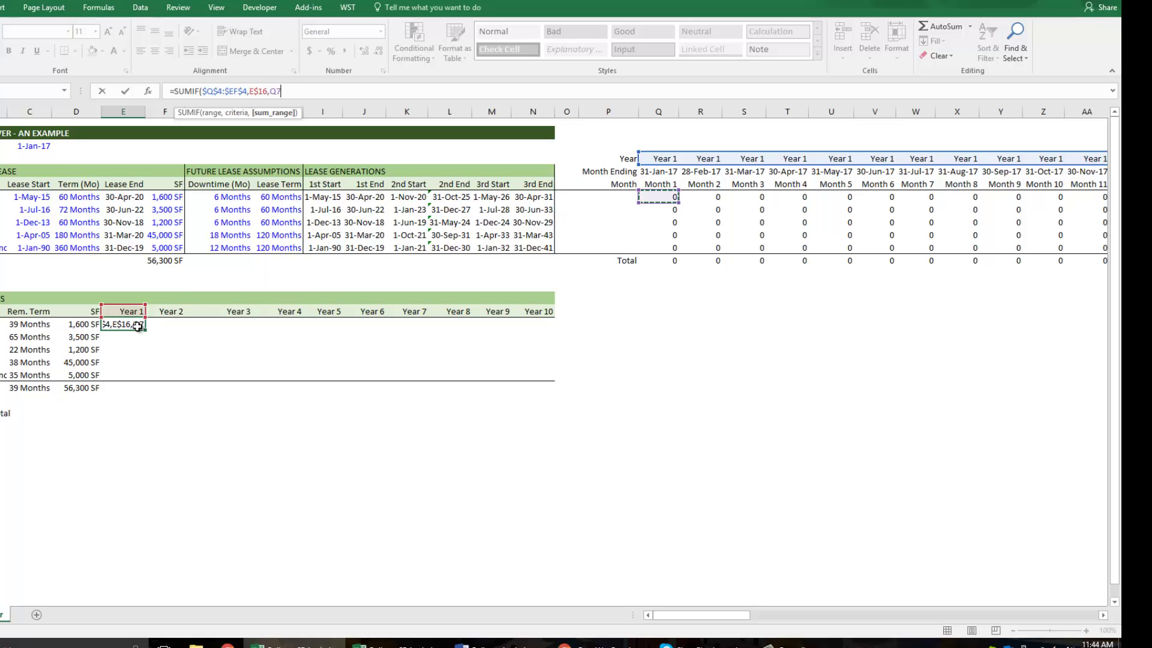
key(ctrl+shift+Right)
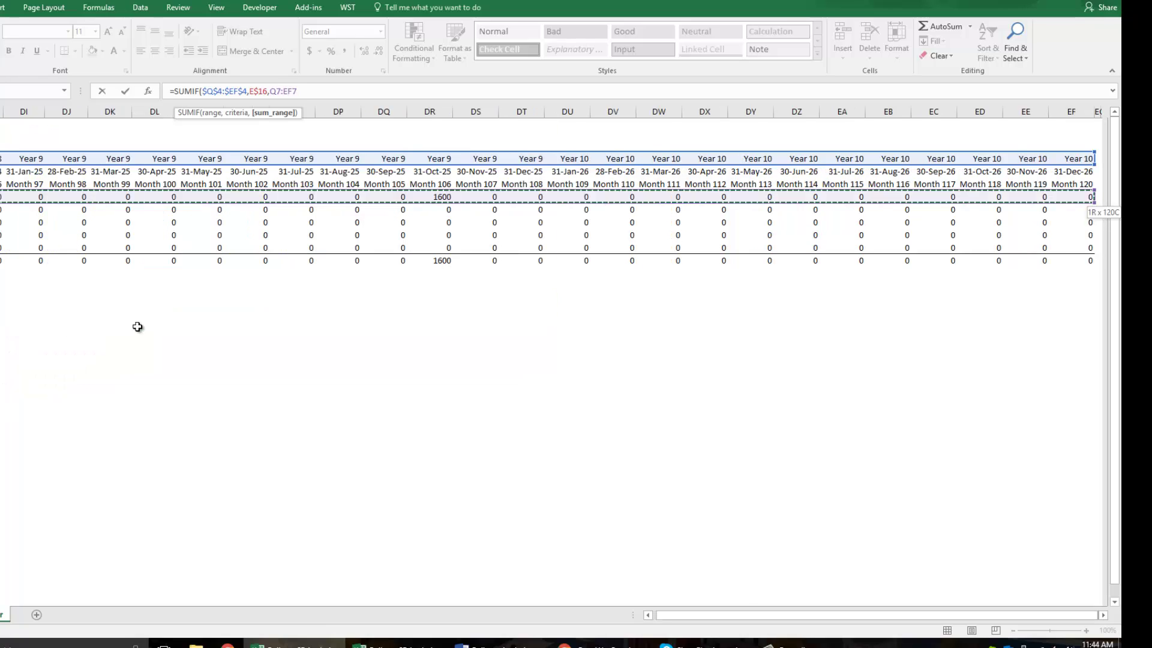
key(F4)
key(F4)
key(F4)
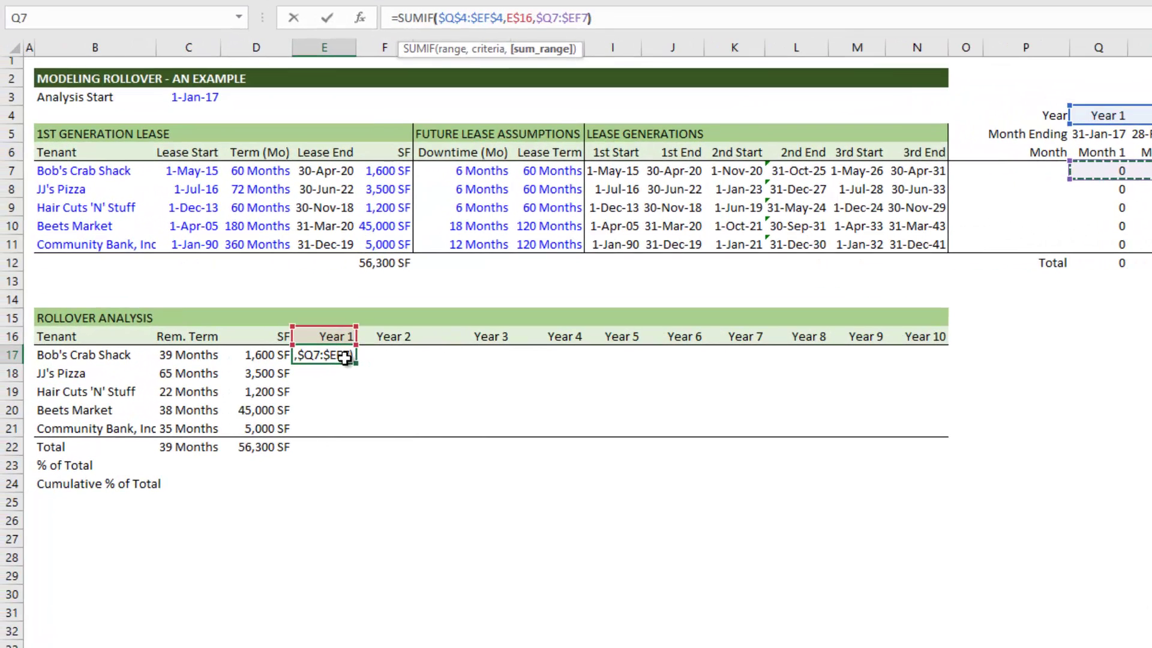
key(Return)
Copy the yearly rollover formula in E17 across F17:N17 for Years 2 to 10.
click(345, 358)
key(ctrl+c)
key(Right)
key(shift+Right)
key(shift+Right)
key(shift+Right)
key(shift+Right)
key(shift+Right)
key(shift+Right)
key(shift+Right)
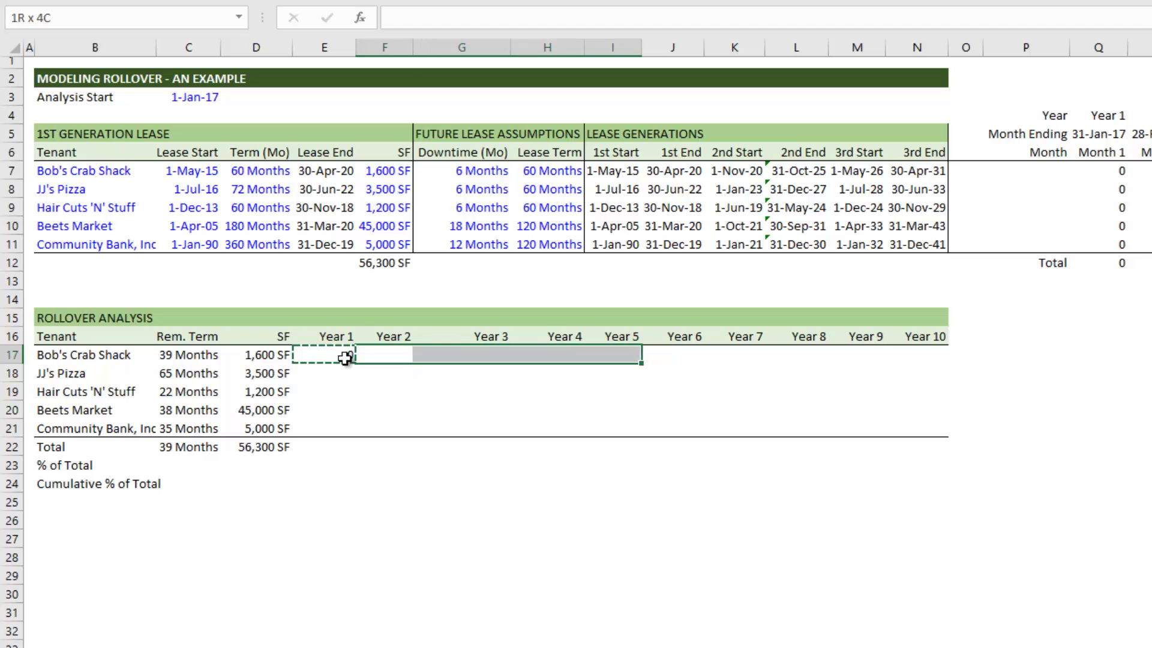
key(shift+Right)
key(ctrl+v)
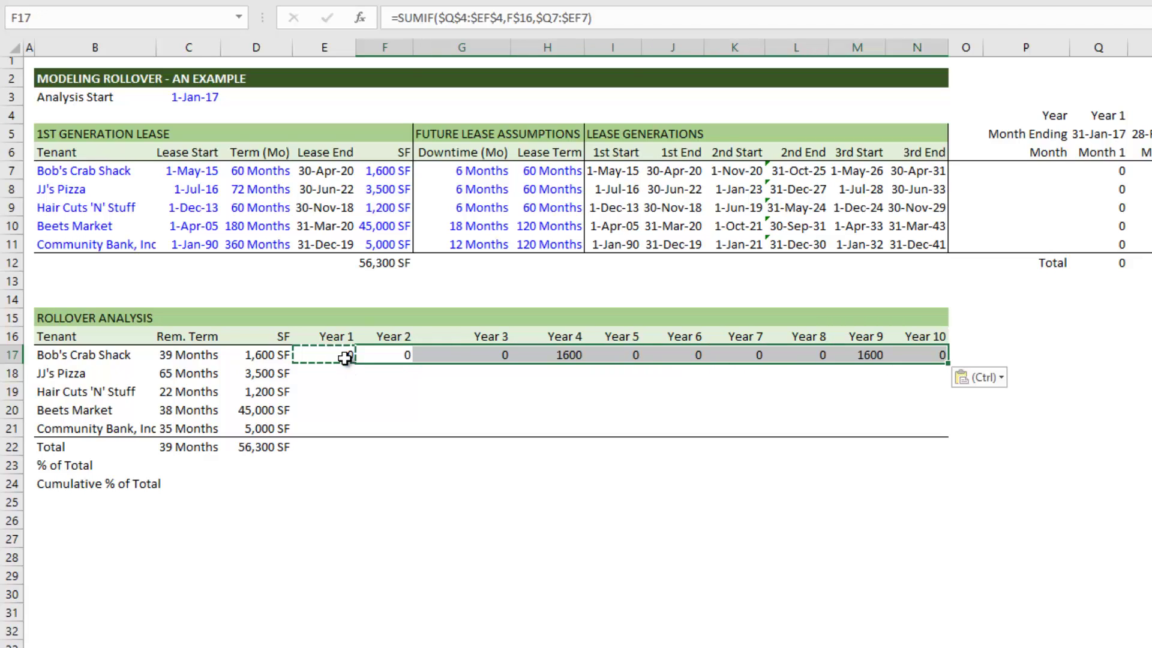
Copy the first tenant's yearly rollover formulas in E17:N17 down to rows 18 to 21 for the other four tenants.
click(344, 358)
key(ctrl+shift+Right)
key(ctrl+c)
key(Down)
key(shift+Down)
key(shift+Down)
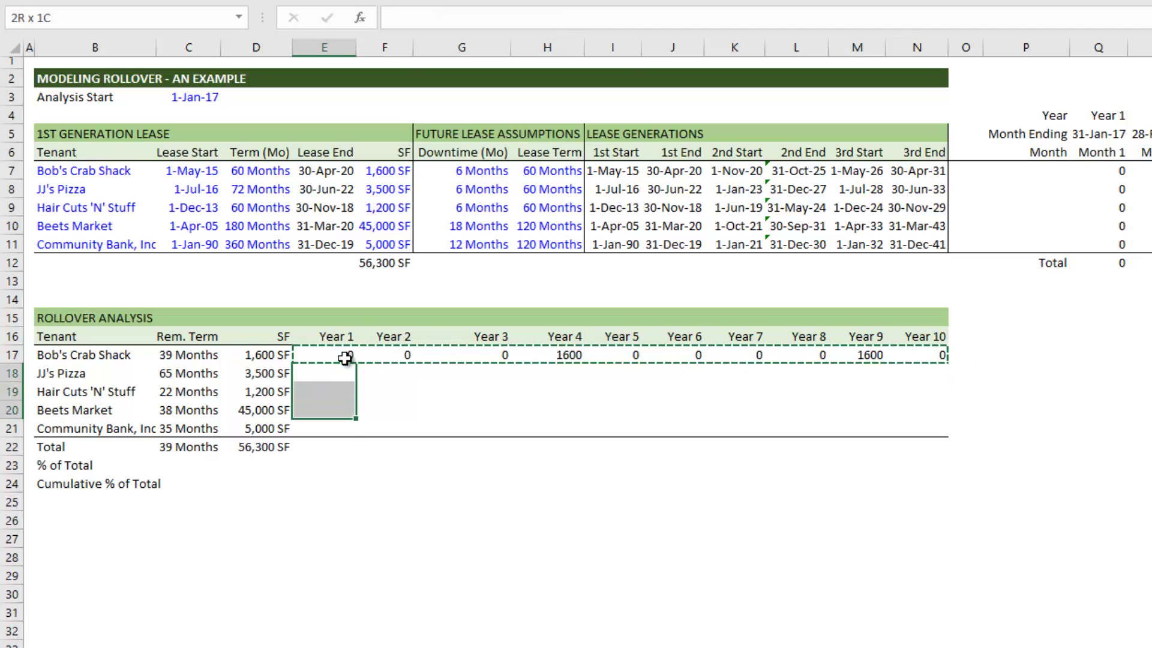
key(shift+Down)
key(ctrl+v)
key(Escape)
Total the five tenants' Year 1 rollover in E22 with =SUM(E17:E21).
key(ctrl+Down)
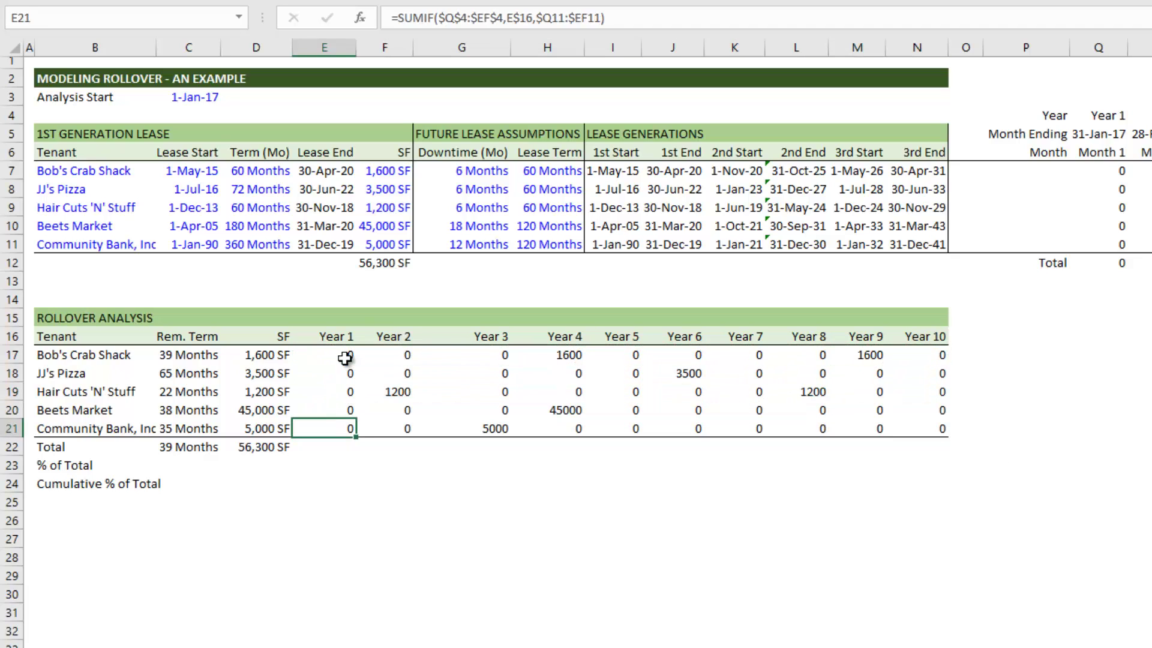
key(Down)
text(=sum()
key(Up)
key(shift+Up)
key(shift+Up)
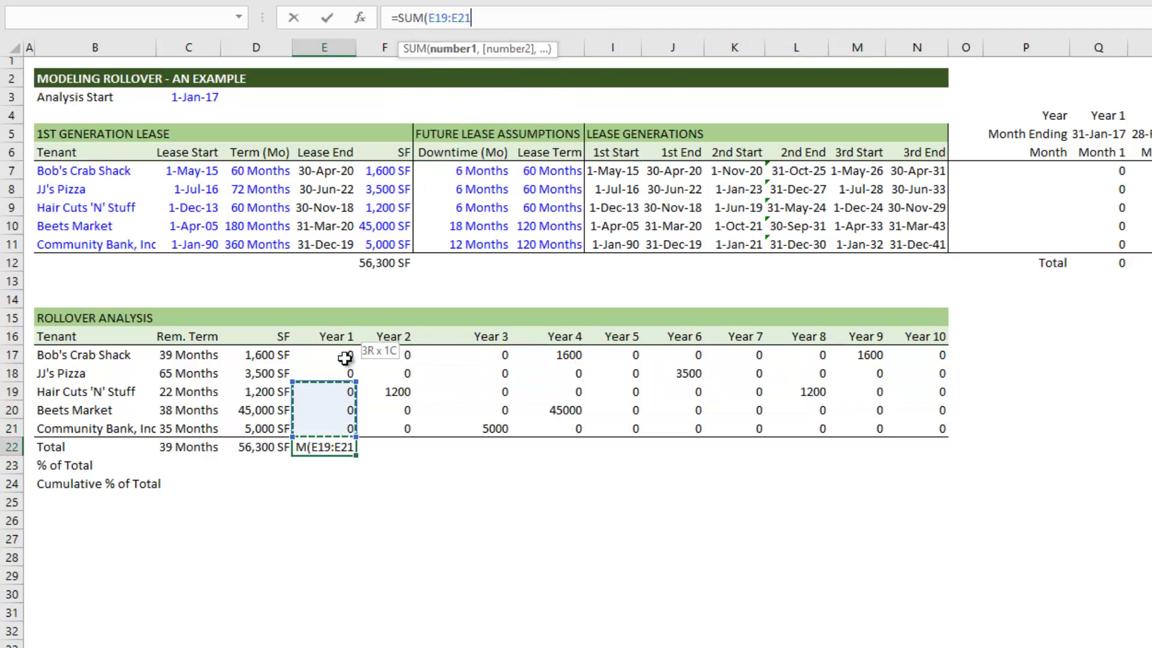
key(shift+Up)
key(shift+Up)
key(ctrl+Return)
Copy the Year 1 total formula in E22 across F22:N22 for Years 2 to 10.
key(ctrl+c)
key(Right)
key(shift+Right)
key(shift+Right)
key(shift+Right)
key(shift+Right)
key(shift+Right)
key(shift+Right)
key(shift+Right)
key(shift+Right)
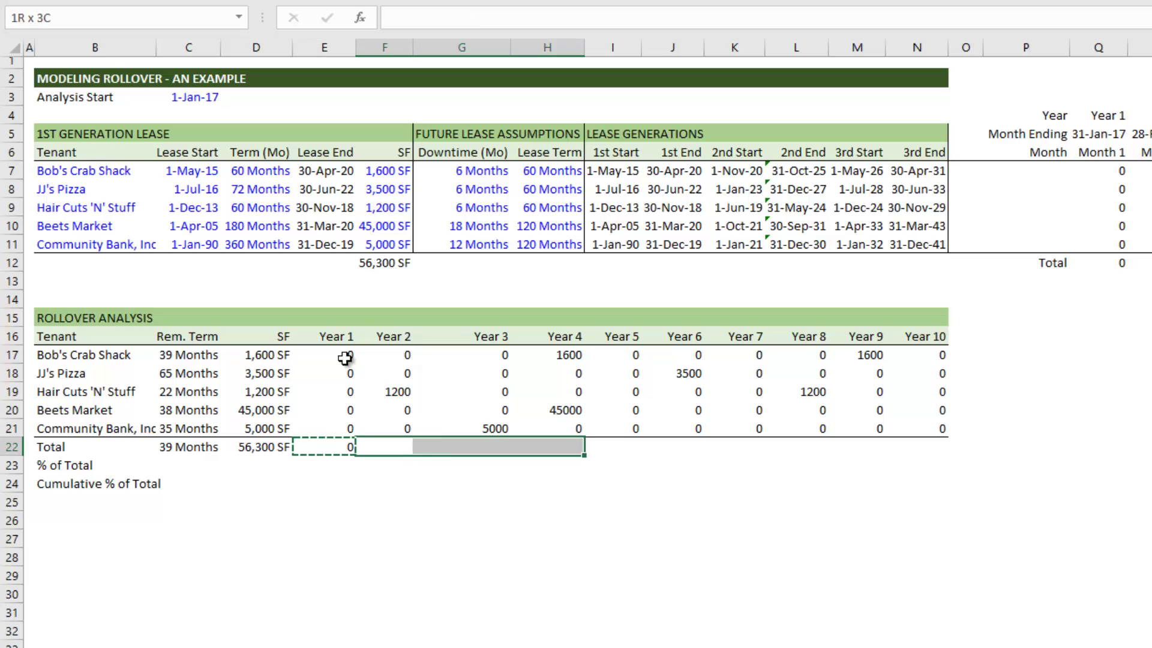
key(ctrl+v)
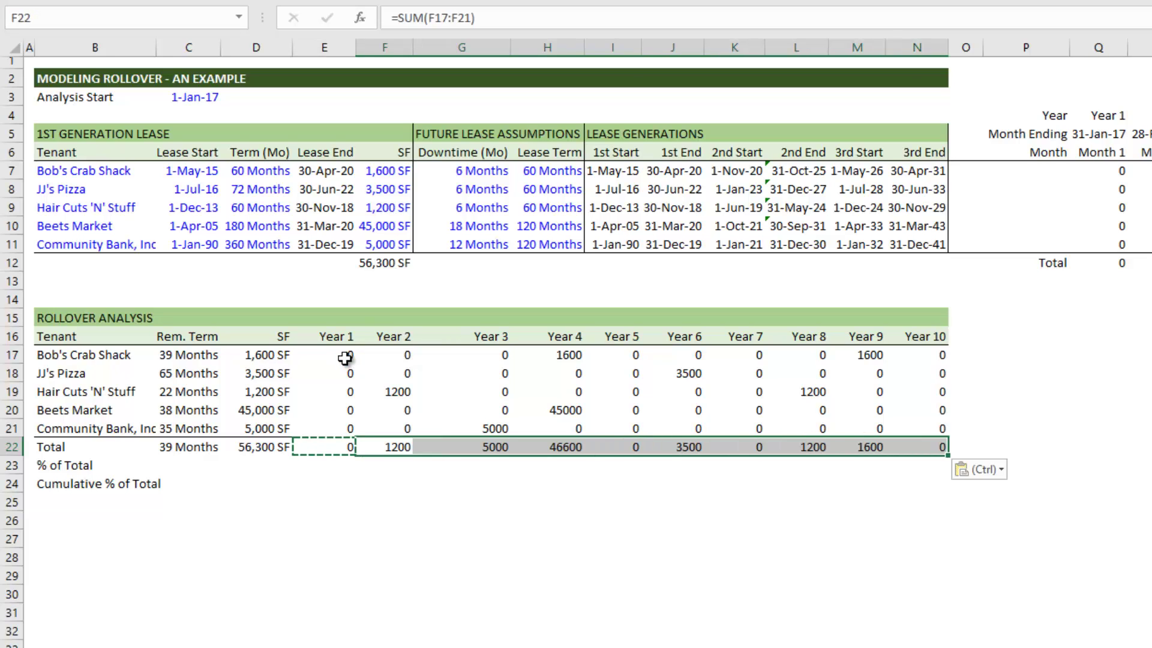
Review the yearly rollover totals across row 22.
key(Left)
key(Right)
key(Left)
key(Right)
key(Right)
key(Right)
key(Right)
key(Right)
key(Right)
key(Right)
key(Right)
key(Right)
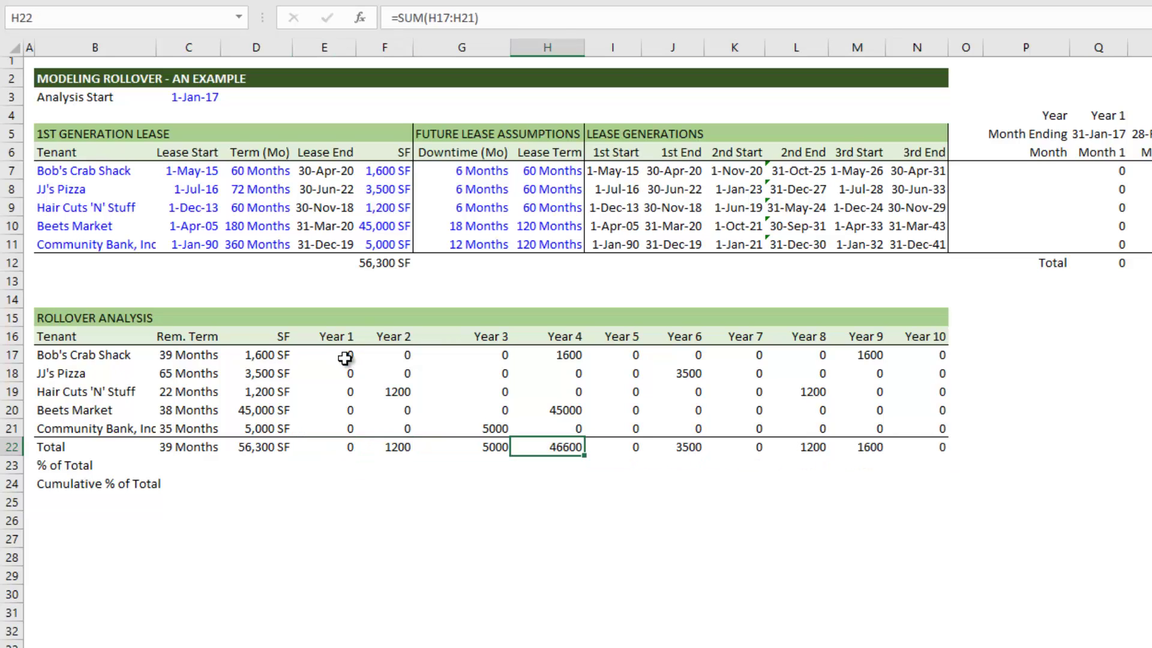
key(Left)
key(Left)
key(Left)
key(Left)
key(Left)
key(Left)
key(Left)
key(Left)
key(Right)
key(Right)
Examine the Year 4 column from its header through the five tenants' expiring areas.
key(Up)
key(Up)
key(Up)
key(Up)
key(Up)
key(Up)
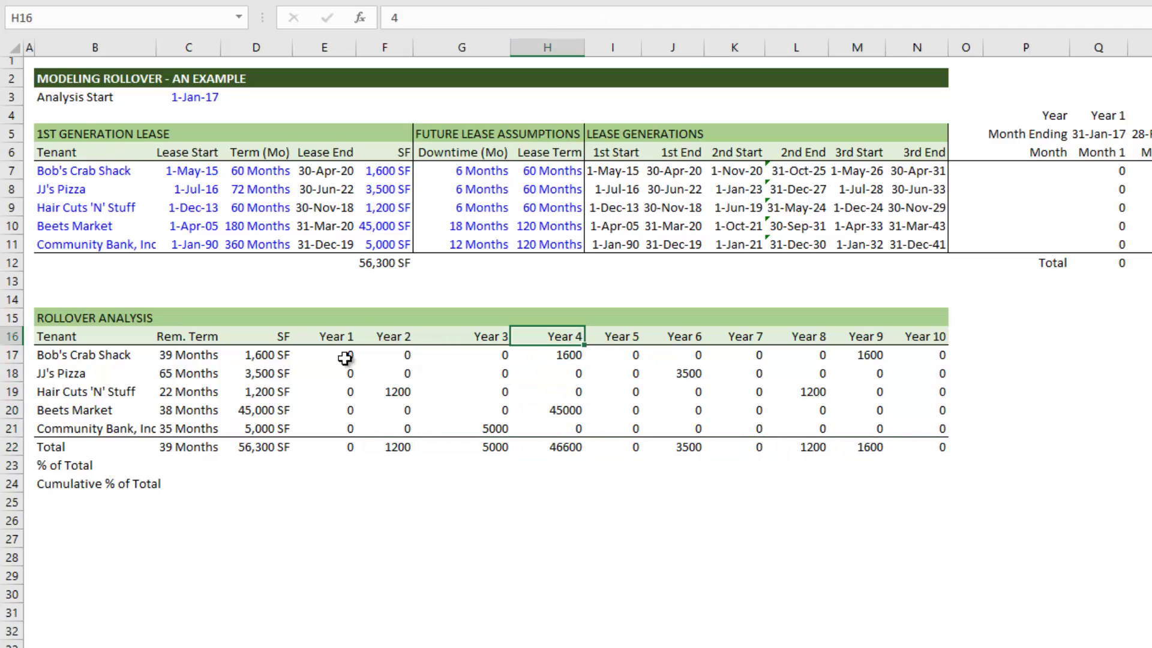
key(Down)
key(shift+Down)
key(shift+Down)
key(shift+Down)
key(shift+Down)
key(Down)
key(Down)
key(Down)
key(Down)
key(Down)
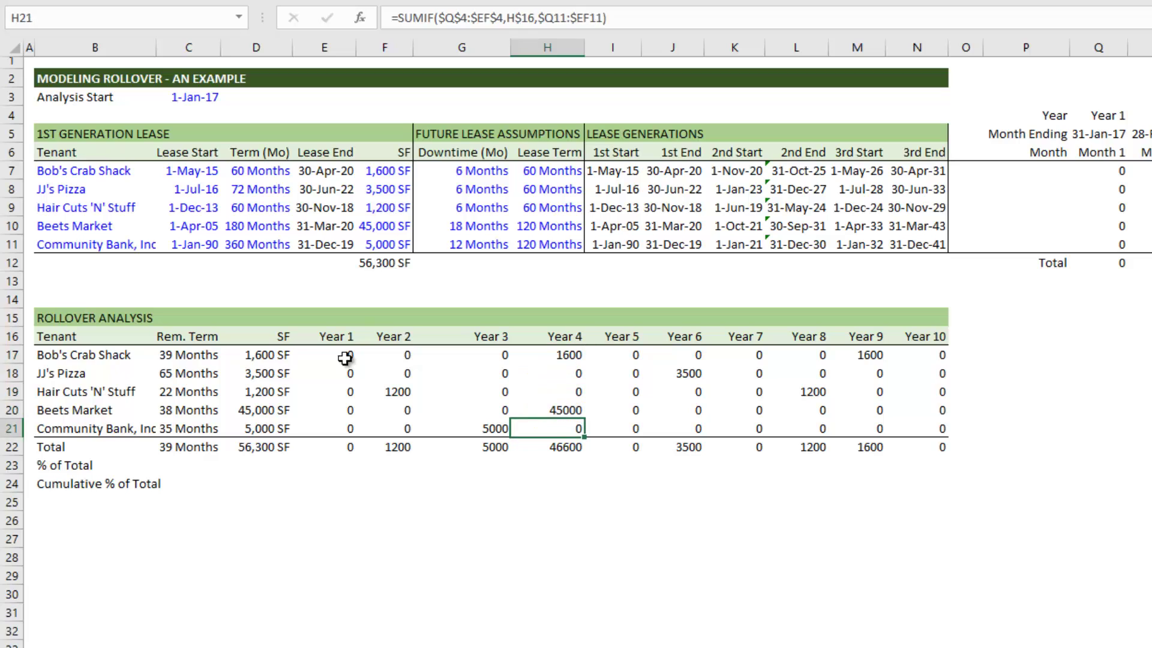
Compare the yearly rollover totals in row 22 with the property's total area in D22.
key(Left)
key(Down)
key(Left)
key(Left)
key(Left)
key(Left)
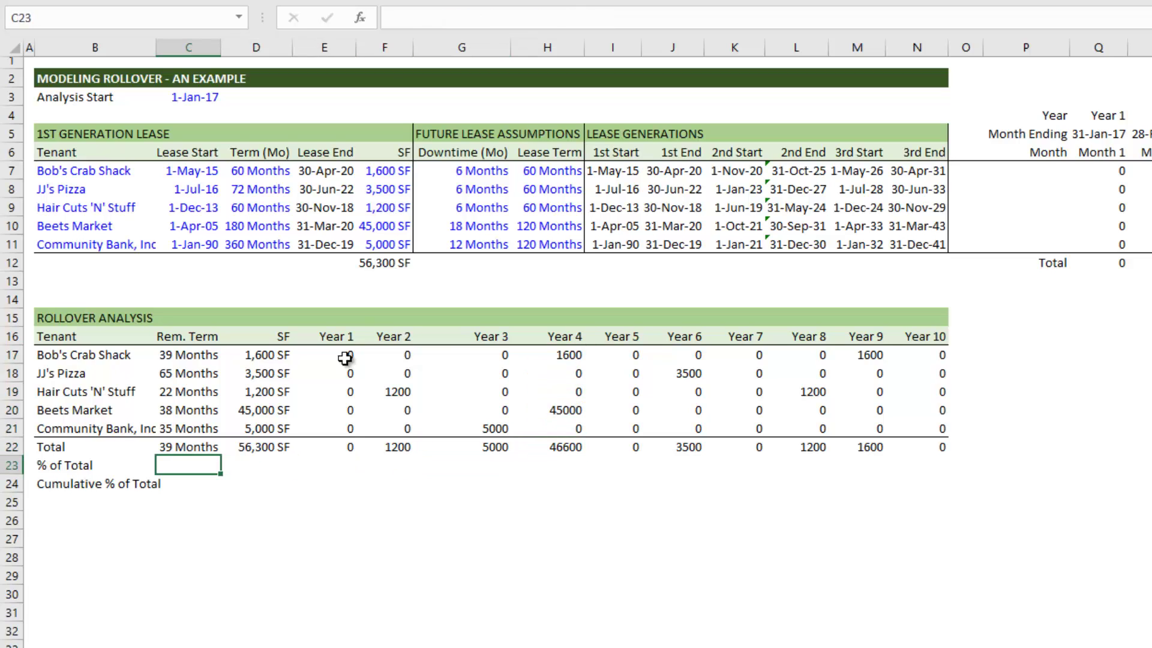
key(Up)
key(Right)
key(Right)
key(Right)
key(Right)
key(Right)
key(Right)
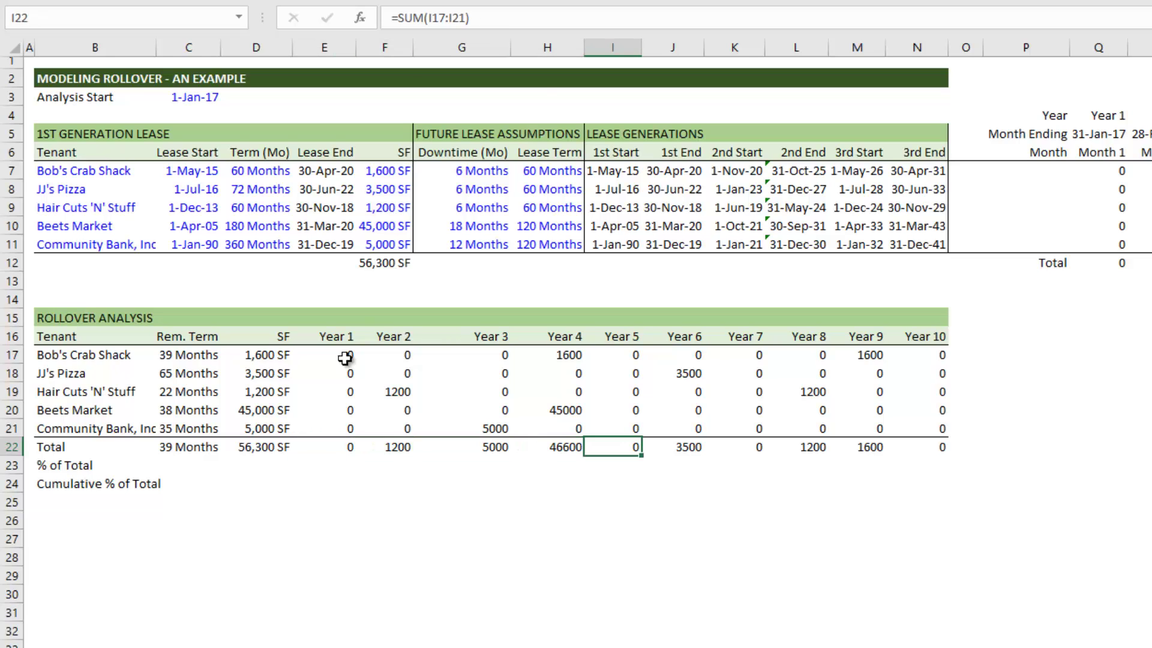
key(Left)
key(Left)
key(Left)
key(Left)
key(Left)
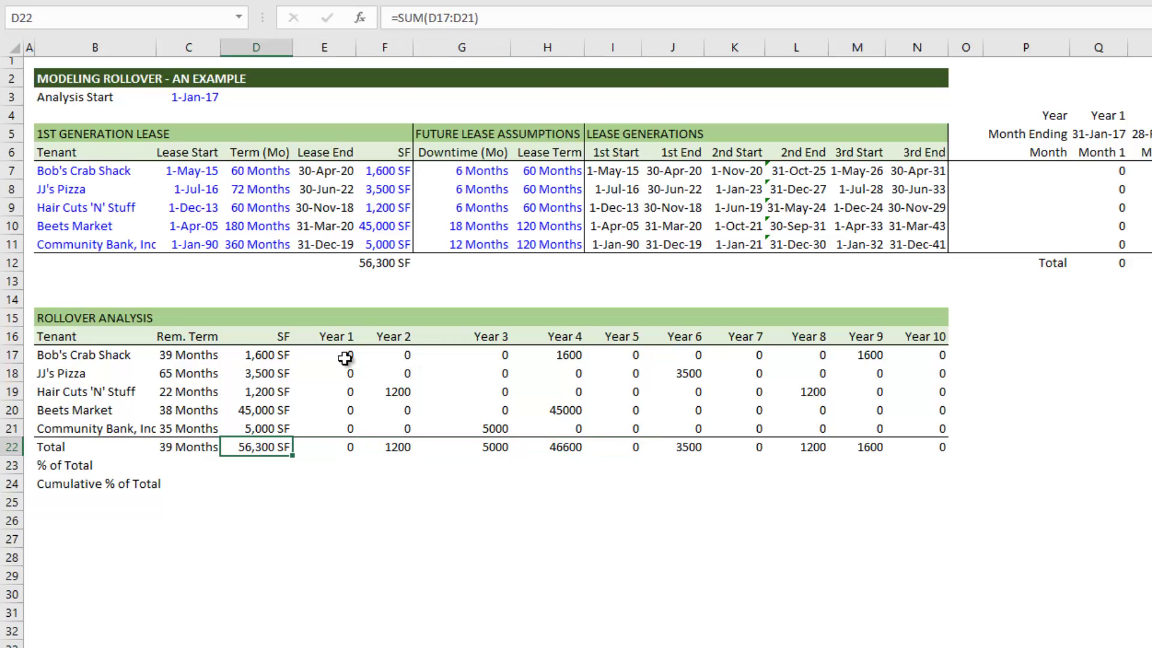
Calculate Year 1's percentage of total area in E23 with =E22/$D$22.
key(Down)
key(Right)
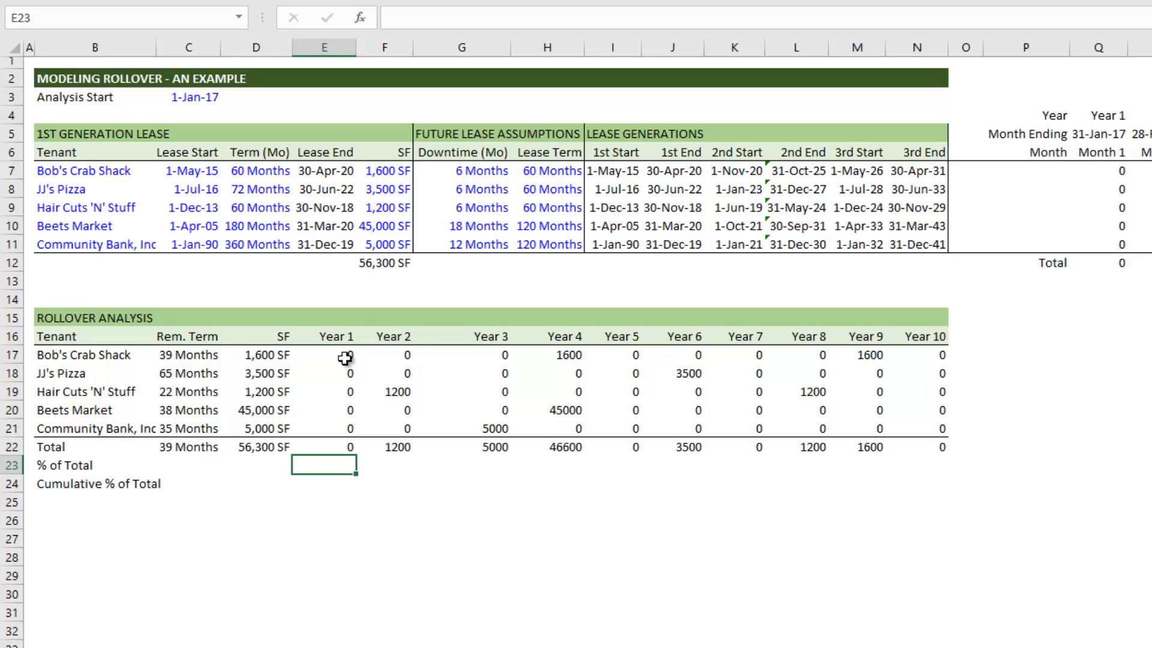
text(=)
key(Up)
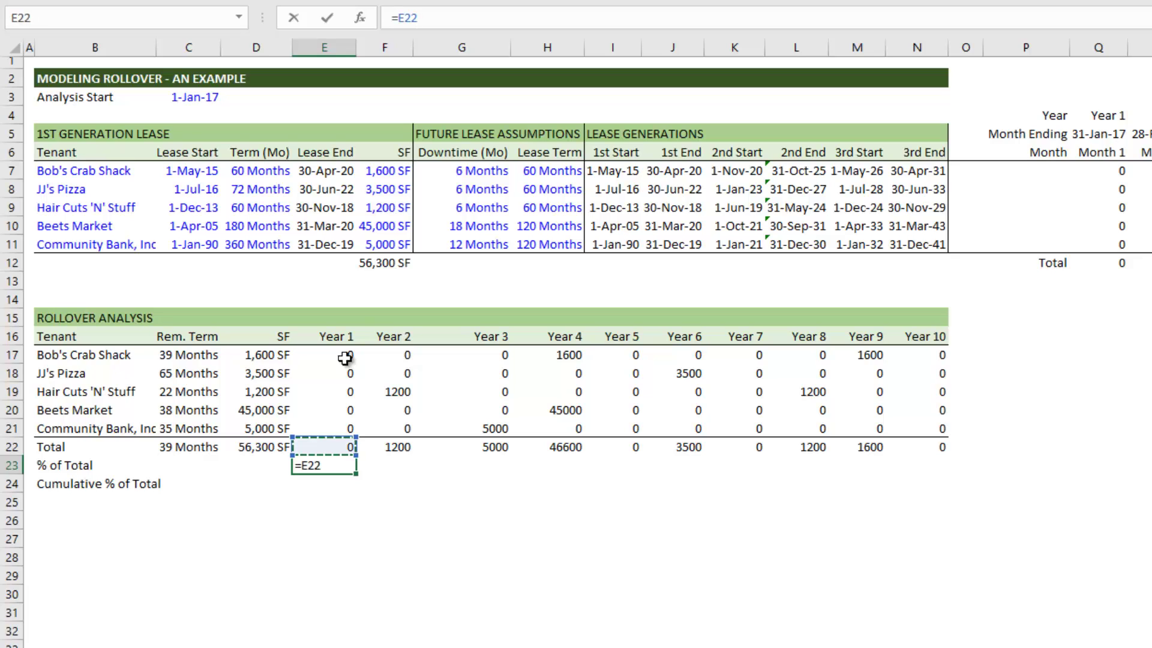
text(/)
key(Up)
key(Left)
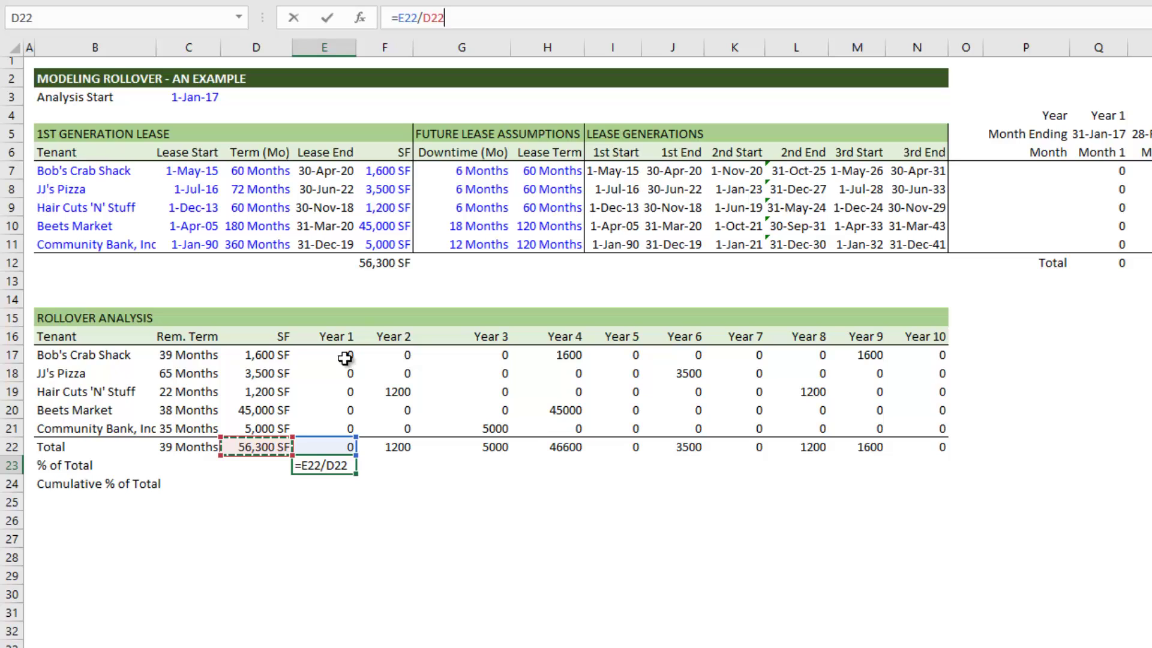
key(F4)
key(Return)
Copy the percentage of total formula in E23 across F23:N23 for Years 2 to 10.
key(Up)
key(ctrl+c)
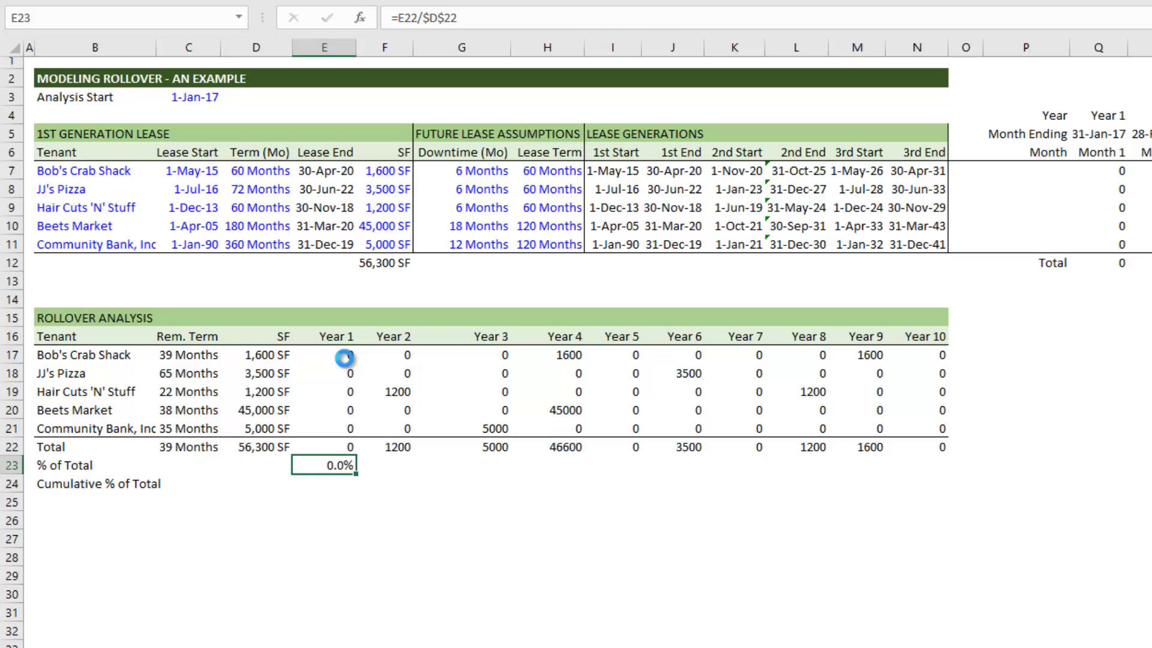
key(Right)
key(shift+Right)
key(shift+Right)
key(shift+Right)
key(shift+Right)
key(shift+Right)
key(shift+Right)
key(shift+Right)
key(shift+Right)
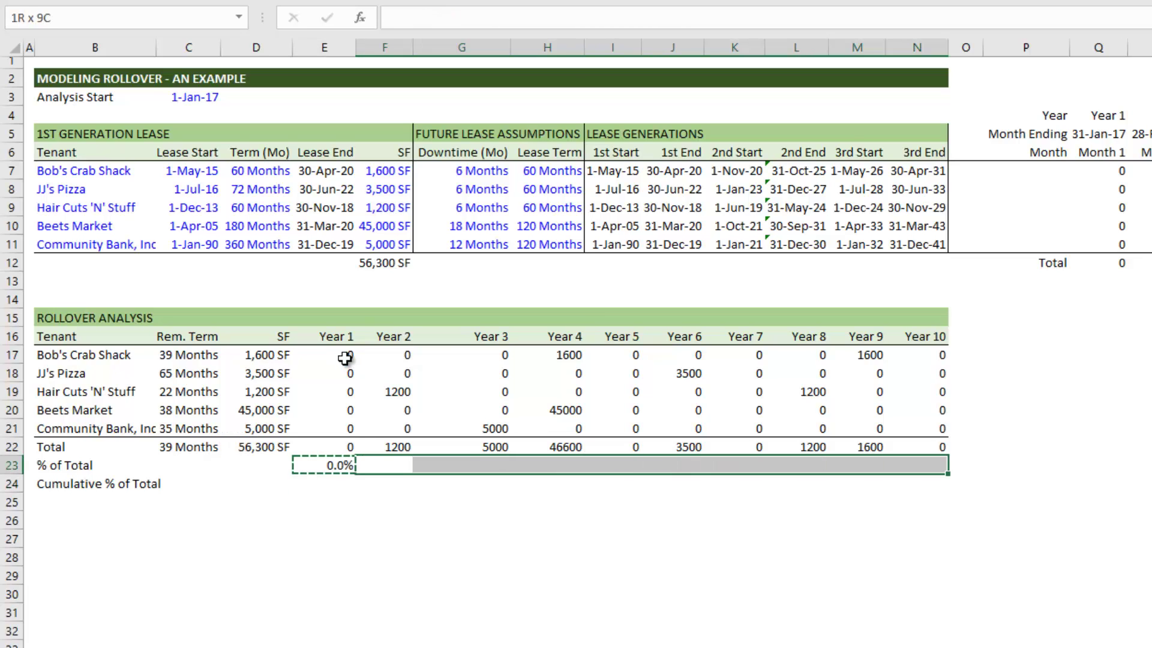
key(ctrl+v)
key(Escape)
Examine the yearly percentages of total in row 23, focusing on the Year 4 column from header to percentage.
key(Left)
key(Right)
key(Right)
key(Right)
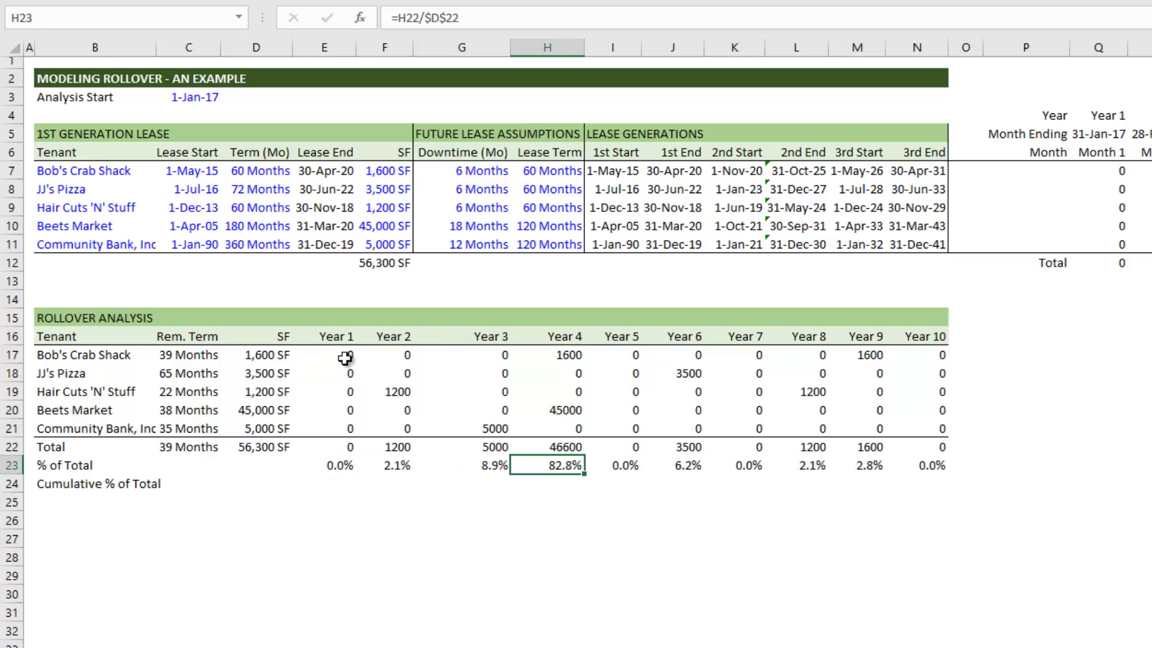
key(Right)
key(Up)
key(Left)
key(Down)
key(ctrl+shift+Up)
key(shift+Down)
key(shift+Up)
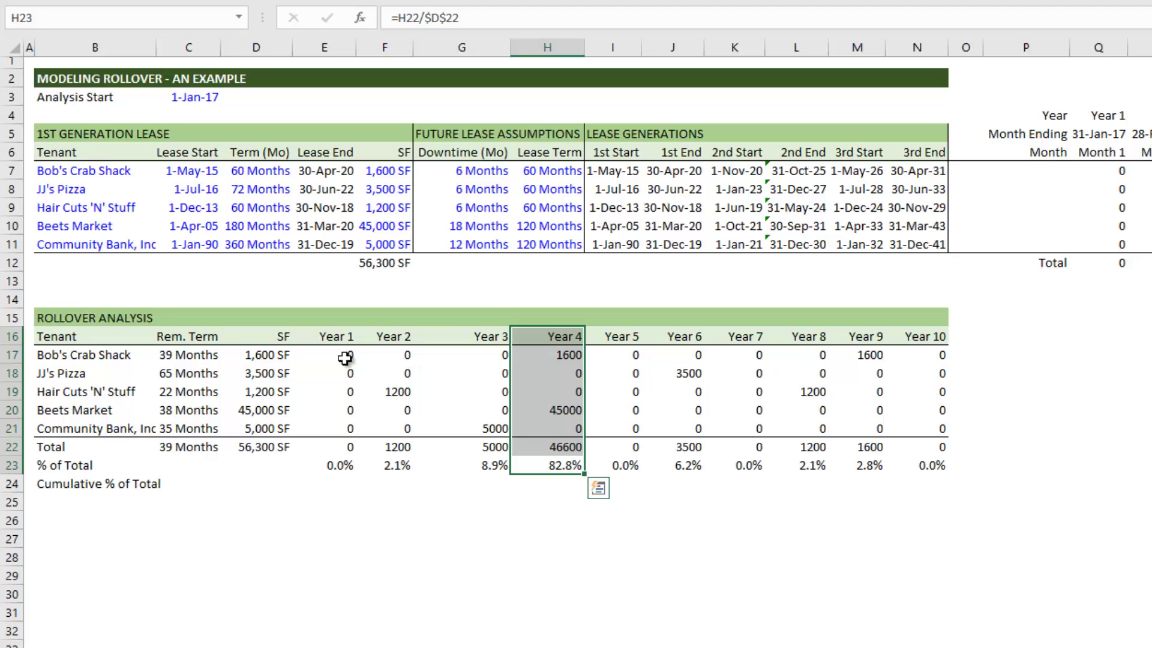
Trace Beets Market's Year 4 rollover in H20 along its row back to the tenant name.
key(Left)
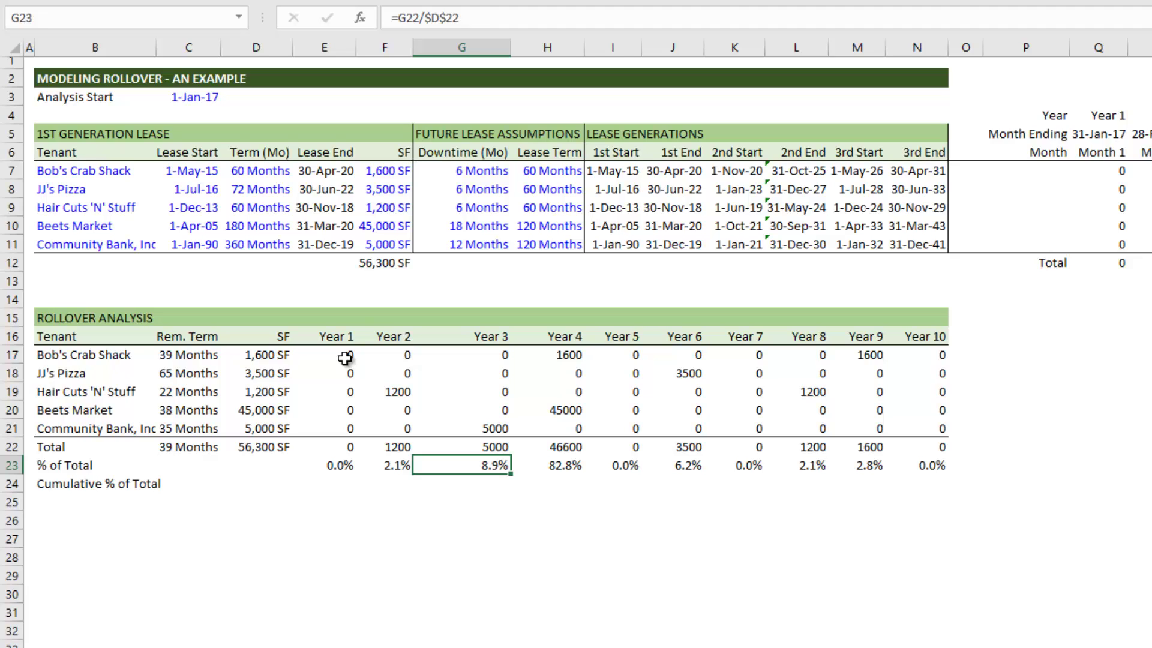
key(Up)
key(Up)
key(Up)
key(Right)
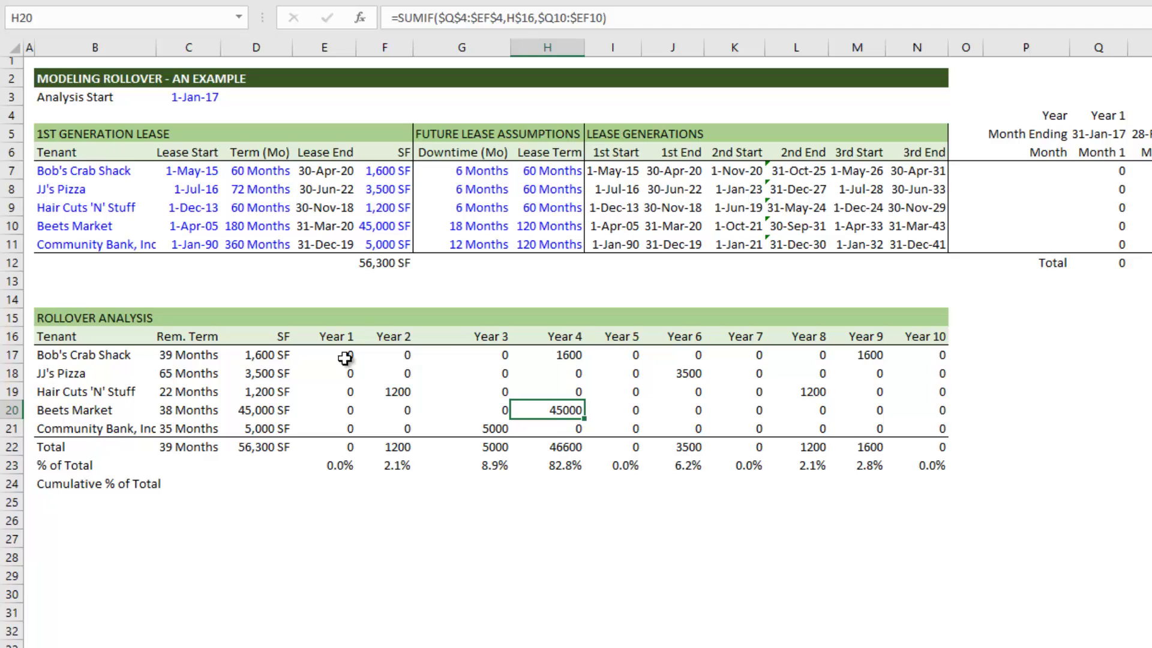
key(Left)
key(Left)
key(Left)
key(Left)
key(Left)
key(Left)
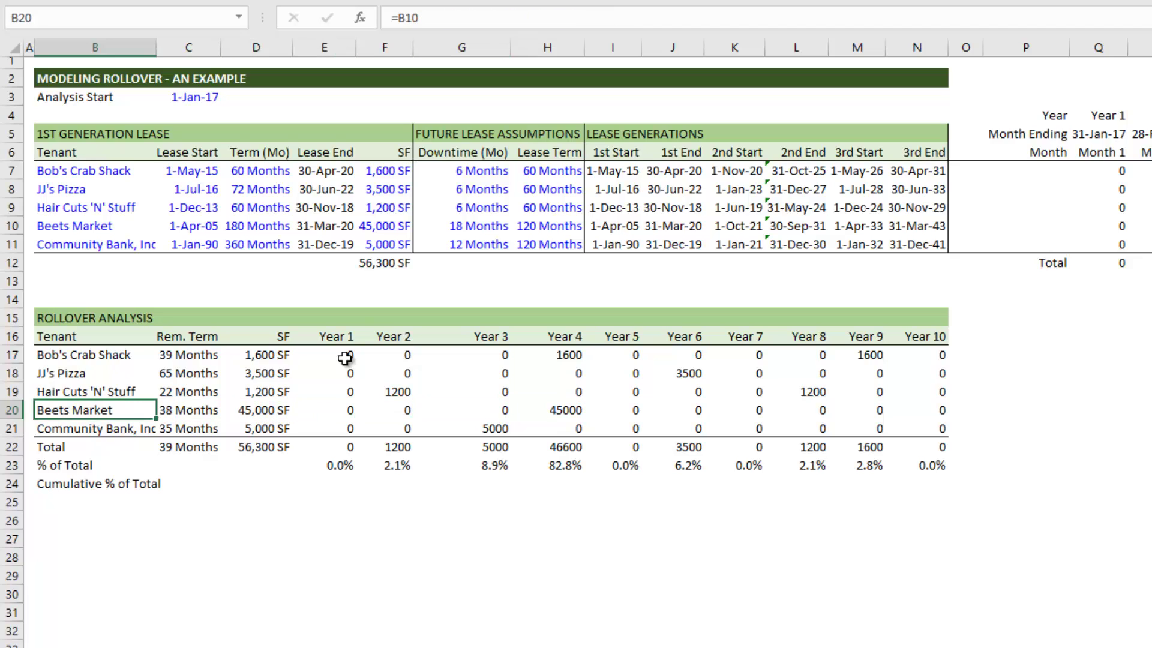
key(Right)
key(Right)
key(Right)
key(Right)
key(Right)
key(Right)
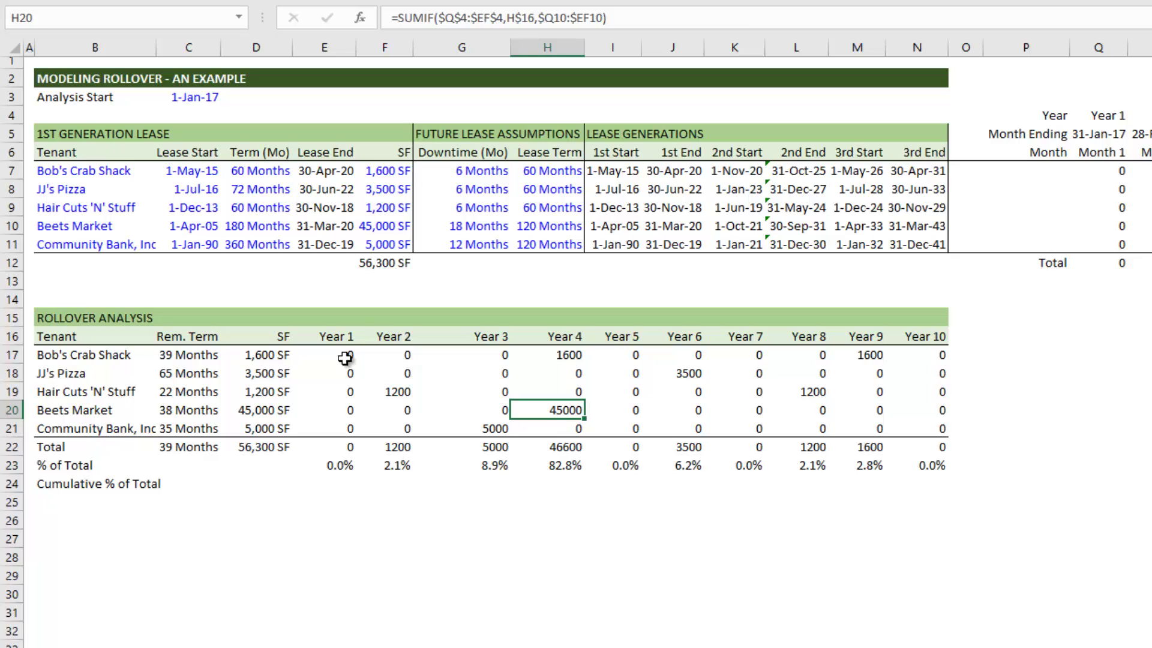
Compare Beets Market's leased area in D20 with the tenants' rollover in the Year 4 column.
key(Left)
key(Left)
key(Left)
key(Left)
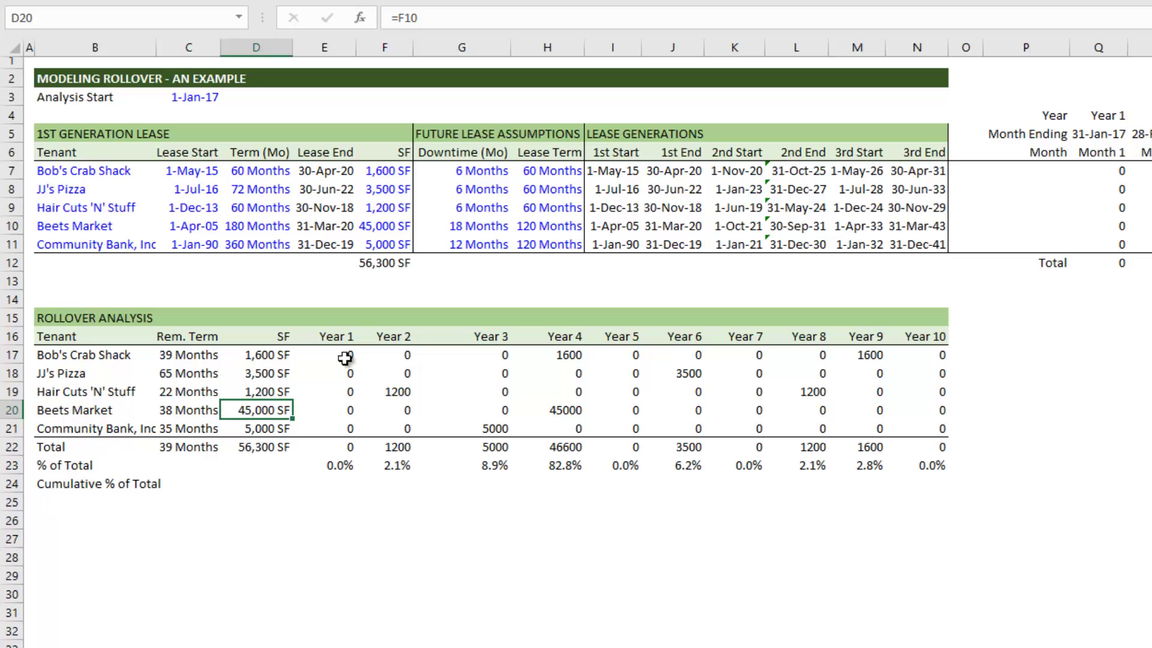
key(Right)
key(Right)
key(Right)
key(Right)
key(Right)
key(Up)
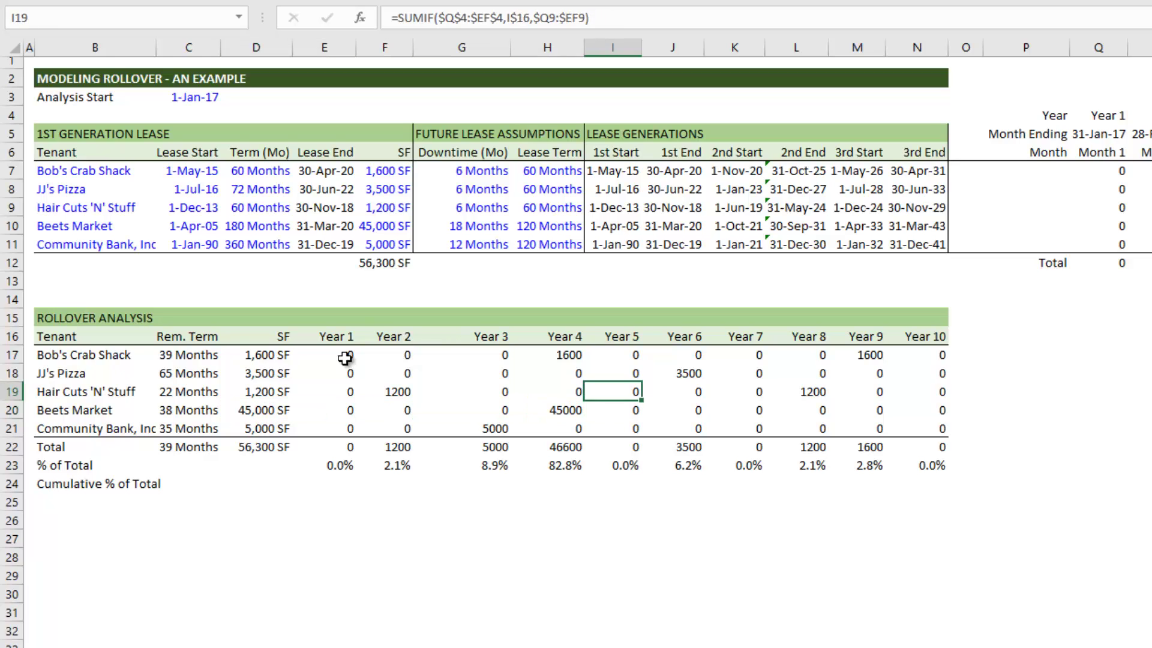
key(Left)
key(Up)
key(Up)
key(shift+Down)
key(shift+Down)
key(shift+Down)
key(shift+Down)
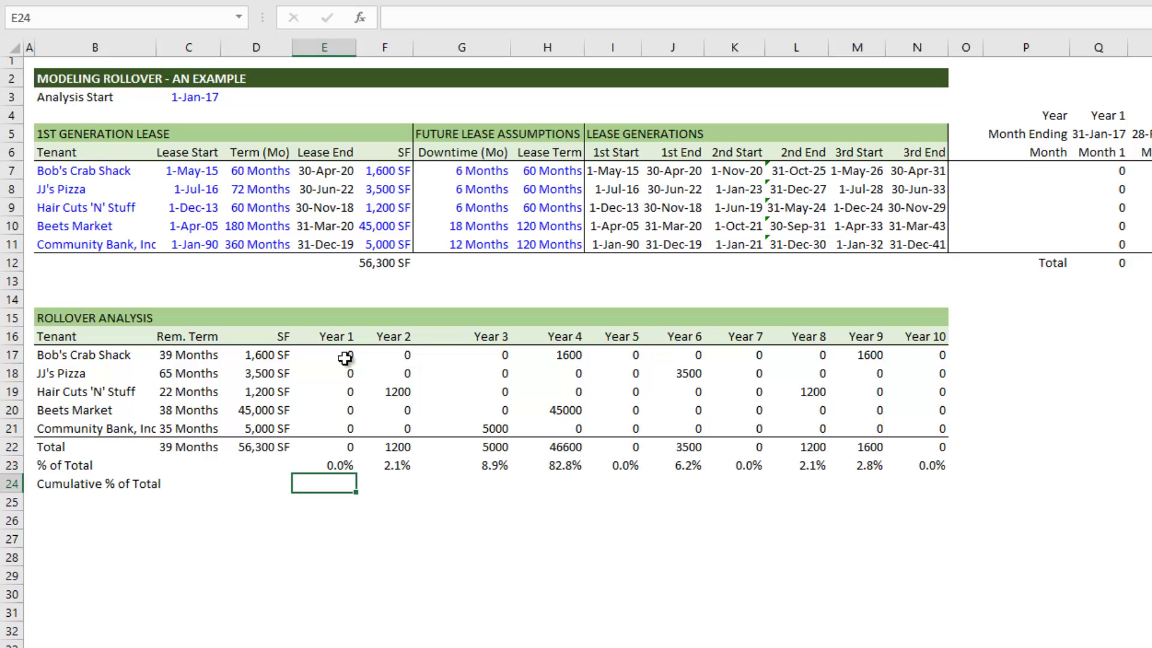
Enter =SUM(E23:E23) in E24 for Year 1's cumulative percentage of total.
text(=sum)
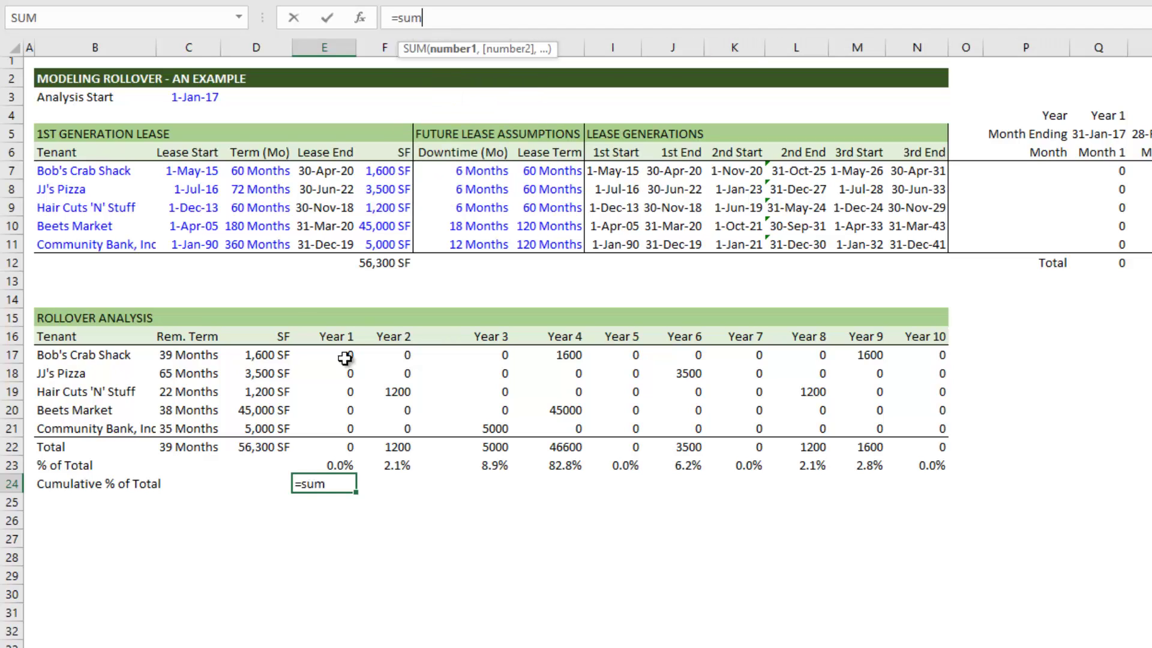
key(Tab)
key(Up)
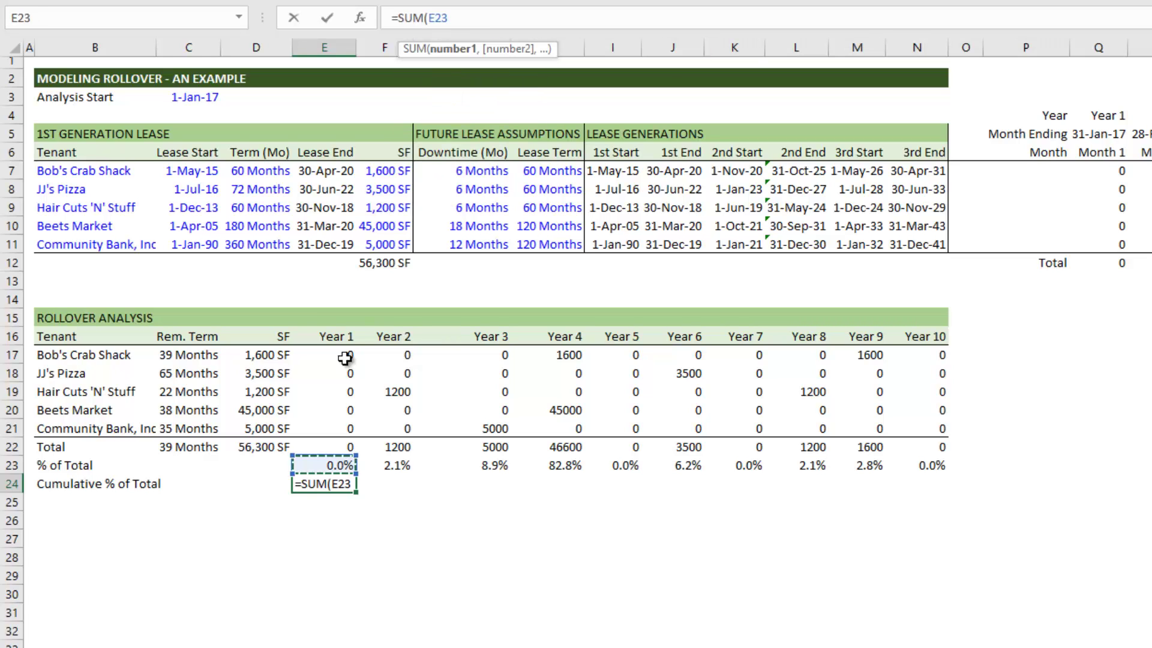
text(:E23)
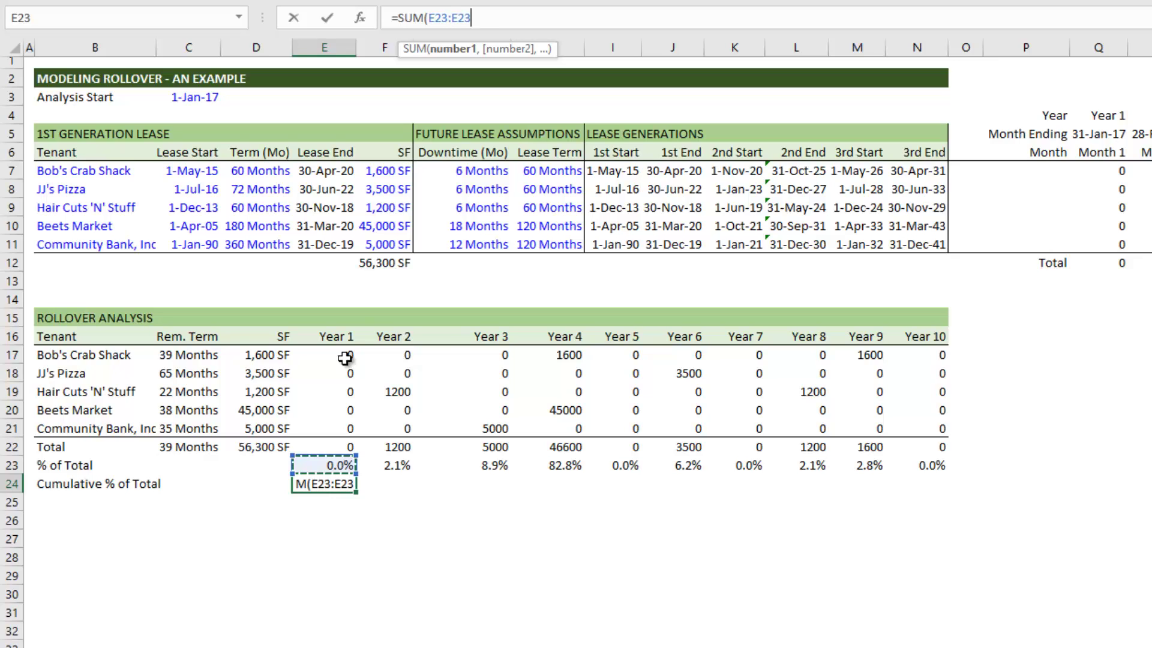
text())
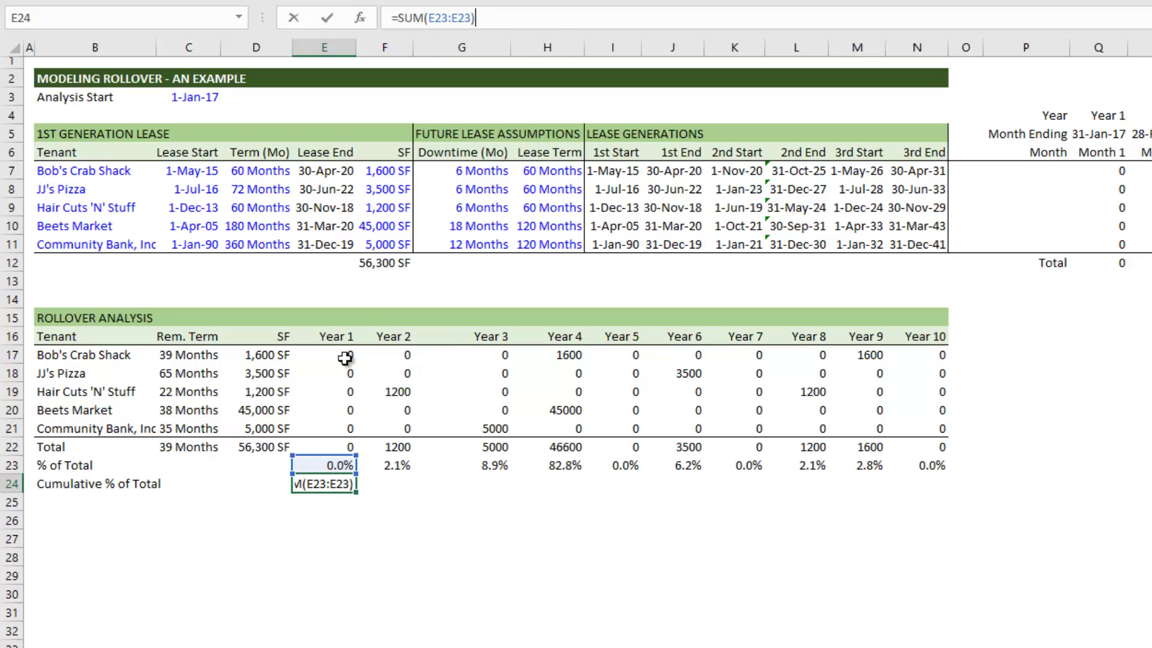
key(ctrl+Return)
Make the first reference of the E24 cumulative formula absolute, giving =SUM($E$23:E23).
key(F2)
key(Left)
key(Left)
key(Left)
key(Left)
key(Left)
key(Left)
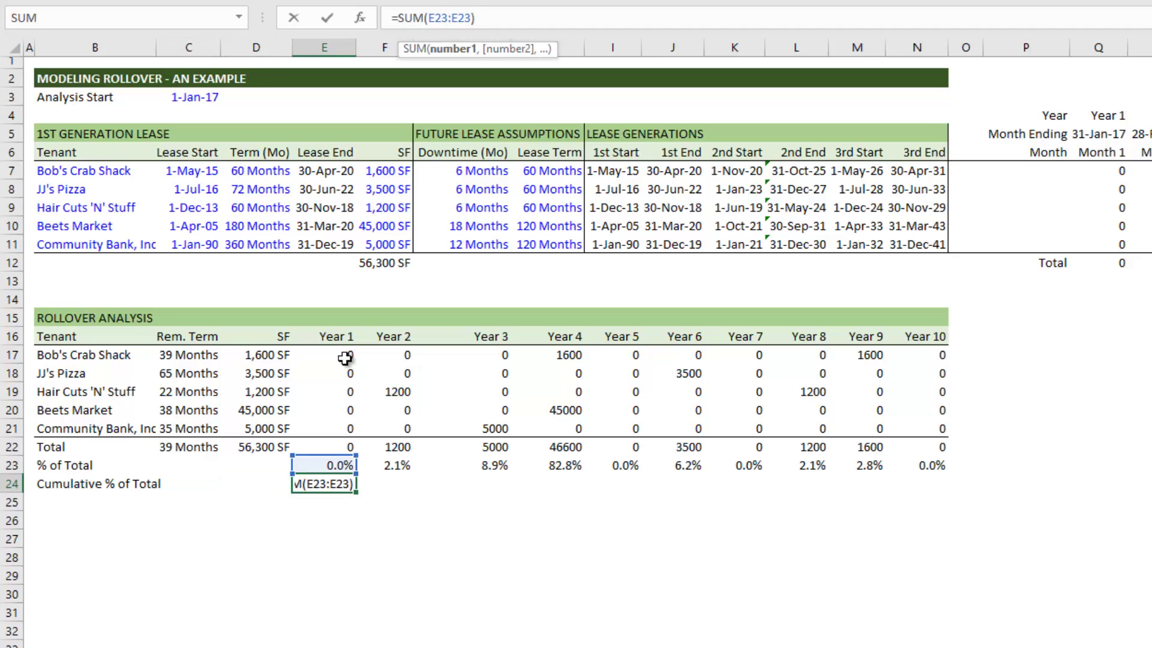
key(F4)
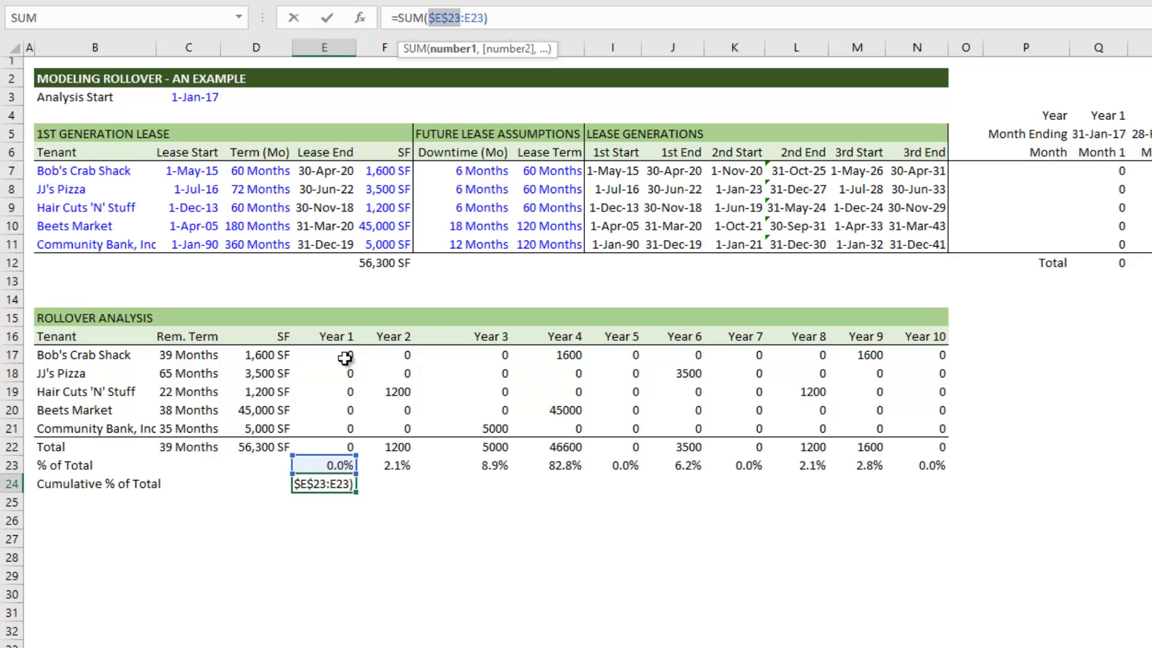
key(Return)
key(Up)
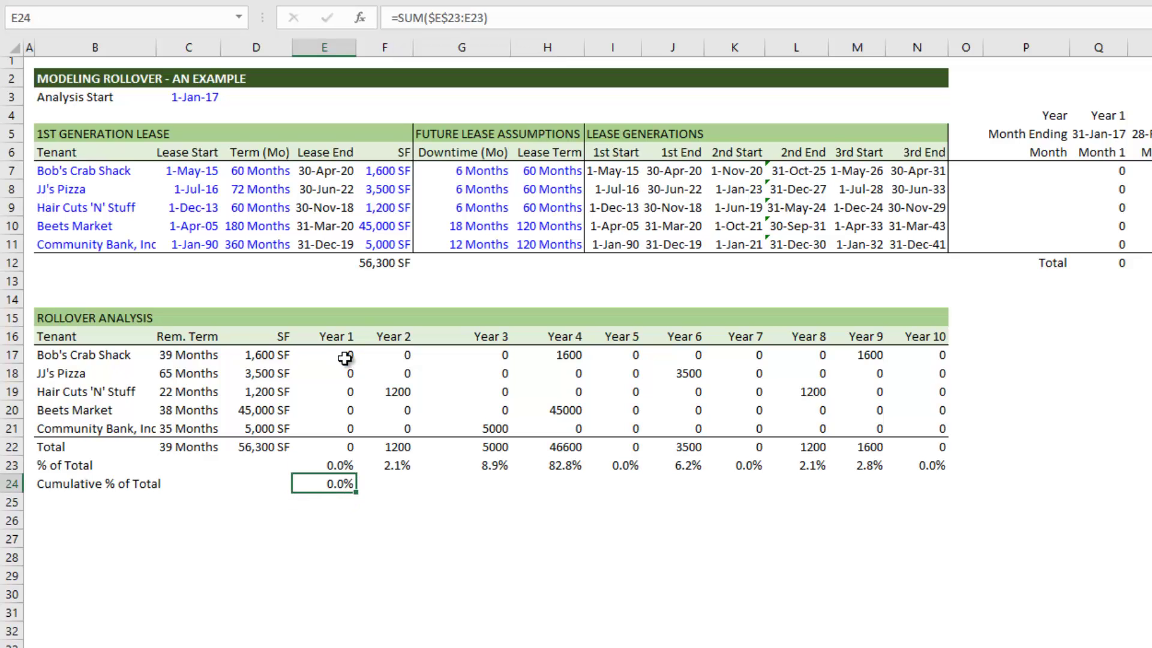
Copy the cumulative percentage formula from E24 across F24:N24 for Years 2 through 10.
key(ctrl+c)
key(Right)
key(shift+Right)
key(shift+Right)
key(shift+Right)
key(shift+Right)
key(shift+Right)
key(shift+Right)
key(shift+Right)
key(shift+Right)
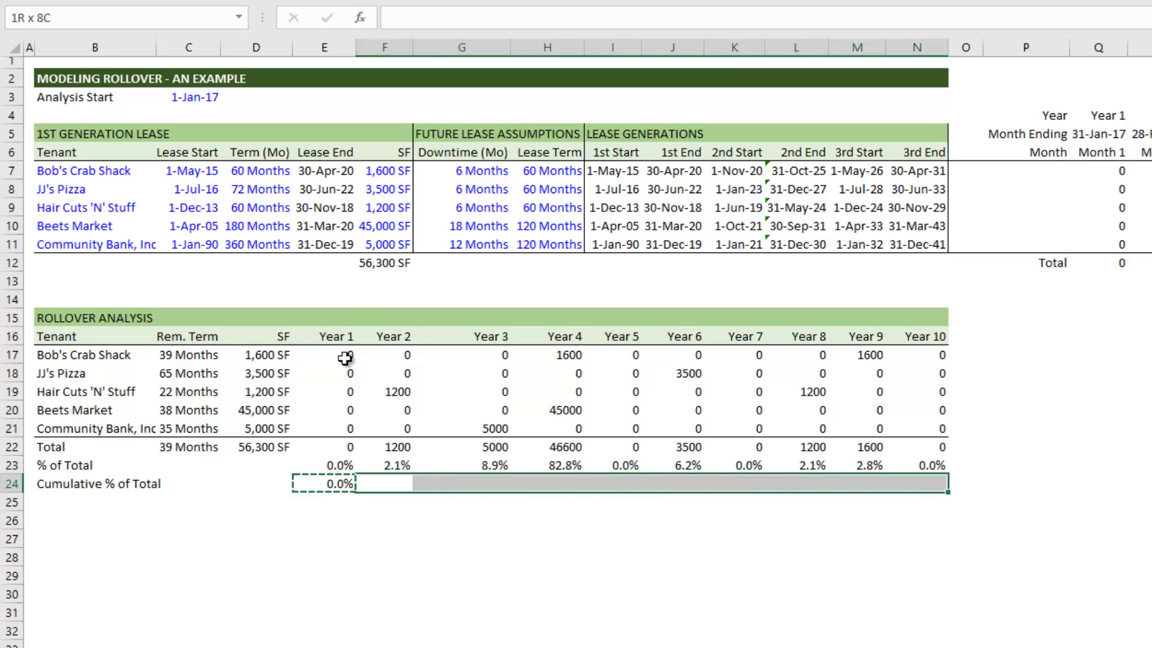
key(ctrl+v)
Inspect the summed ranges of the cumulative percentage formulas from Year 4 to Year 7 in row 24.
key(Right)
key(Right)
key(Right)
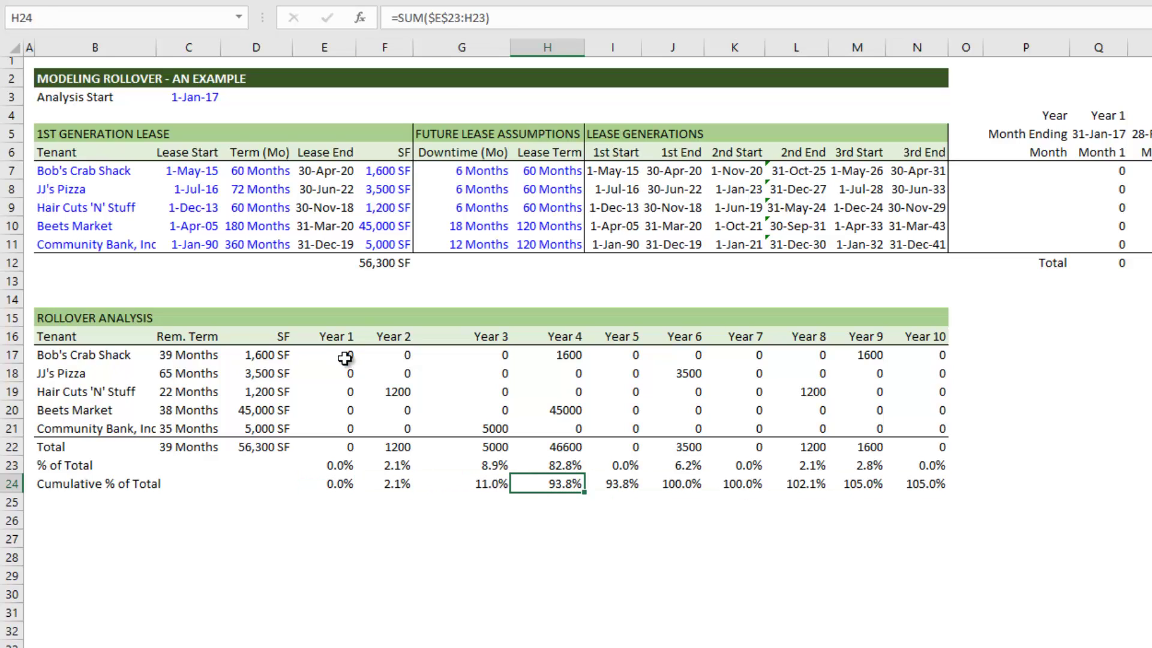
key(F2)
key(Tab)
key(F2)
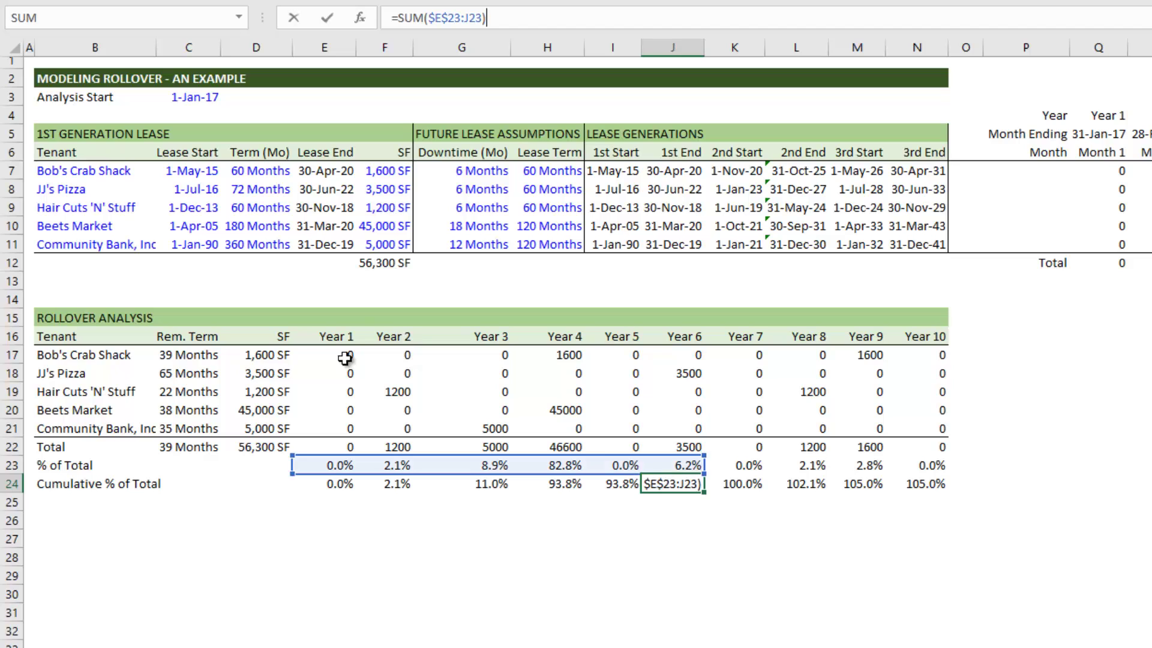
key(Tab)
key(F2)
key(Escape)
Compare the early yearly percentages in row 23 with the cumulative formulas in row 24 from Year 4 onward.
key(Up)
key(Left)
key(Left)
key(Left)
key(Left)
key(Left)
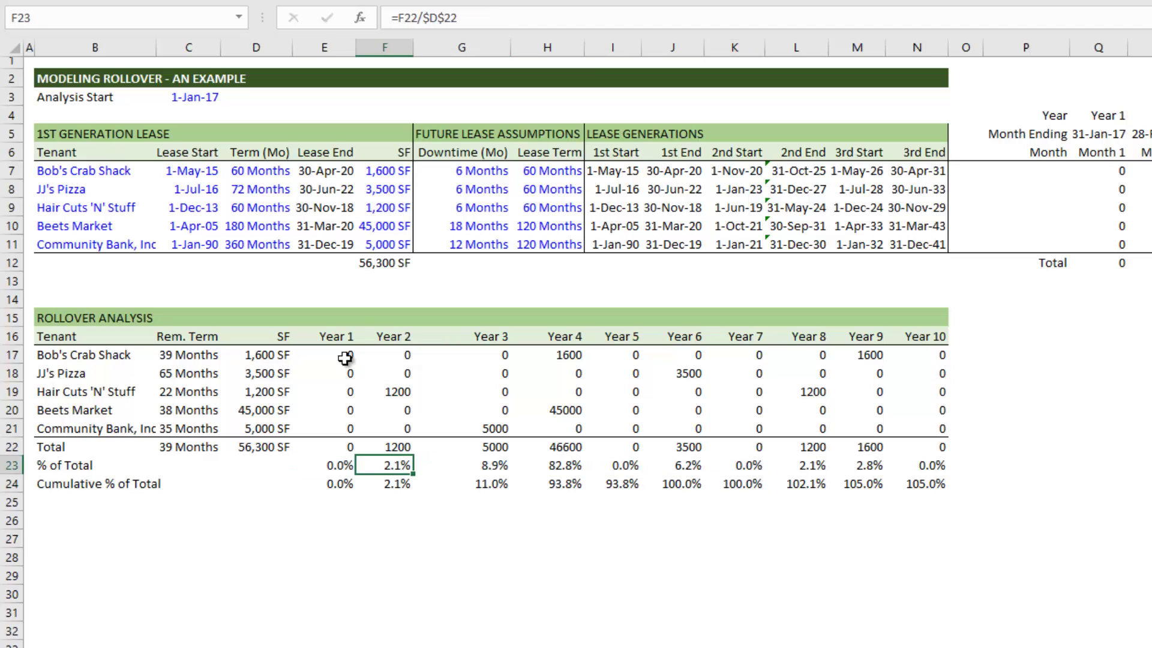
key(Left)
key(Right)
key(Right)
key(Right)
key(Down)
key(F2)
key(Tab)
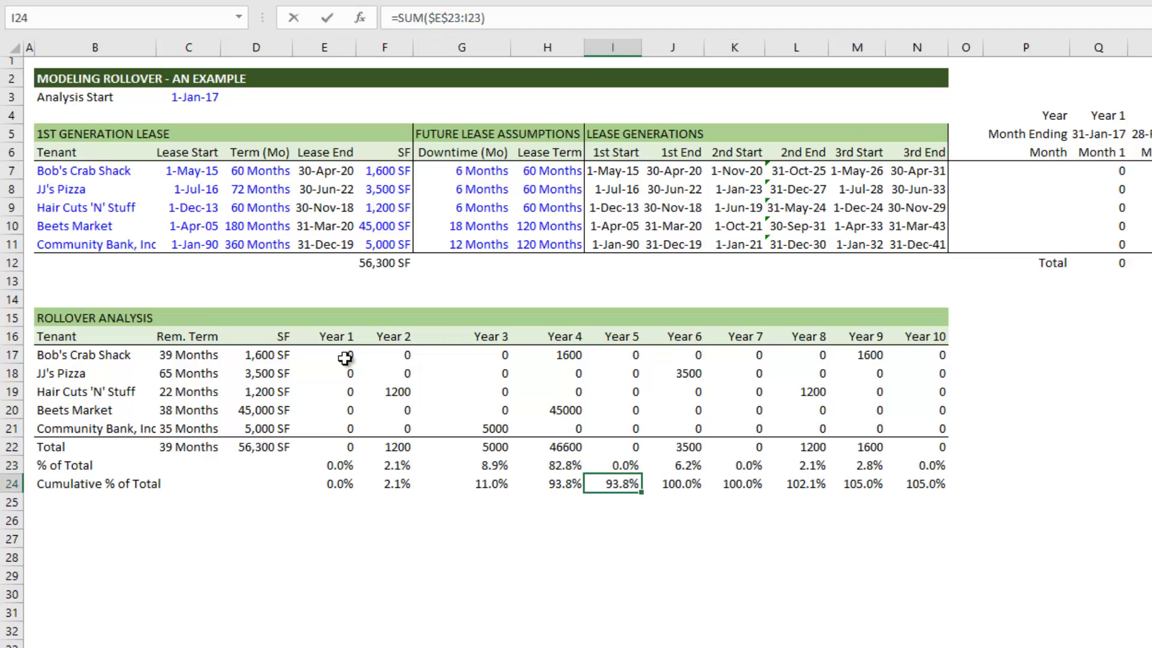
key(F2)
key(Tab)
key(F2)
key(Escape)
key(Tab)
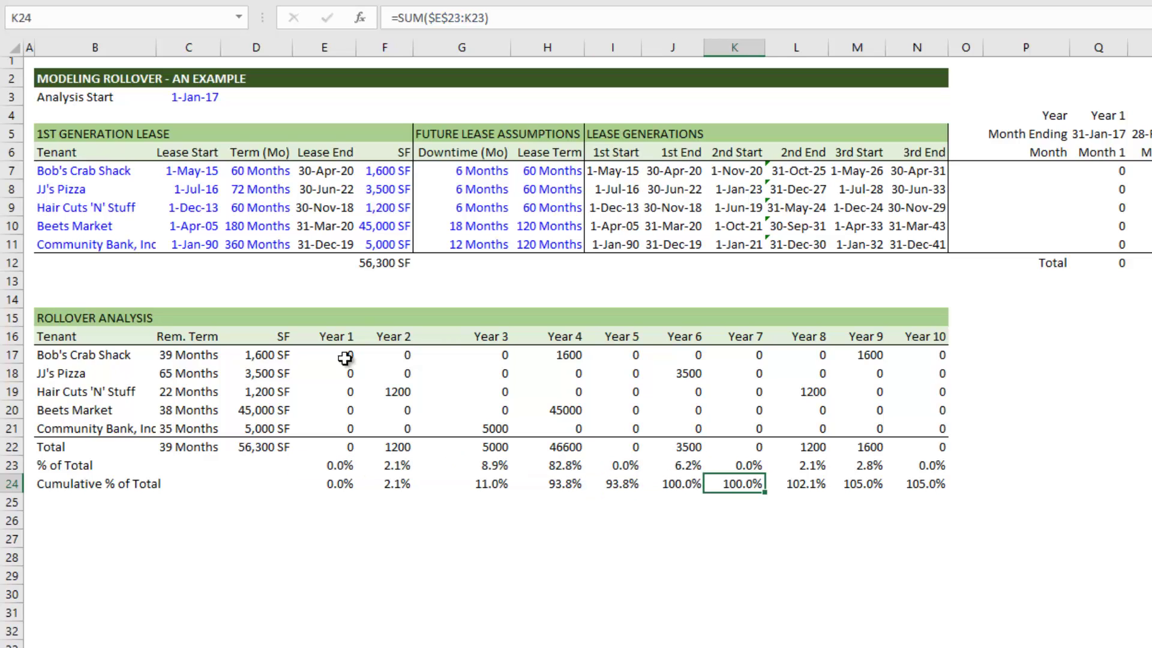
Highlight the cumulative percentages for Years 1 through 6 in E24:J24 to review the buildup.
key(Left)
key(Left)
key(Left)
key(Left)
key(Left)
key(Left)
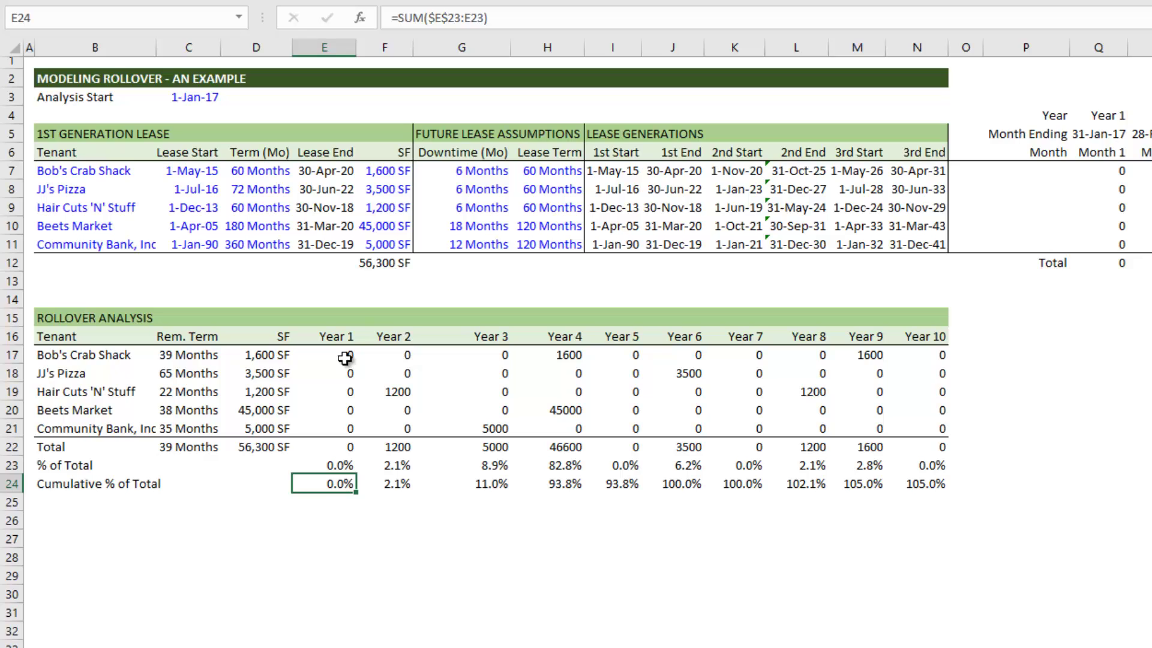
key(shift+Right)
key(shift+Right)
key(shift+Right)
key(shift+Right)
key(shift+Right)
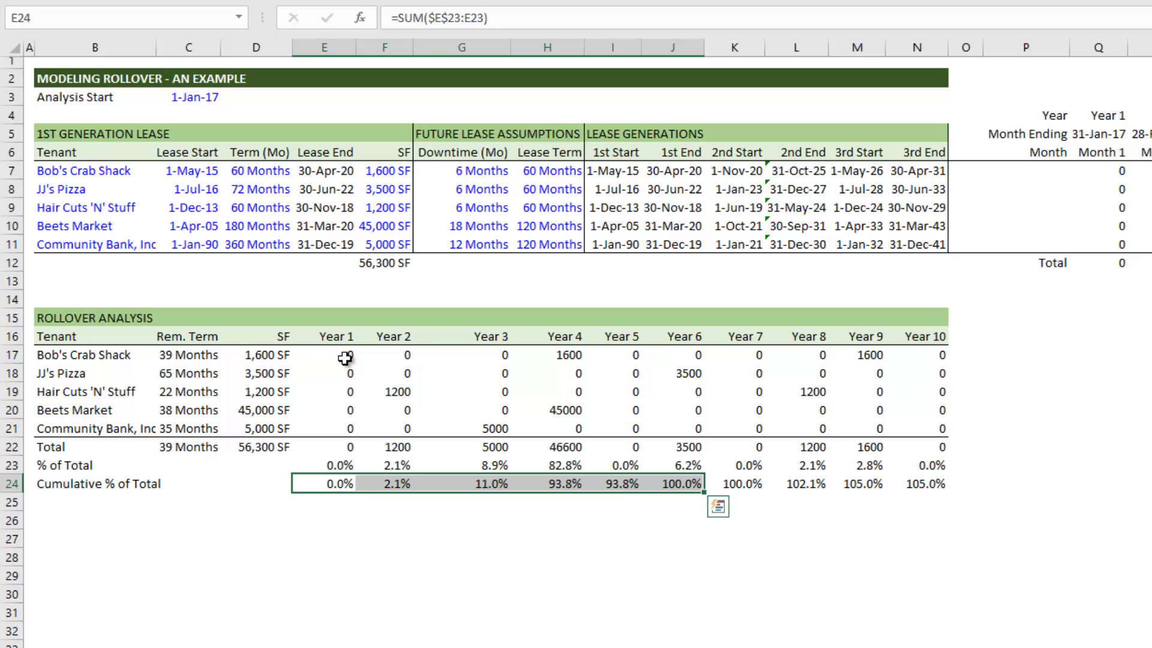
Examine the cumulative percentages around Years 3 to 7, tracing Year 4 up to the tenants' rollover.
key(Right)
key(Right)
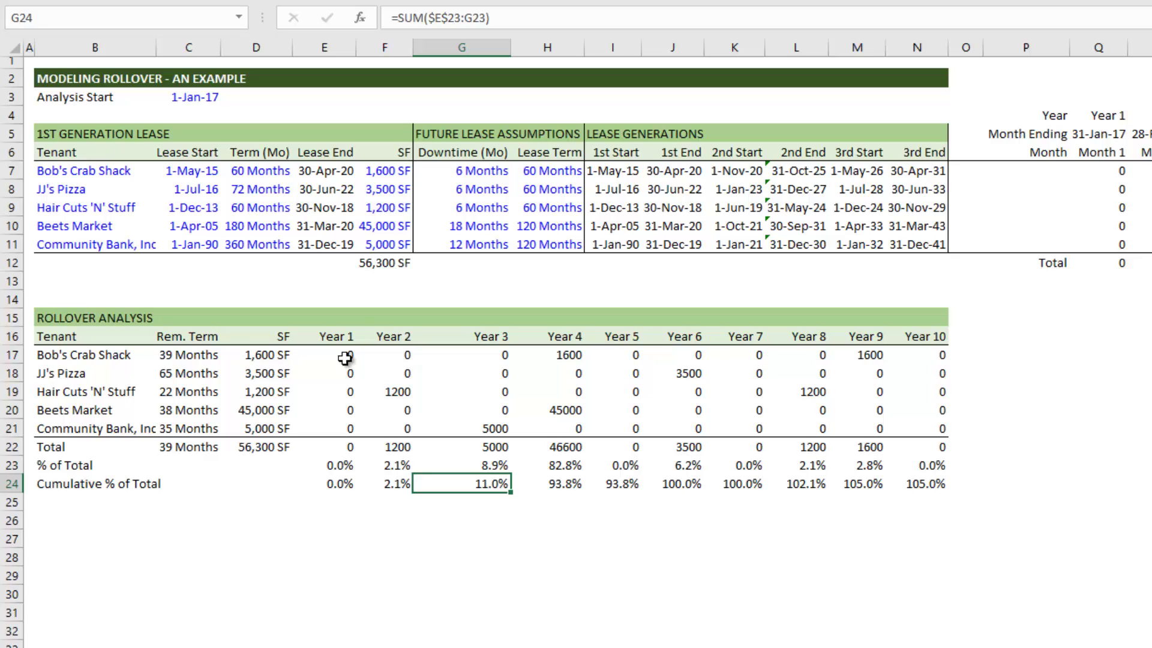
key(Right)
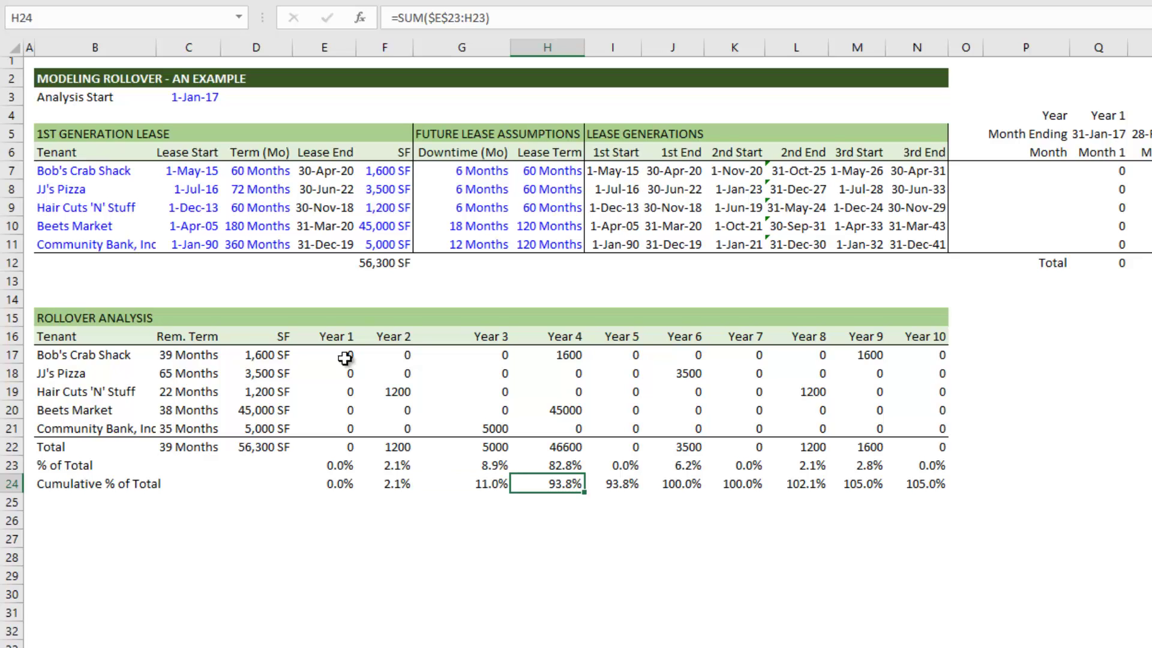
key(Up)
key(Up)
key(Up)
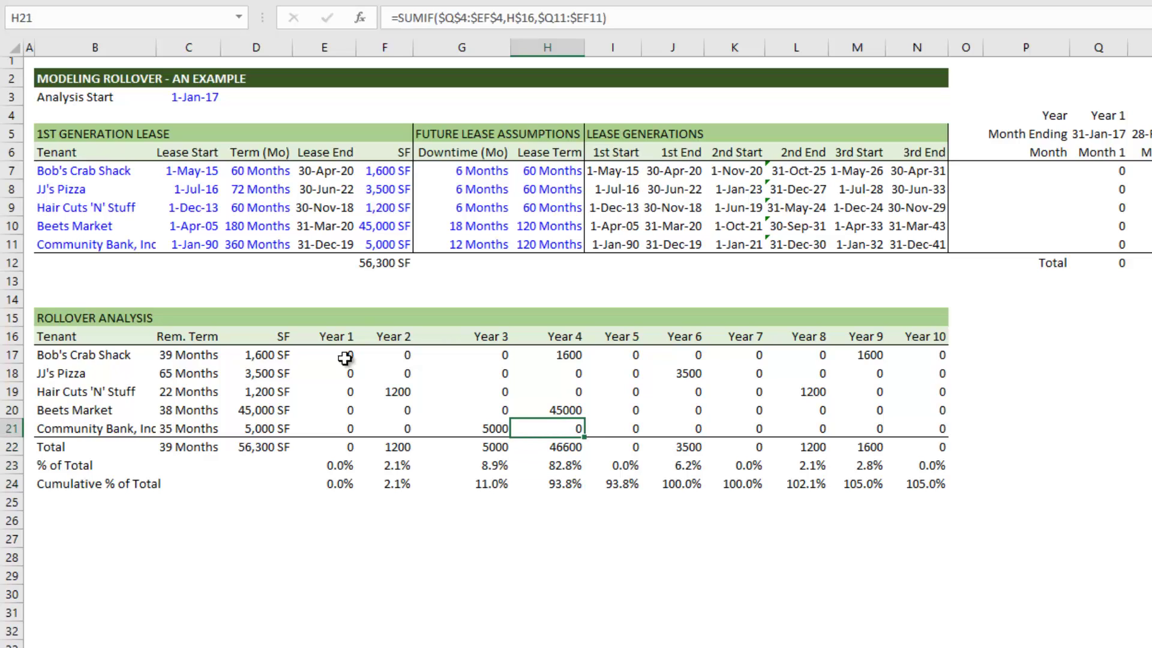
key(Down)
key(Down)
key(Down)
key(Right)
key(Right)
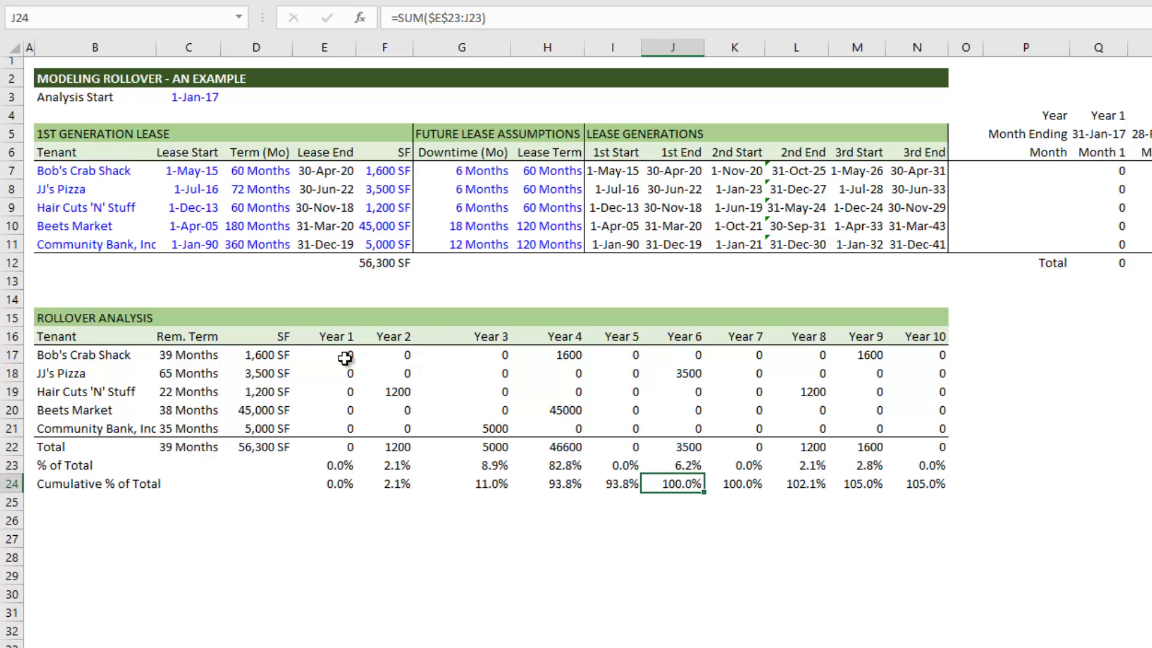
key(Left)
key(Left)
key(Right)
key(Right)
key(Right)
key(Left)
key(Left)
key(Left)
key(Left)
key(Left)
key(Left)
key(Left)
key(Left)
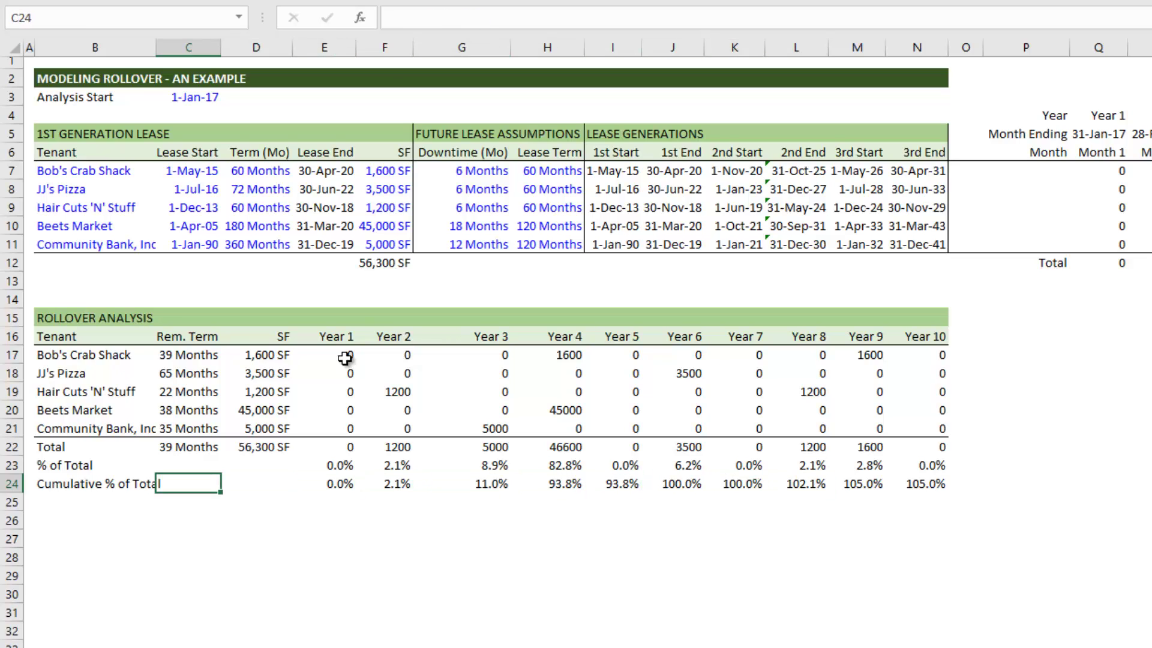
key(Left)
key(Down)
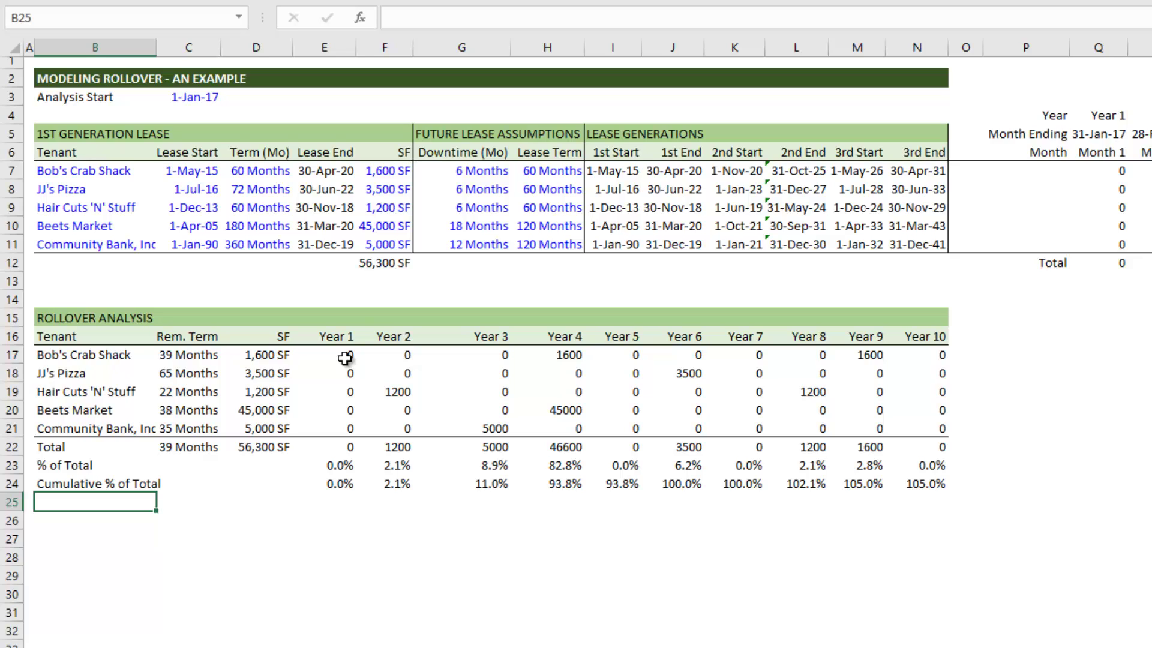
Insert a clustered column chart from the year headers E16:N16 and the % of Total values E23:N23.
click(342, 337)
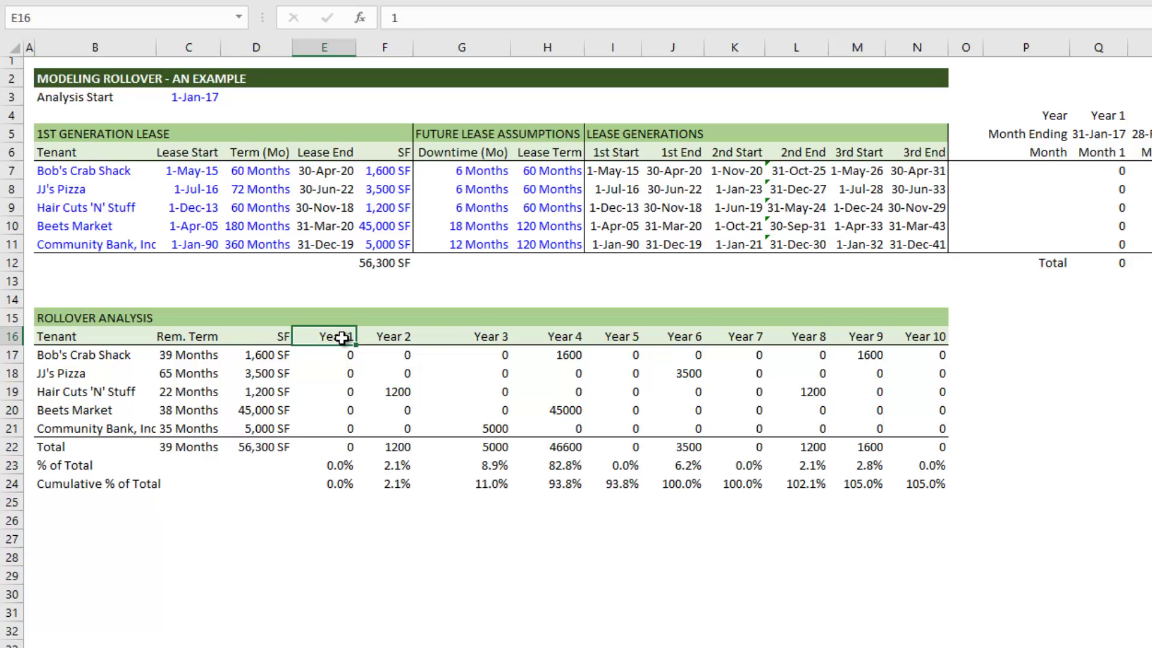
key(ctrl+shift+Right)
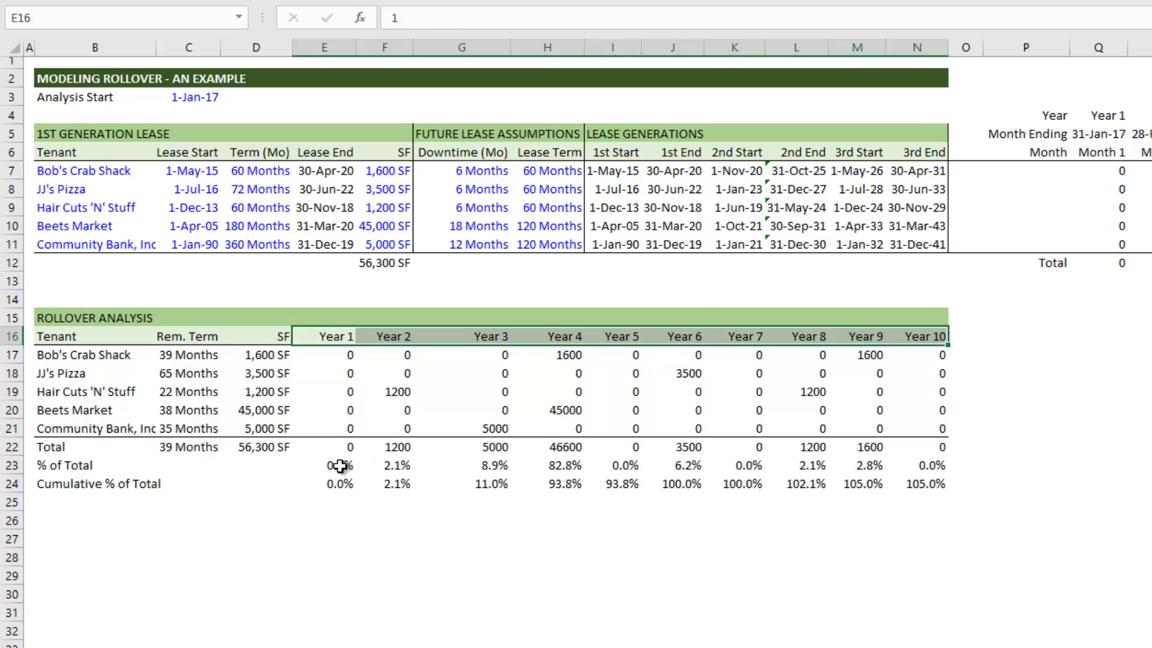
drag(343, 467, 928, 466)
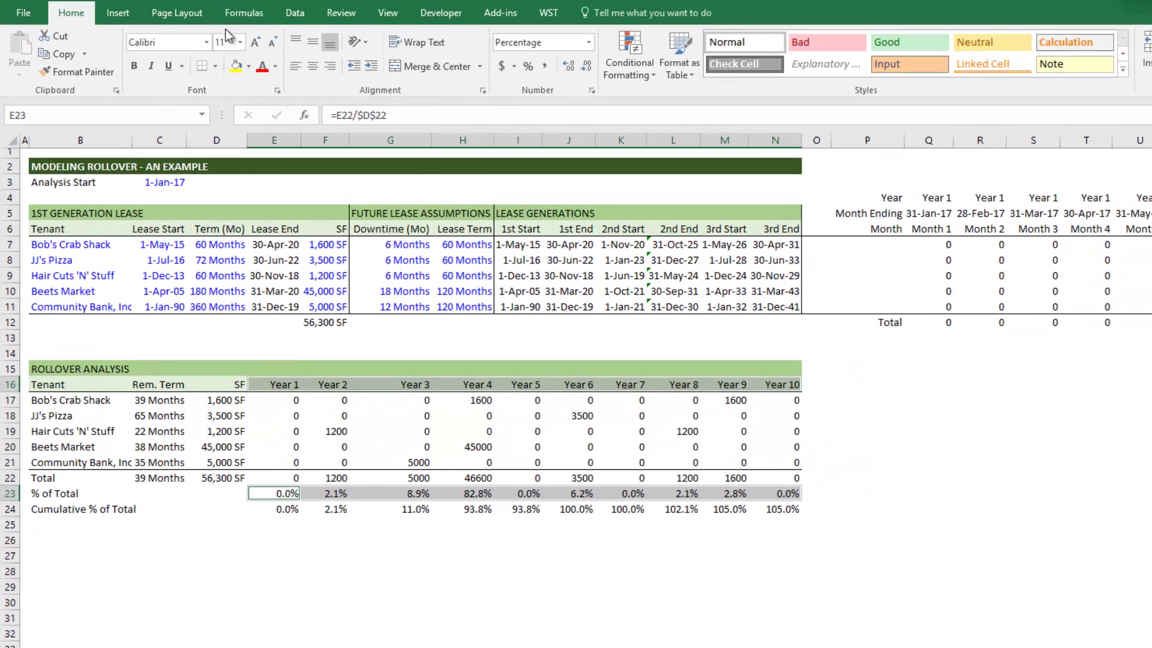
click(118, 12)
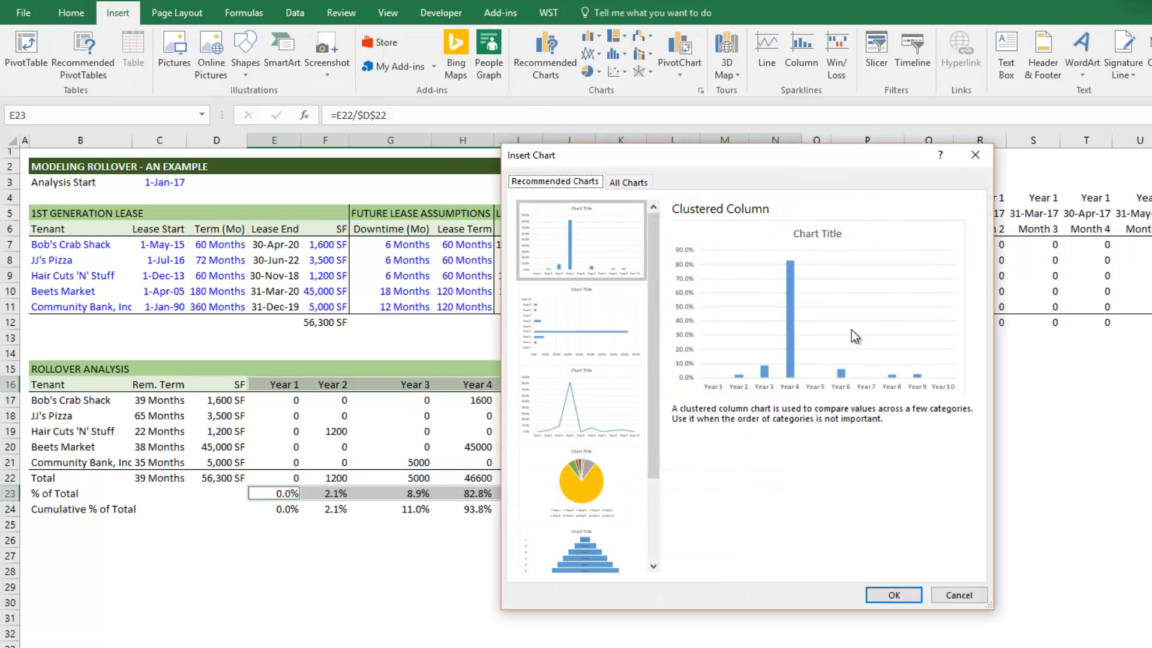
click(893, 595)
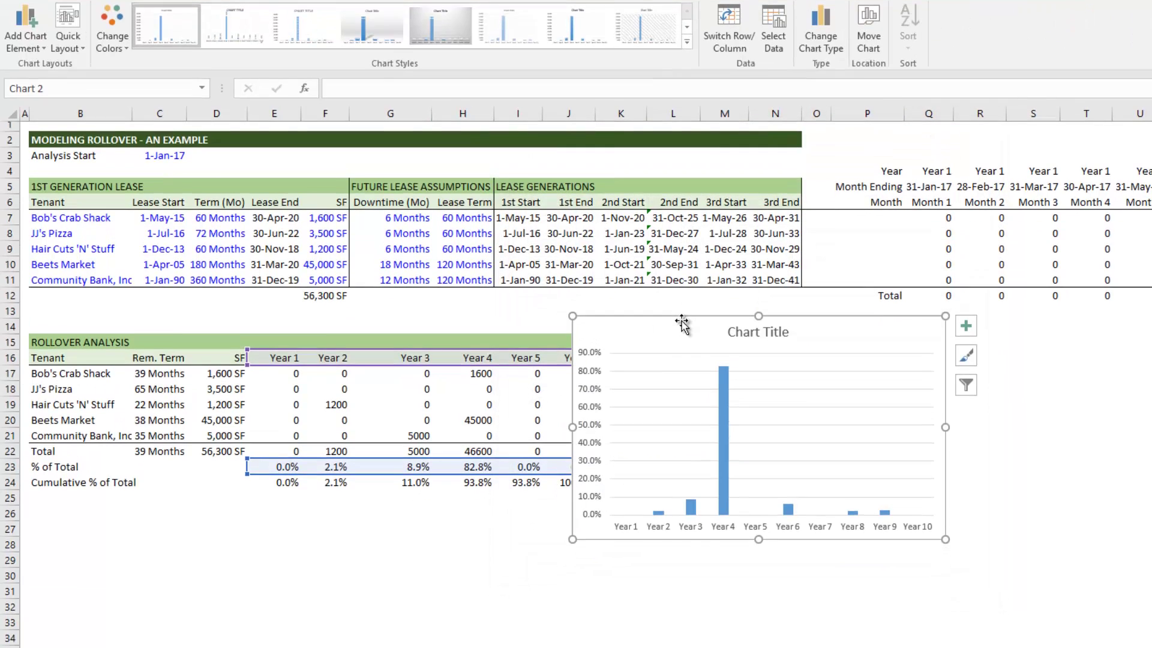
Move the chart directly beneath the Cumulative % of Total row, starting at column B.
drag(681, 351, 139, 531)
drag(139, 431, 148, 428)
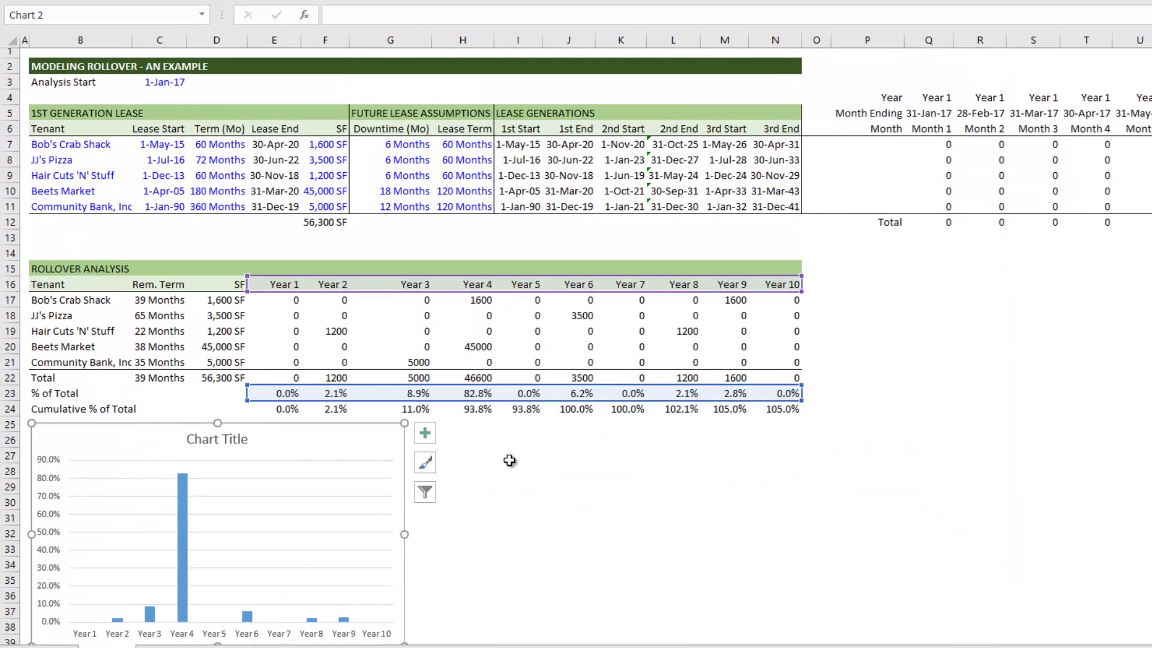
scroll(510, 461, down, 2)
Title the column chart "Rollover as % of NRA".
click(227, 353)
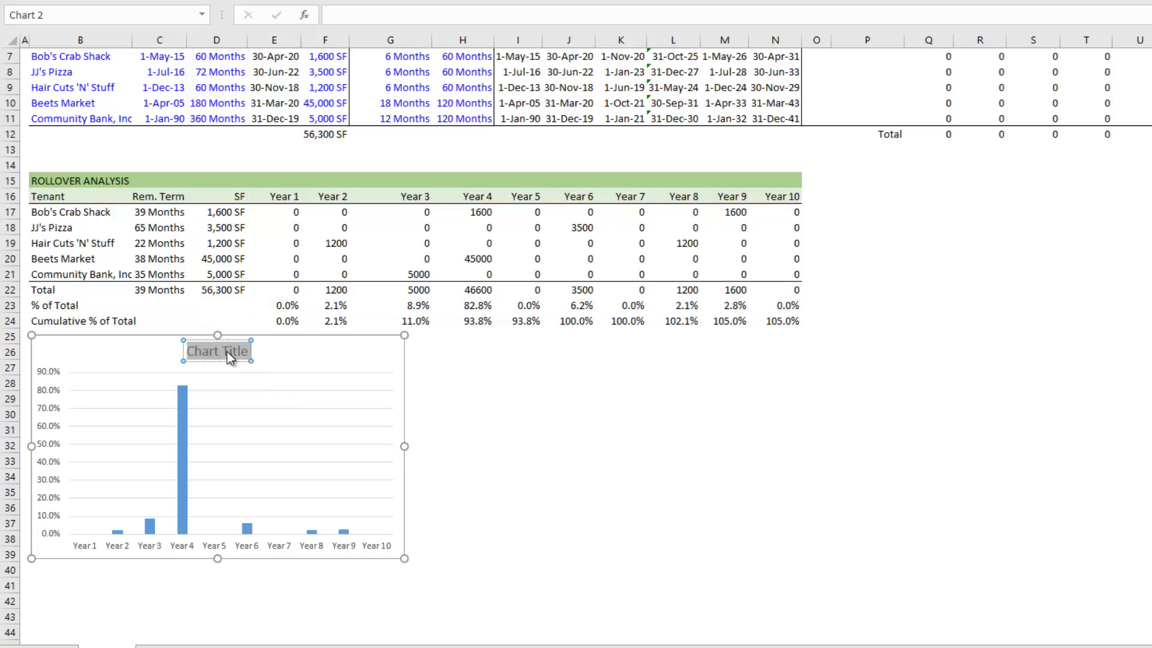
text(Rollove)
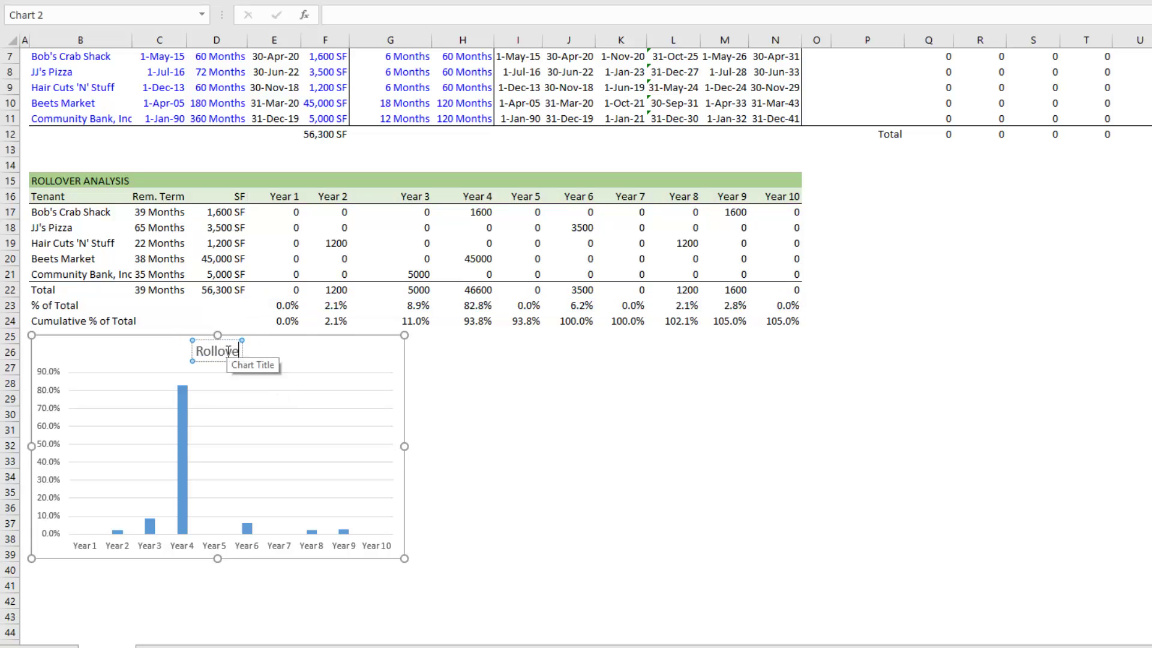
text(r as % of NRA)
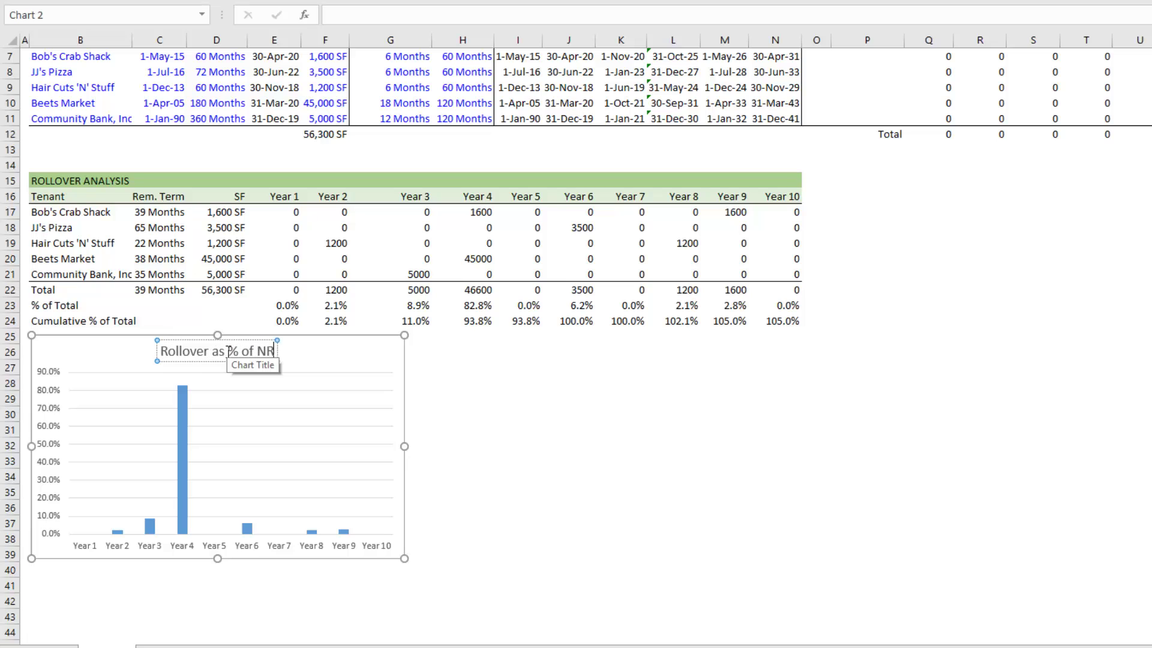
click(441, 338)
Apply the chart style with a dark gradient background and bold white title to the rollover chart.
click(341, 352)
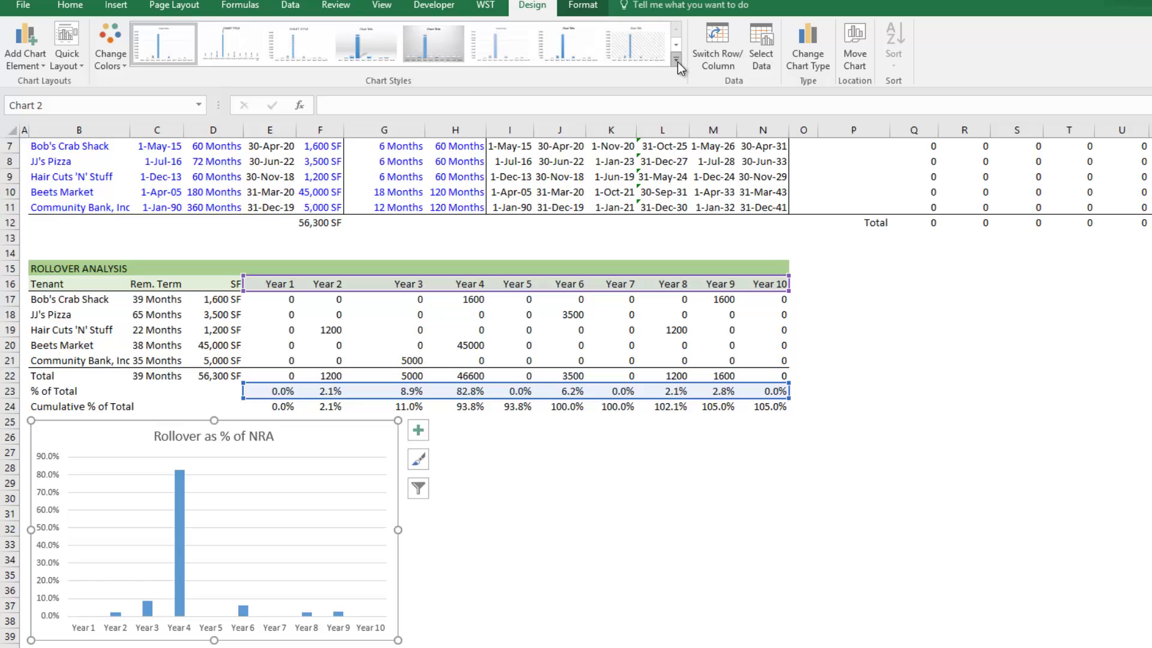
click(677, 63)
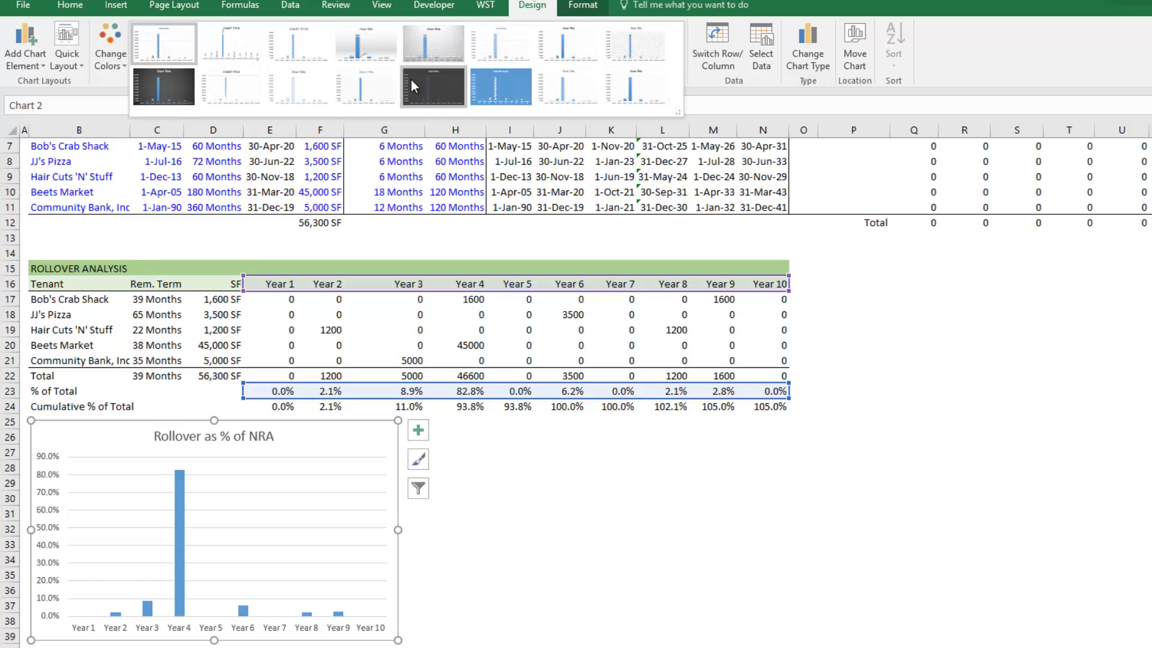
click(173, 96)
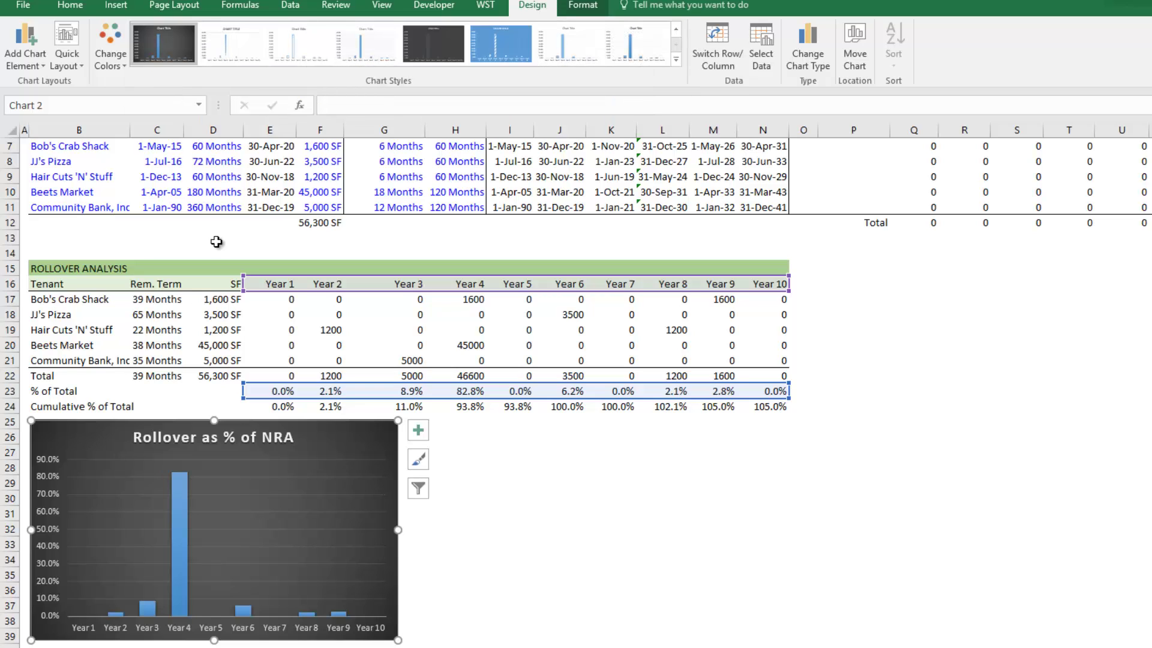
Open the chart's formatting options and reduce the data series' gap width to widen the columns.
right_click(321, 447)
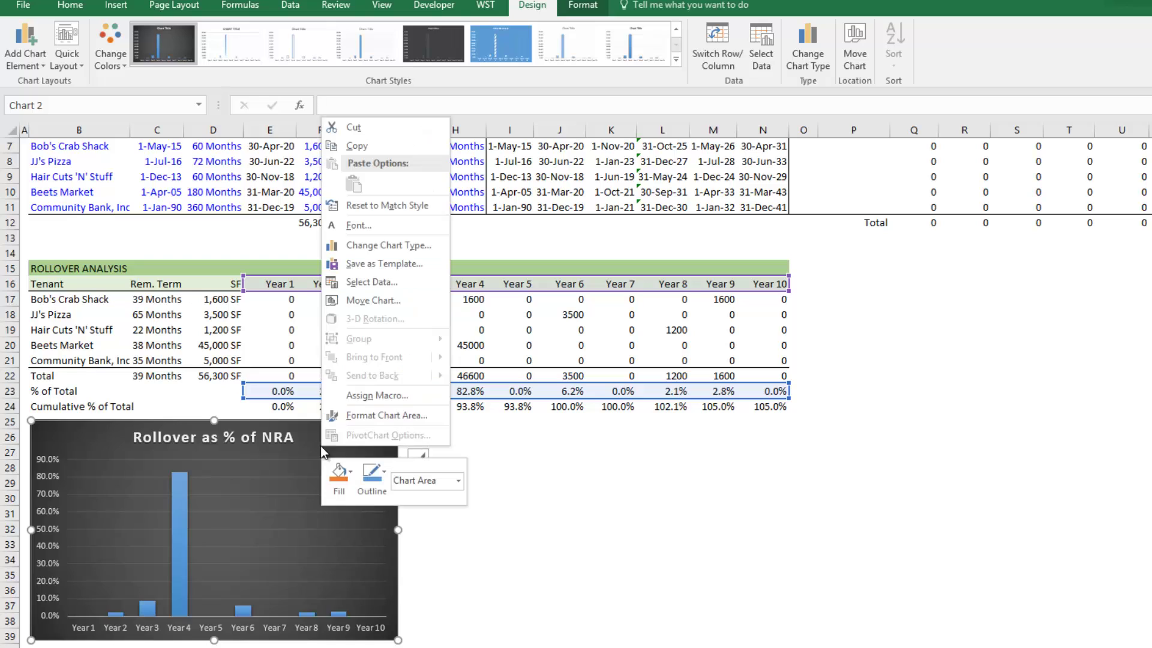
click(381, 415)
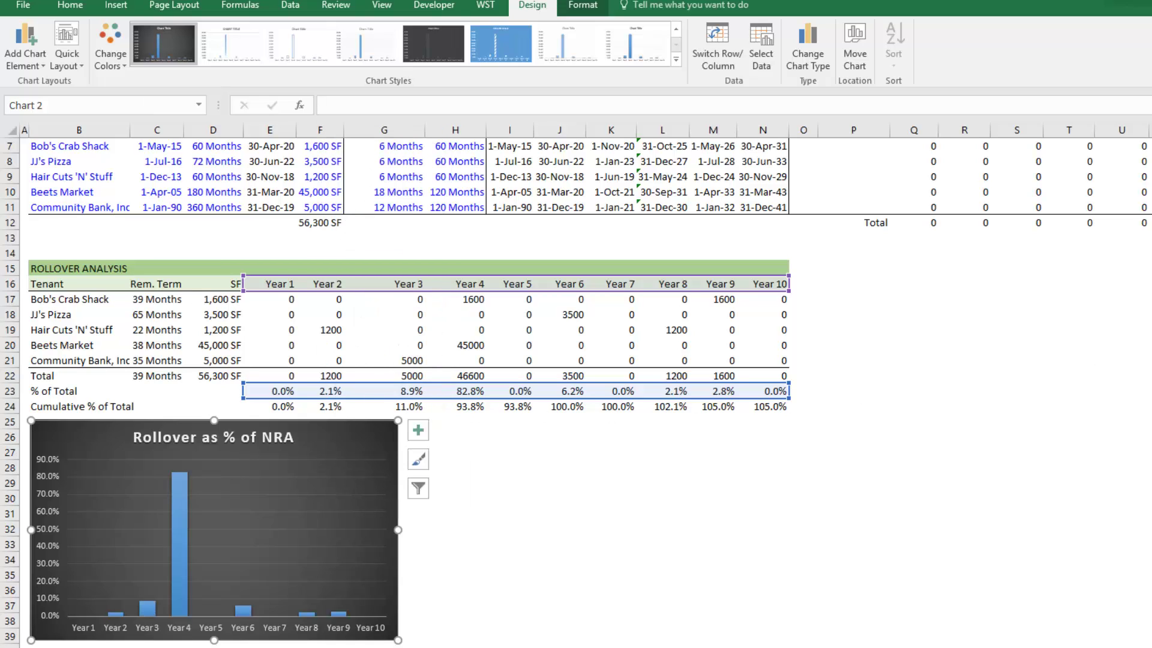
click(913, 360)
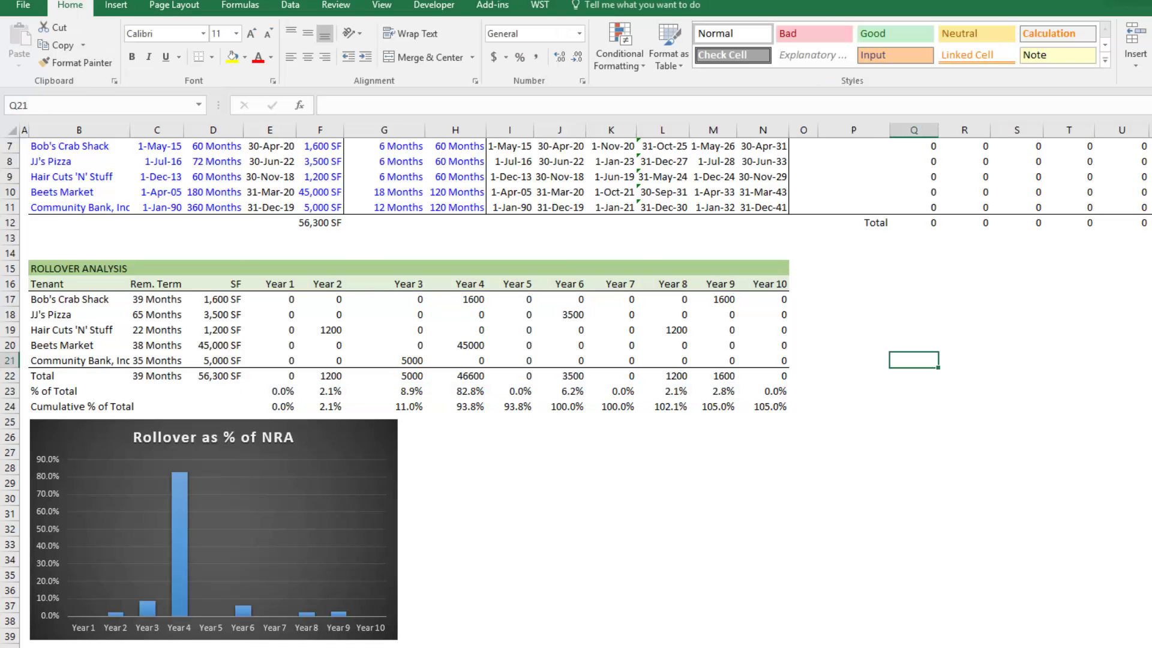
double_click(185, 517)
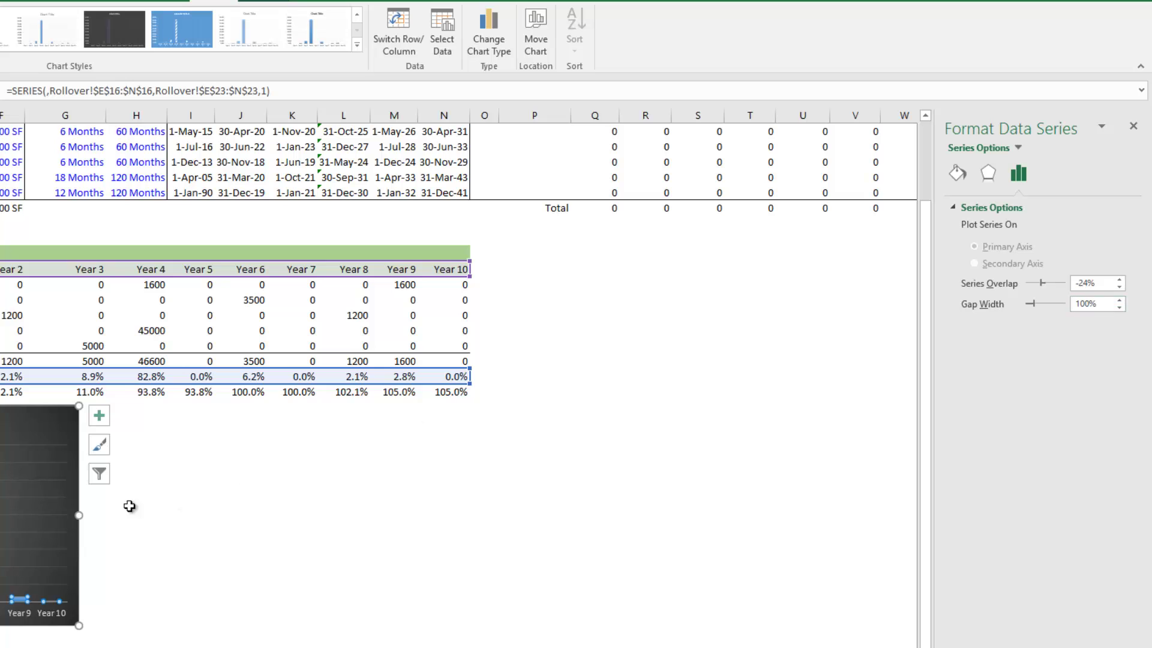
drag(1102, 304, 1080, 304)
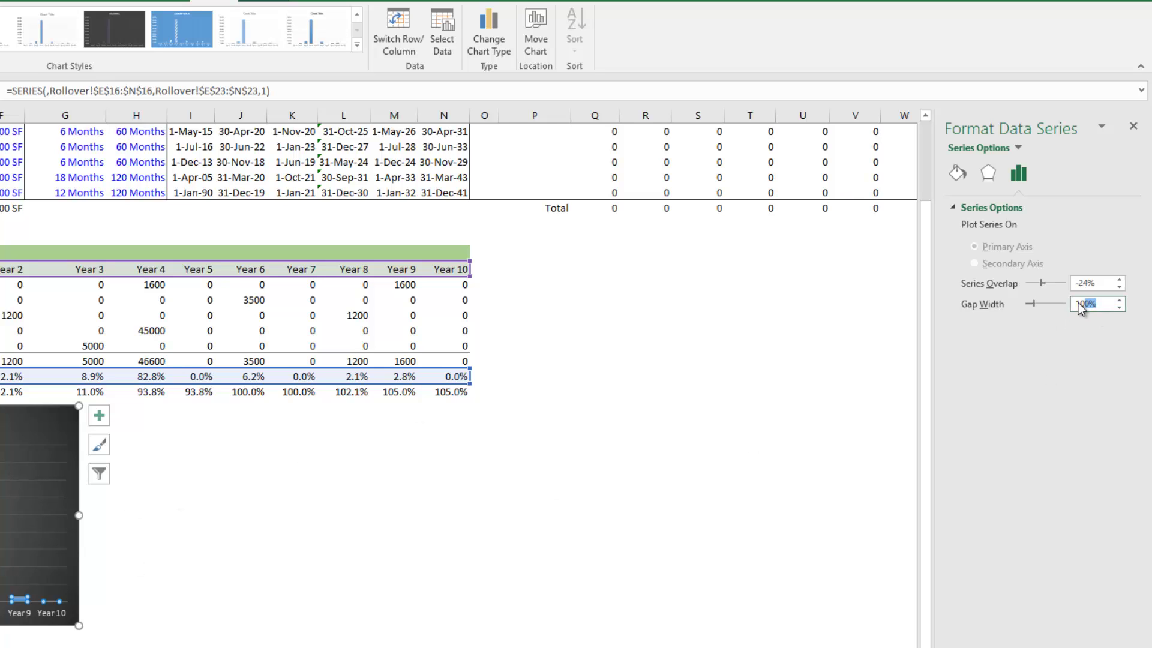
text(2)
key(Return)
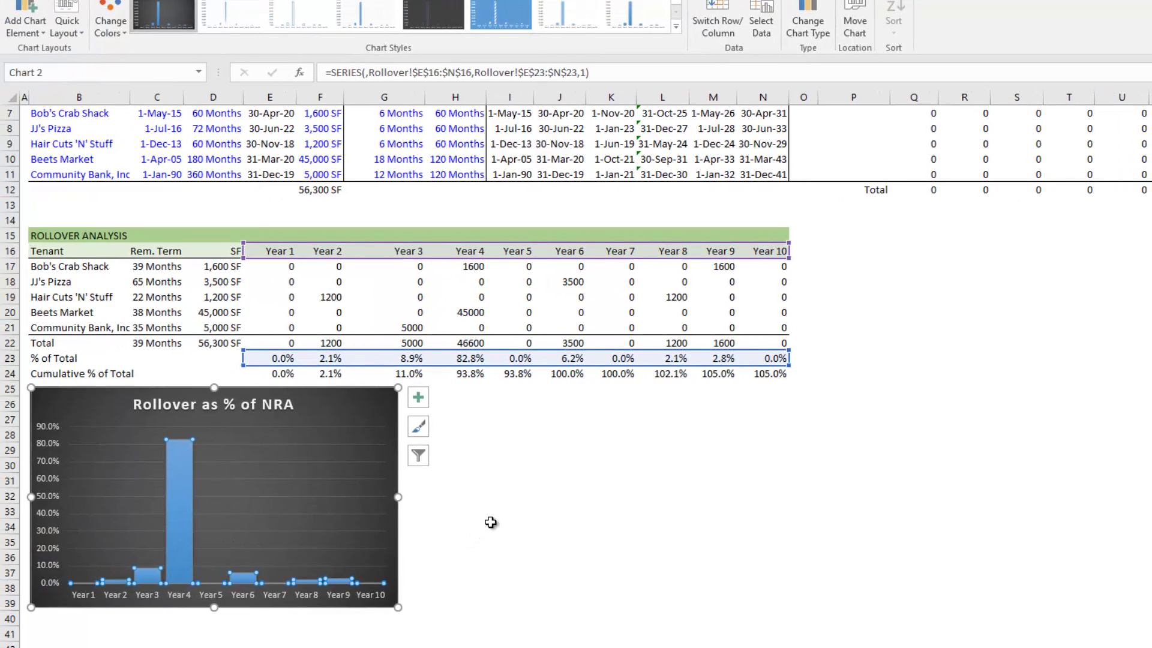
click(491, 523)
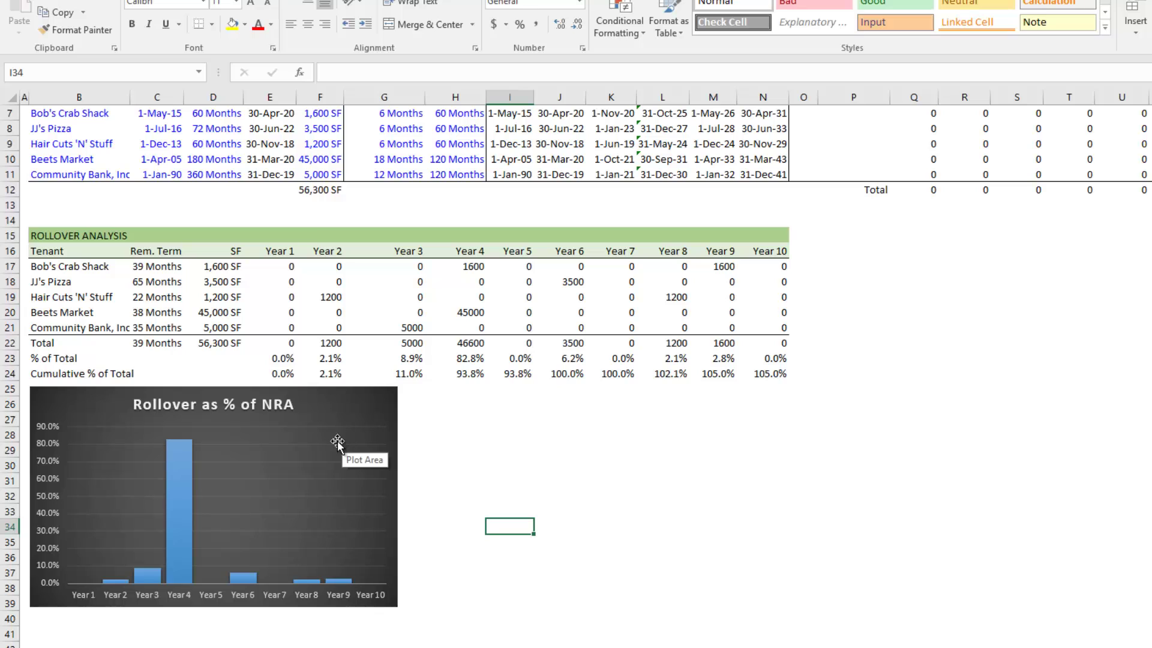
Align the rollover chart with the analysis table's left edge, just below row 24, and deselect it.
drag(318, 403, 341, 404)
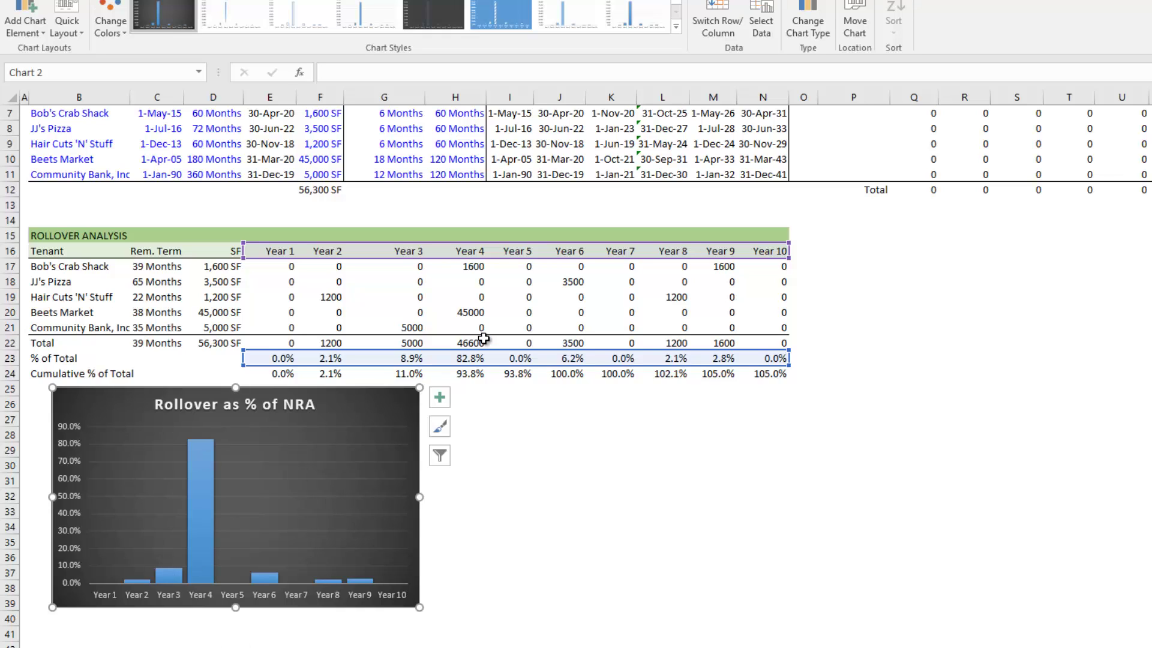
drag(449, 270, 467, 298)
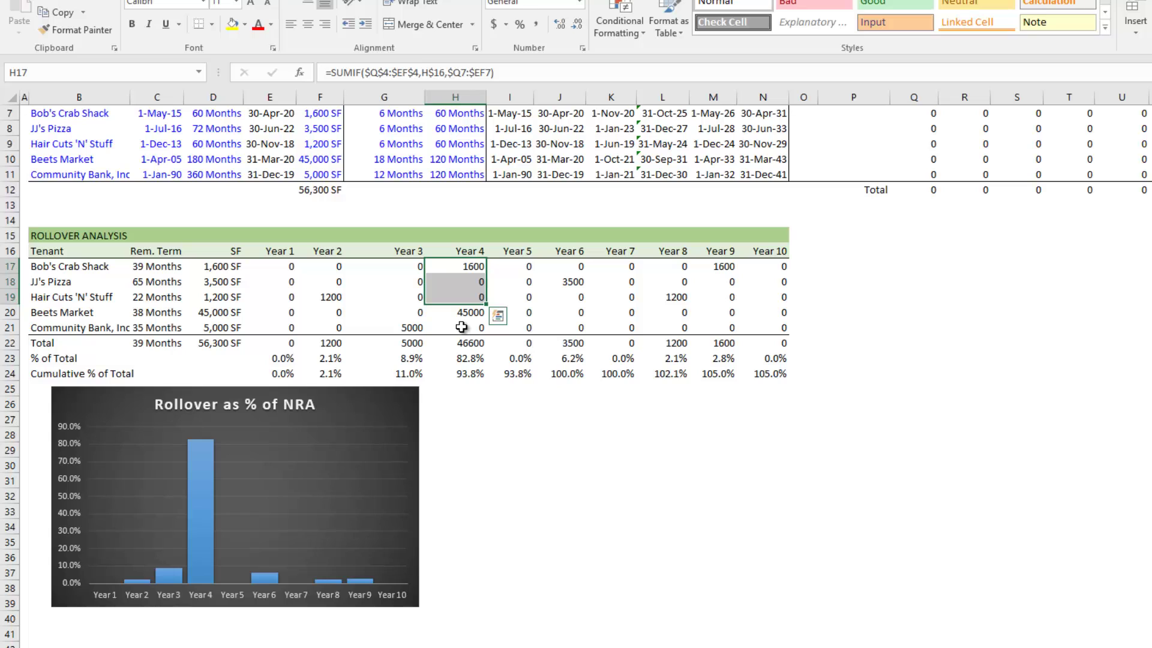
drag(108, 400, 87, 401)
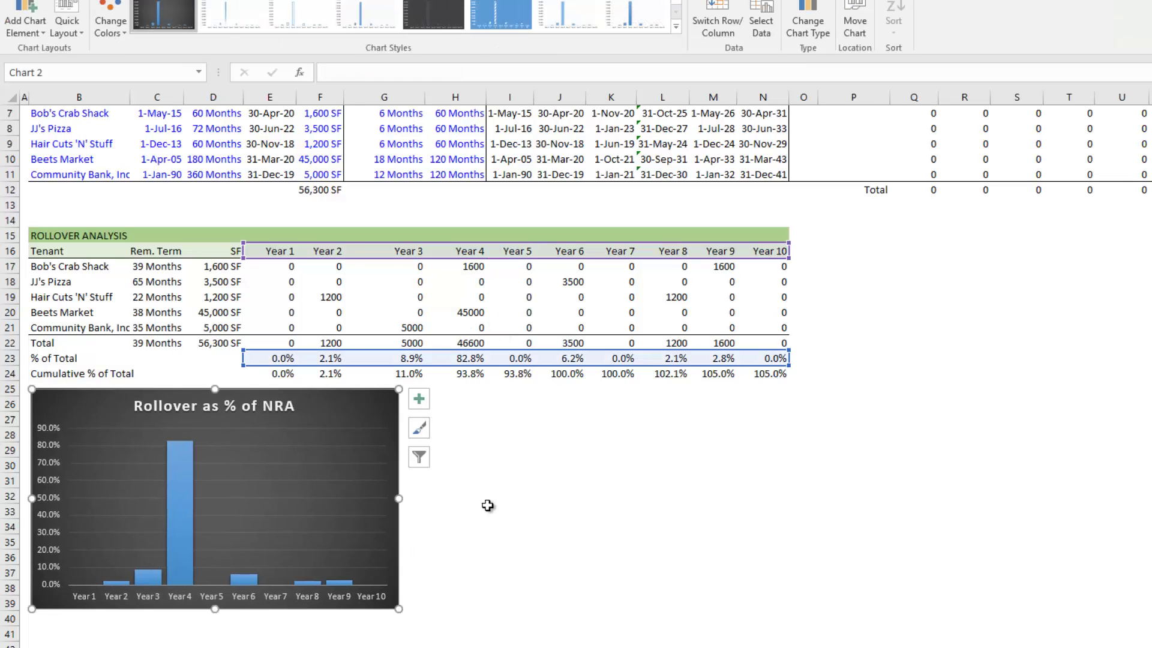
click(543, 451)
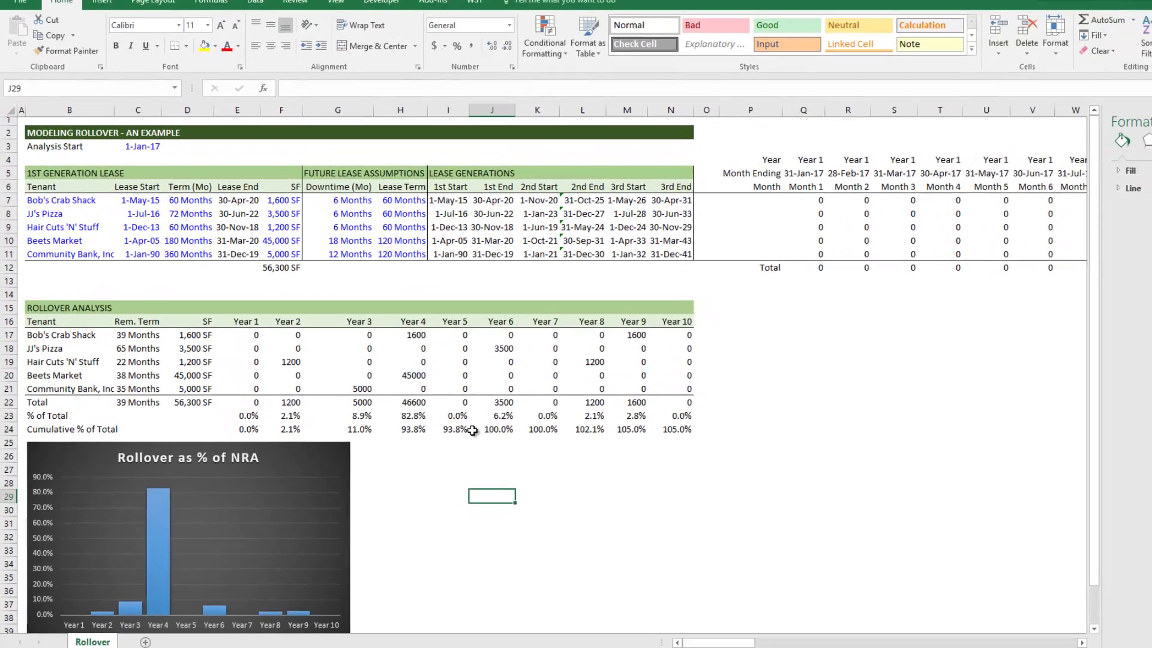